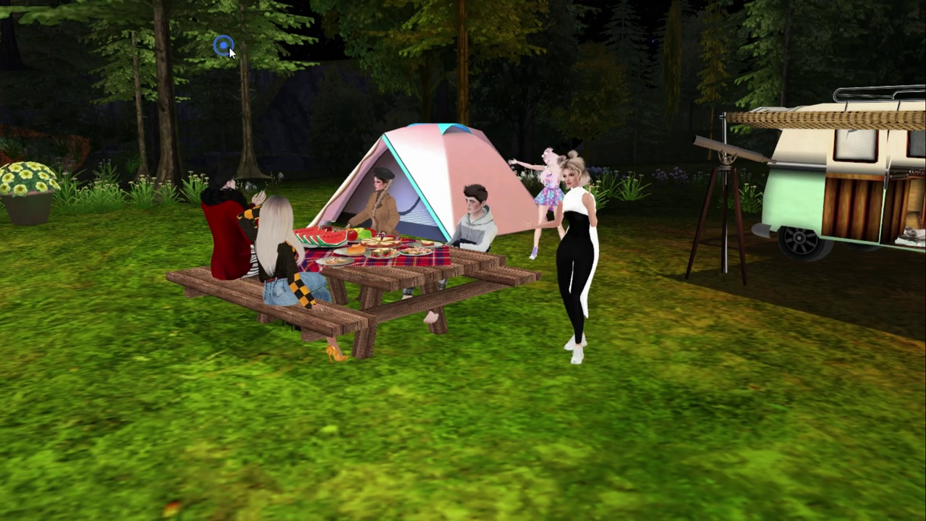
{"action": "left_click_drag", "start_coordinate": [229, 50], "coordinate": [236, 51]}
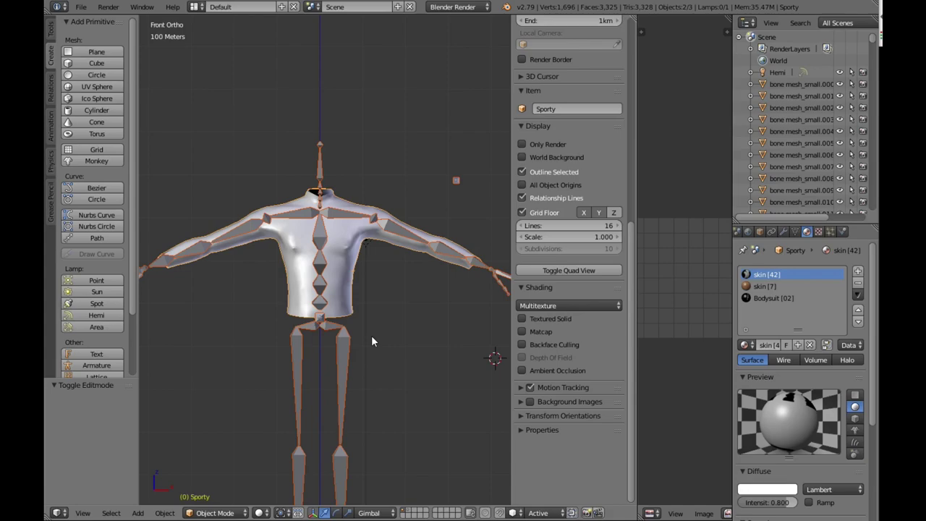
Add a cube mesh to the scene with the avatar torso
{"action": "scroll", "coordinate": [371, 335], "scroll_direction": "up", "scroll_amount": 1}
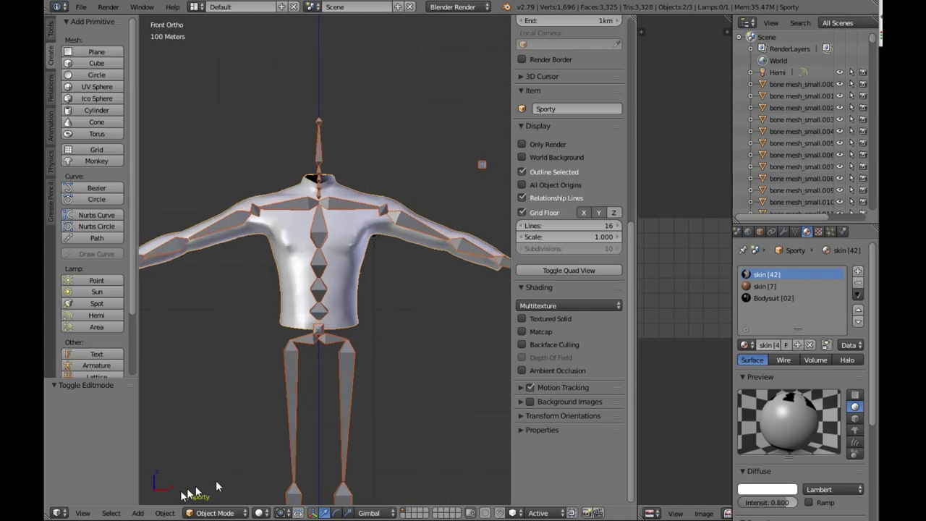
{"action": "left_click", "coordinate": [139, 513]}
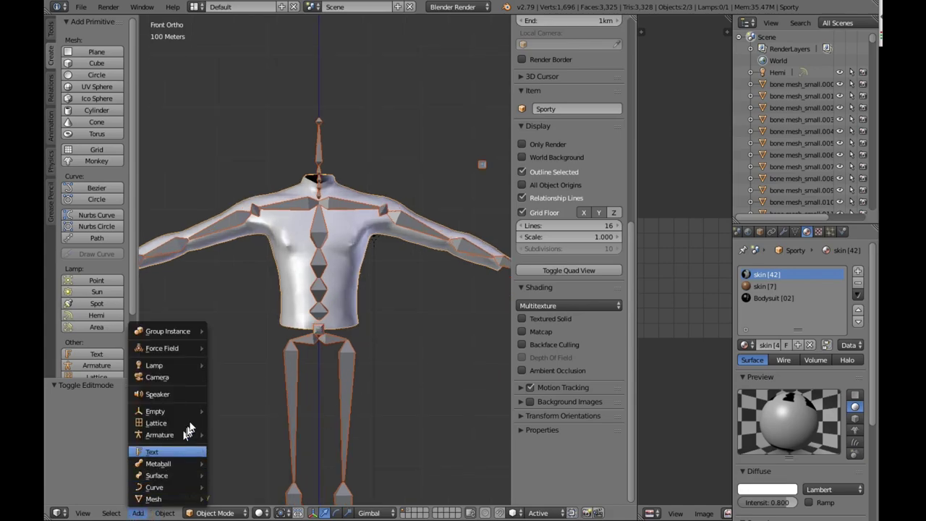
{"action": "mouse_move", "coordinate": [161, 497]}
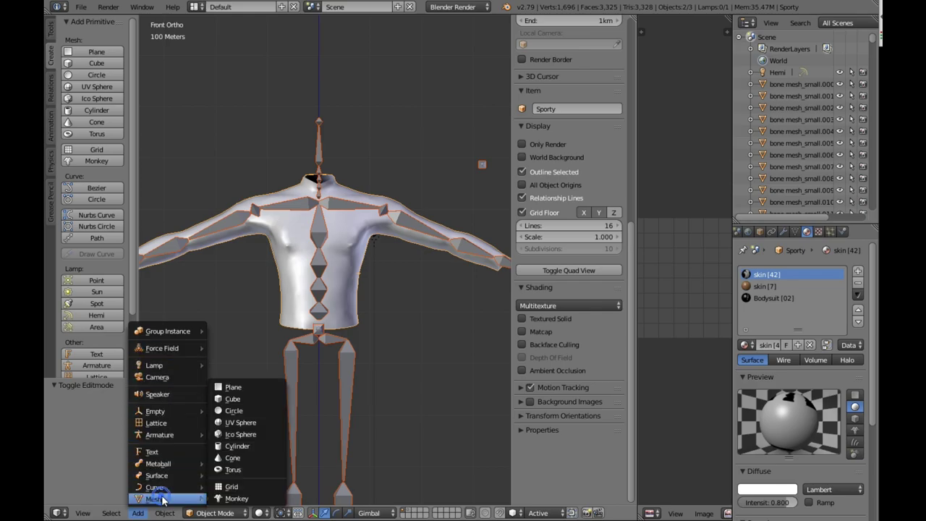
{"action": "left_click", "coordinate": [233, 399]}
{"action": "scroll", "coordinate": [351, 379], "scroll_direction": "down", "scroll_amount": 2}
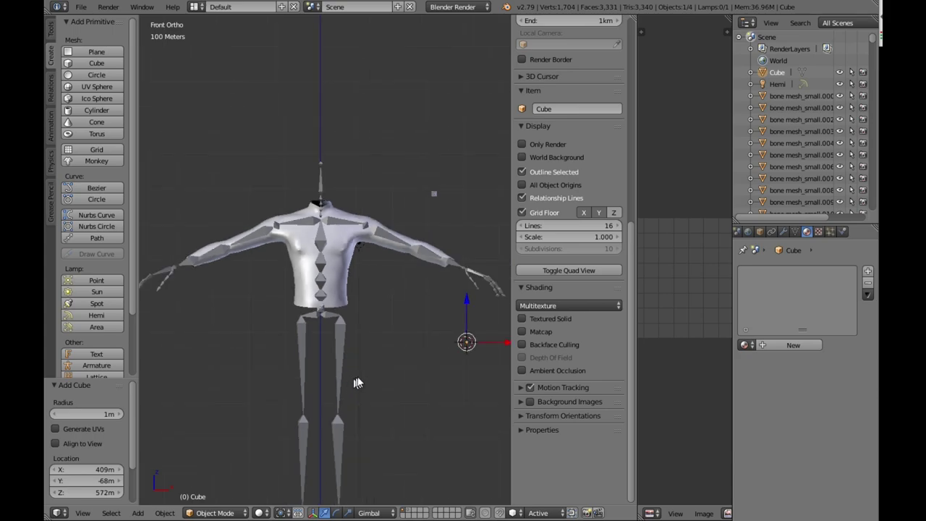
Switch the cube to Edit Mode and move its whole mesh along X and Z onto the centre of the avatar's torso
{"action": "left_click", "coordinate": [224, 512]}
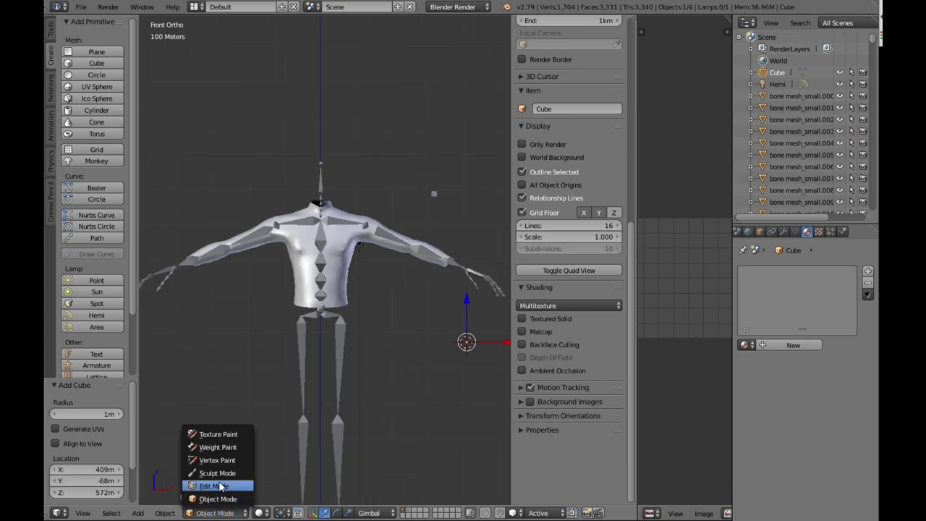
{"action": "left_click", "coordinate": [217, 494]}
{"action": "key", "text": "a"}
{"action": "left_click_drag", "start_coordinate": [500, 342], "coordinate": [421, 341]}
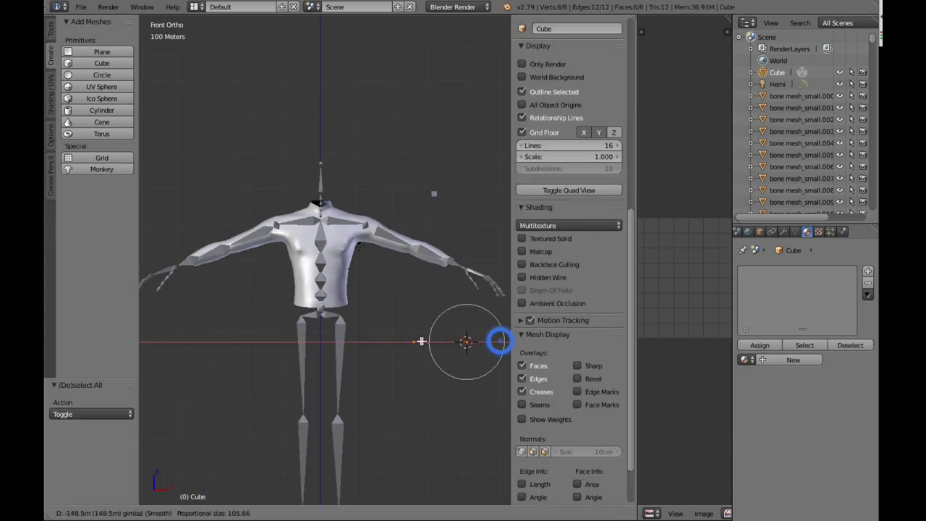
{"action": "left_click_drag", "start_coordinate": [364, 339], "coordinate": [359, 339]}
{"action": "left_click_drag", "start_coordinate": [328, 308], "coordinate": [325, 282]}
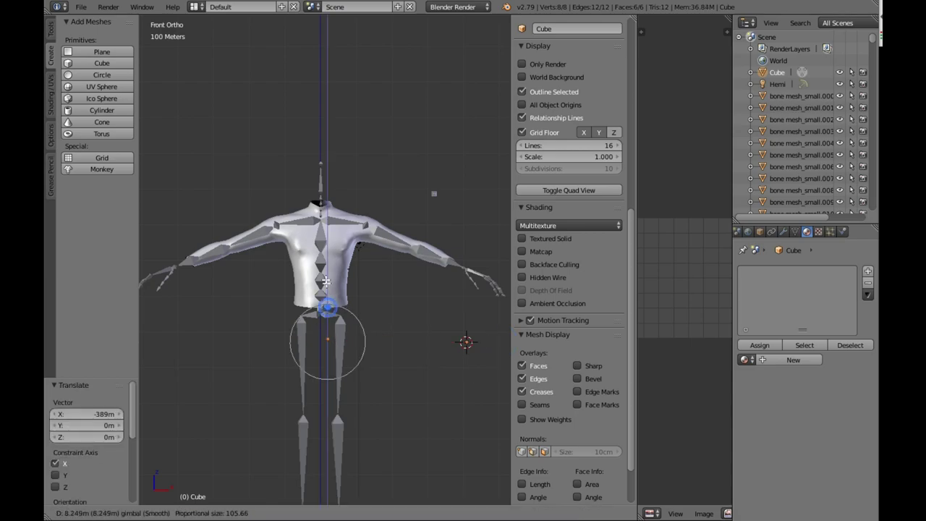
{"action": "left_click_drag", "start_coordinate": [325, 244], "coordinate": [325, 244]}
{"action": "left_click_drag", "start_coordinate": [361, 277], "coordinate": [356, 275]}
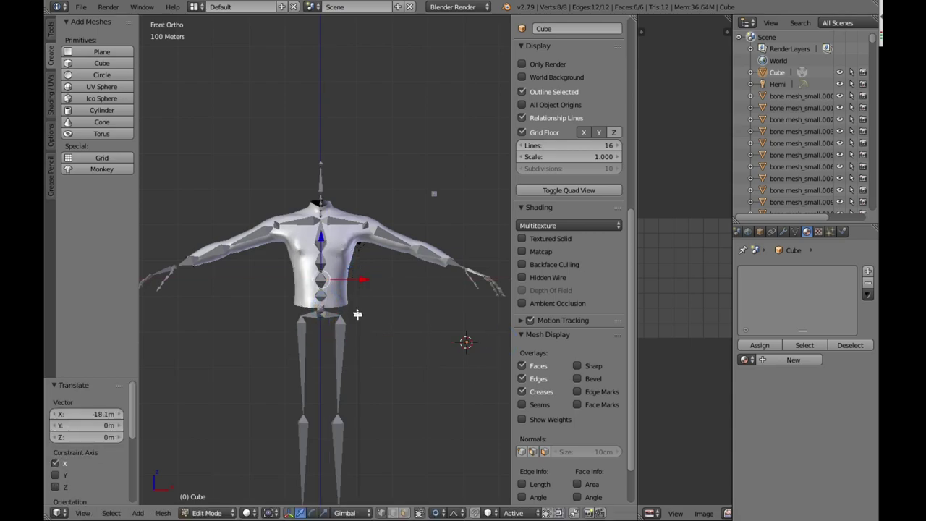
Scale the cube up by about 87.25 and again by about 1.322, and raise it about 87.1 m over the chest
{"action": "key", "text": "s"}
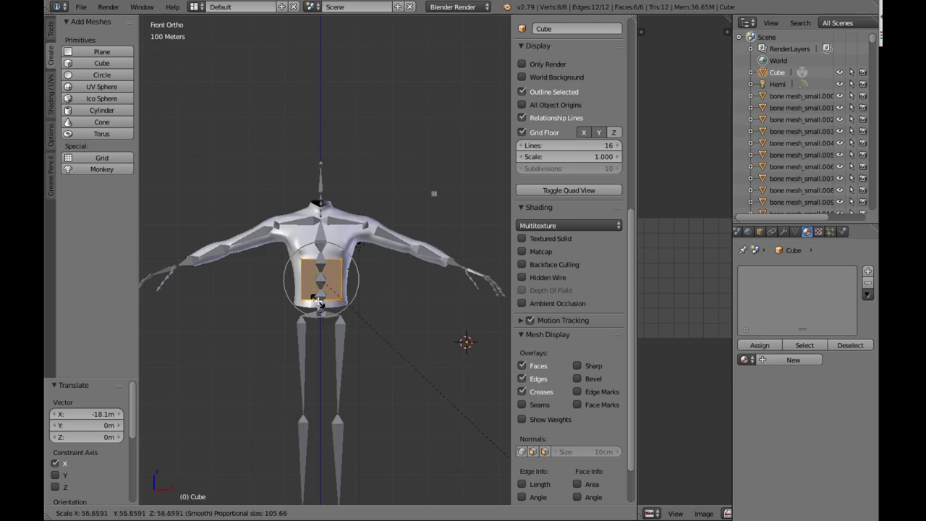
{"action": "left_click", "coordinate": [205, 196]}
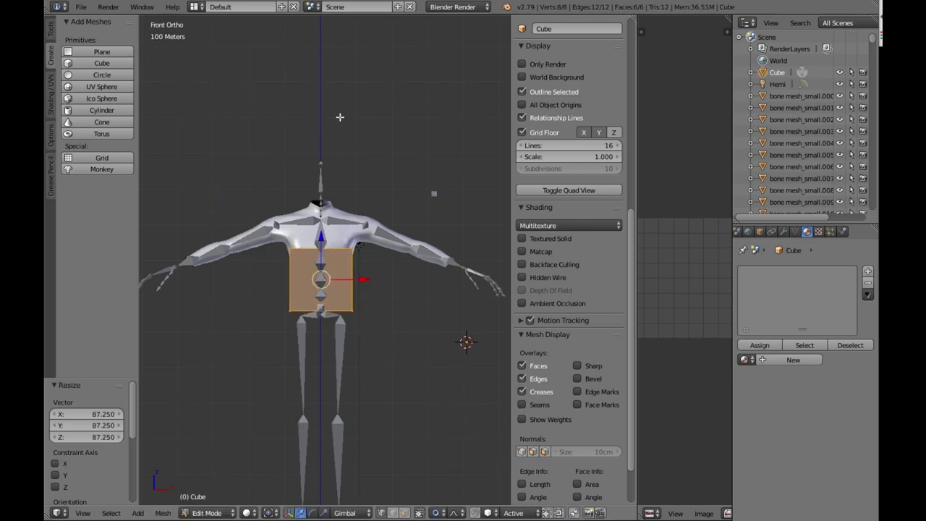
{"action": "key", "text": "s"}
{"action": "left_click", "coordinate": [413, 73]}
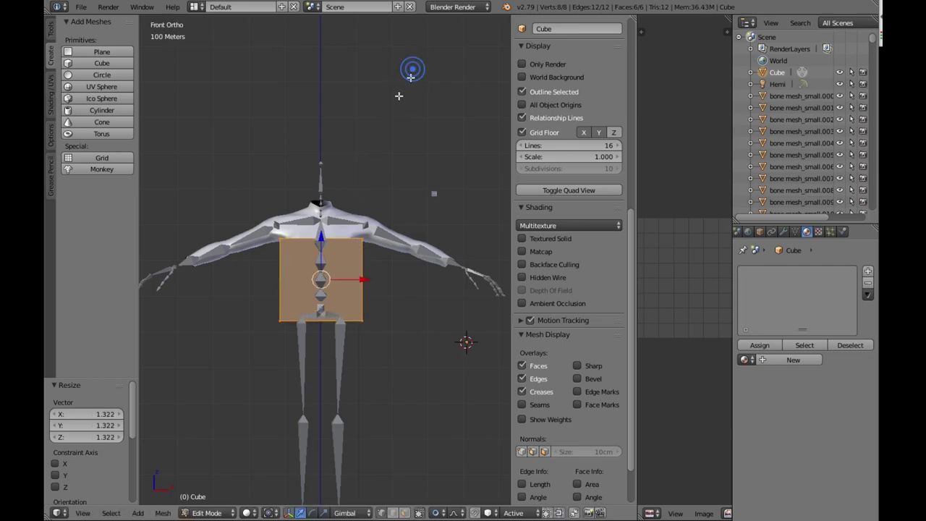
{"action": "scroll", "coordinate": [319, 246], "scroll_direction": "up", "scroll_amount": 2}
{"action": "left_click_drag", "start_coordinate": [319, 245], "coordinate": [314, 176]}
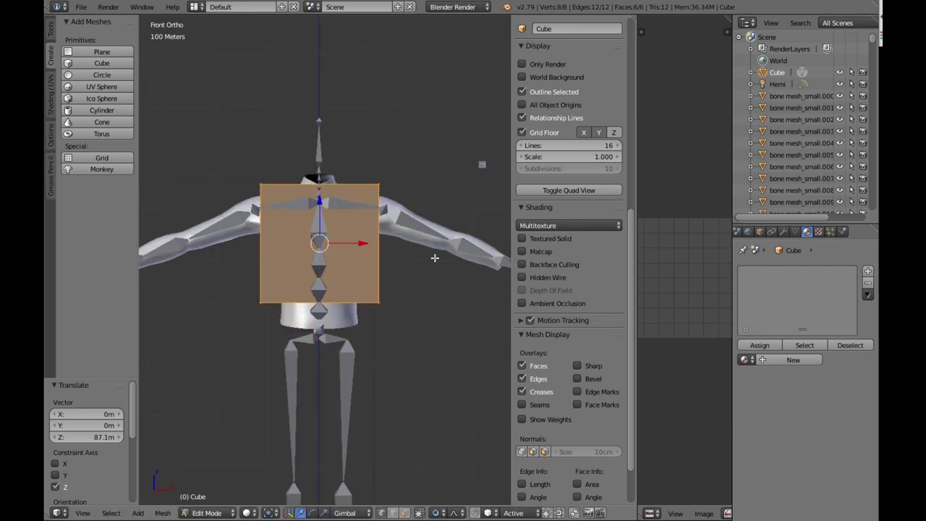
Turn on Only Render display and shift the cube about 61.1 m along Y to enclose the torso
{"action": "left_click", "coordinate": [555, 65]}
{"action": "middle_click_drag", "start_coordinate": [389, 176], "coordinate": [324, 265]}
{"action": "left_click_drag", "start_coordinate": [325, 265], "coordinate": [325, 235]}
Scale the cube by about 0.578 along Y and shift it about -10.3 m along Y to fit the torso's depth
{"action": "middle_click_drag", "start_coordinate": [364, 194], "coordinate": [388, 355]}
{"action": "key", "text": "s"}
{"action": "key", "text": "y"}
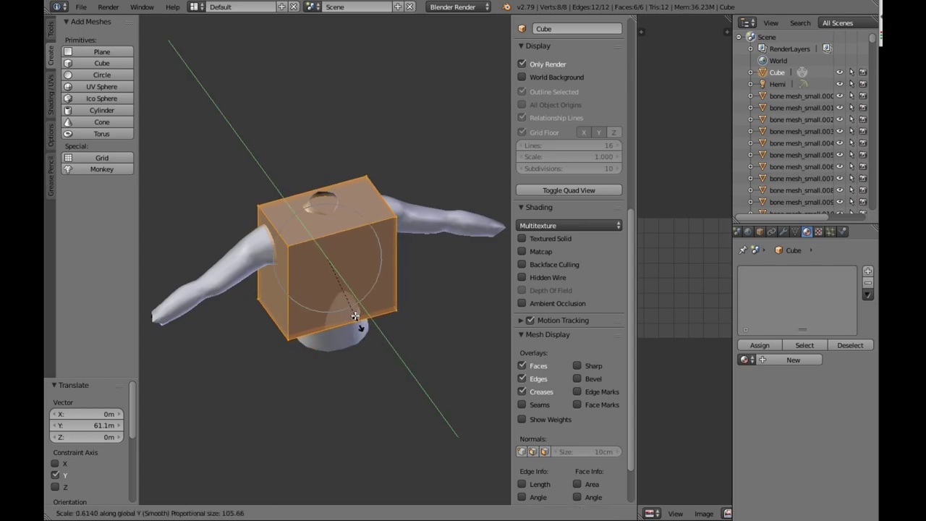
{"action": "left_click", "coordinate": [359, 318]}
{"action": "middle_click_drag", "start_coordinate": [359, 318], "coordinate": [458, 225]}
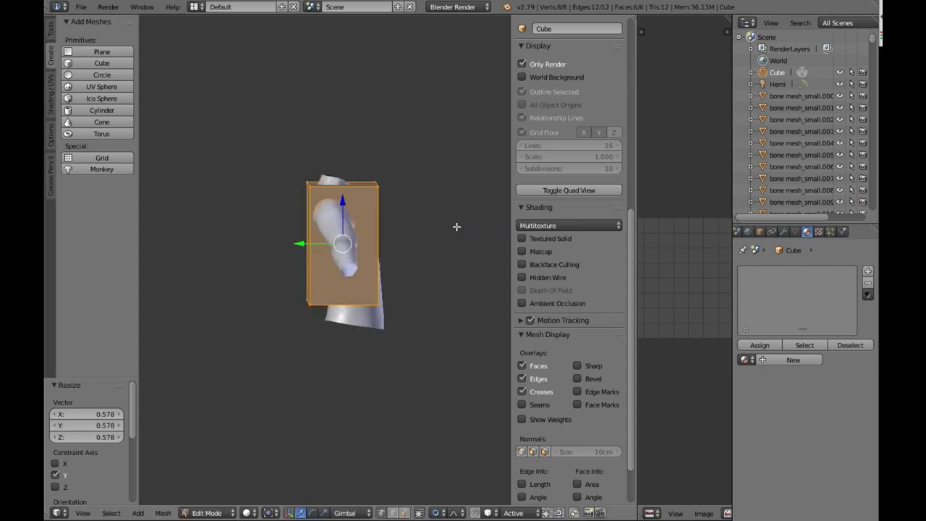
{"action": "key", "text": "g"}
{"action": "key", "text": "y"}
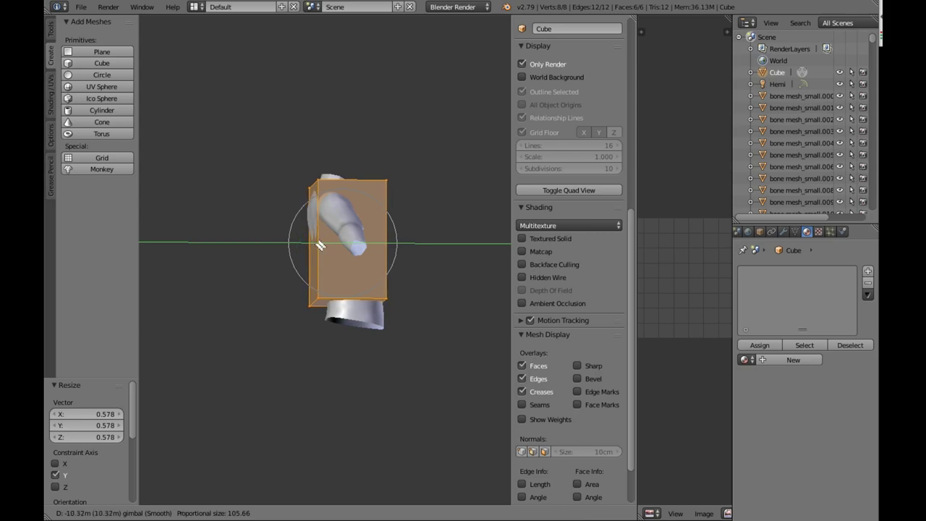
{"action": "left_click", "coordinate": [321, 245]}
Rotate the cube about -5.6° around X to follow the torso's tilt, and shift it about 4.6 m along Y
{"action": "key", "text": "r"}
{"action": "key", "text": "x"}
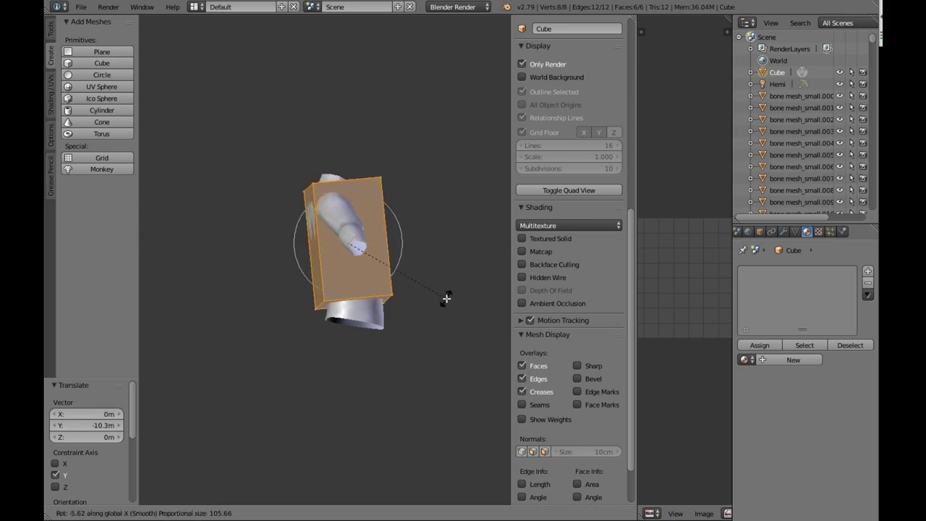
{"action": "left_click", "coordinate": [447, 298]}
{"action": "left_click_drag", "start_coordinate": [332, 246], "coordinate": [329, 246]}
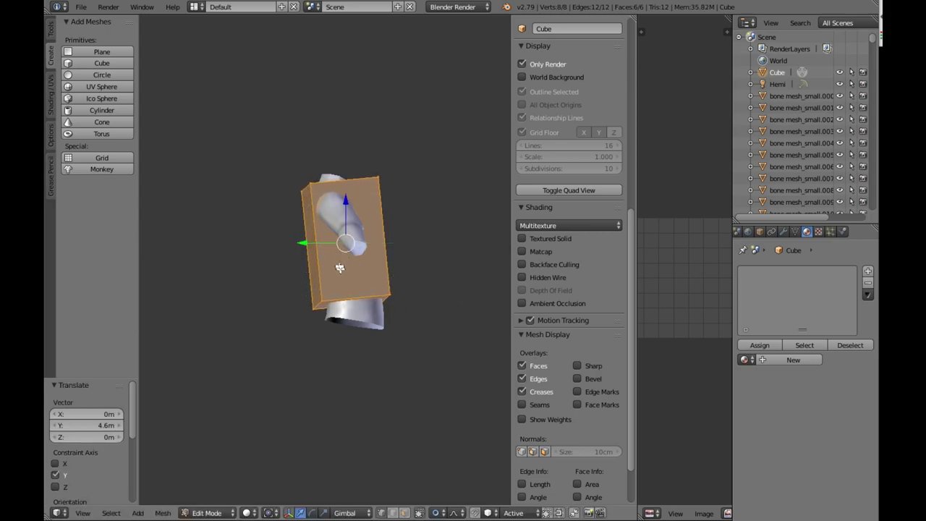
Reduce the cube's height by scaling it about 0.864 along Z
{"action": "scroll", "coordinate": [342, 295], "scroll_direction": "up", "scroll_amount": 2}
{"action": "middle_click_drag", "start_coordinate": [305, 308], "coordinate": [207, 311]}
{"action": "scroll", "coordinate": [290, 360], "scroll_direction": "down", "scroll_amount": 1}
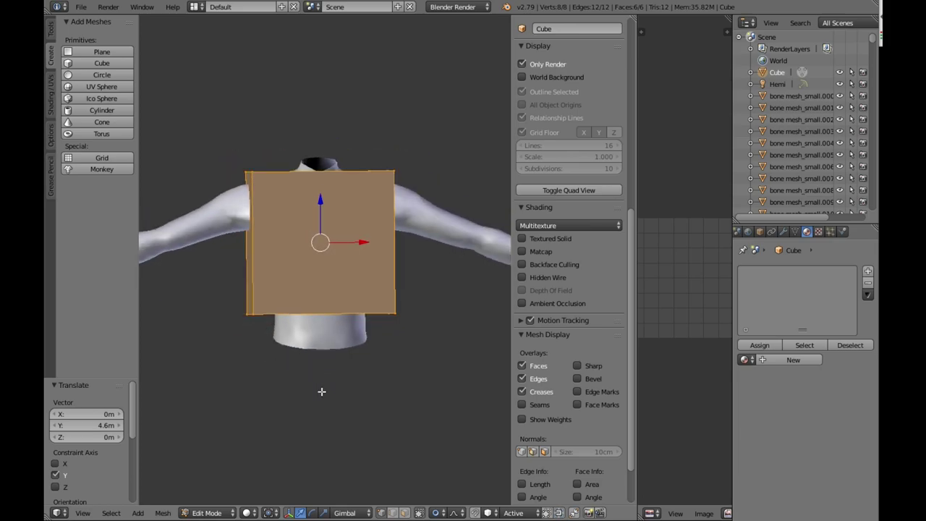
{"action": "key", "text": "s"}
{"action": "key", "text": "z"}
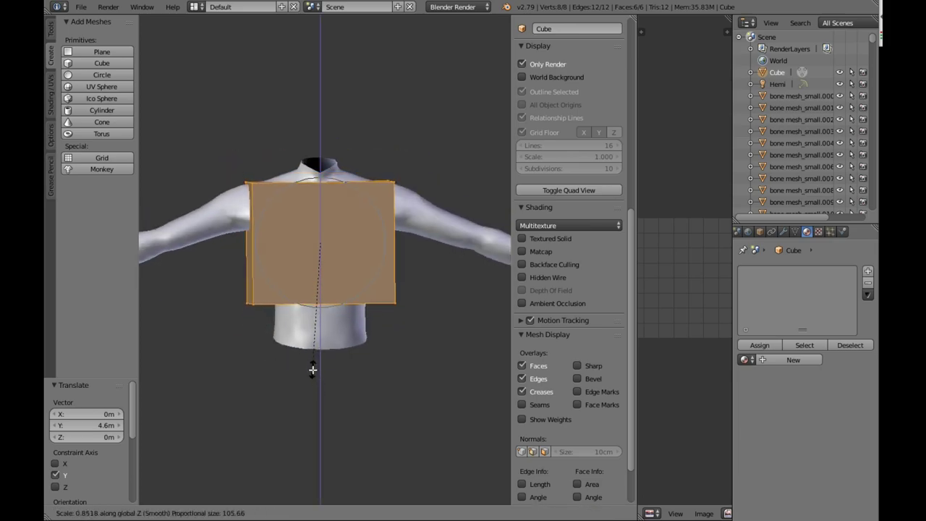
{"action": "left_click", "coordinate": [313, 370]}
{"action": "middle_click_drag", "start_coordinate": [284, 263], "coordinate": [278, 282]}
{"action": "scroll", "coordinate": [264, 207], "scroll_direction": "up", "scroll_amount": 1}
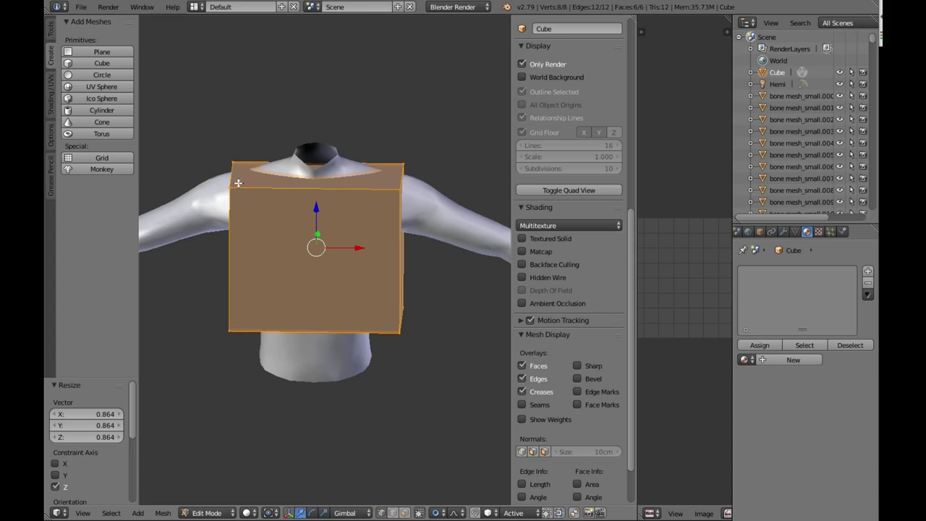
{"action": "right_click", "coordinate": [238, 183]}
{"action": "right_click", "coordinate": [238, 160], "text": "shift"}
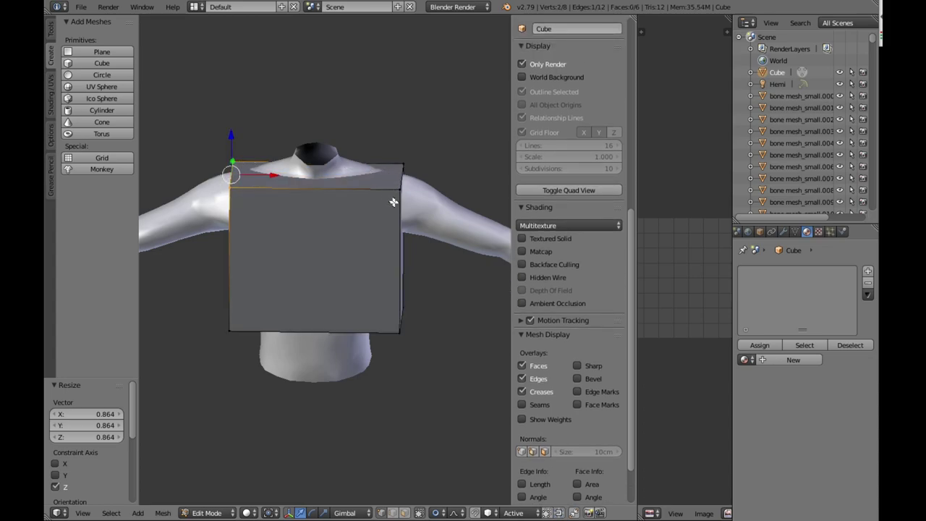
{"action": "middle_click_drag", "start_coordinate": [393, 202], "coordinate": [432, 295]}
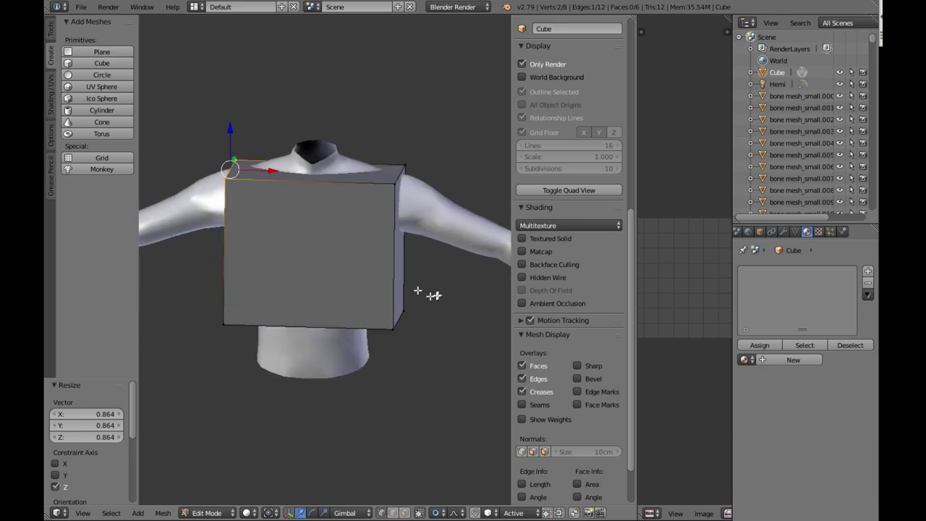
{"action": "right_click", "coordinate": [394, 329]}
Add five evenly spaced vertical loop cuts across the cube's width
{"action": "key", "text": "ctrl+r"}
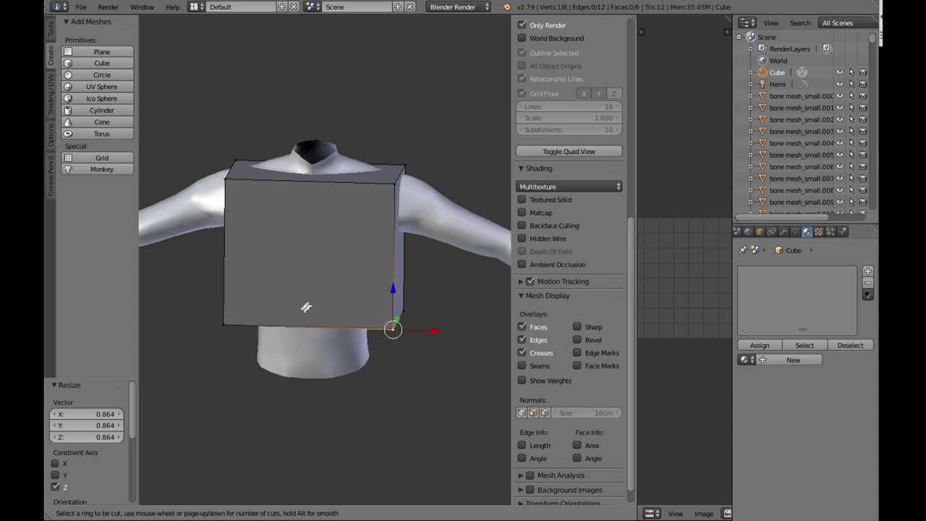
{"action": "scroll", "coordinate": [273, 313], "scroll_direction": "up", "scroll_amount": 4}
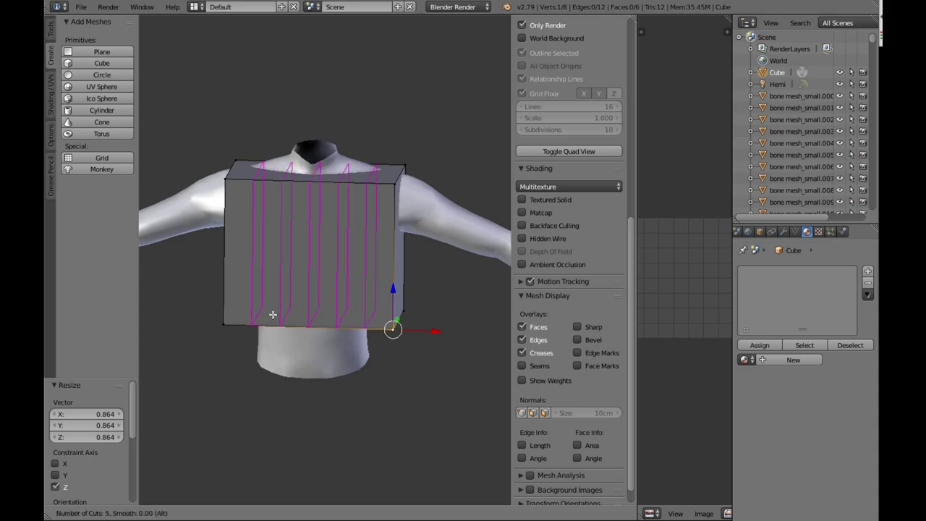
{"action": "left_click", "coordinate": [273, 314]}
{"action": "right_click", "coordinate": [273, 314]}
Add three evenly spaced loop cuts through the cube's depth, running over its top and sides
{"action": "middle_click_drag", "start_coordinate": [273, 313], "coordinate": [366, 268]}
{"action": "key", "text": "ctrl+r"}
{"action": "scroll", "coordinate": [362, 219], "scroll_direction": "up", "scroll_amount": 2}
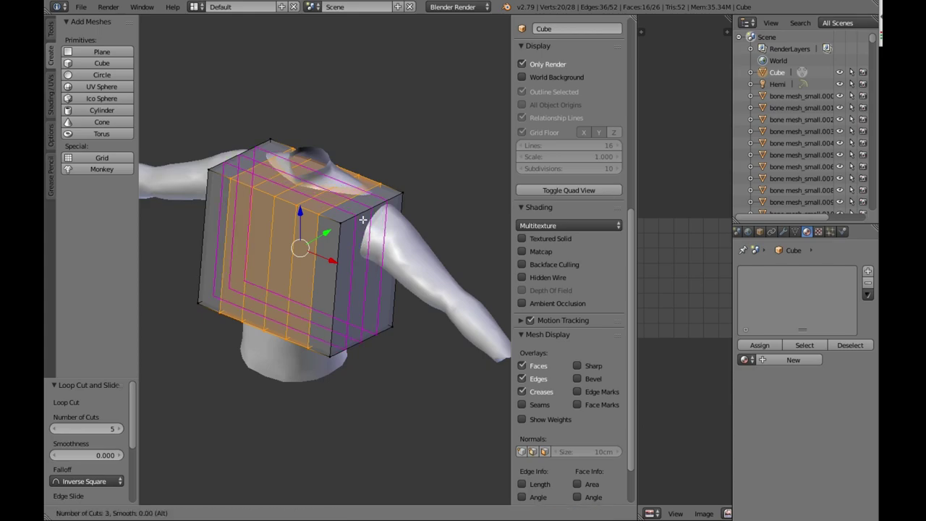
{"action": "left_click", "coordinate": [362, 219]}
{"action": "right_click", "coordinate": [362, 219]}
Add five evenly spaced horizontal loop cuts along the cube's height
{"action": "middle_click_drag", "start_coordinate": [363, 219], "coordinate": [384, 269]}
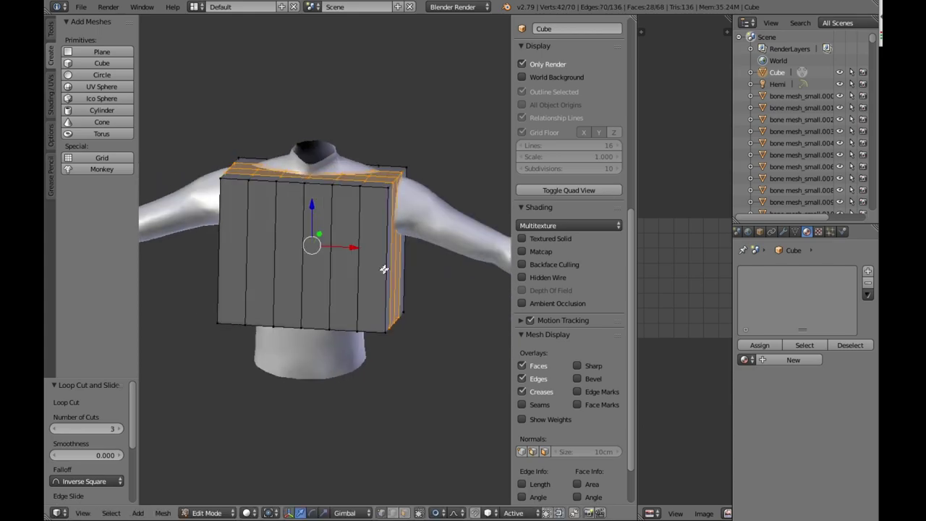
{"action": "key", "text": "ctrl+r"}
{"action": "scroll", "coordinate": [377, 270], "scroll_direction": "up", "scroll_amount": 2}
{"action": "left_click", "coordinate": [377, 270]}
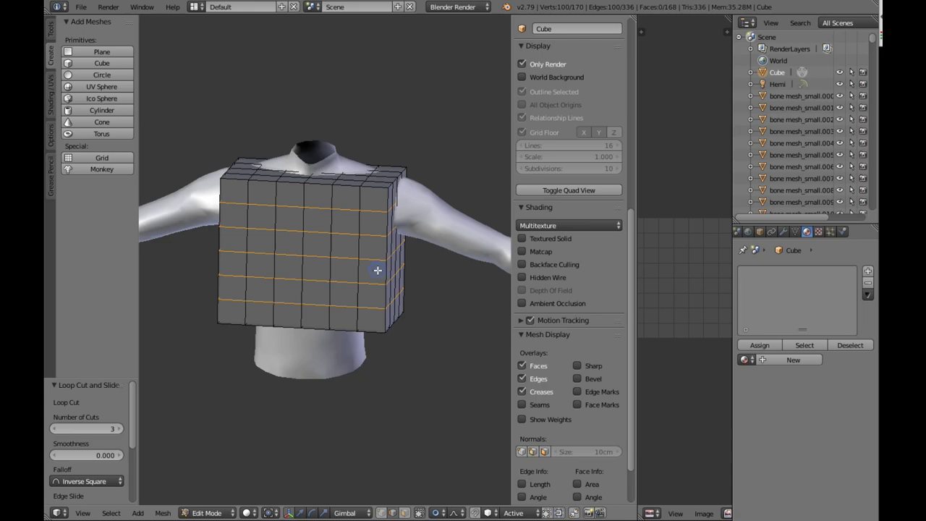
{"action": "right_click", "coordinate": [377, 270]}
Delete the two central vertices on the cube's top face around the avatar's neck
{"action": "middle_click_drag", "start_coordinate": [376, 268], "coordinate": [391, 320]}
{"action": "scroll", "coordinate": [367, 262], "scroll_direction": "up", "scroll_amount": 2}
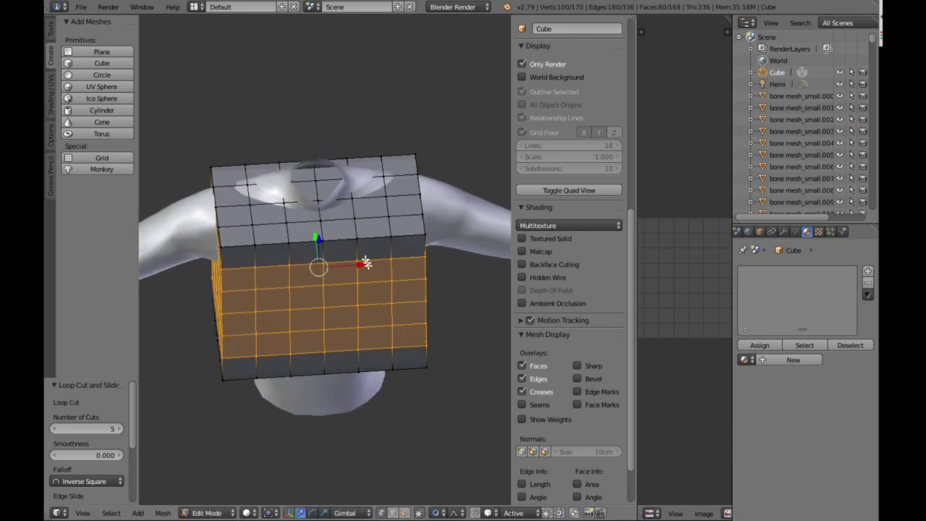
{"action": "right_click", "coordinate": [316, 169]}
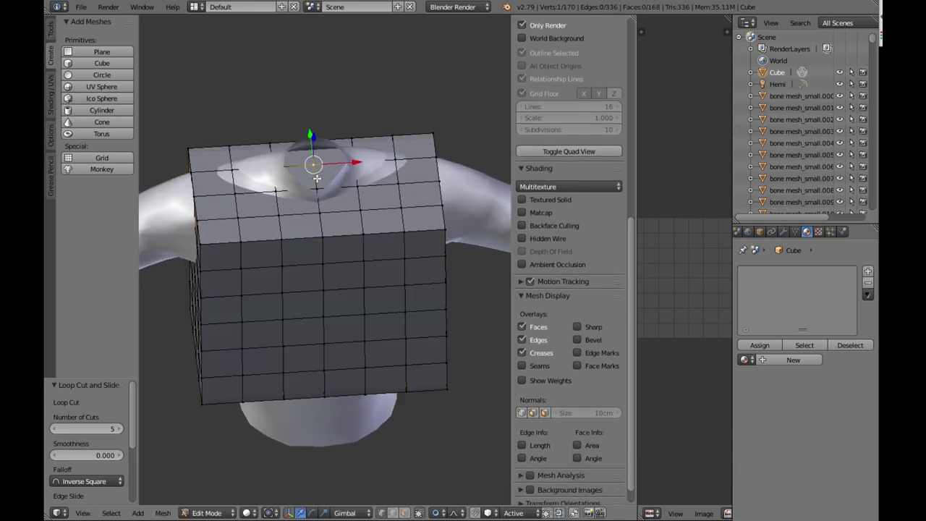
{"action": "key", "text": "x"}
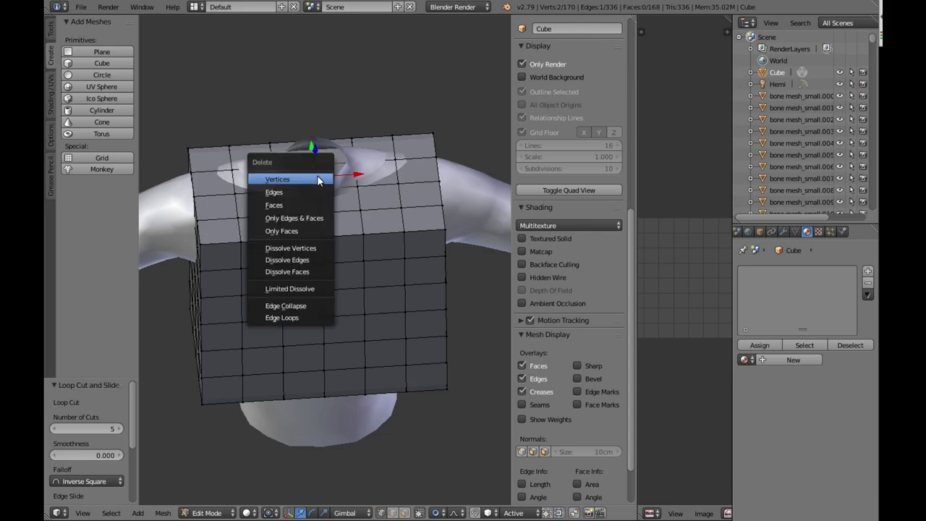
{"action": "left_click", "coordinate": [316, 182]}
Delete the four top-face vertices flanking the neck hole to widen the opening across the shoulders
{"action": "middle_click_drag", "start_coordinate": [316, 181], "coordinate": [306, 206]}
{"action": "right_click_drag", "start_coordinate": [277, 218], "coordinate": [276, 199]}
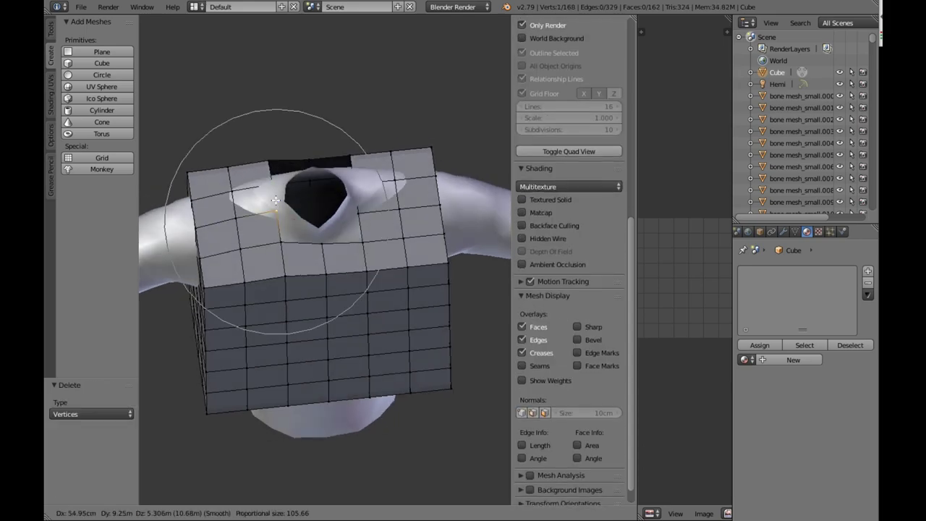
{"action": "right_click", "coordinate": [275, 197]}
{"action": "right_click", "coordinate": [276, 195], "text": "shift"}
{"action": "middle_click_drag", "start_coordinate": [276, 195], "coordinate": [375, 188]}
{"action": "key", "text": "x"}
{"action": "left_click", "coordinate": [404, 158]}
Delete the three middle vertices in the top face's row next to the front edge, extending the neck opening forward
{"action": "right_click", "coordinate": [396, 183]}
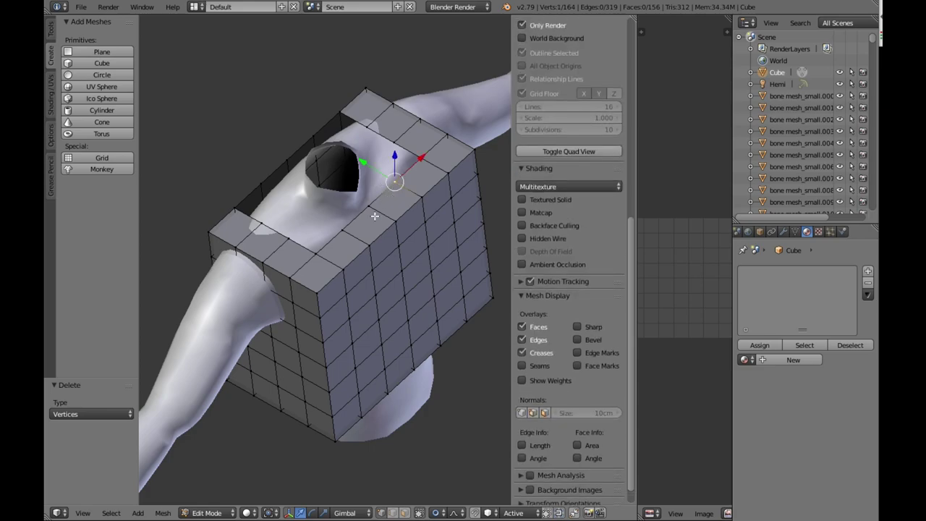
{"action": "right_click", "coordinate": [369, 208], "text": "shift"}
{"action": "right_click", "coordinate": [342, 238], "text": "shift"}
{"action": "key", "text": "x"}
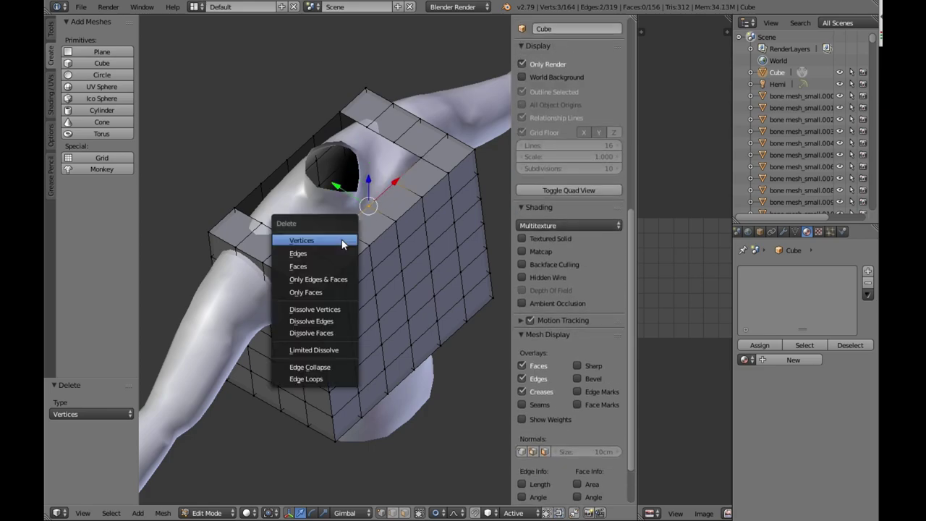
{"action": "left_click", "coordinate": [341, 240]}
{"action": "middle_click_drag", "start_coordinate": [340, 233], "coordinate": [380, 239]}
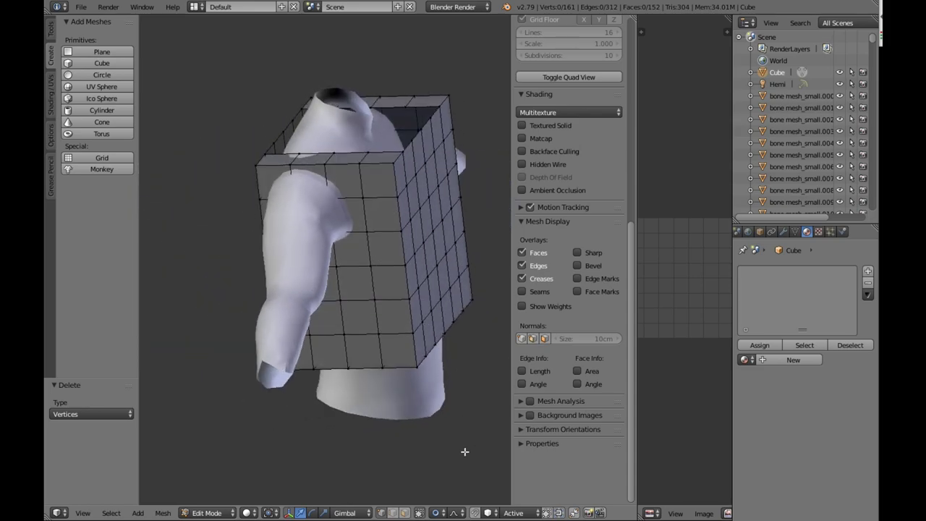
Select the three-by-three block of side faces around the avatar's arm on one side of the cube
{"action": "right_click", "coordinate": [351, 219]}
{"action": "right_click", "coordinate": [348, 194], "text": "shift"}
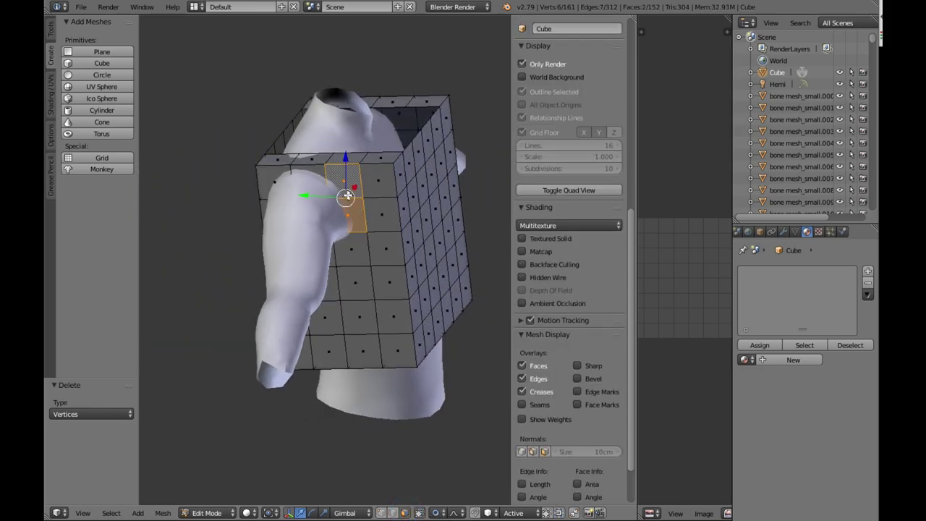
{"action": "right_click", "coordinate": [323, 185], "text": "shift"}
{"action": "middle_click_drag", "start_coordinate": [323, 188], "coordinate": [365, 190]}
{"action": "right_click", "coordinate": [316, 190], "text": "shift"}
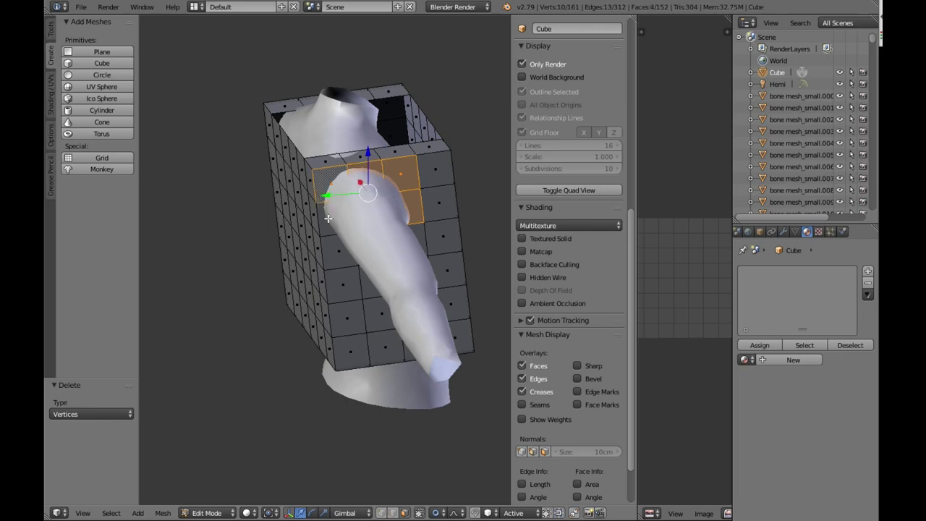
{"action": "right_click", "coordinate": [326, 217], "text": "shift"}
{"action": "key", "text": "z"}
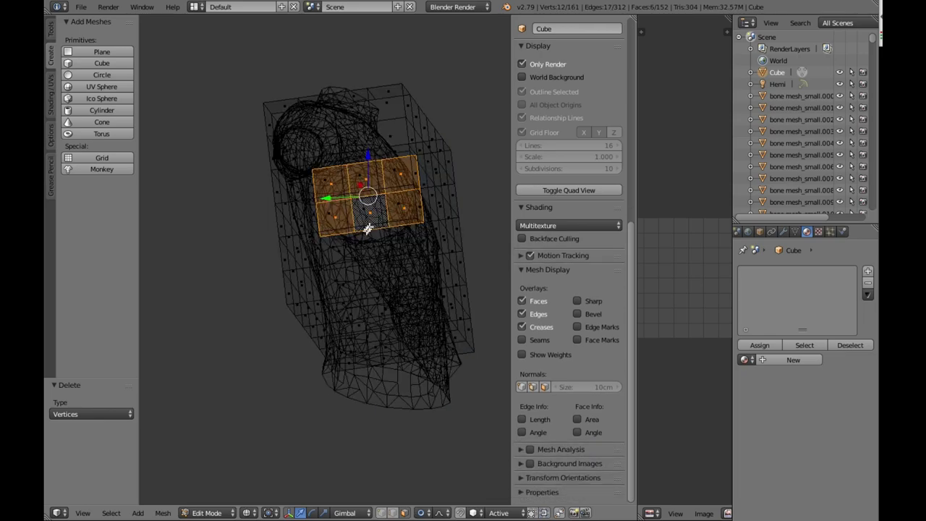
{"action": "key", "text": "z"}
{"action": "right_click", "coordinate": [341, 248], "text": "shift"}
{"action": "right_click", "coordinate": [373, 245], "text": "shift"}
{"action": "right_click", "coordinate": [419, 242], "text": "shift"}
{"action": "mouse_move", "coordinate": [419, 243]}
{"action": "middle_mouse_down"}
{"action": "mouse_move", "coordinate": [372, 210]}
{"action": "mouse_move", "coordinate": [340, 170]}
{"action": "mouse_move", "coordinate": [185, 226]}
{"action": "mouse_move", "coordinate": [157, 273]}
{"action": "mouse_move", "coordinate": [511, 260]}
{"action": "mouse_move", "coordinate": [502, 209]}
{"action": "mouse_move", "coordinate": [432, 234]}
{"action": "middle_mouse_up"}
Add the matching three-by-three block of faces on the cube's opposite side to the selection and switch to front view
{"action": "key", "text": "c"}
{"action": "mouse_move", "coordinate": [368, 199]}
{"action": "left_mouse_down"}
{"action": "mouse_move", "coordinate": [308, 178]}
{"action": "mouse_move", "coordinate": [324, 167]}
{"action": "mouse_move", "coordinate": [287, 203]}
{"action": "left_mouse_up"}
{"action": "right_click", "coordinate": [287, 203]}
{"action": "mouse_move", "coordinate": [287, 204]}
{"action": "middle_mouse_down"}
{"action": "mouse_move", "coordinate": [229, 224]}
{"action": "mouse_move", "coordinate": [413, 254]}
{"action": "mouse_move", "coordinate": [502, 212]}
{"action": "mouse_move", "coordinate": [489, 217]}
{"action": "middle_mouse_up"}
{"action": "key", "text": "KP_1"}
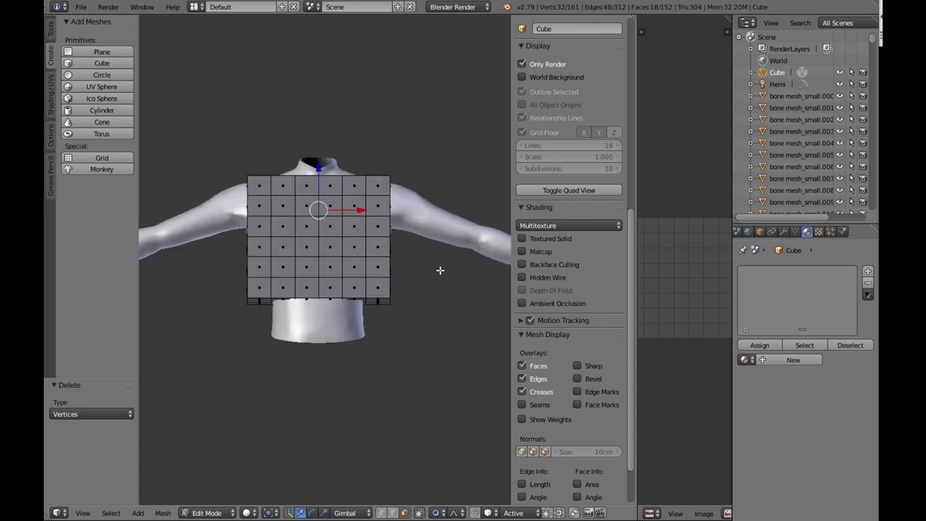
Extrude both selected face blocks in place and disable proportional editing
{"action": "key", "text": "e"}
{"action": "key", "text": "Escape"}
{"action": "key", "text": "s"}
{"action": "key", "text": "x"}
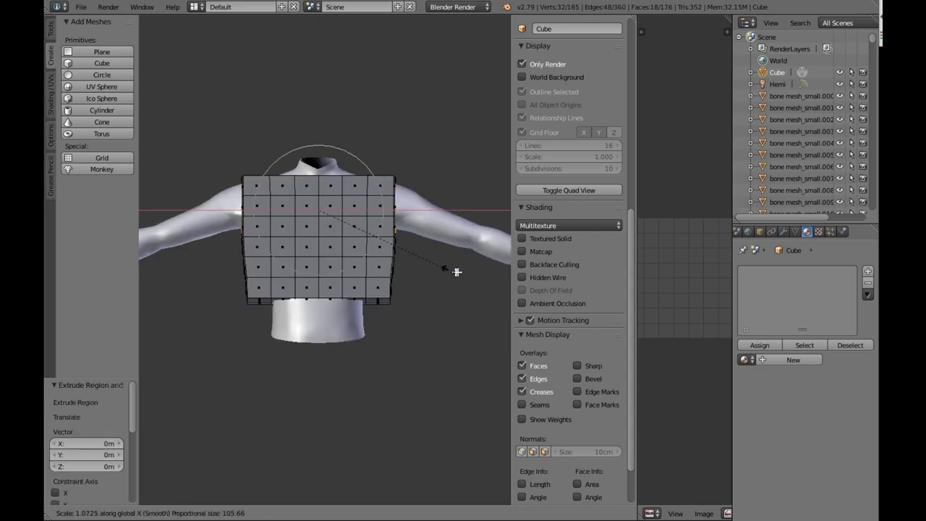
{"action": "key", "text": "Escape"}
{"action": "left_click", "coordinate": [439, 512]}
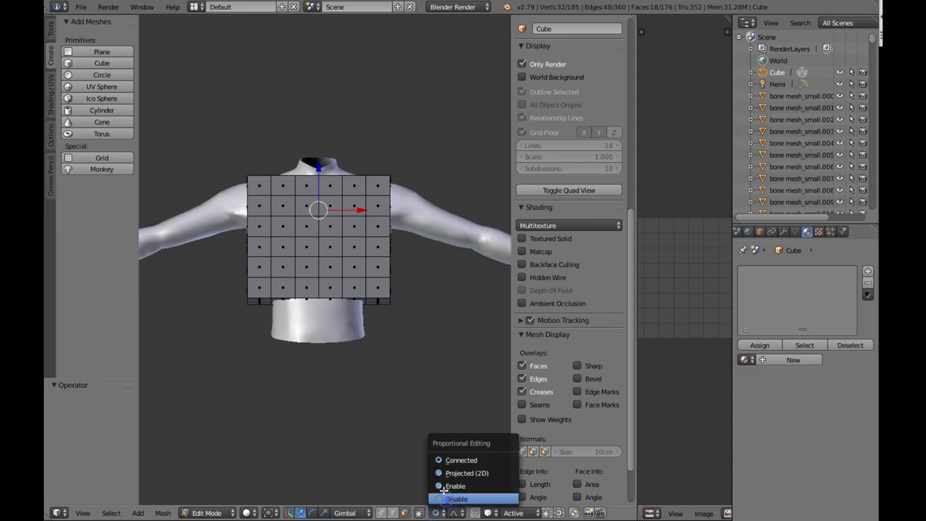
{"action": "left_click", "coordinate": [447, 499]}
Scale the extruded faces by 1.769 along X to form two sleeves, and set the pivot point to Individual Origins
{"action": "key", "text": "s"}
{"action": "key", "text": "x"}
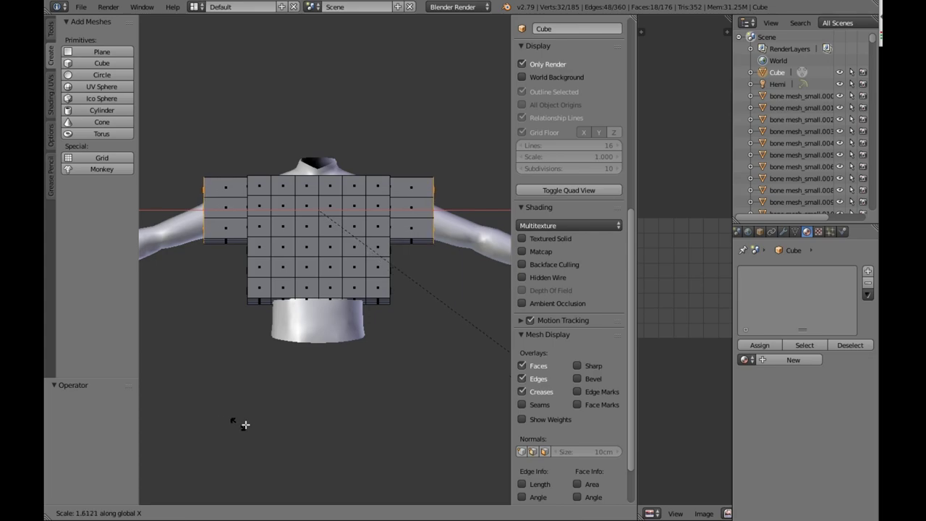
{"action": "left_click", "coordinate": [279, 426]}
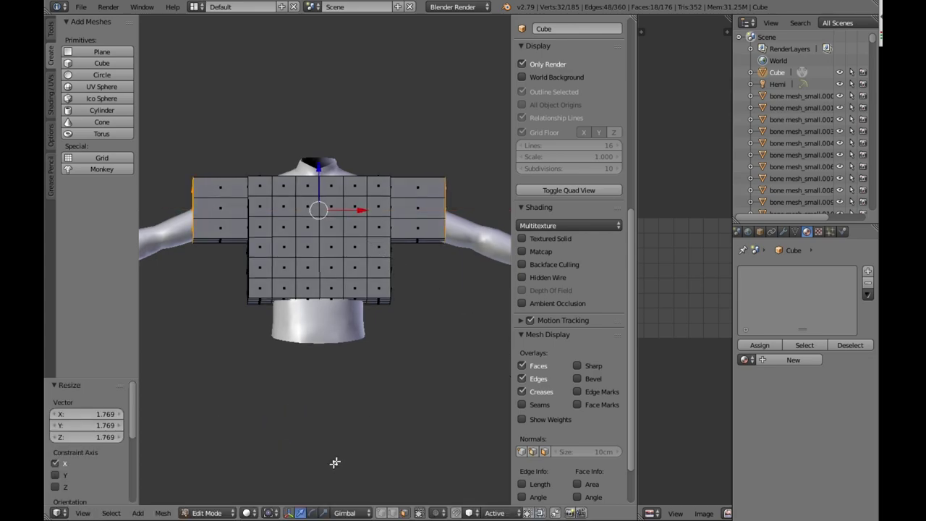
{"action": "left_click", "coordinate": [269, 513]}
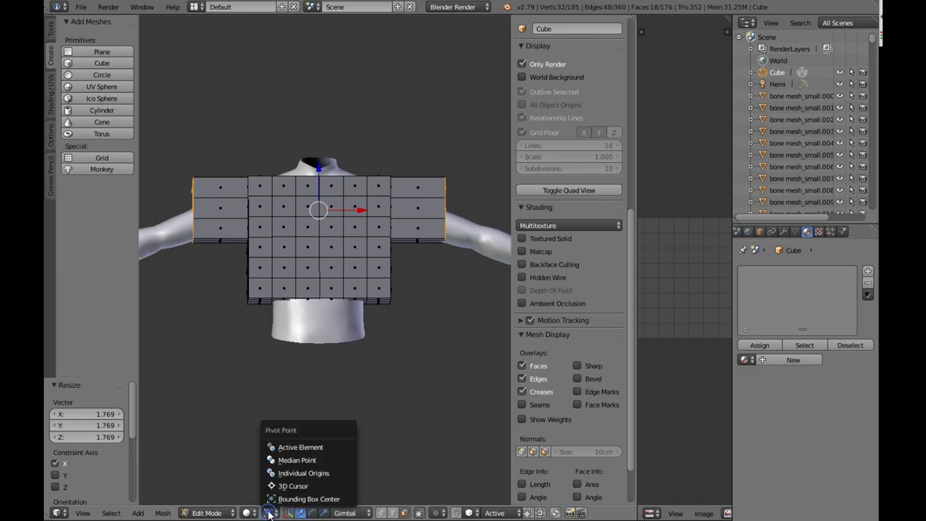
{"action": "left_click", "coordinate": [315, 473]}
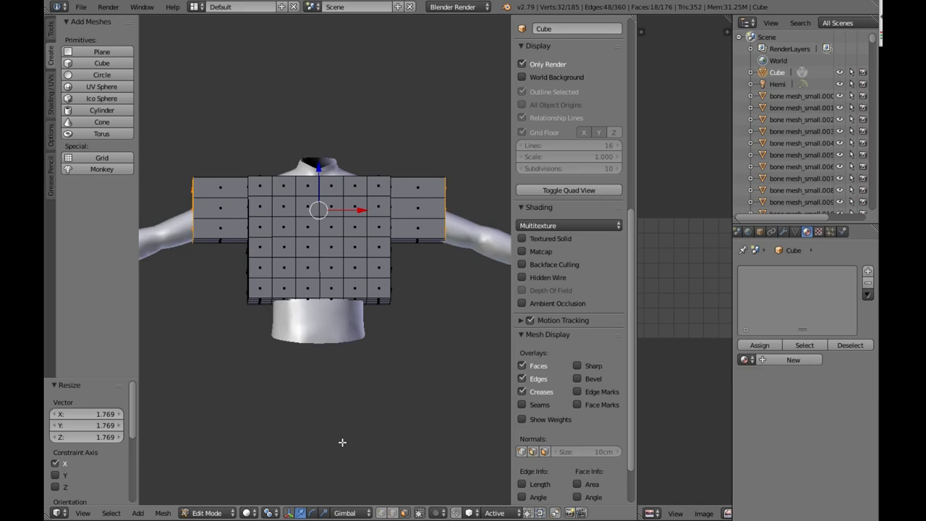
{"action": "key", "text": "r"}
{"action": "key", "text": "x"}
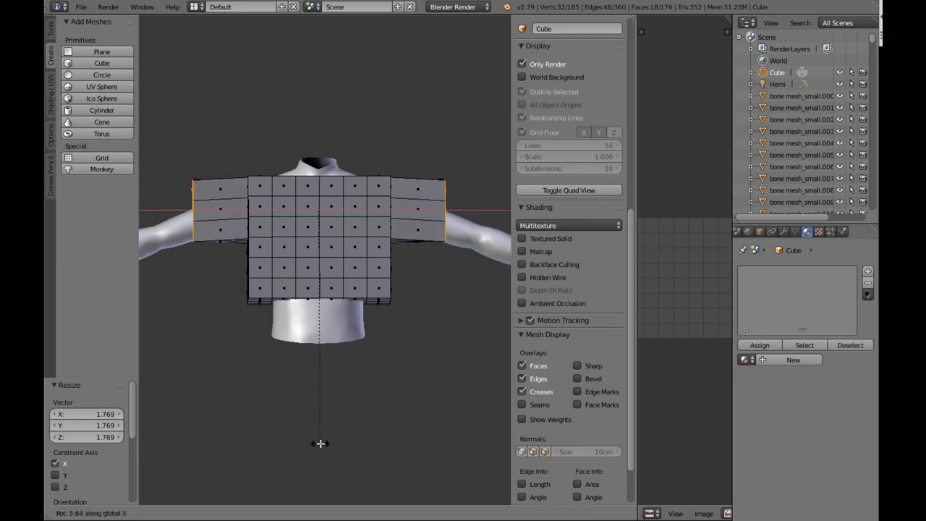
{"action": "key", "text": "y"}
{"action": "left_click", "coordinate": [340, 430]}
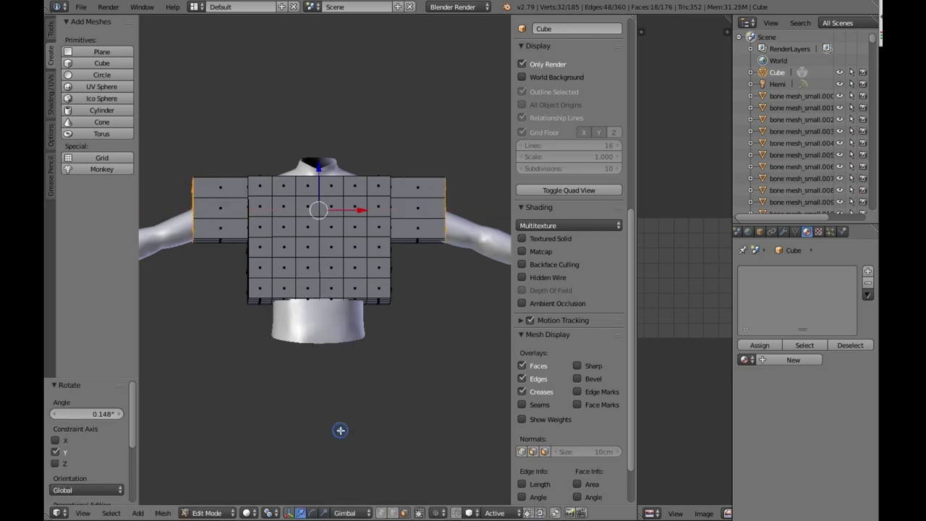
{"action": "key", "text": "ctrl+z"}
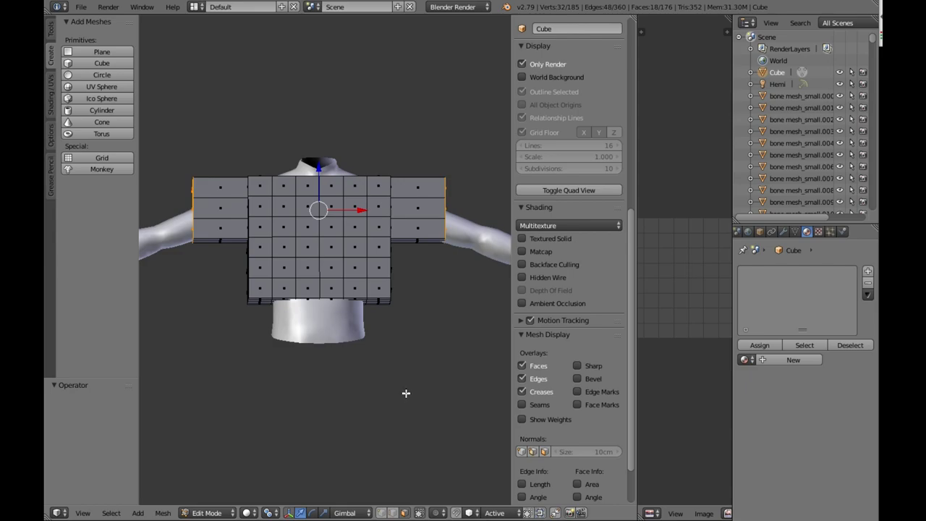
Keep only the end faces of the avatar's right sleeve selected, rotate them -3.49° about Y and lower them 18.1 m
{"action": "key", "text": "z"}
{"action": "key", "text": "c"}
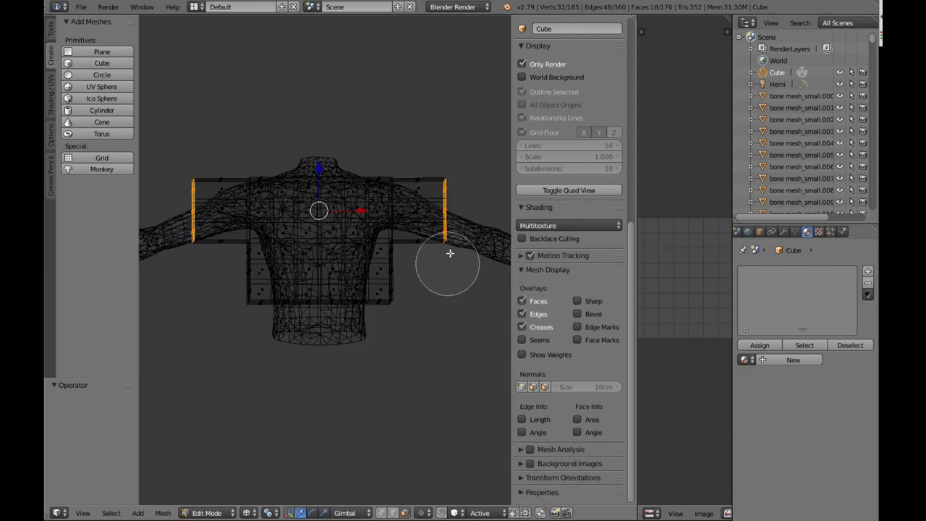
{"action": "middle_click_drag", "start_coordinate": [450, 253], "coordinate": [448, 200]}
{"action": "key", "text": "Escape"}
{"action": "key", "text": "z"}
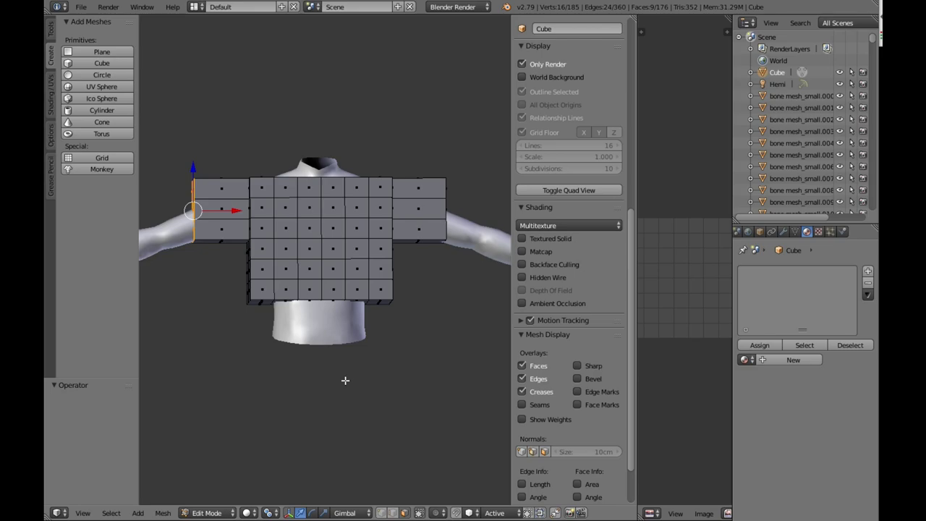
{"action": "key", "text": "r"}
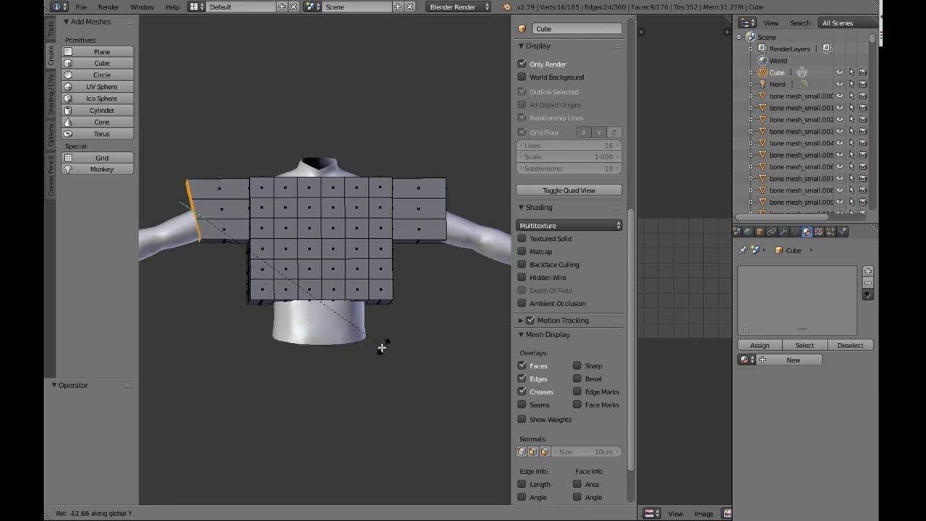
{"action": "left_click", "coordinate": [325, 334]}
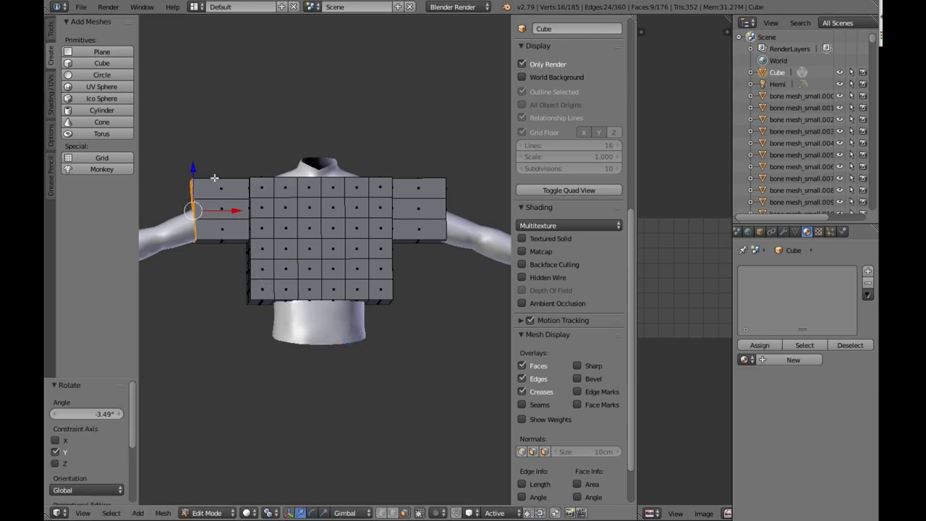
{"action": "left_click_drag", "start_coordinate": [197, 169], "coordinate": [417, 234]}
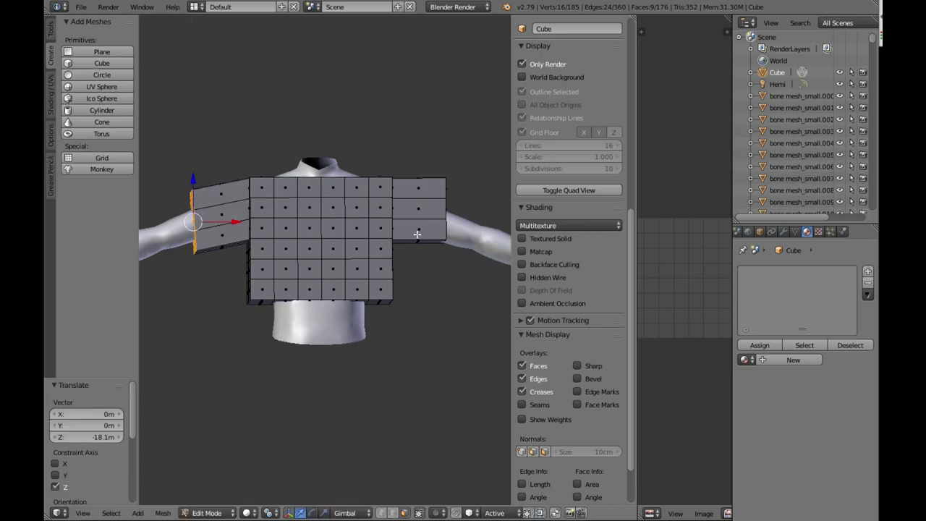
Select the end faces of the avatar's left sleeve, rotate them about 9.4° around Y and lower them 22 m
{"action": "middle_click_drag", "start_coordinate": [451, 227], "coordinate": [403, 246]}
{"action": "right_click", "coordinate": [424, 233]}
{"action": "key", "text": "c"}
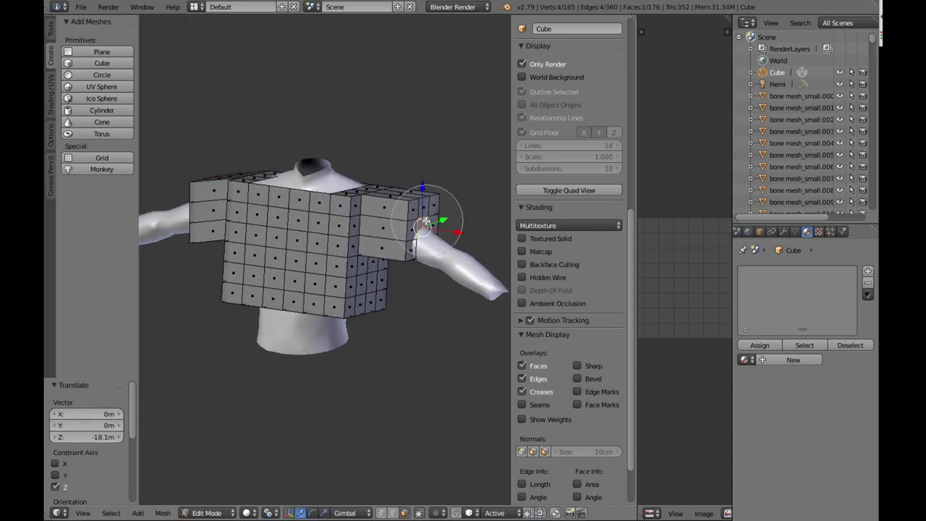
{"action": "left_click_drag", "start_coordinate": [423, 229], "coordinate": [424, 240]}
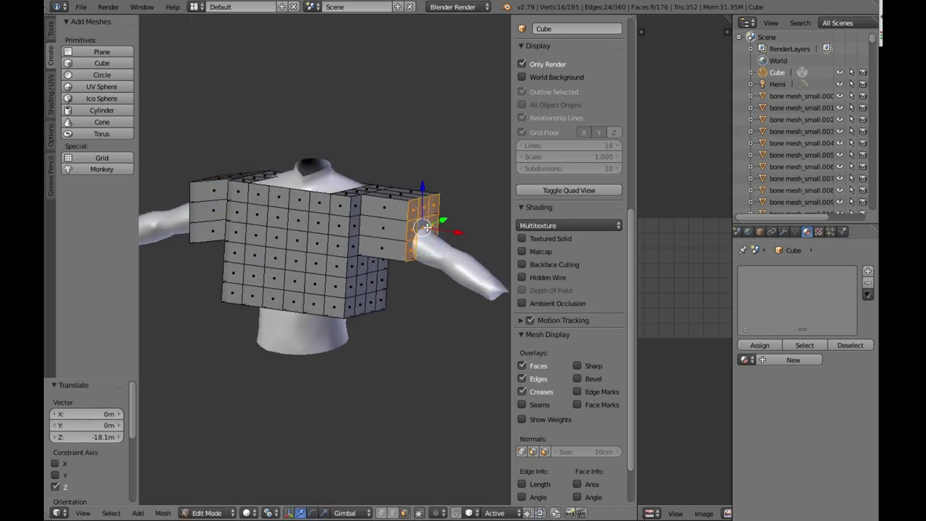
{"action": "key", "text": "KP_1"}
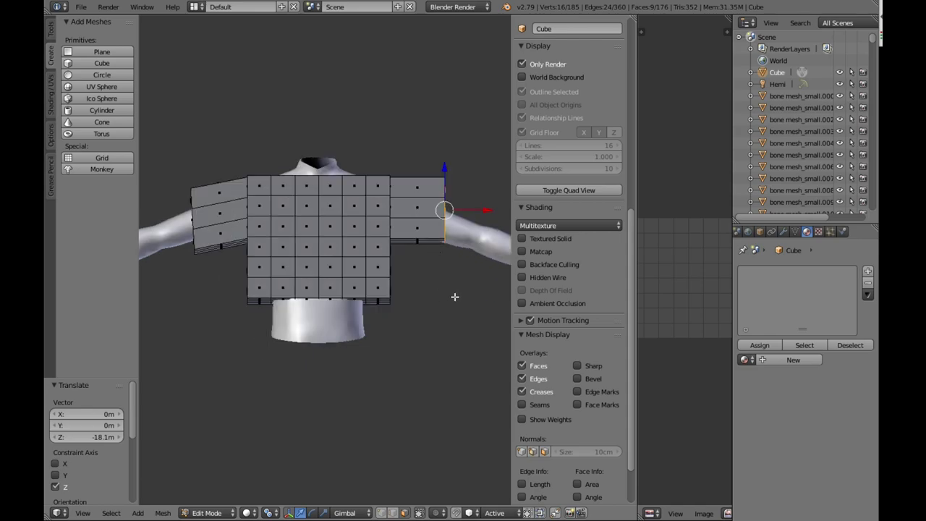
{"action": "key", "text": "r"}
{"action": "key", "text": "y"}
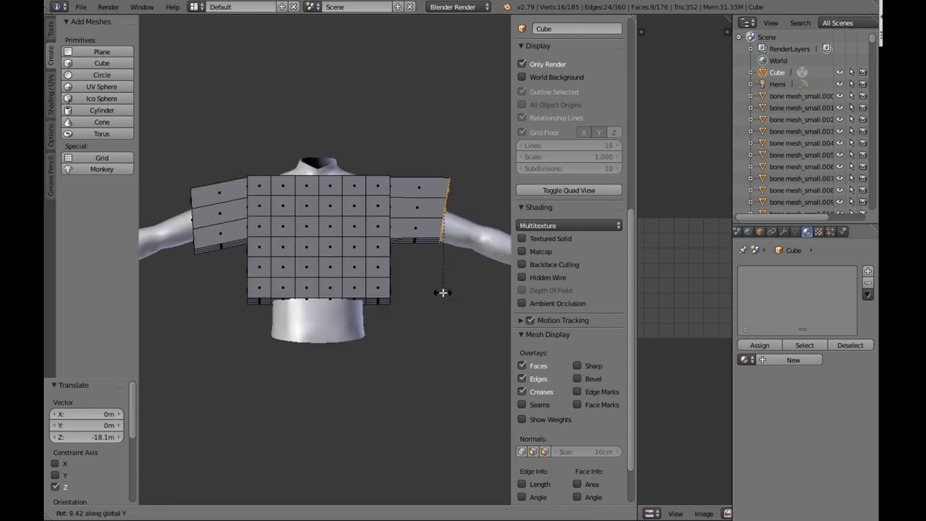
{"action": "left_click", "coordinate": [442, 292]}
{"action": "left_click_drag", "start_coordinate": [442, 173], "coordinate": [442, 188]}
In vertex select mode, raise a vertex on the neck opening's edge at the avatar's right shoulder by 7.76 m along Z
{"action": "middle_click_drag", "start_coordinate": [403, 271], "coordinate": [322, 258]}
{"action": "middle_click_drag", "start_coordinate": [299, 217], "coordinate": [259, 269]}
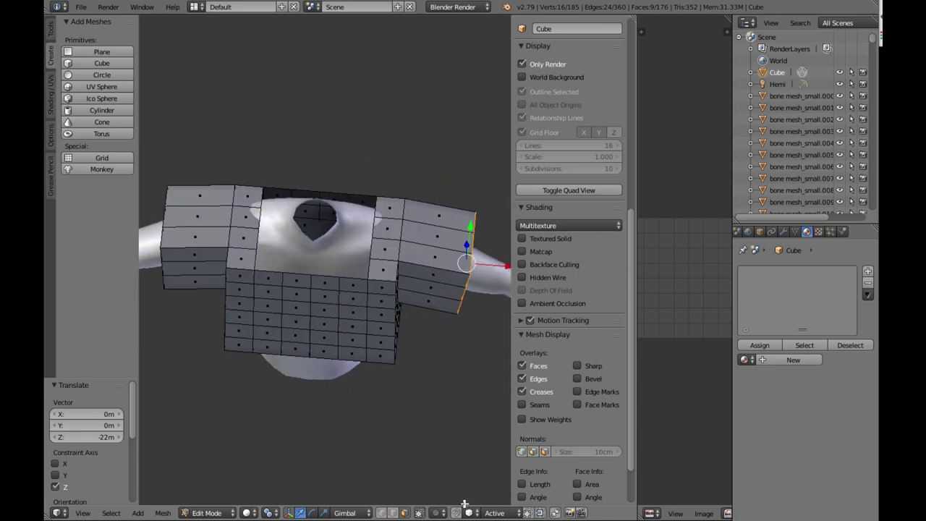
{"action": "left_click", "coordinate": [367, 512]}
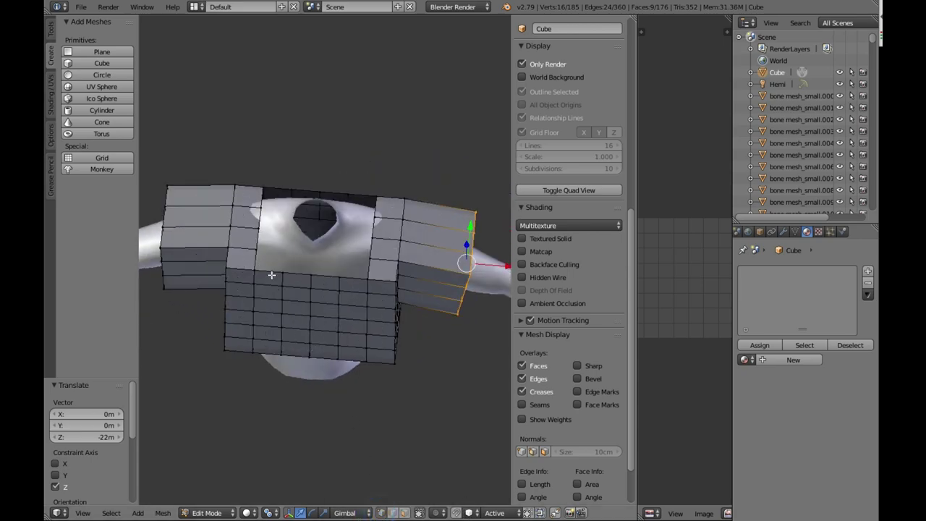
{"action": "right_click", "coordinate": [259, 217]}
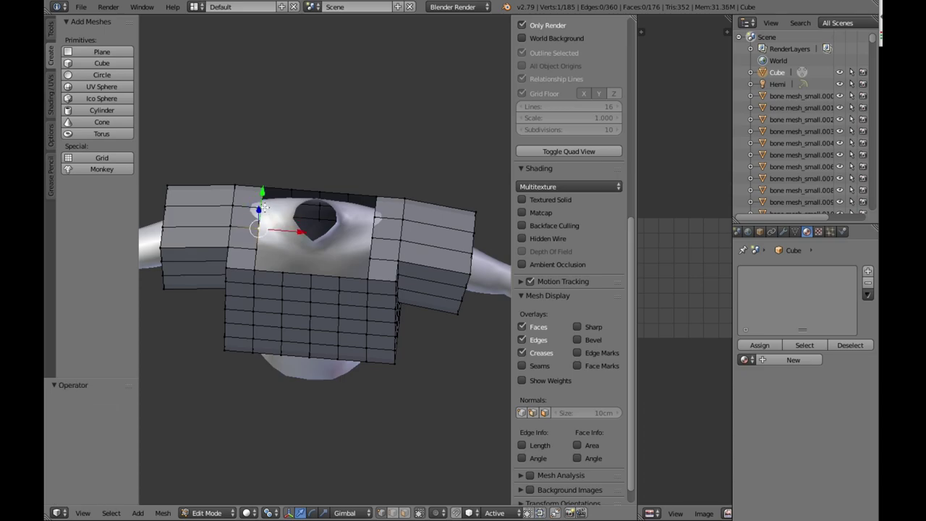
{"action": "middle_click_drag", "start_coordinate": [335, 182], "coordinate": [337, 143]}
{"action": "left_click_drag", "start_coordinate": [319, 173], "coordinate": [320, 167]}
Fill a triangular face in each front corner of the neck opening from its three surrounding vertices
{"action": "scroll", "coordinate": [268, 267], "scroll_direction": "up", "scroll_amount": 3}
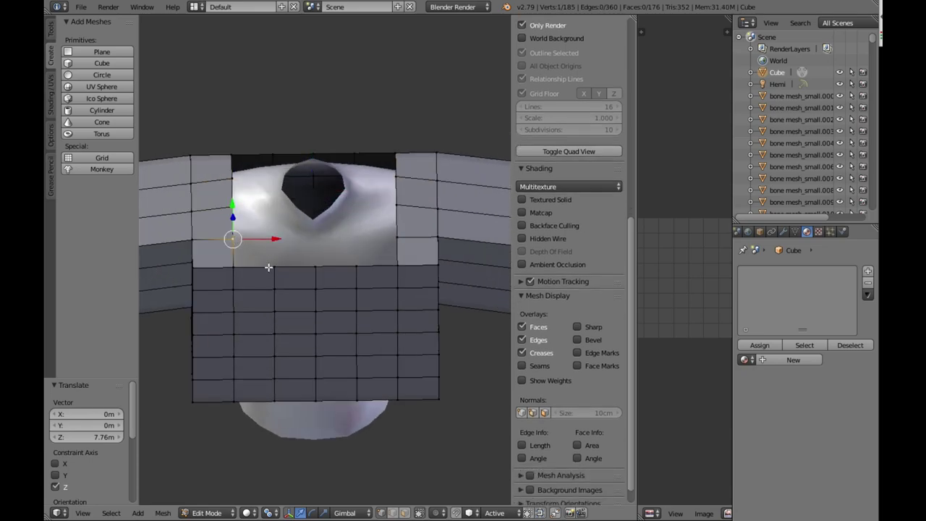
{"action": "right_click", "coordinate": [242, 267]}
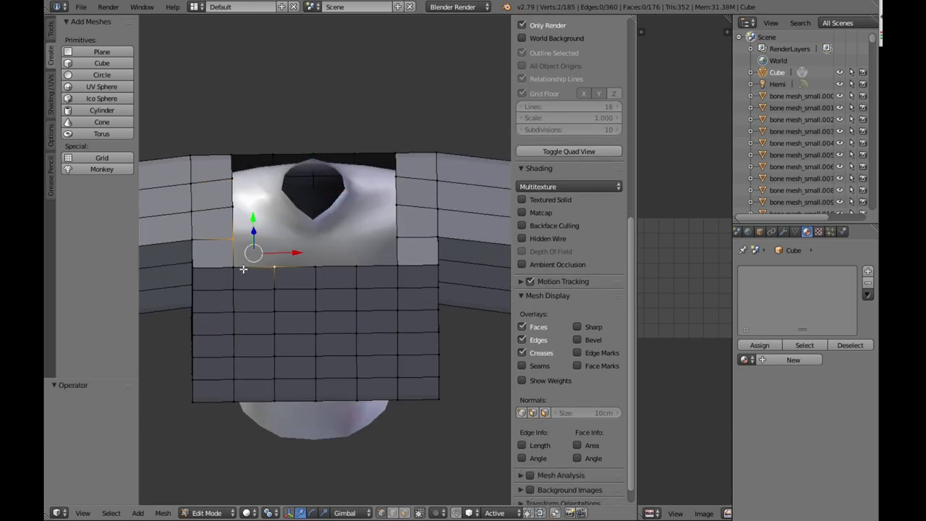
{"action": "right_click", "coordinate": [242, 268], "text": "shift"}
{"action": "right_click", "coordinate": [352, 266]}
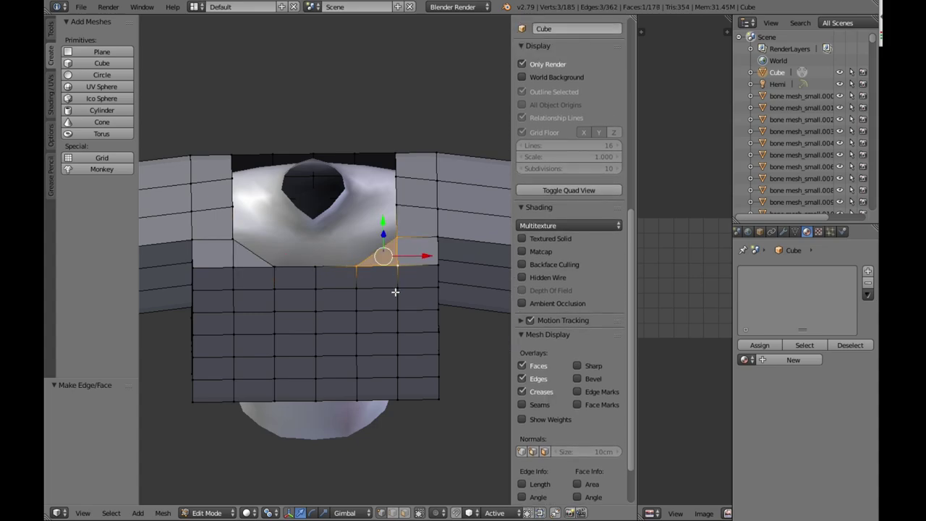
Apply Shade Smooth to all faces of the garment mesh and save the file
{"action": "mouse_move", "coordinate": [395, 291]}
{"action": "middle_mouse_down"}
{"action": "mouse_move", "coordinate": [407, 271]}
{"action": "mouse_move", "coordinate": [407, 285]}
{"action": "middle_mouse_up"}
{"action": "key", "text": "a"}
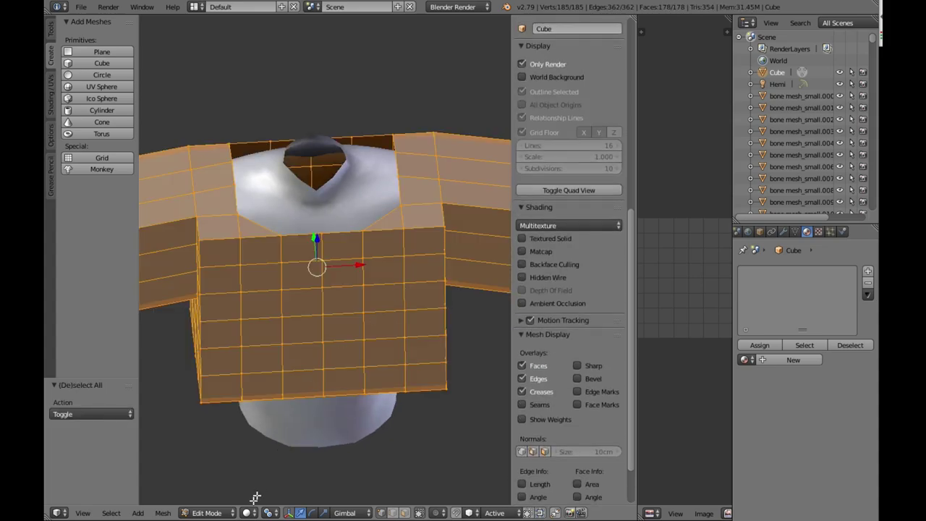
{"action": "left_click", "coordinate": [163, 513]}
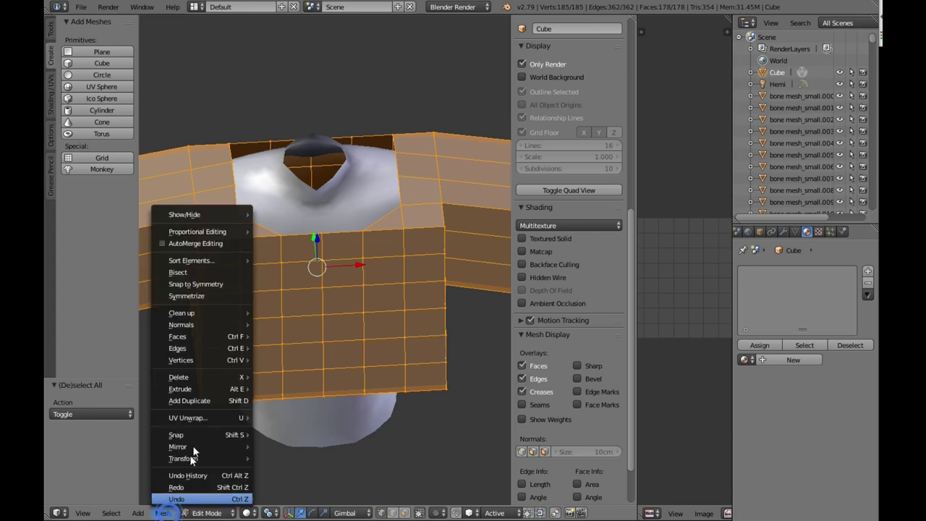
{"action": "left_click", "coordinate": [184, 336]}
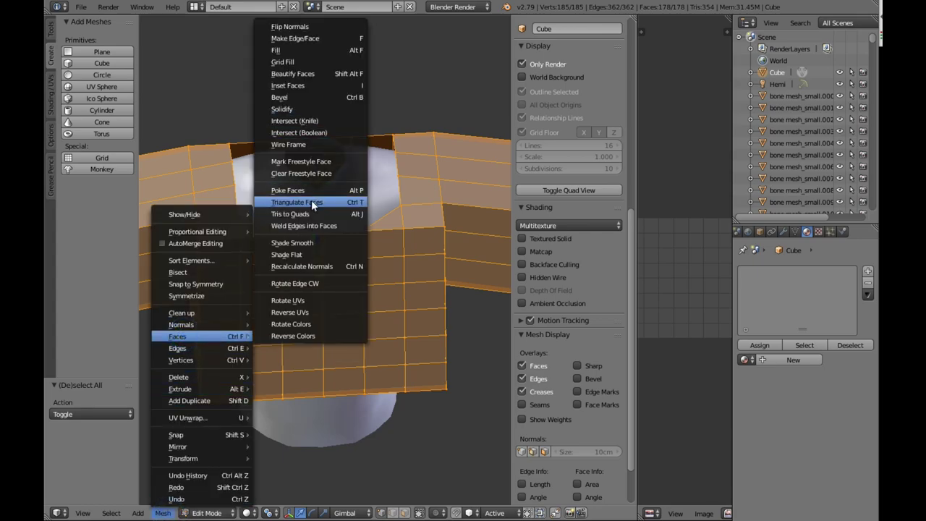
{"action": "left_click", "coordinate": [309, 244]}
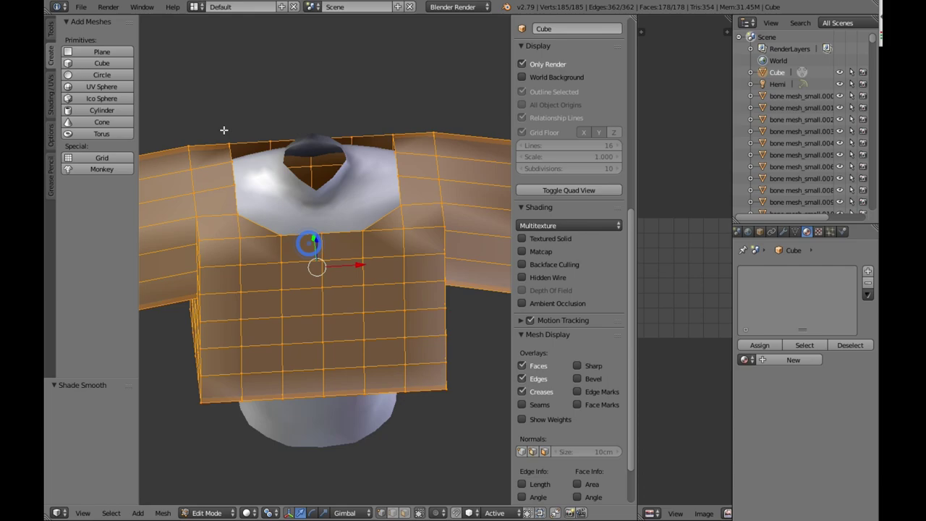
{"action": "left_click", "coordinate": [81, 7]}
{"action": "left_click", "coordinate": [116, 98]}
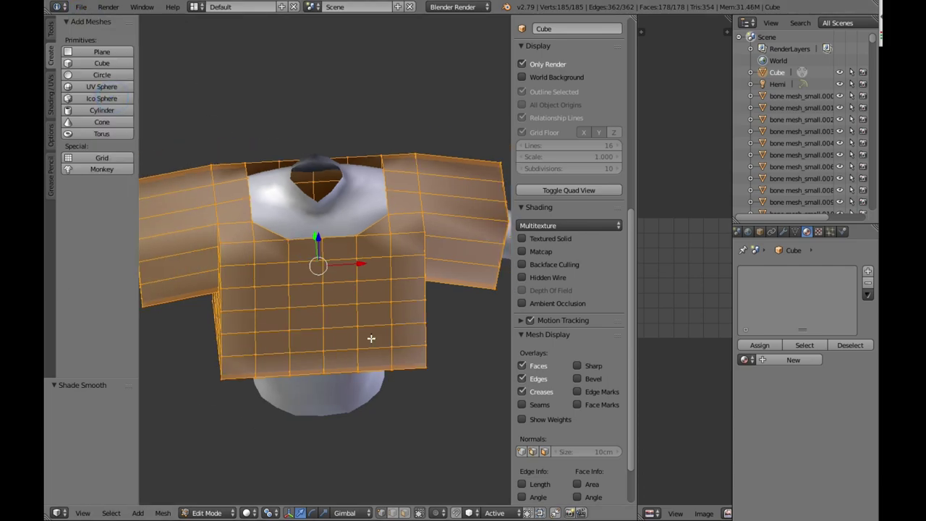
Add two evenly spaced loop cuts around the avatar's left sleeve
{"action": "middle_click_drag", "start_coordinate": [371, 337], "coordinate": [456, 244]}
{"action": "scroll", "coordinate": [314, 297], "scroll_direction": "up", "scroll_amount": 2}
{"action": "key", "text": "ctrl+r"}
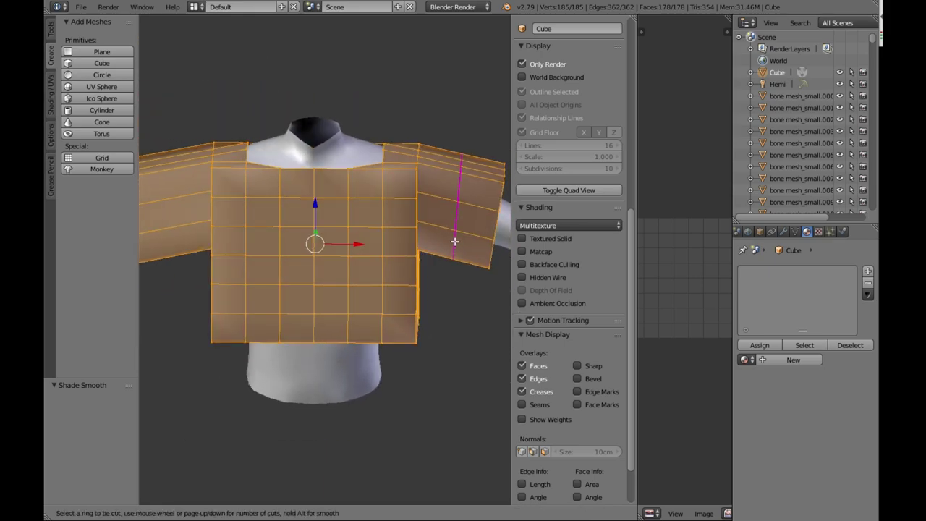
{"action": "left_click", "coordinate": [454, 240]}
{"action": "right_click", "coordinate": [454, 241]}
{"action": "scroll", "coordinate": [267, 256], "scroll_direction": "down", "scroll_amount": 1}
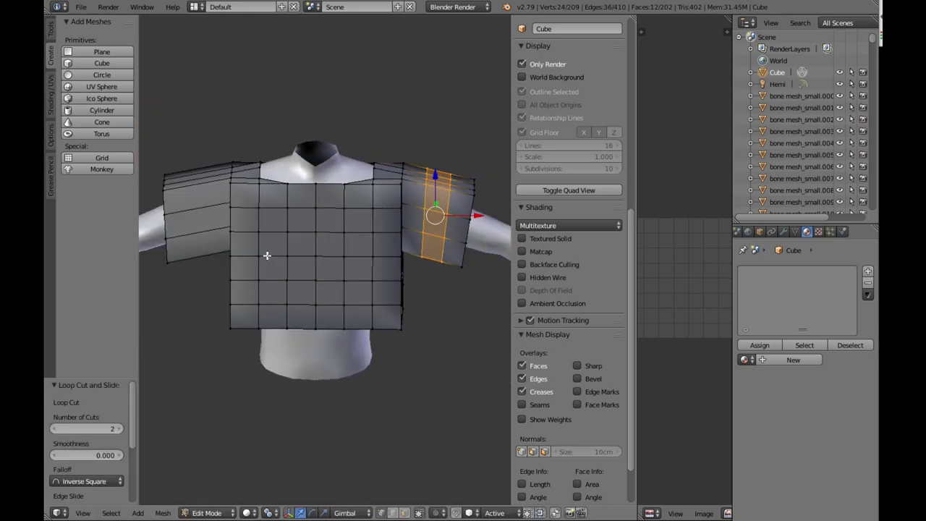
{"action": "key", "text": "ctrl+r"}
{"action": "scroll", "coordinate": [206, 235], "scroll_direction": "up", "scroll_amount": 1}
{"action": "left_click", "coordinate": [203, 234]}
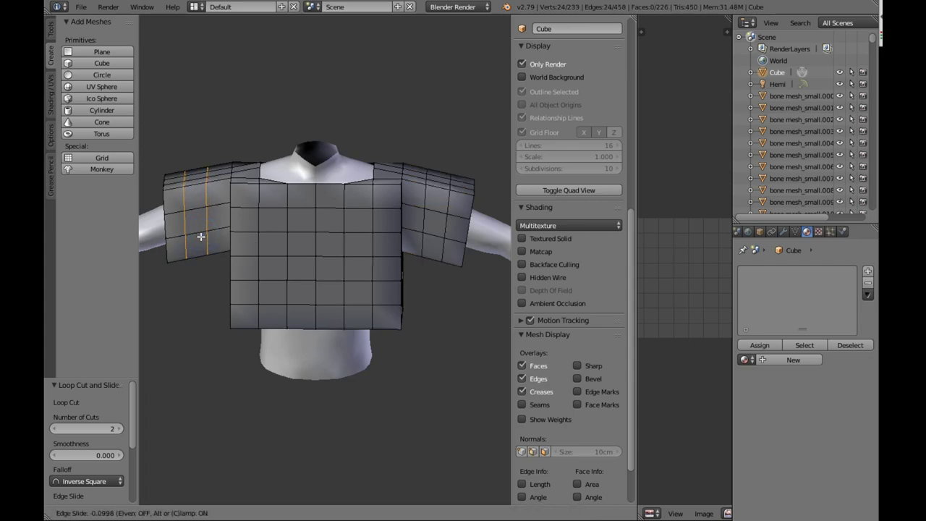
{"action": "right_click", "coordinate": [205, 246]}
{"action": "key", "text": "ctrl+z"}
Add two evenly spaced loop cuts around the avatar's right sleeve
{"action": "key", "text": "ctrl+r"}
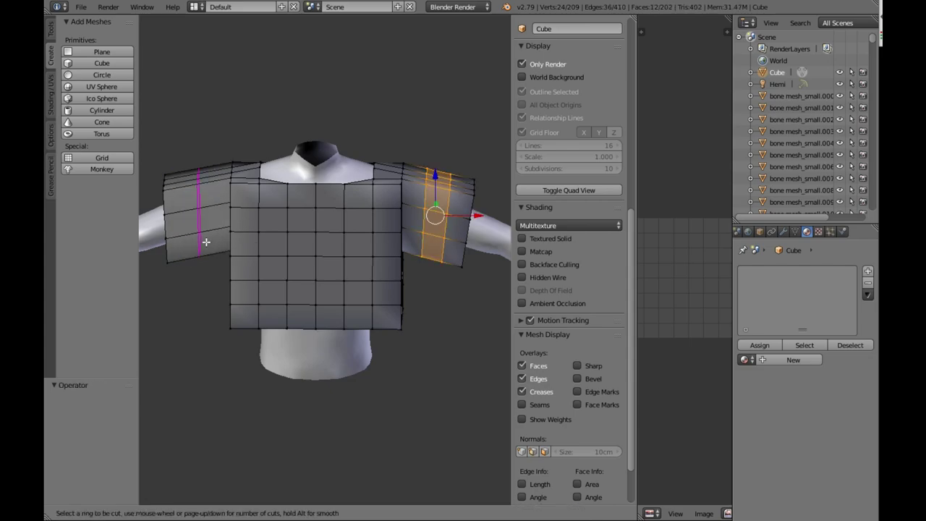
{"action": "scroll", "coordinate": [206, 242], "scroll_direction": "up", "scroll_amount": 1}
{"action": "left_click", "coordinate": [206, 242]}
{"action": "right_click", "coordinate": [207, 242]}
Delete the interior vertices of the shirt's underside to open the hem around the avatar's waist
{"action": "middle_click_drag", "start_coordinate": [239, 290], "coordinate": [302, 253]}
{"action": "right_click", "coordinate": [296, 262]}
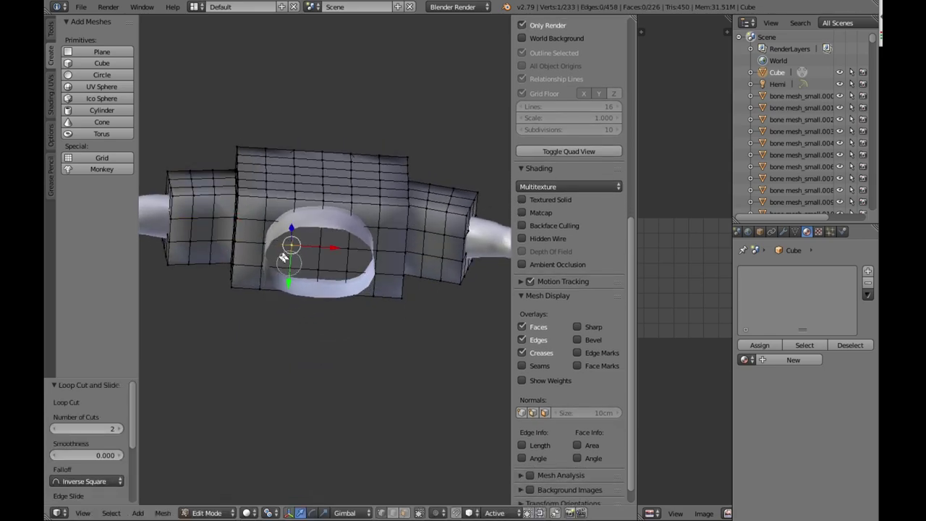
{"action": "mouse_move", "coordinate": [275, 236]}
{"action": "left_mouse_down"}
{"action": "mouse_move", "coordinate": [275, 228]}
{"action": "mouse_move", "coordinate": [276, 255]}
{"action": "left_mouse_up"}
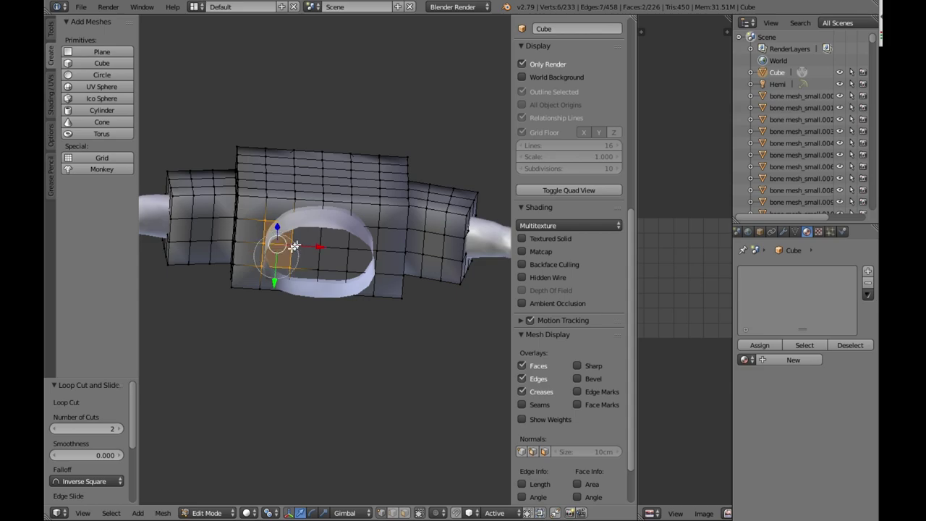
{"action": "mouse_move", "coordinate": [332, 238]}
{"action": "left_mouse_down"}
{"action": "mouse_move", "coordinate": [363, 242]}
{"action": "mouse_move", "coordinate": [356, 261]}
{"action": "mouse_move", "coordinate": [320, 258]}
{"action": "left_mouse_up"}
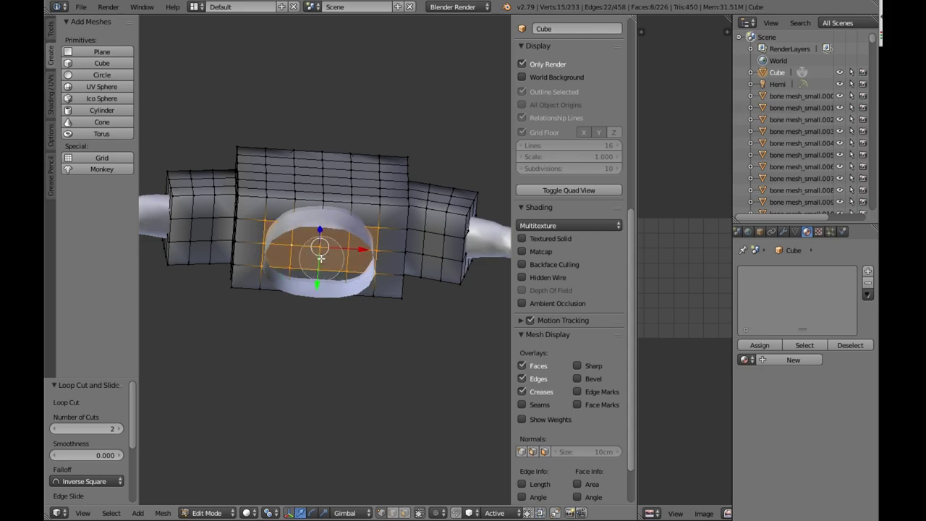
{"action": "key", "text": "x"}
{"action": "left_click", "coordinate": [333, 252]}
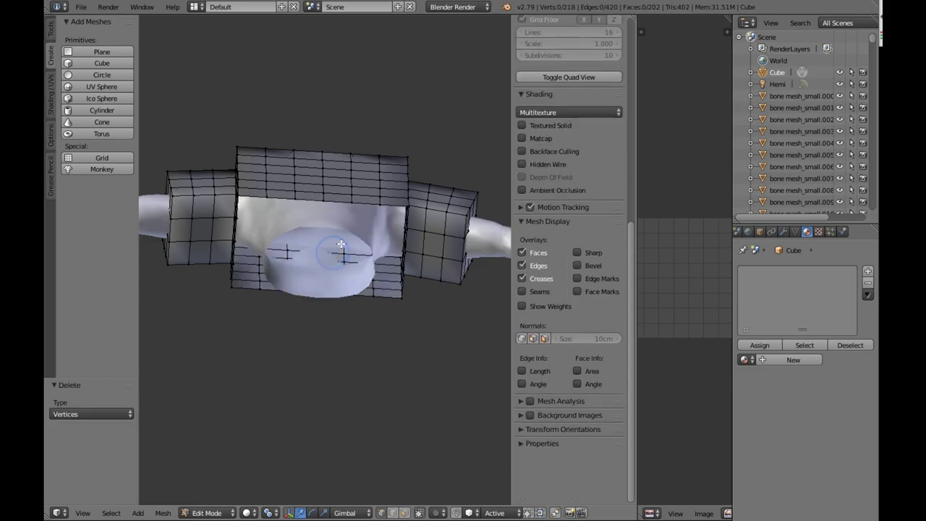
Merge a pair of vertices At Last at each front shoulder corner beside the neck opening
{"action": "mouse_move", "coordinate": [333, 252]}
{"action": "middle_mouse_down"}
{"action": "mouse_move", "coordinate": [314, 395]}
{"action": "mouse_move", "coordinate": [301, 392]}
{"action": "mouse_move", "coordinate": [339, 264]}
{"action": "middle_mouse_up"}
{"action": "right_click", "coordinate": [364, 212]}
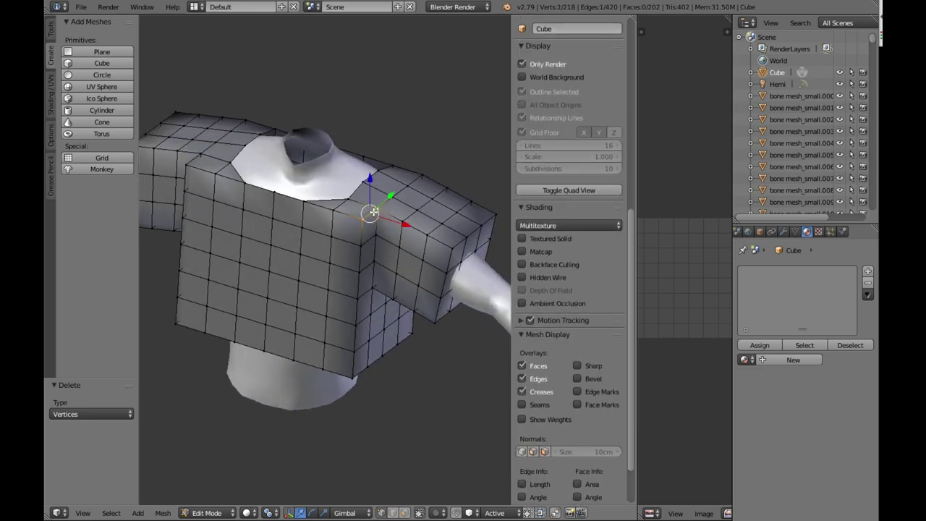
{"action": "key", "text": "alt+m"}
{"action": "left_click", "coordinate": [365, 211]}
{"action": "middle_click_drag", "start_coordinate": [366, 211], "coordinate": [282, 244]}
{"action": "right_click", "coordinate": [217, 204], "text": "shift"}
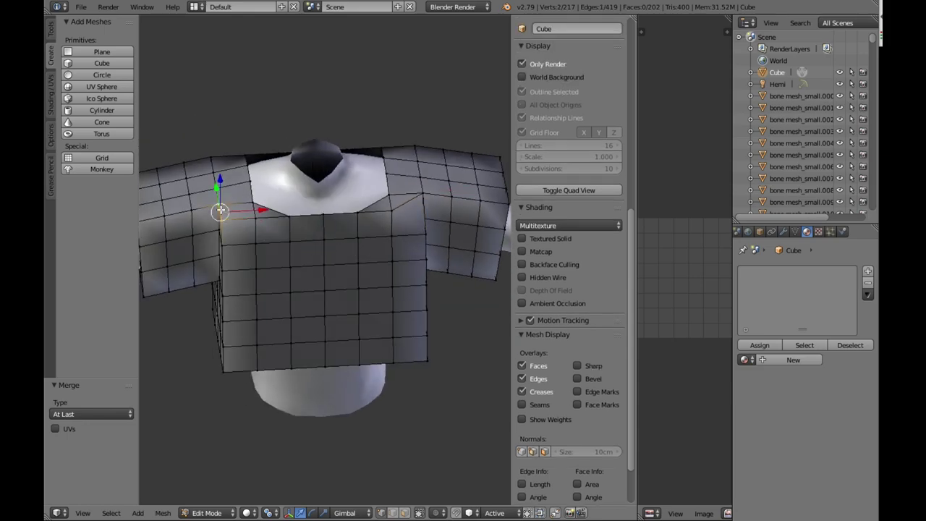
{"action": "key", "text": "alt+m"}
{"action": "left_click", "coordinate": [217, 207]}
{"action": "middle_click_drag", "start_coordinate": [345, 253], "coordinate": [304, 237]}
{"action": "right_click", "coordinate": [358, 248], "text": "shift"}
{"action": "key", "text": "alt+m"}
{"action": "left_click", "coordinate": [358, 250]}
{"action": "key", "text": "ctrl+z"}
Knife-cut a diagonal edge on each front shoulder corner, from the outer chest vertex up to the vertex beside the neck opening
{"action": "right_click", "coordinate": [219, 203]}
{"action": "middle_click_drag", "start_coordinate": [219, 203], "coordinate": [289, 229]}
{"action": "key", "text": "k"}
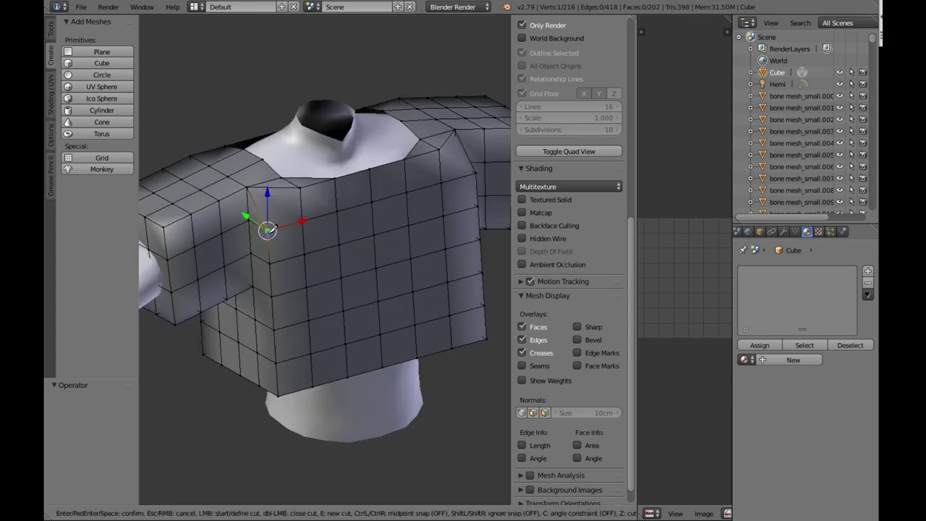
{"action": "left_click", "coordinate": [301, 187]}
{"action": "key", "text": "Return"}
{"action": "middle_click_drag", "start_coordinate": [314, 225], "coordinate": [349, 229]}
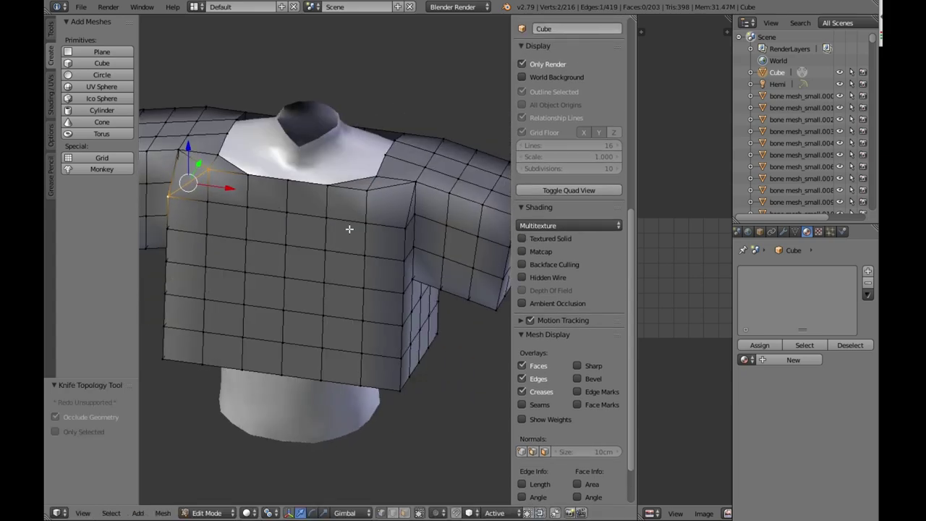
{"action": "right_click", "coordinate": [403, 227]}
{"action": "key", "text": "k"}
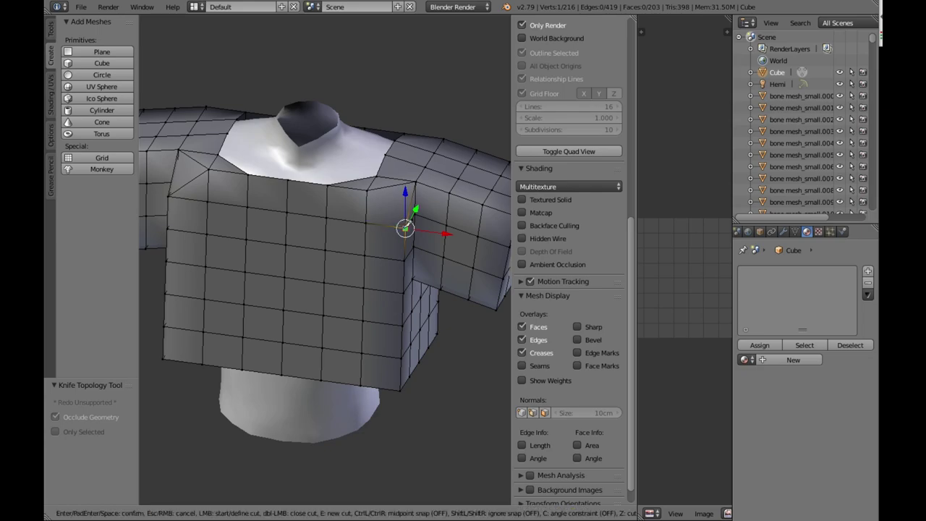
{"action": "left_click", "coordinate": [369, 188]}
{"action": "key", "text": "Return"}
Delete the four centre vertices of each sleeve's end cap to open both cuffs around the arms
{"action": "middle_click_drag", "start_coordinate": [369, 188], "coordinate": [394, 255]}
{"action": "right_click", "coordinate": [241, 268]}
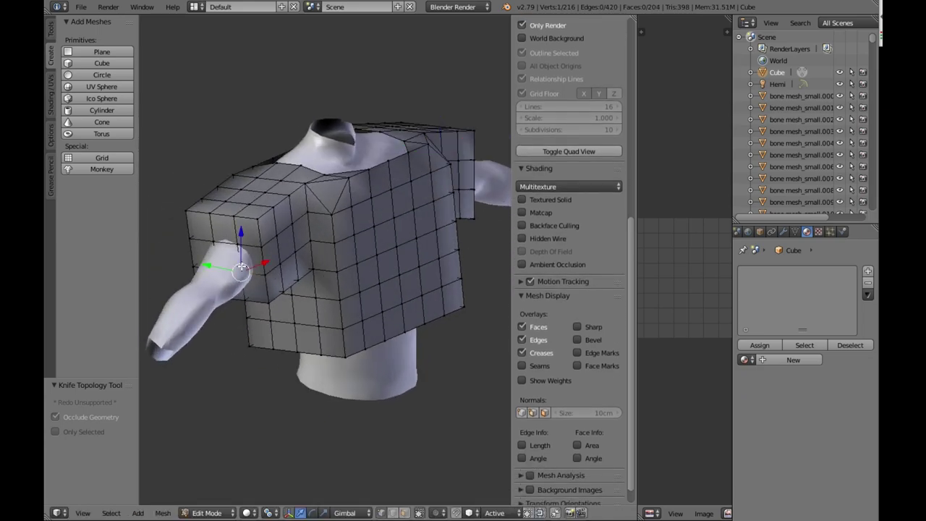
{"action": "right_click", "coordinate": [228, 257]}
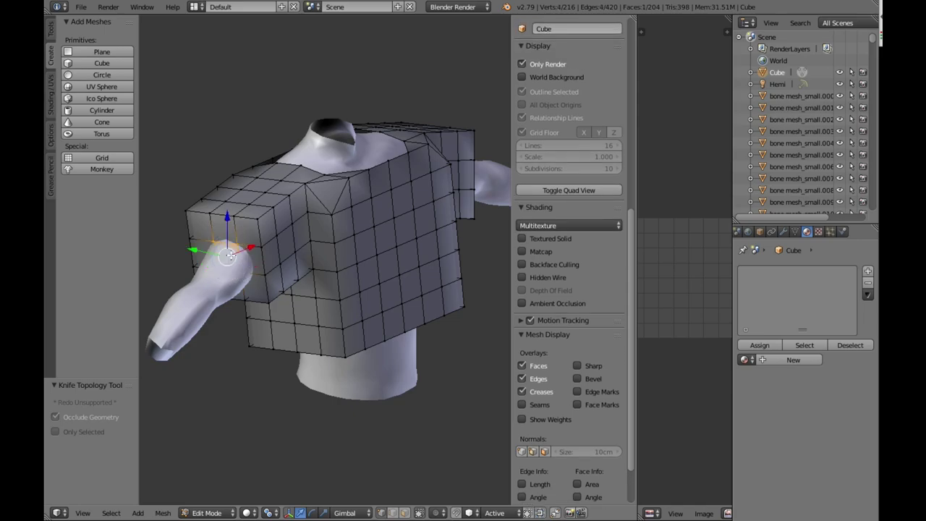
{"action": "key", "text": "x"}
{"action": "left_click", "coordinate": [230, 253]}
{"action": "middle_click_drag", "start_coordinate": [230, 253], "coordinate": [376, 258]}
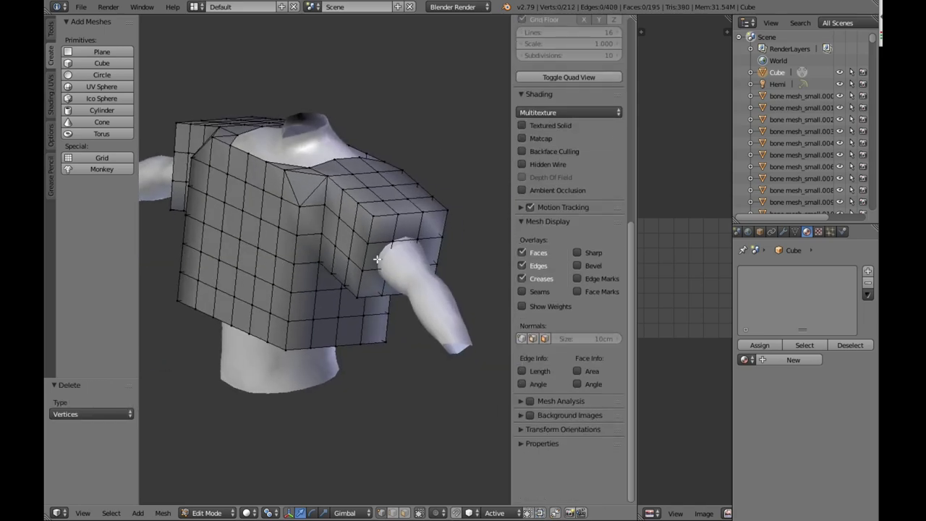
{"action": "right_click", "coordinate": [377, 259]}
{"action": "right_click", "coordinate": [395, 257]}
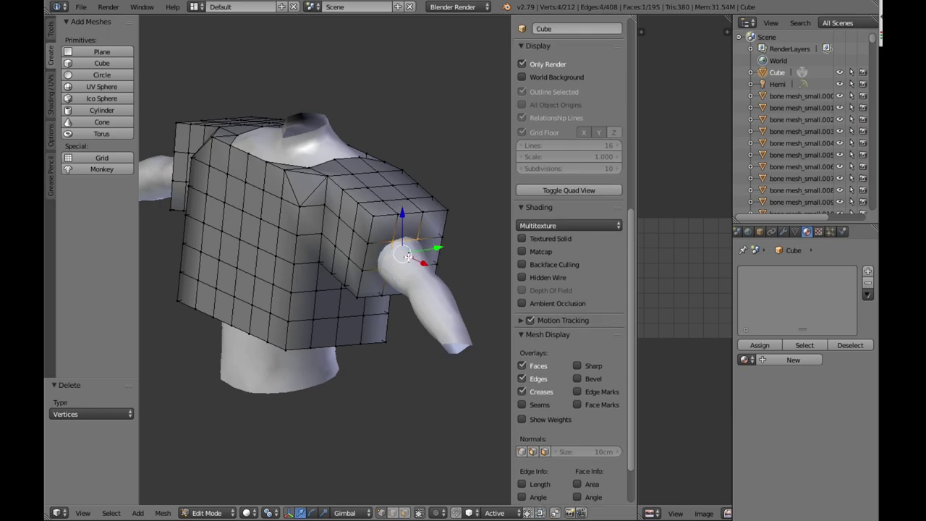
{"action": "key", "text": "x"}
{"action": "left_click", "coordinate": [407, 256]}
Select the whole garment mesh and apply Smooth Vertex three times
{"action": "middle_click_drag", "start_coordinate": [407, 256], "coordinate": [317, 282]}
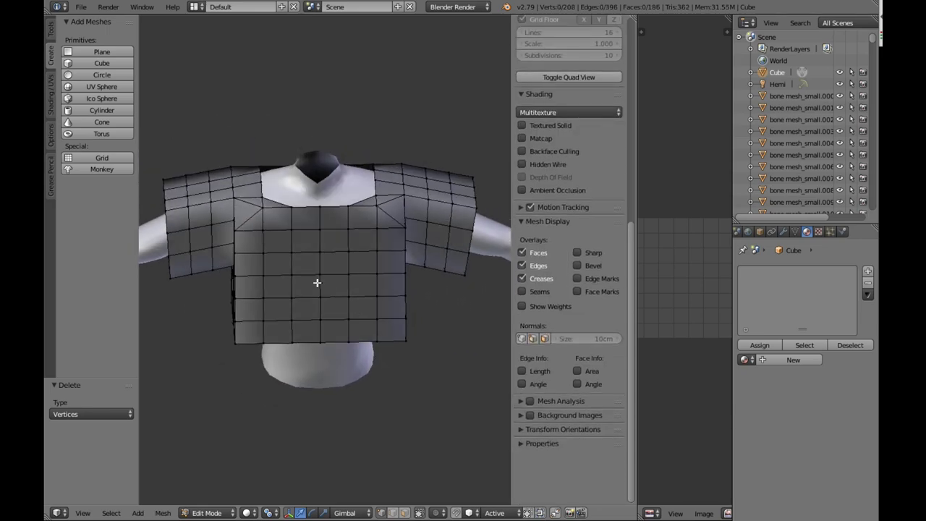
{"action": "key", "text": "a"}
{"action": "key", "text": "w"}
{"action": "left_click", "coordinate": [325, 297]}
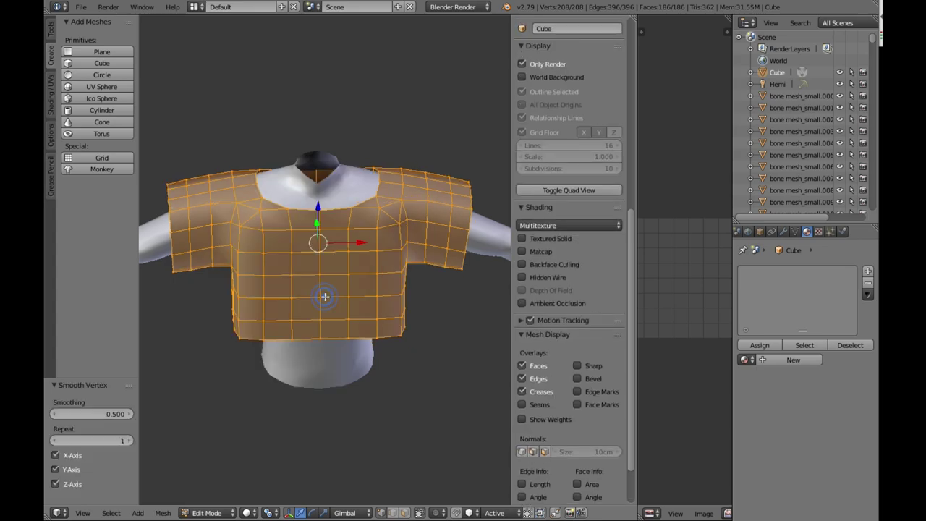
{"action": "key", "text": "w"}
{"action": "left_click", "coordinate": [325, 298]}
{"action": "key", "text": "w"}
{"action": "left_click", "coordinate": [326, 297]}
Select the underarm edges on both sides through the wireframe and set proportional editing to Connected
{"action": "middle_click_drag", "start_coordinate": [329, 293], "coordinate": [325, 262]}
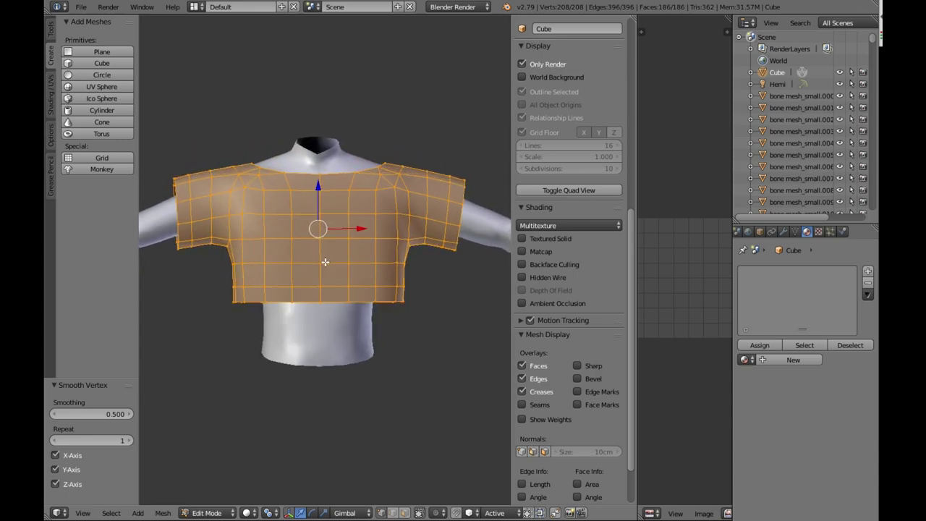
{"action": "scroll", "coordinate": [331, 271], "scroll_direction": "up", "scroll_amount": 3}
{"action": "key", "text": "z"}
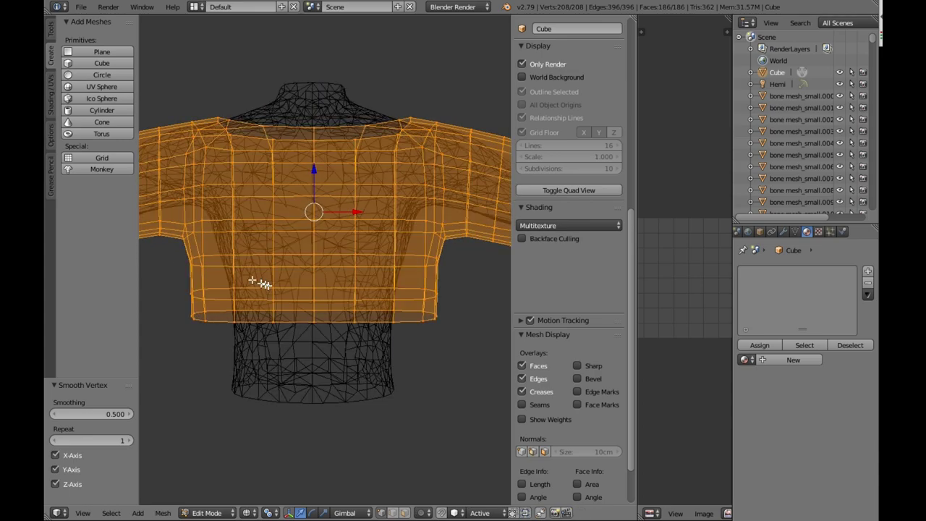
{"action": "right_click", "coordinate": [186, 239]}
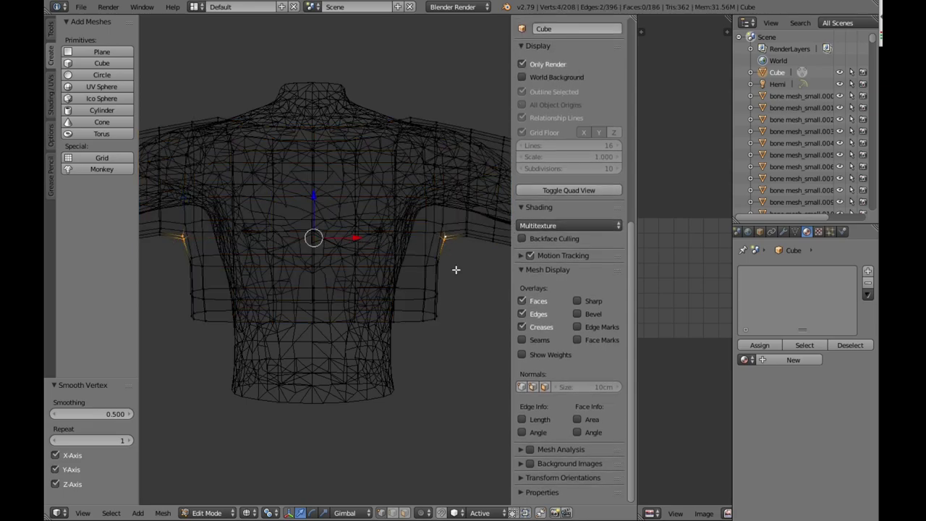
{"action": "key", "text": "z"}
{"action": "left_click", "coordinate": [443, 513]}
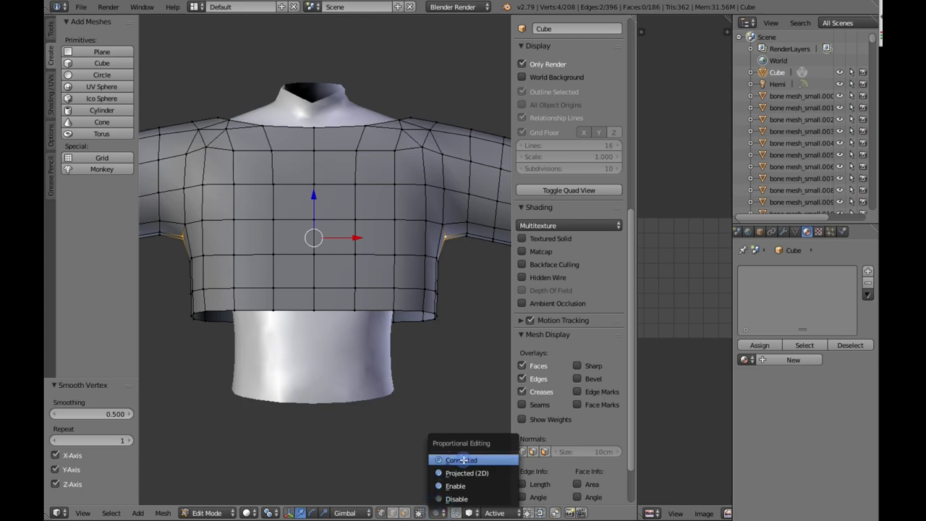
{"action": "left_click", "coordinate": [461, 460]}
{"action": "scroll", "coordinate": [444, 413], "scroll_direction": "down", "scroll_amount": 2}
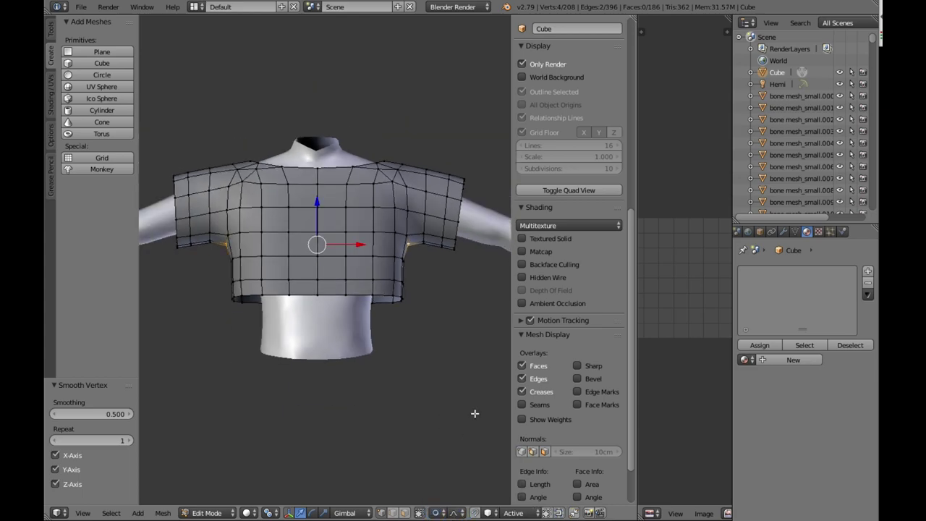
{"action": "key", "text": "s"}
{"action": "key", "text": "x"}
{"action": "left_click", "coordinate": [433, 378]}
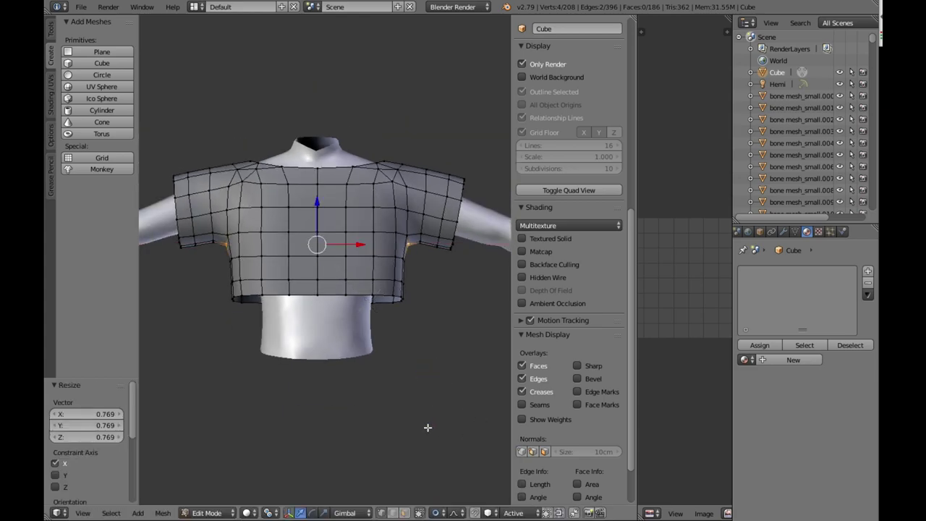
{"action": "key", "text": "ctrl+z"}
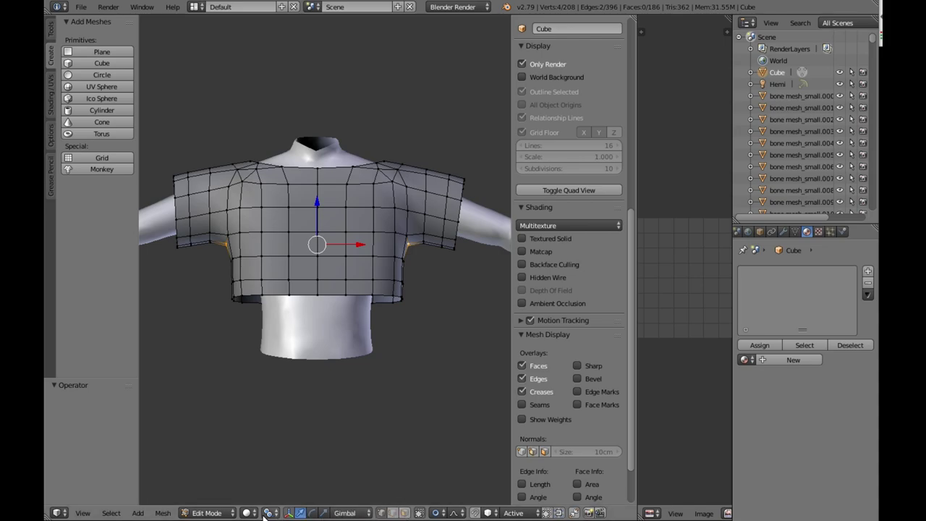
Change the pivot point and try scaling the selected underarm edges inward along X with the Smooth falloff
{"action": "left_click", "coordinate": [268, 512]}
{"action": "left_click", "coordinate": [303, 458]}
{"action": "key", "text": "s"}
{"action": "key", "text": "x"}
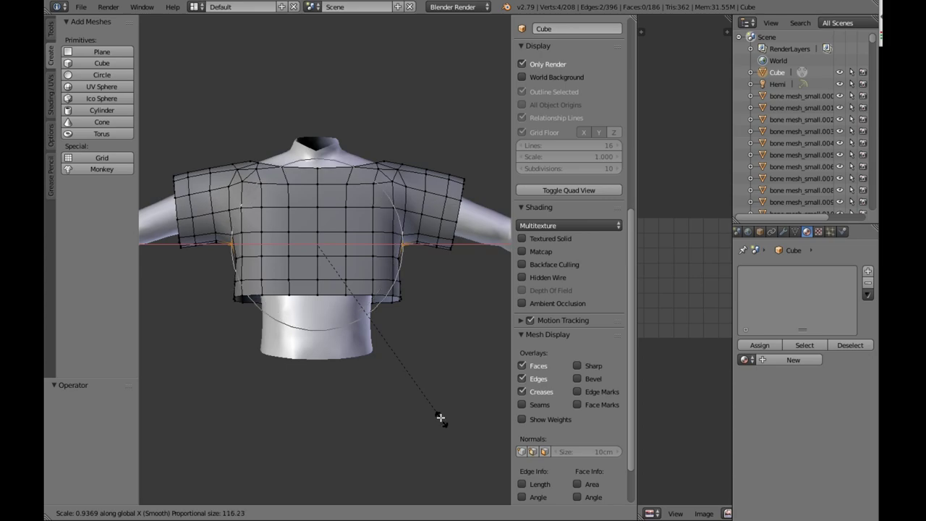
{"action": "left_click", "coordinate": [437, 410]}
Set the proportional editing falloff to Sharp and try scaling the underarm edges along X in front view
{"action": "middle_click_drag", "start_coordinate": [434, 407], "coordinate": [421, 375]}
{"action": "left_click", "coordinate": [475, 512]}
{"action": "left_click", "coordinate": [477, 444]}
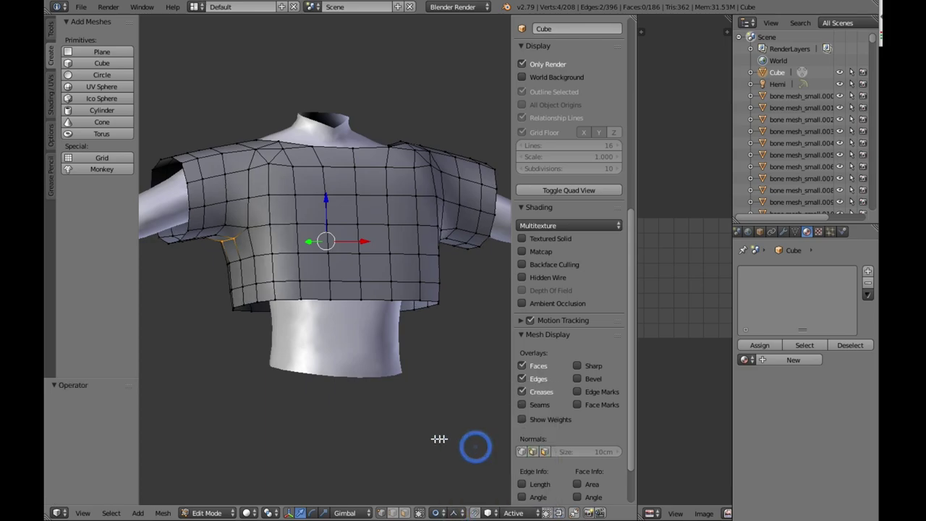
{"action": "key", "text": "KP_1"}
{"action": "key", "text": "s"}
{"action": "key", "text": "x"}
{"action": "left_click", "coordinate": [425, 430]}
{"action": "key", "text": "ctrl+z"}
Extend the selection to the neighbouring front and back underarm vertices on both sides and scale them to 0.925 along X
{"action": "middle_click_drag", "start_coordinate": [421, 344], "coordinate": [409, 350]}
{"action": "right_click", "coordinate": [417, 236], "text": "shift"}
{"action": "middle_click_drag", "start_coordinate": [414, 242], "coordinate": [437, 244]}
{"action": "right_click", "coordinate": [221, 238], "text": "shift"}
{"action": "middle_click_drag", "start_coordinate": [223, 237], "coordinate": [463, 206]}
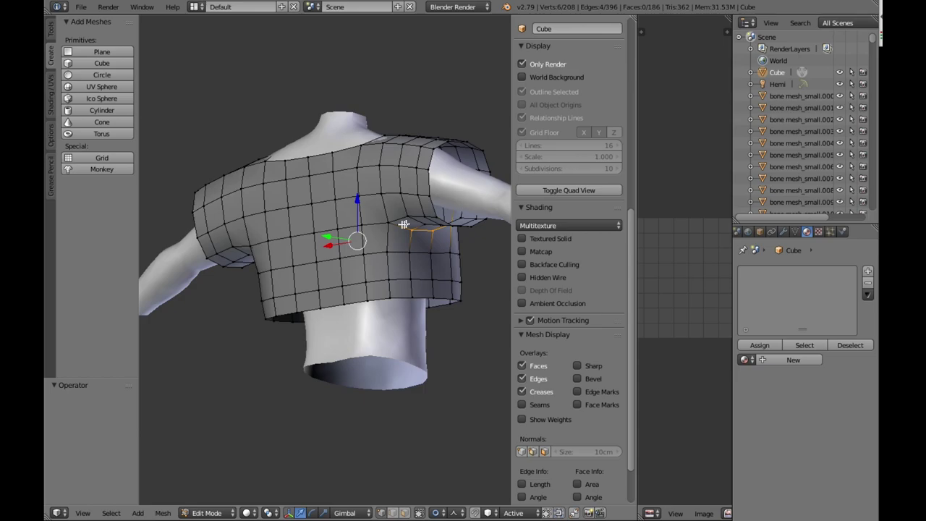
{"action": "right_click", "coordinate": [404, 223], "text": "shift"}
{"action": "middle_click_drag", "start_coordinate": [409, 222], "coordinate": [489, 214]}
{"action": "key", "text": "s"}
{"action": "key", "text": "x"}
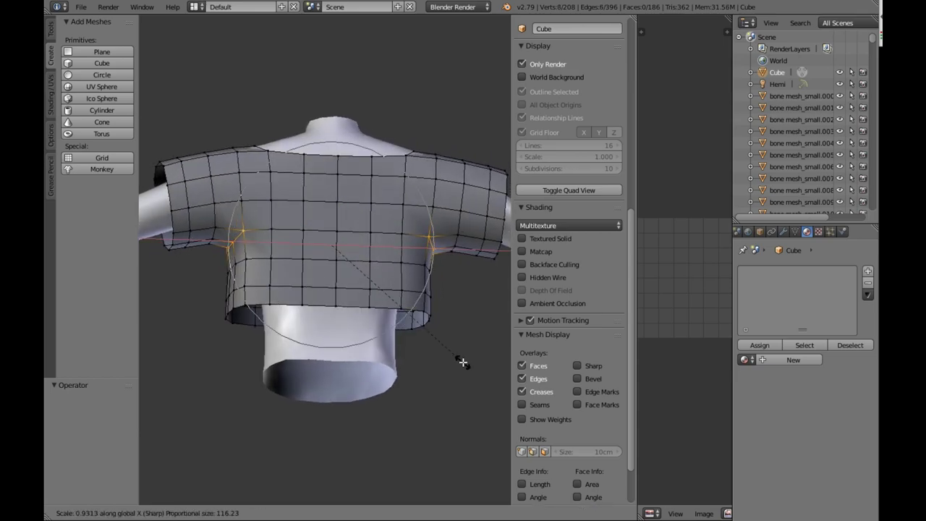
{"action": "left_click", "coordinate": [463, 360]}
Add the armhole edge loops where both sleeves meet the torso to the selection
{"action": "middle_click_drag", "start_coordinate": [443, 307], "coordinate": [422, 344]}
{"action": "right_click", "coordinate": [428, 211], "text": "alt+shift"}
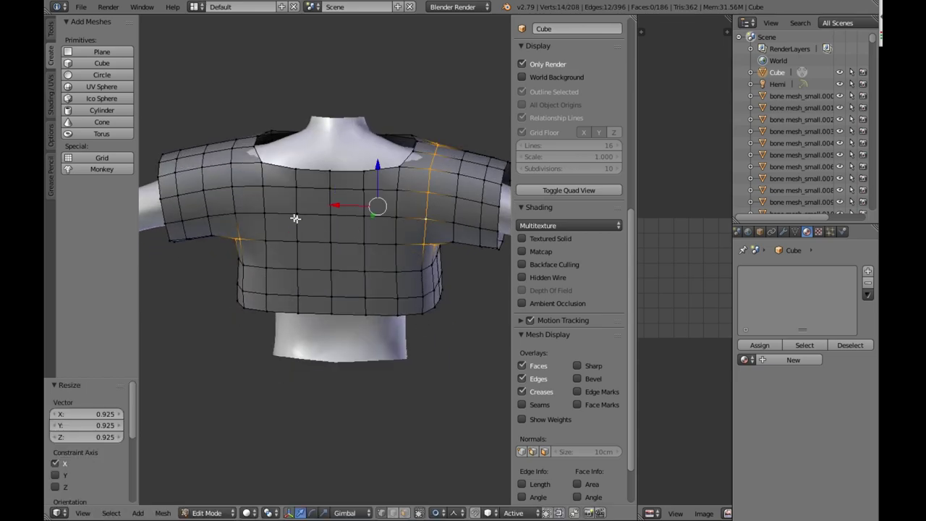
{"action": "middle_click_drag", "start_coordinate": [309, 220], "coordinate": [247, 270]}
{"action": "middle_click_drag", "start_coordinate": [259, 228], "coordinate": [415, 293]}
{"action": "scroll", "coordinate": [233, 234], "scroll_direction": "up", "scroll_amount": 1}
{"action": "scroll", "coordinate": [268, 280], "scroll_direction": "up", "scroll_amount": 3}
Knife-cut a connecting edge across the front of each shoulder to close the gap in both armhole loops
{"action": "key", "text": "k"}
{"action": "left_click", "coordinate": [227, 193]}
{"action": "key", "text": "Return"}
{"action": "scroll", "coordinate": [289, 268], "scroll_direction": "down", "scroll_amount": 3}
{"action": "right_click", "coordinate": [421, 285], "text": "shift"}
{"action": "scroll", "coordinate": [415, 302], "scroll_direction": "up", "scroll_amount": 1}
{"action": "key", "text": "k"}
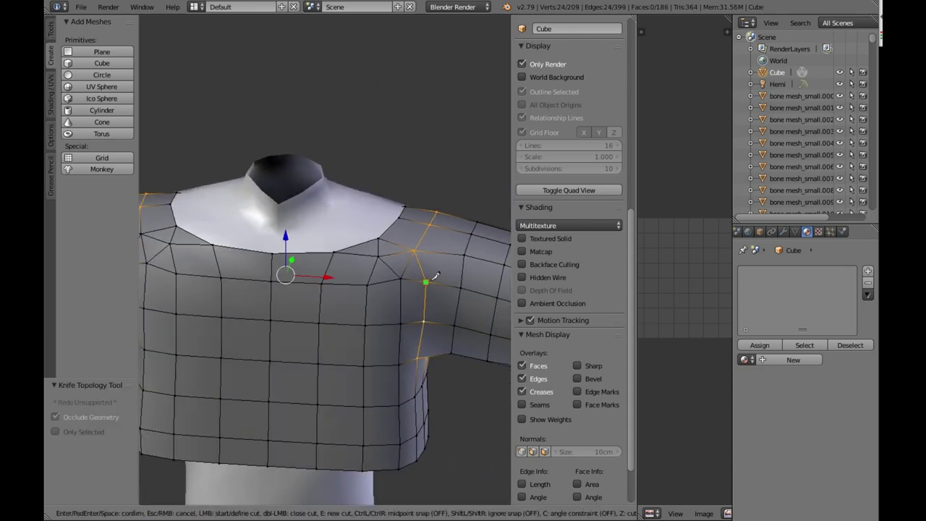
{"action": "left_click", "coordinate": [426, 280]}
{"action": "left_click", "coordinate": [432, 225]}
{"action": "key", "text": "Return"}
Complete the armhole loop selection with the new shoulder edges and mark both loops as seams
{"action": "right_click", "coordinate": [415, 258], "text": "shift"}
{"action": "scroll", "coordinate": [421, 324], "scroll_direction": "down", "scroll_amount": 3}
{"action": "key", "text": "ctrl+e"}
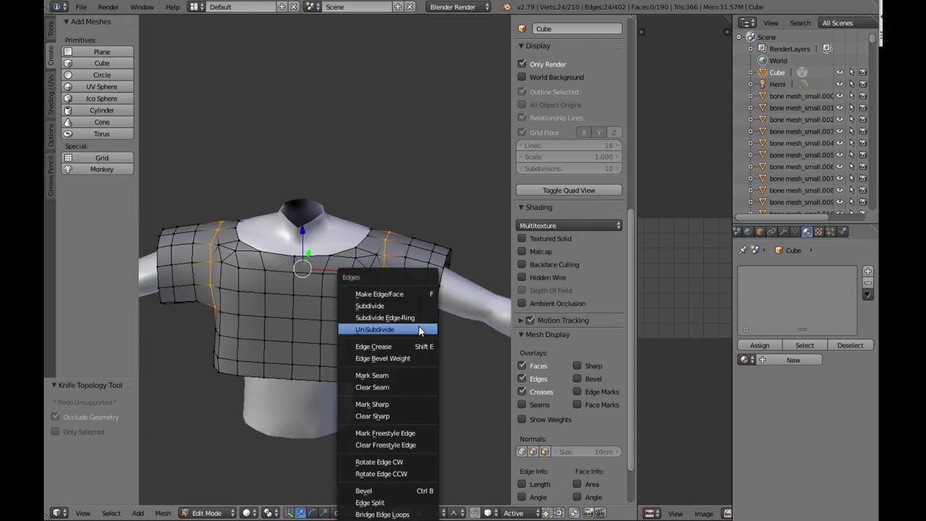
{"action": "left_click", "coordinate": [374, 375]}
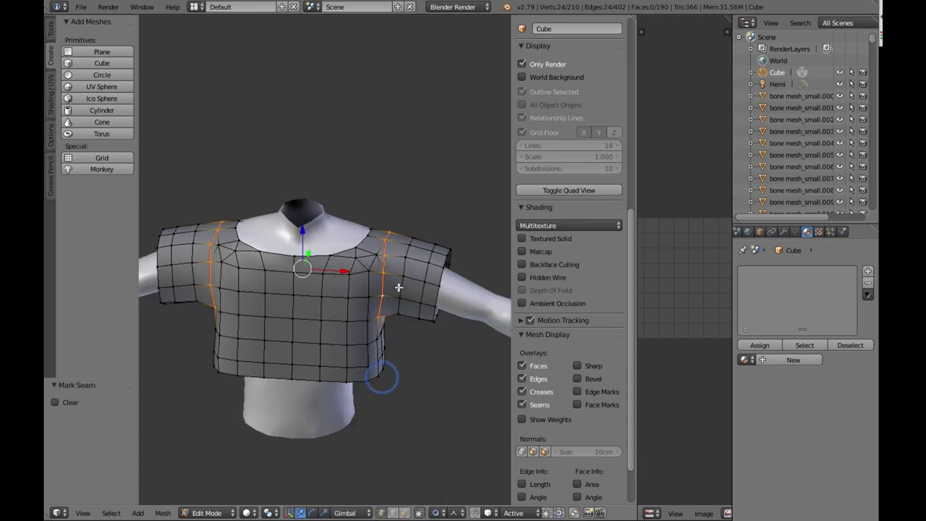
Loop-cut each sleeve once lengthwise along its top, running from the shoulder neckline to the cuff
{"action": "middle_click_drag", "start_coordinate": [382, 373], "coordinate": [410, 340]}
{"action": "scroll", "coordinate": [347, 317], "scroll_direction": "up", "scroll_amount": 3}
{"action": "scroll", "coordinate": [193, 294], "scroll_direction": "down", "scroll_amount": 2}
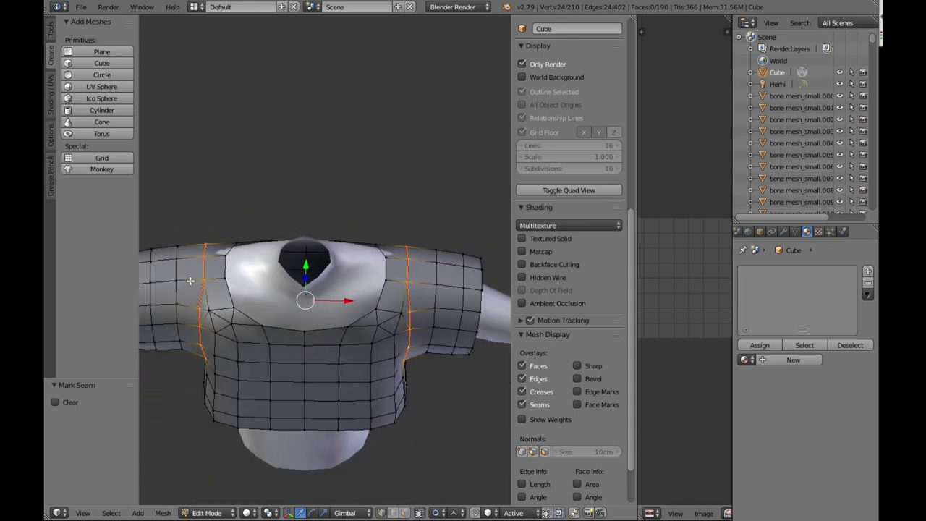
{"action": "right_click", "coordinate": [212, 258]}
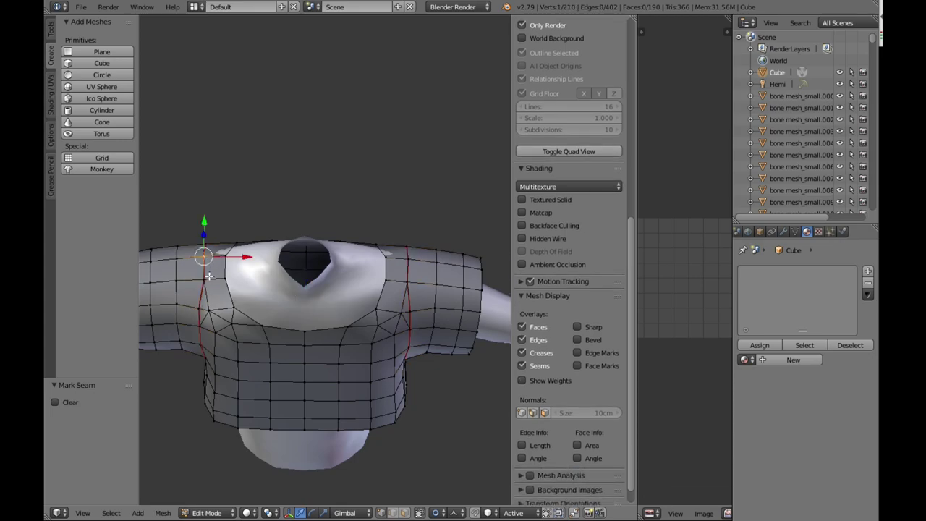
{"action": "key", "text": "ctrl+r"}
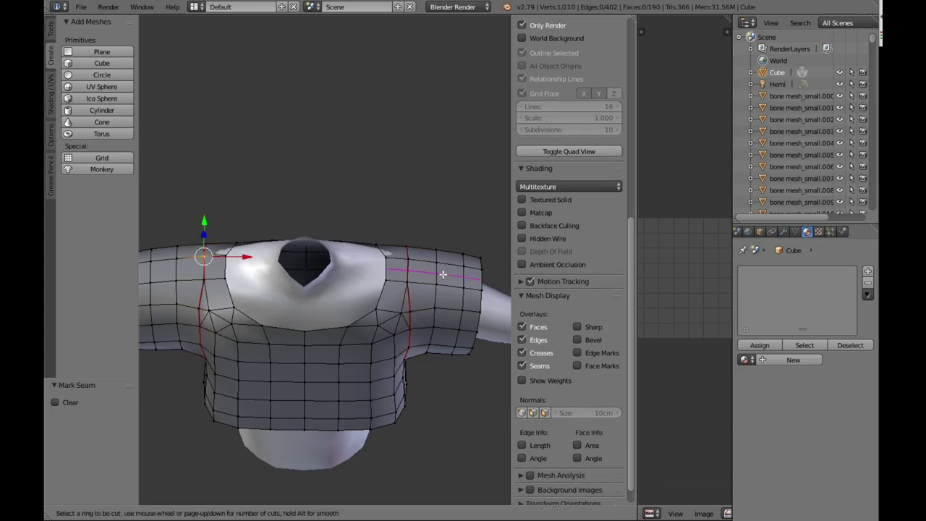
{"action": "left_click", "coordinate": [441, 272]}
{"action": "right_click", "coordinate": [275, 277]}
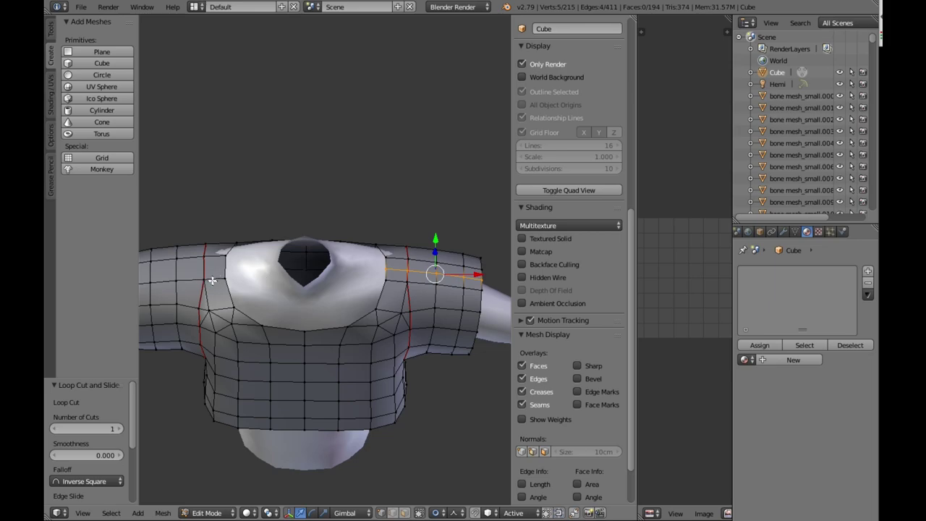
{"action": "key", "text": "ctrl+r"}
{"action": "left_click", "coordinate": [204, 271]}
{"action": "right_click", "coordinate": [204, 271]}
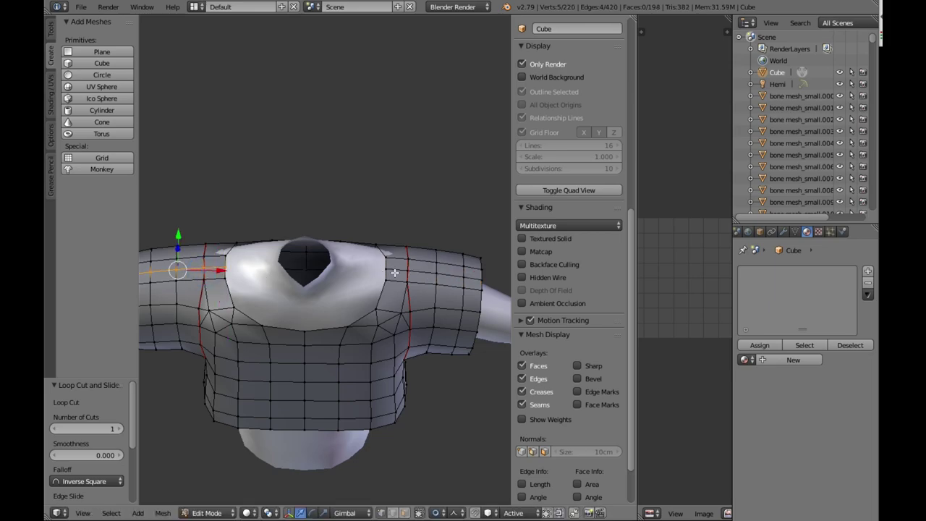
Mark the new loops along the tops of both sleeves as seams and clear the selection
{"action": "key", "text": "ctrl+e"}
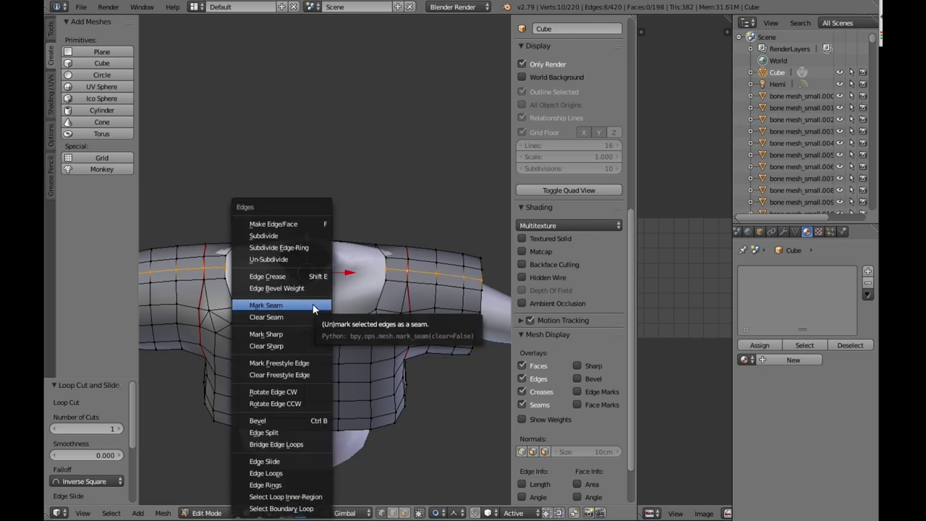
{"action": "left_click", "coordinate": [304, 306]}
{"action": "middle_click_drag", "start_coordinate": [381, 319], "coordinate": [388, 288]}
{"action": "key", "text": "a"}
Select the neckline vertices at the top of both shoulders and move them along Z
{"action": "middle_click_drag", "start_coordinate": [241, 237], "coordinate": [243, 262]}
{"action": "right_click", "coordinate": [236, 257]}
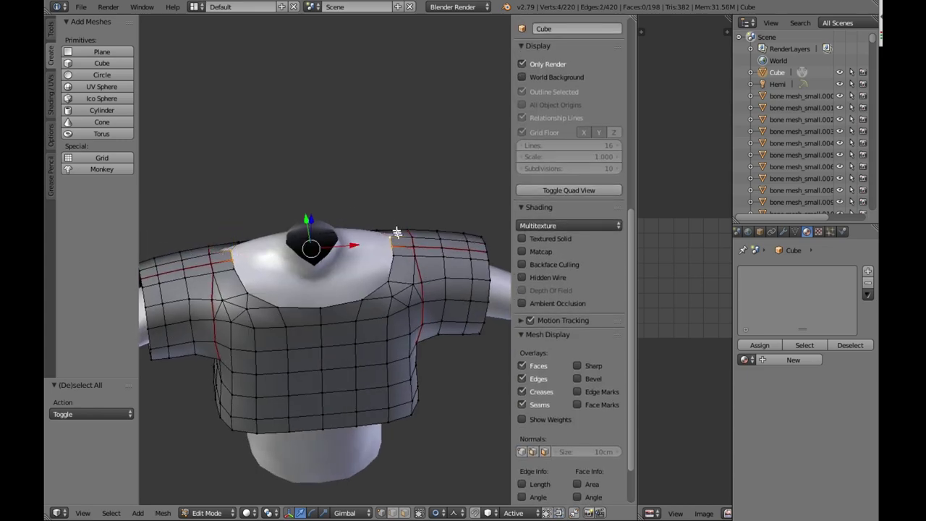
{"action": "middle_click_drag", "start_coordinate": [396, 232], "coordinate": [288, 249]}
{"action": "key", "text": "g"}
{"action": "key", "text": "z"}
{"action": "left_click", "coordinate": [314, 196]}
Select a mirrored pair of neckline vertices beside the shoulders and shift them slightly
{"action": "scroll", "coordinate": [268, 243], "scroll_direction": "up", "scroll_amount": 1}
{"action": "key", "text": "z"}
{"action": "key", "text": "z"}
{"action": "right_click", "coordinate": [264, 216]}
{"action": "right_click", "coordinate": [426, 215], "text": "shift"}
{"action": "left_click_drag", "start_coordinate": [343, 168], "coordinate": [342, 186]}
{"action": "middle_click_drag", "start_coordinate": [344, 189], "coordinate": [366, 249]}
Set the proportional falloff to Smooth and shift the mirrored pair of upper front vertices along Y, finishing with a -1.37 m adjustment
{"action": "right_click", "coordinate": [273, 166]}
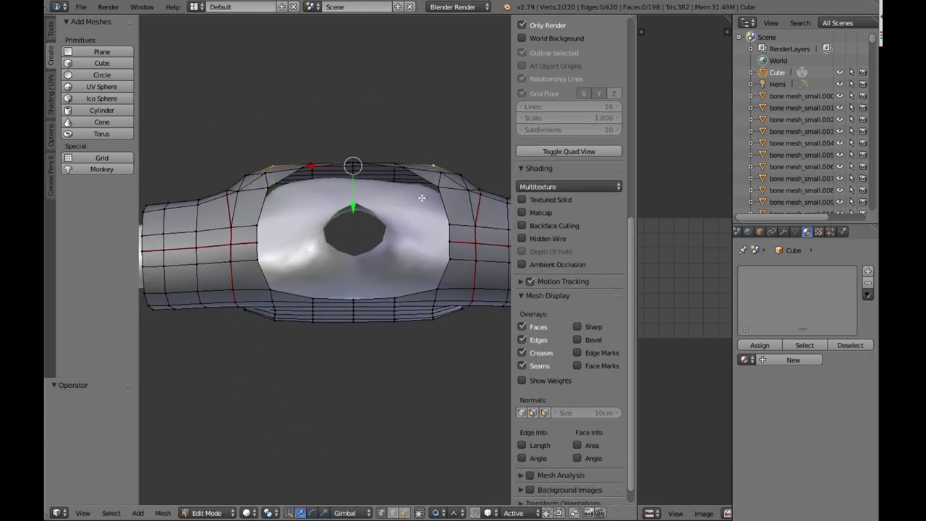
{"action": "key", "text": "g"}
{"action": "left_click", "coordinate": [415, 221]}
{"action": "key", "text": "ctrl+z"}
{"action": "left_click", "coordinate": [456, 513]}
{"action": "left_click", "coordinate": [471, 470]}
{"action": "left_click_drag", "start_coordinate": [352, 205], "coordinate": [353, 227]}
{"action": "middle_click_drag", "start_coordinate": [348, 231], "coordinate": [452, 246]}
{"action": "left_click_drag", "start_coordinate": [367, 240], "coordinate": [373, 235]}
Select the matching front vertex near each shoulder and move the pair 10.1 m along Y with proportional editing
{"action": "right_click", "coordinate": [300, 152]}
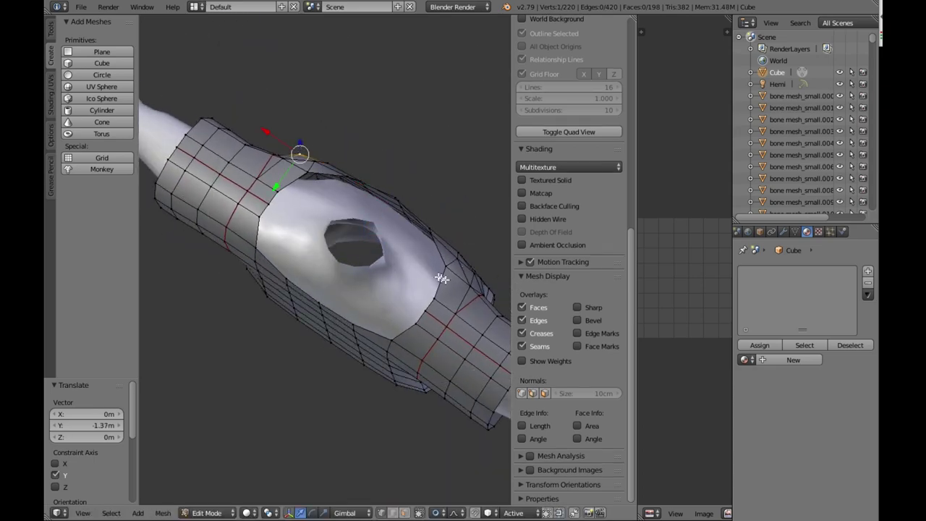
{"action": "right_click", "coordinate": [457, 189], "text": "shift"}
{"action": "middle_click_drag", "start_coordinate": [442, 279], "coordinate": [420, 159]}
{"action": "left_click_drag", "start_coordinate": [352, 203], "coordinate": [353, 222]}
{"action": "middle_click_drag", "start_coordinate": [353, 222], "coordinate": [352, 296]}
Try to scale the horizontal edge loop across the upper chest
{"action": "right_click", "coordinate": [348, 178], "text": "alt"}
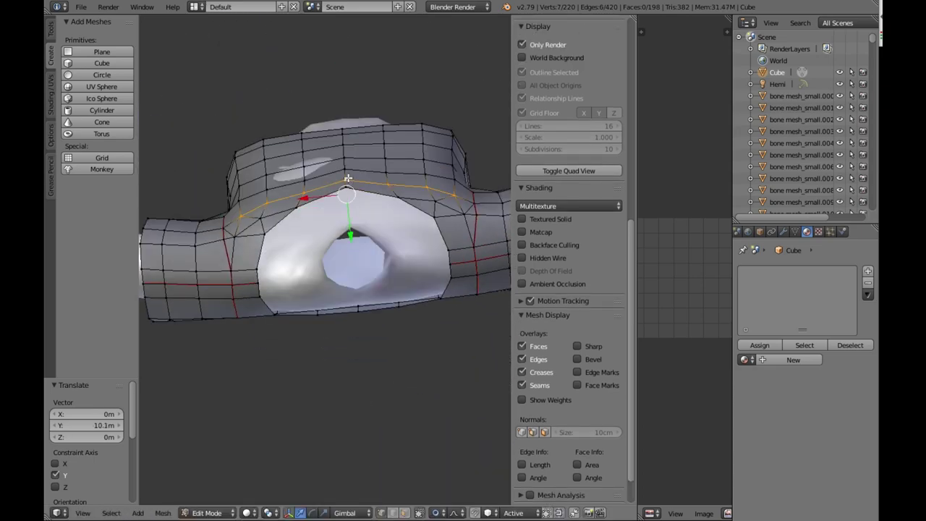
{"action": "middle_click_drag", "start_coordinate": [348, 178], "coordinate": [355, 285]}
{"action": "key", "text": "s"}
{"action": "left_click", "coordinate": [337, 234]}
{"action": "key", "text": "ctrl+z"}
Select the vertical edge loops on both sides of the chest centre, move them -4.31 m along Y and scale them to about 0.947 along Y
{"action": "middle_click_drag", "start_coordinate": [337, 234], "coordinate": [272, 269]}
{"action": "right_click", "coordinate": [279, 292], "text": "alt"}
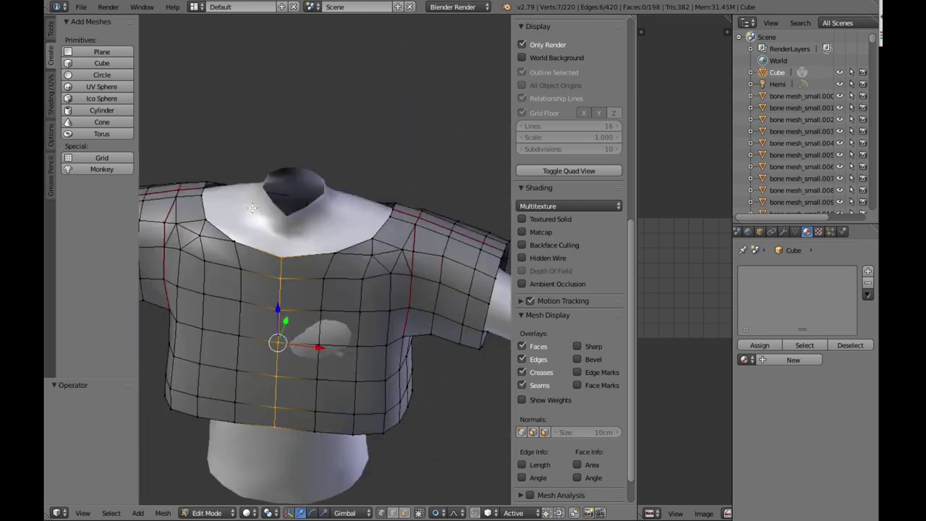
{"action": "right_click", "coordinate": [320, 346]}
{"action": "right_click", "coordinate": [242, 350], "text": "alt"}
{"action": "right_click", "coordinate": [317, 360], "text": "alt+shift"}
{"action": "middle_click_drag", "start_coordinate": [317, 362], "coordinate": [233, 420]}
{"action": "left_click_drag", "start_coordinate": [281, 262], "coordinate": [263, 262]}
{"action": "key", "text": "s"}
{"action": "key", "text": "y"}
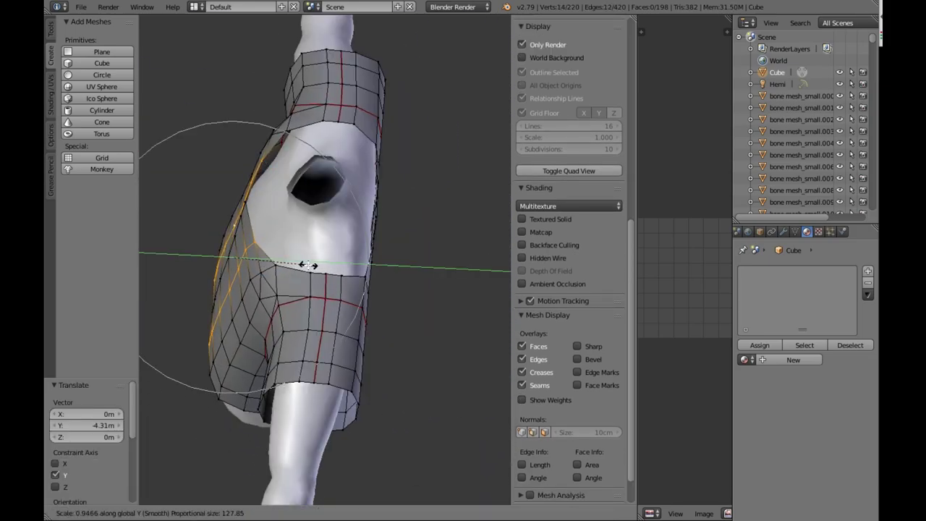
{"action": "left_click", "coordinate": [308, 266]}
Select the entire shirt mesh and smooth its vertices once with a factor of 0.5
{"action": "middle_click_drag", "start_coordinate": [308, 265], "coordinate": [406, 261]}
{"action": "key", "text": "a"}
{"action": "key", "text": "a"}
{"action": "key", "text": "w"}
{"action": "left_click", "coordinate": [336, 332]}
{"action": "scroll", "coordinate": [333, 311], "scroll_direction": "down", "scroll_amount": 3}
{"action": "scroll", "coordinate": [331, 307], "scroll_direction": "up", "scroll_amount": 2}
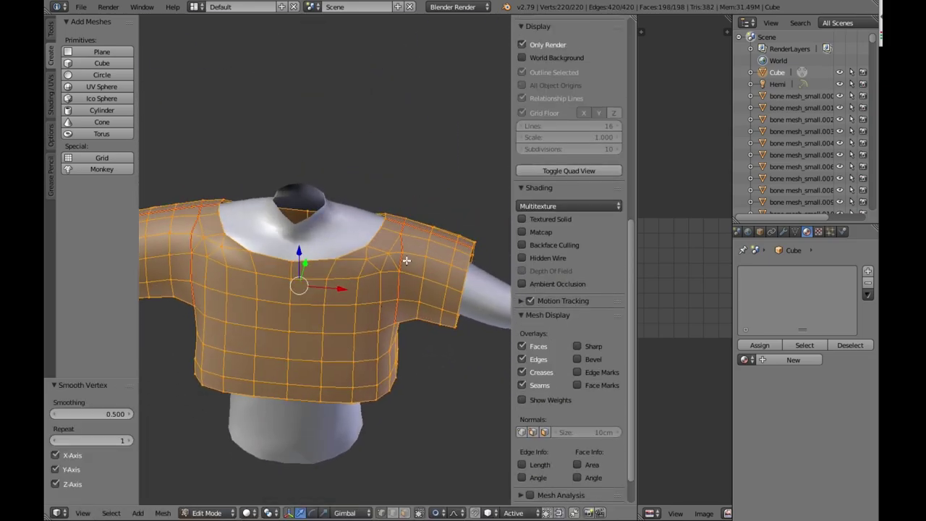
Select the front armhole vertex near each shoulder and scale the pair along X
{"action": "right_click", "coordinate": [402, 250]}
{"action": "right_click", "coordinate": [196, 231], "text": "shift"}
{"action": "key", "text": "g"}
{"action": "left_click", "coordinate": [307, 302]}
{"action": "key", "text": "ctrl+z"}
{"action": "key", "text": "s"}
{"action": "key", "text": "x"}
{"action": "left_click", "coordinate": [397, 344]}
Select the existing edge loops running along the sleeve undersides and down both torso sides
{"action": "middle_click_drag", "start_coordinate": [304, 322], "coordinate": [366, 310]}
{"action": "right_click", "coordinate": [303, 288], "text": "alt"}
{"action": "right_click", "coordinate": [233, 329], "text": "alt+shift"}
{"action": "middle_click_drag", "start_coordinate": [234, 330], "coordinate": [231, 261]}
{"action": "right_click", "coordinate": [231, 260], "text": "alt+shift"}
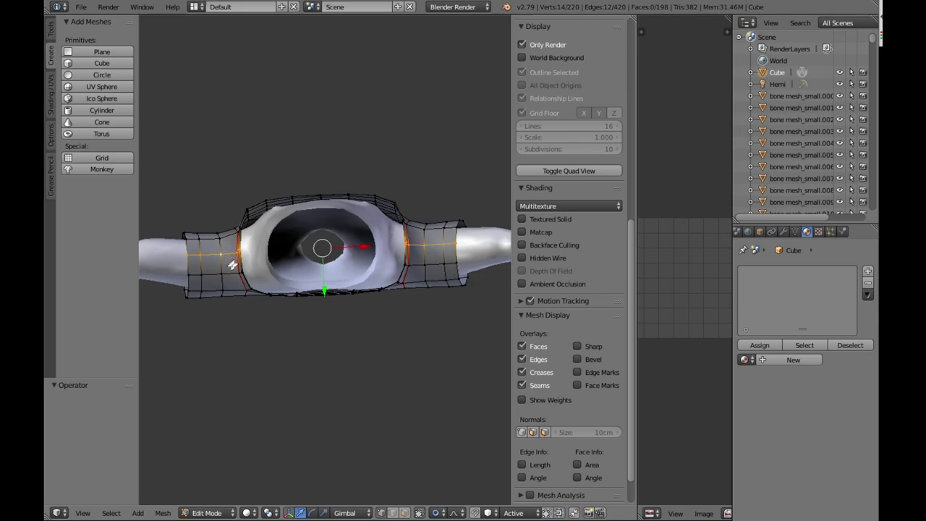
Loop-cut the underside of each sleeve lengthwise, continuing through the underarm and down the torso side
{"action": "key", "text": "ctrl+r"}
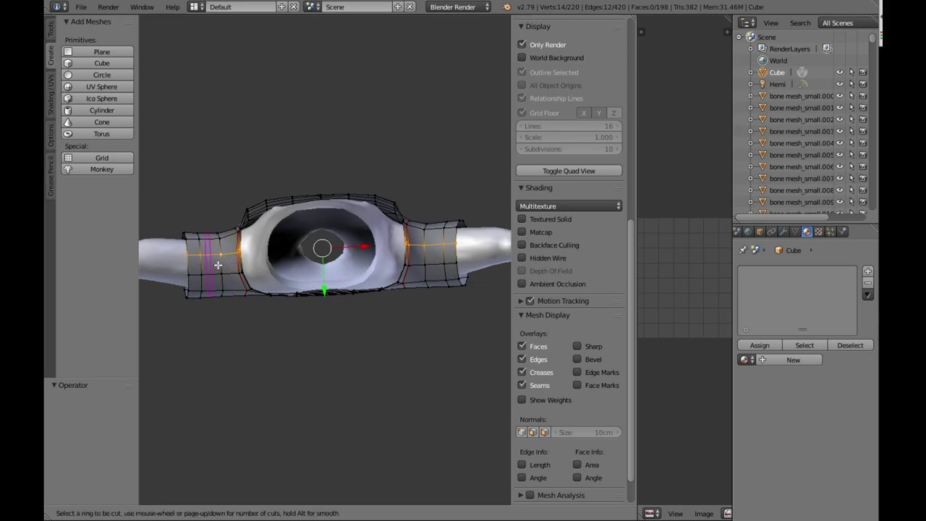
{"action": "left_click", "coordinate": [218, 265]}
{"action": "right_click", "coordinate": [218, 264]}
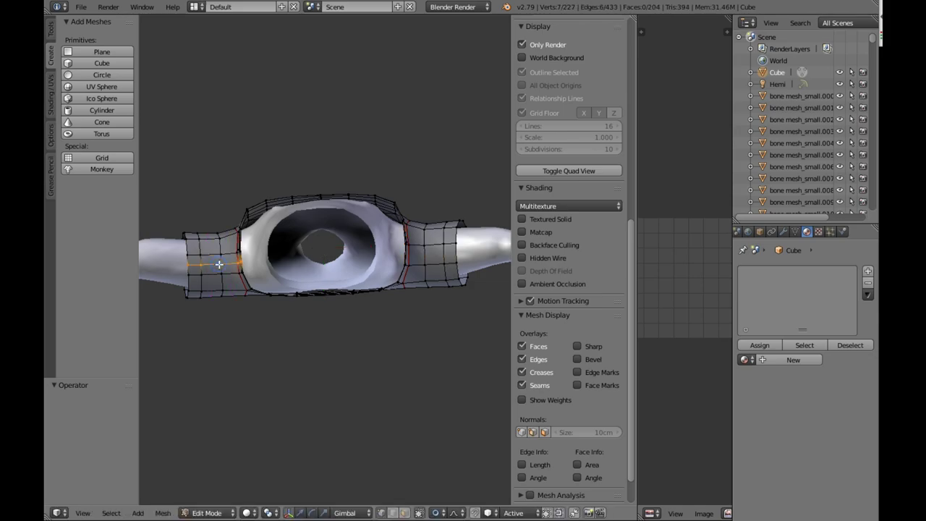
{"action": "key", "text": "ctrl+r"}
{"action": "left_click", "coordinate": [420, 255]}
{"action": "right_click", "coordinate": [421, 256]}
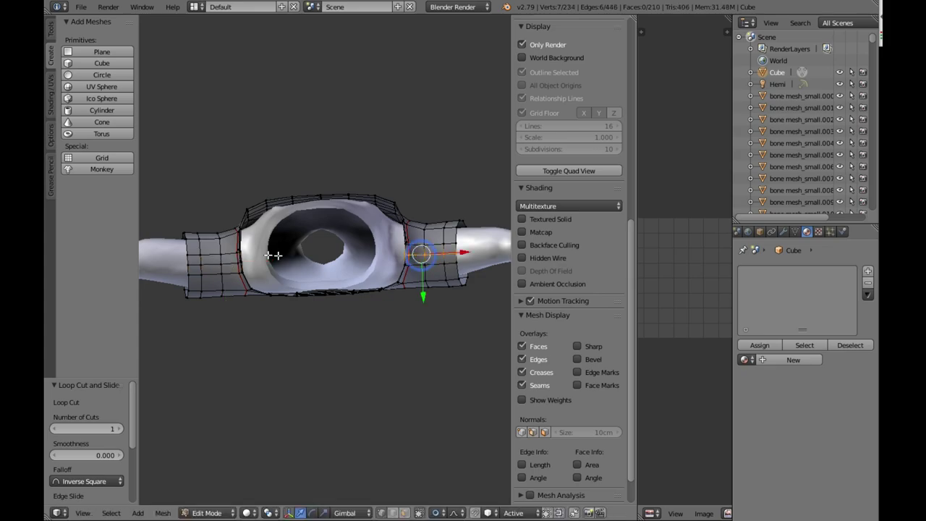
Select both new underarm and side loops and mark them as seams
{"action": "key", "text": "ctrl+e"}
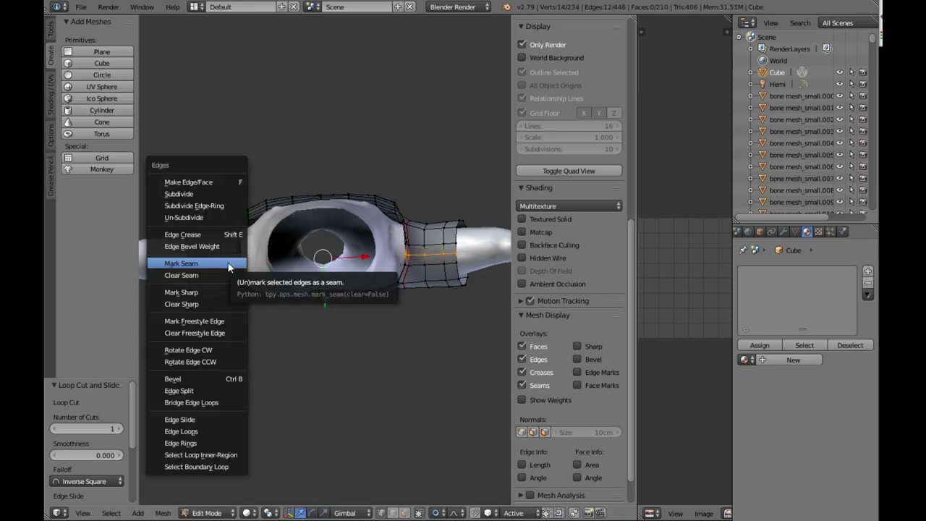
{"action": "left_click", "coordinate": [228, 263]}
{"action": "middle_click_drag", "start_coordinate": [305, 350], "coordinate": [311, 424]}
{"action": "scroll", "coordinate": [312, 425], "scroll_direction": "up", "scroll_amount": 4}
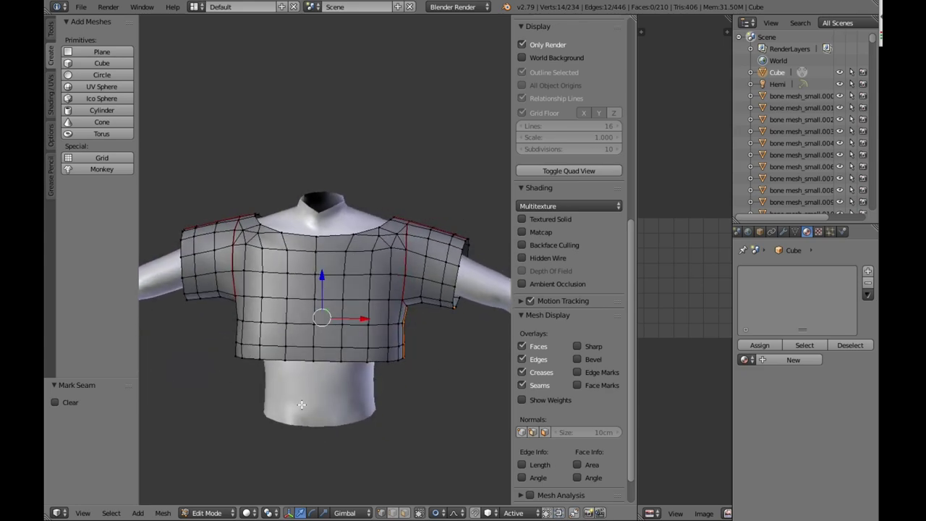
Switch to face selection and create a material named Shirt Front [00] in a new slot
{"action": "scroll", "coordinate": [267, 349], "scroll_direction": "down", "scroll_amount": 2}
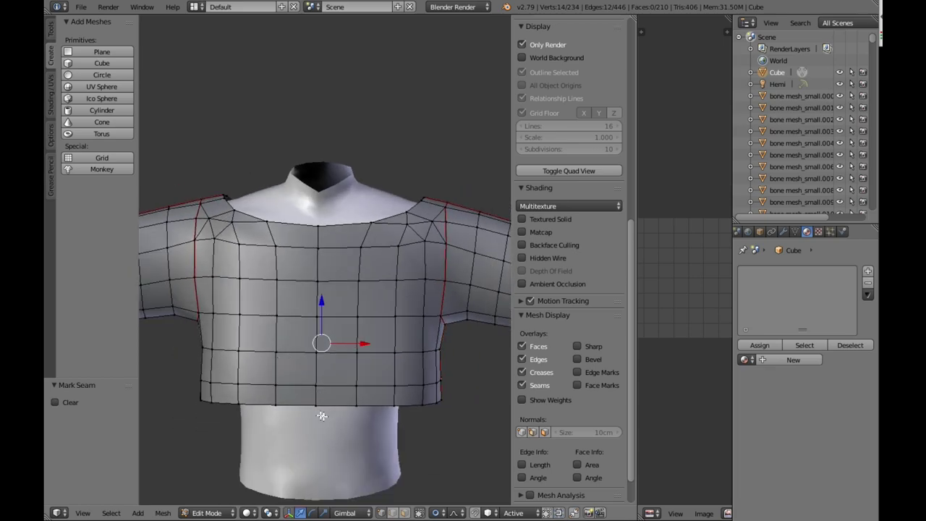
{"action": "scroll", "coordinate": [326, 489], "scroll_direction": "down", "scroll_amount": 1}
{"action": "left_click", "coordinate": [404, 513]}
{"action": "scroll", "coordinate": [571, 405], "scroll_direction": "down", "scroll_amount": 4}
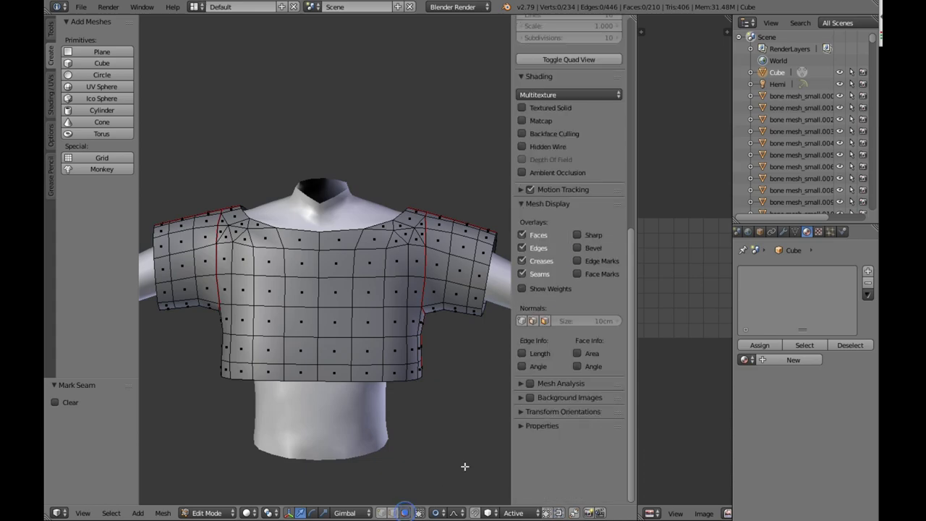
{"action": "left_click", "coordinate": [867, 273]}
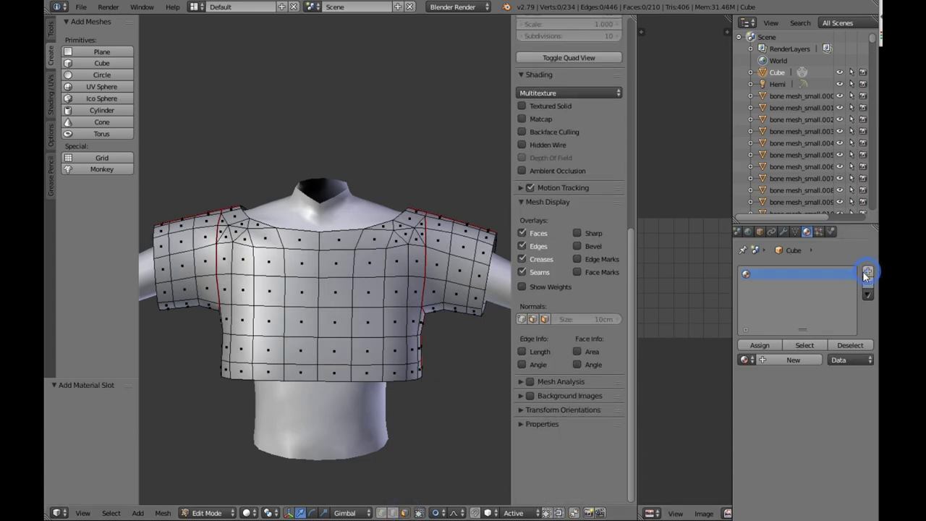
{"action": "left_click", "coordinate": [788, 359]}
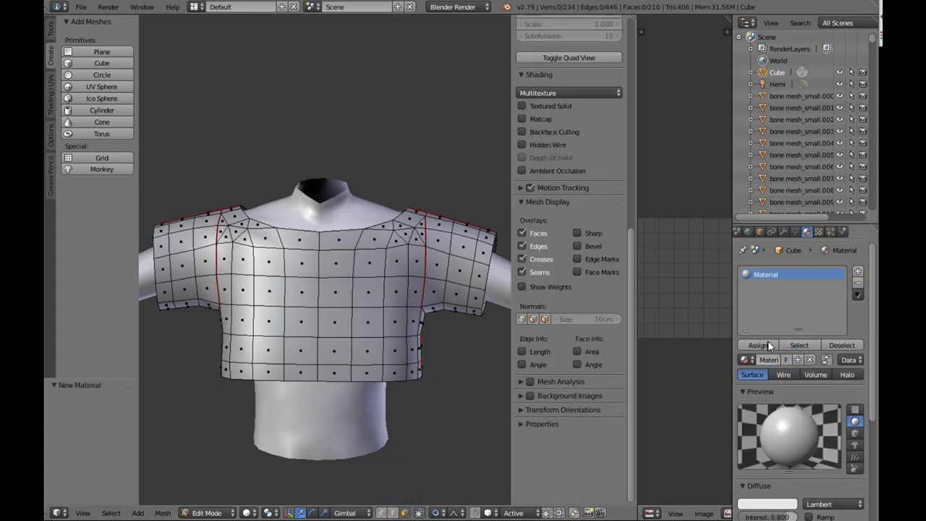
{"action": "left_click", "coordinate": [770, 359]}
{"action": "type", "text": "Shirt Front [00]"}
{"action": "key", "text": "Return"}
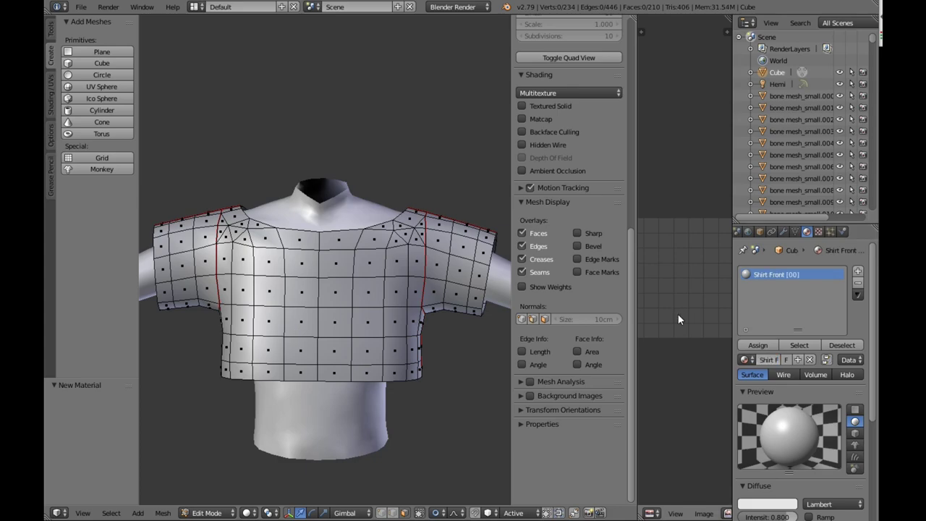
Circle-select the lower and middle torso front faces, starting from the wearer's right side
{"action": "middle_click_drag", "start_coordinate": [355, 339], "coordinate": [279, 354]}
{"action": "right_click", "coordinate": [279, 355]}
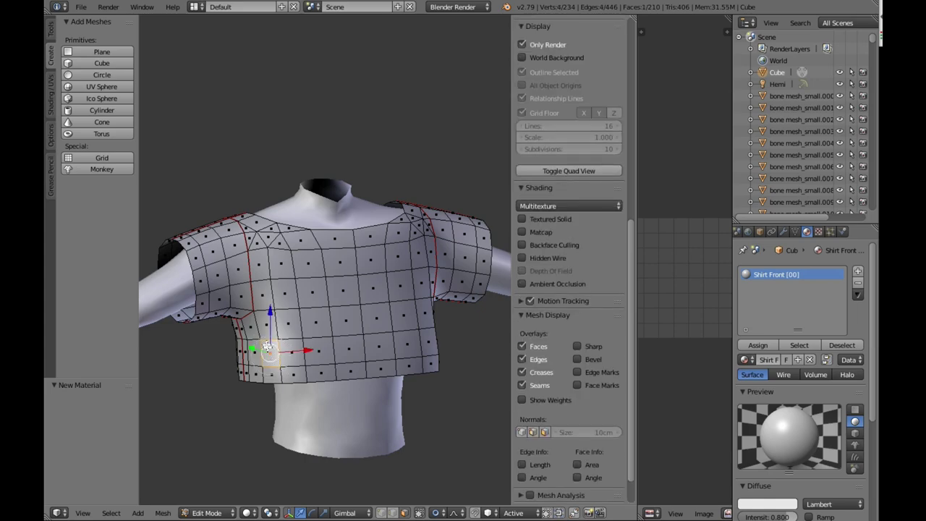
{"action": "key", "text": "c"}
{"action": "mouse_move", "coordinate": [268, 341]}
{"action": "left_mouse_down"}
{"action": "mouse_move", "coordinate": [267, 360]}
{"action": "mouse_move", "coordinate": [382, 348]}
{"action": "mouse_move", "coordinate": [340, 298]}
{"action": "mouse_move", "coordinate": [277, 275]}
{"action": "left_mouse_up"}
{"action": "middle_click_drag", "start_coordinate": [282, 277], "coordinate": [247, 275]}
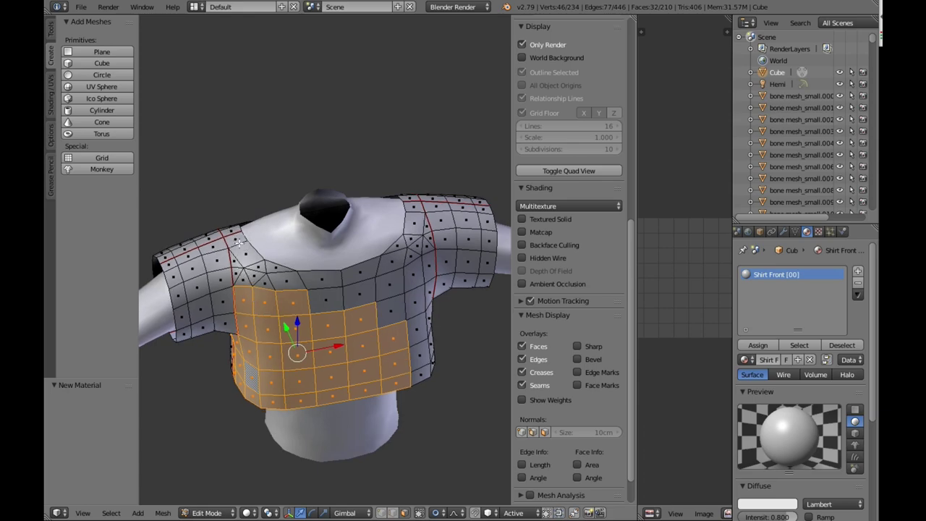
Extend the face selection across the upper chest and both front shoulders to the armhole seams, deselecting stray sleeve faces
{"action": "key", "text": "c"}
{"action": "mouse_move", "coordinate": [239, 241]}
{"action": "left_mouse_down"}
{"action": "mouse_move", "coordinate": [286, 275]}
{"action": "mouse_move", "coordinate": [385, 282]}
{"action": "left_mouse_up"}
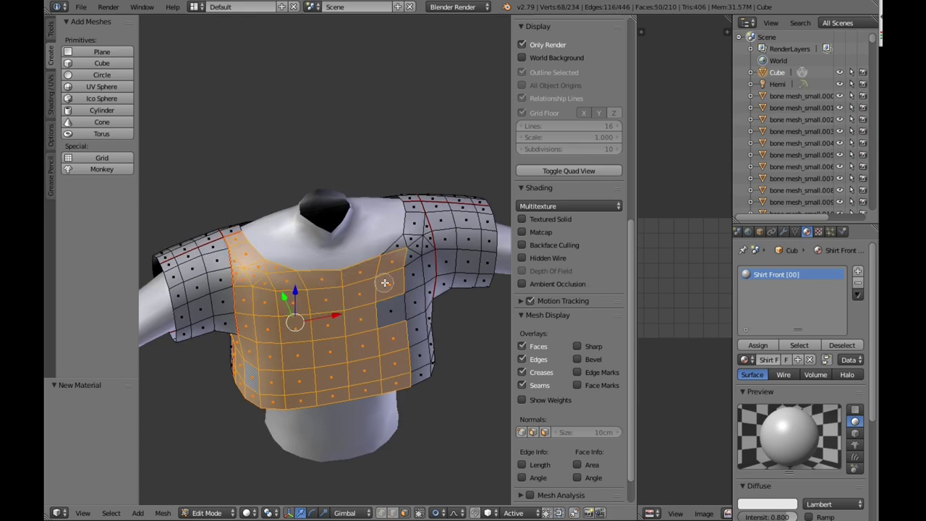
{"action": "middle_click_drag", "start_coordinate": [388, 287], "coordinate": [353, 288]}
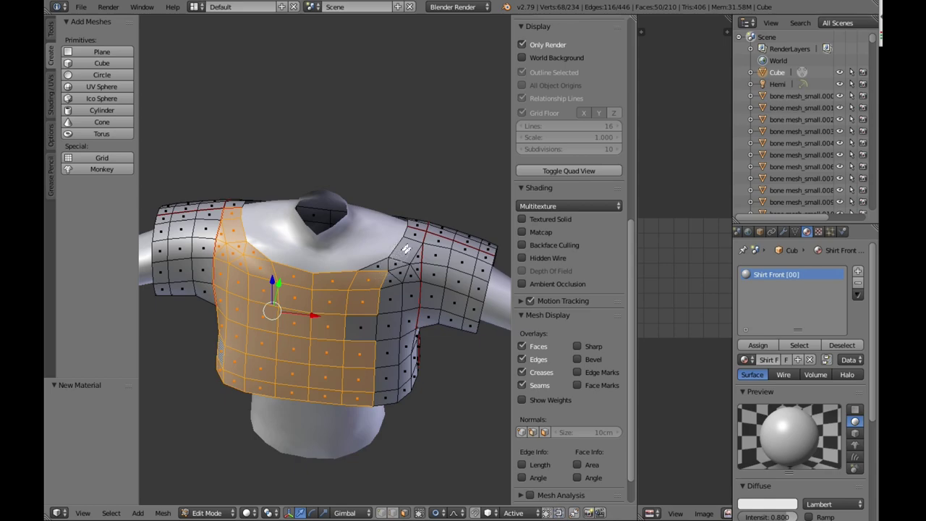
{"action": "key", "text": "c"}
{"action": "mouse_move", "coordinate": [406, 249]}
{"action": "left_mouse_down"}
{"action": "mouse_move", "coordinate": [419, 246]}
{"action": "mouse_move", "coordinate": [383, 290]}
{"action": "mouse_move", "coordinate": [401, 286]}
{"action": "left_mouse_up"}
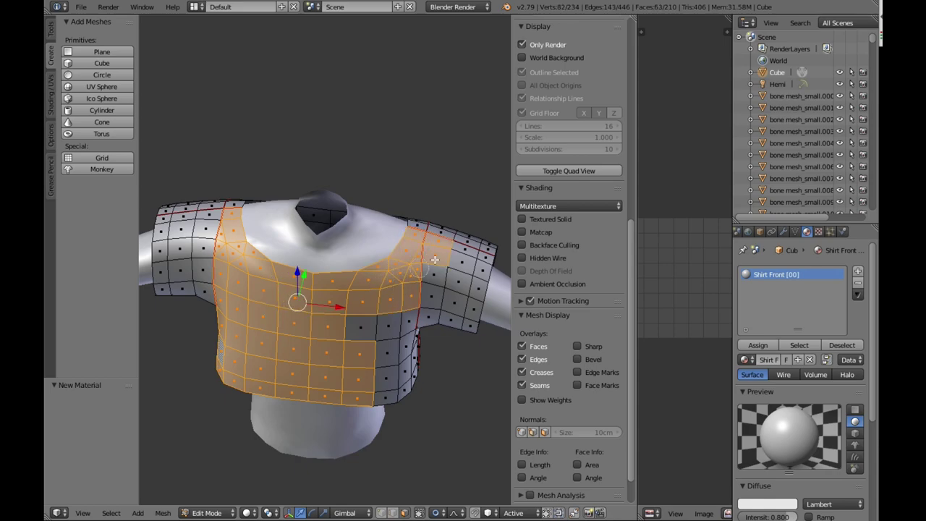
{"action": "middle_click_drag", "start_coordinate": [435, 259], "coordinate": [443, 237]}
{"action": "mouse_move", "coordinate": [391, 318]}
{"action": "left_mouse_down"}
{"action": "mouse_move", "coordinate": [394, 347]}
{"action": "mouse_move", "coordinate": [365, 331]}
{"action": "left_mouse_up"}
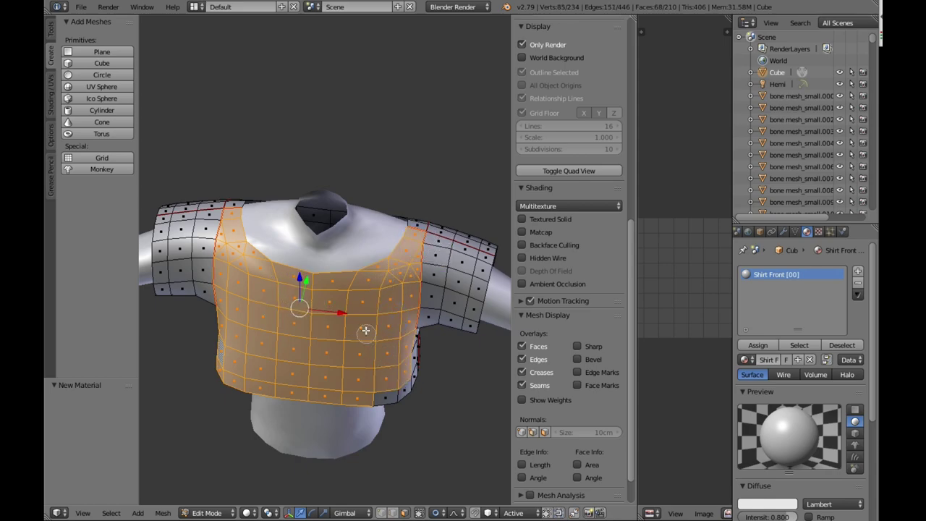
Add the remaining front faces under the wearer's left arm, up to the side seam and along the hem, to the selection
{"action": "middle_click_drag", "start_coordinate": [345, 322], "coordinate": [365, 366]}
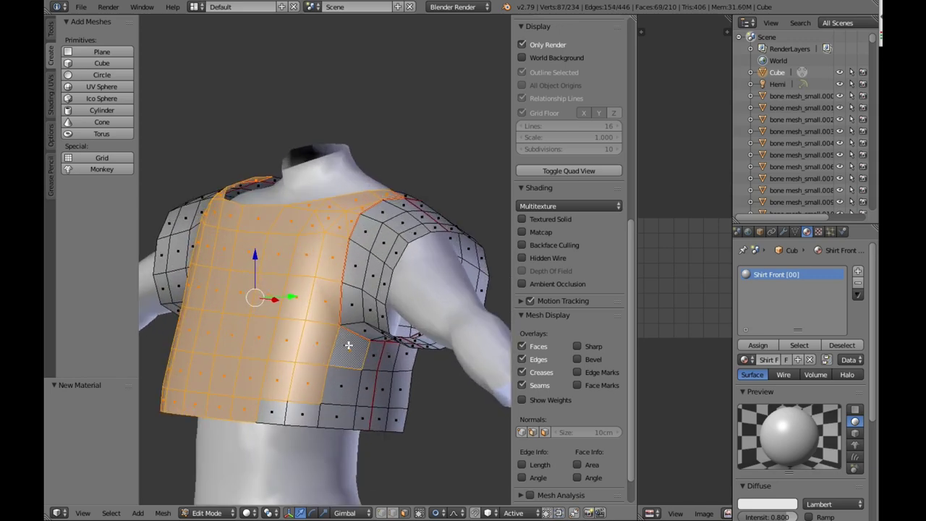
{"action": "right_click", "coordinate": [367, 358], "text": "shift"}
{"action": "right_click", "coordinate": [366, 359], "text": "shift"}
{"action": "right_click", "coordinate": [366, 374], "text": "shift"}
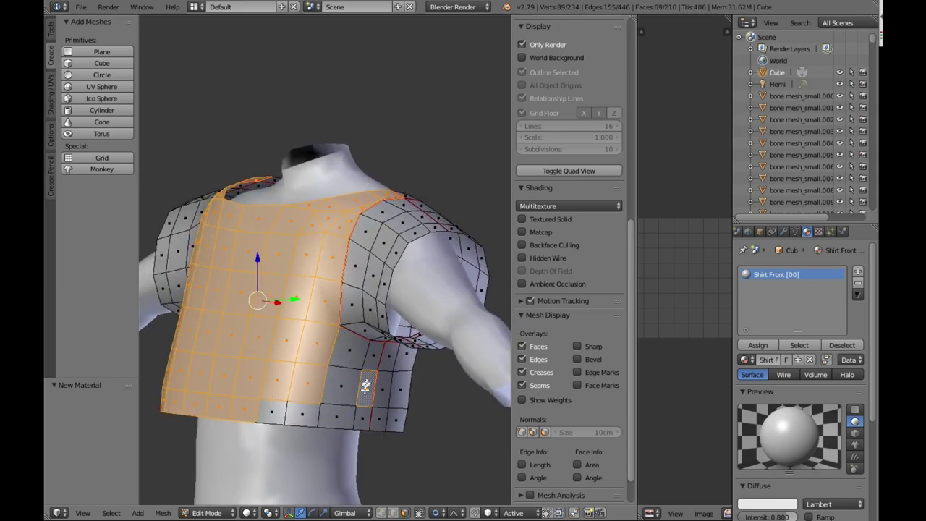
{"action": "right_click", "coordinate": [367, 356], "text": "shift"}
{"action": "right_click", "coordinate": [350, 353], "text": "shift"}
{"action": "right_click", "coordinate": [363, 418], "text": "shift"}
{"action": "right_click", "coordinate": [337, 416], "text": "shift"}
{"action": "right_click", "coordinate": [341, 386], "text": "shift"}
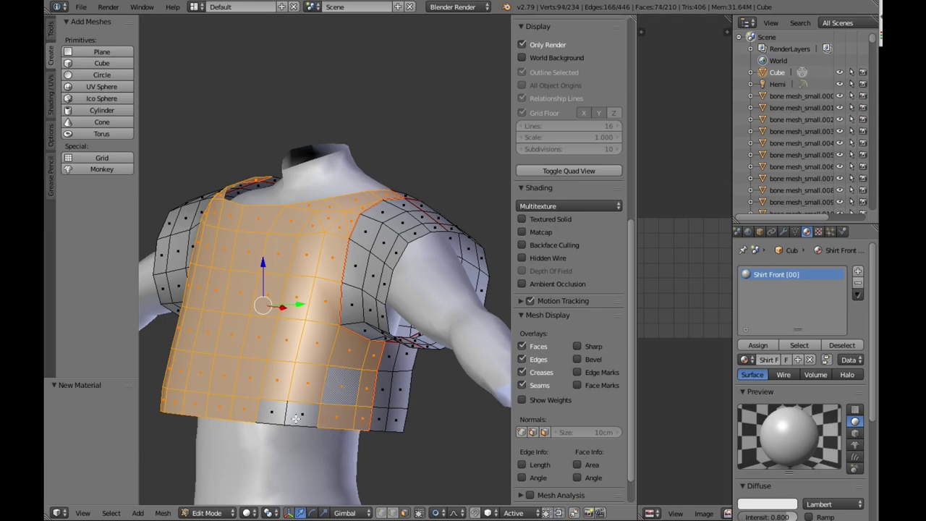
{"action": "right_click", "coordinate": [286, 414], "text": "shift"}
{"action": "right_click", "coordinate": [286, 414], "text": "shift"}
Assign the Shirt Front [00] material to the selected front faces
{"action": "scroll", "coordinate": [293, 408], "scroll_direction": "down", "scroll_amount": 3}
{"action": "middle_click_drag", "start_coordinate": [304, 405], "coordinate": [390, 416]}
{"action": "left_click", "coordinate": [757, 345]}
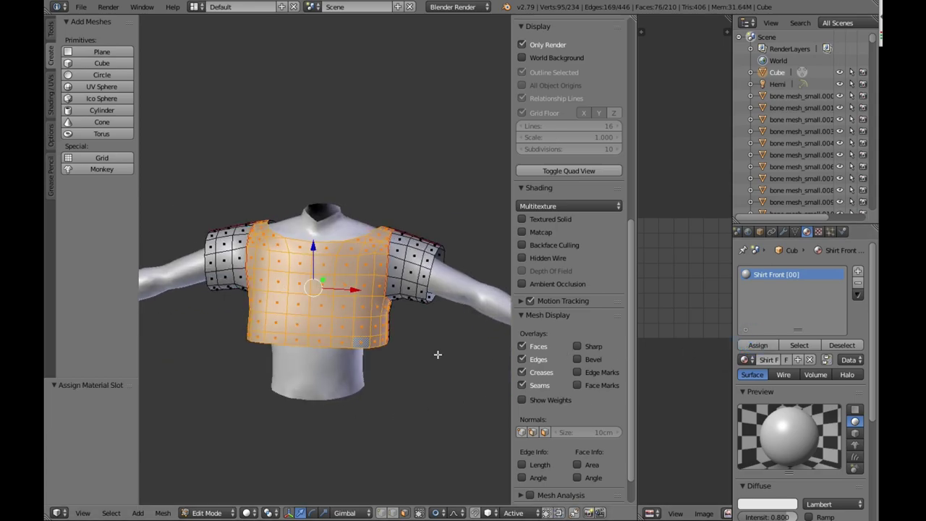
{"action": "middle_click_drag", "start_coordinate": [428, 350], "coordinate": [416, 350]}
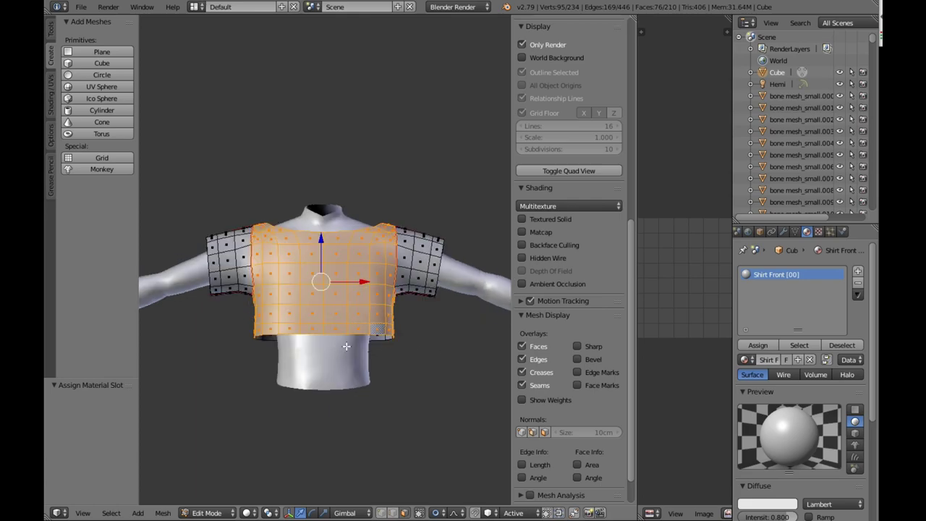
Project the selected front faces' UVs from a straight front view using Project from View (Bounds)
{"action": "key", "text": "KP_8"}
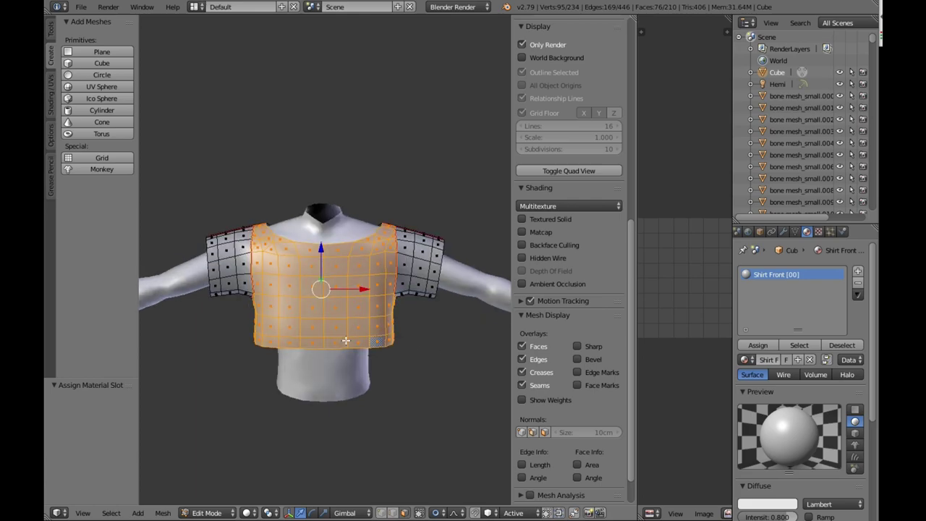
{"action": "key", "text": "u"}
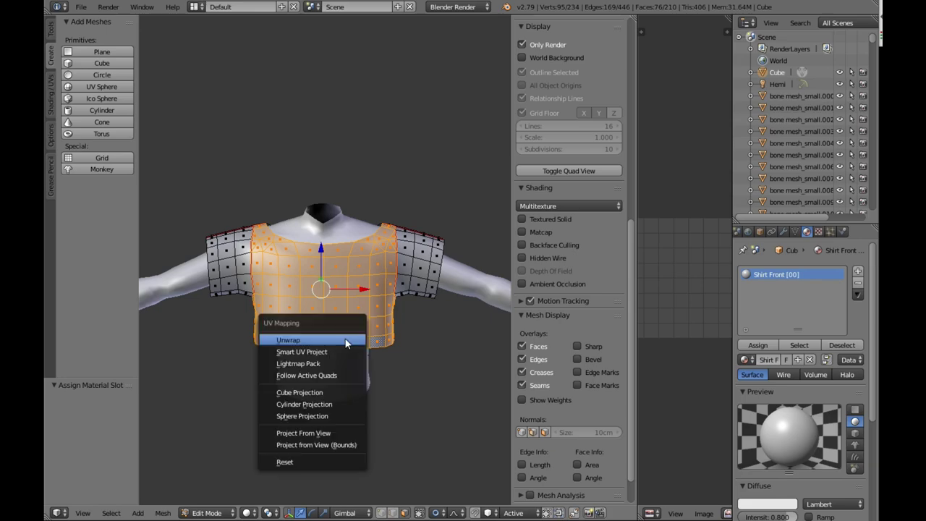
{"action": "left_click", "coordinate": [352, 443]}
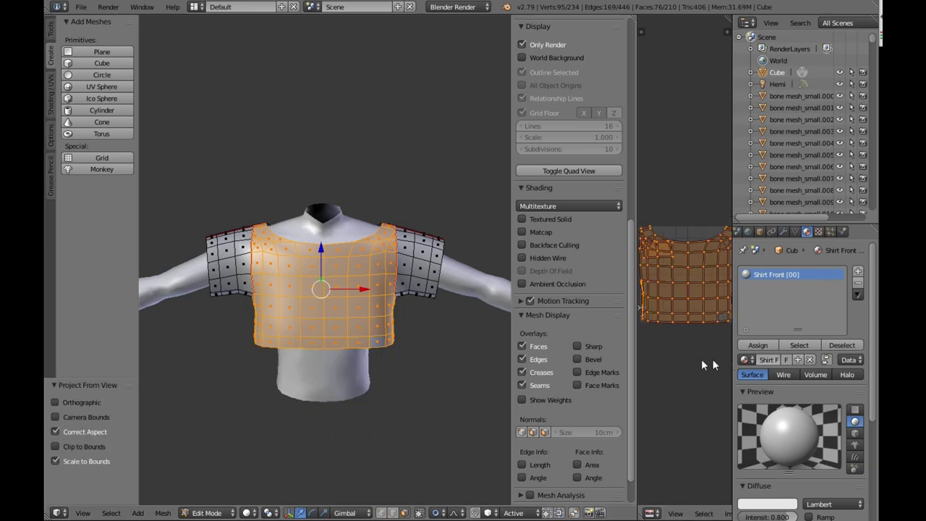
Select one face on the shirt's back beside the armhole seam and add a new material named Shirt Back [01]
{"action": "scroll", "coordinate": [701, 358], "scroll_direction": "down", "scroll_amount": 2}
{"action": "middle_click_drag", "start_coordinate": [407, 335], "coordinate": [241, 353]}
{"action": "scroll", "coordinate": [376, 286], "scroll_direction": "up", "scroll_amount": 2}
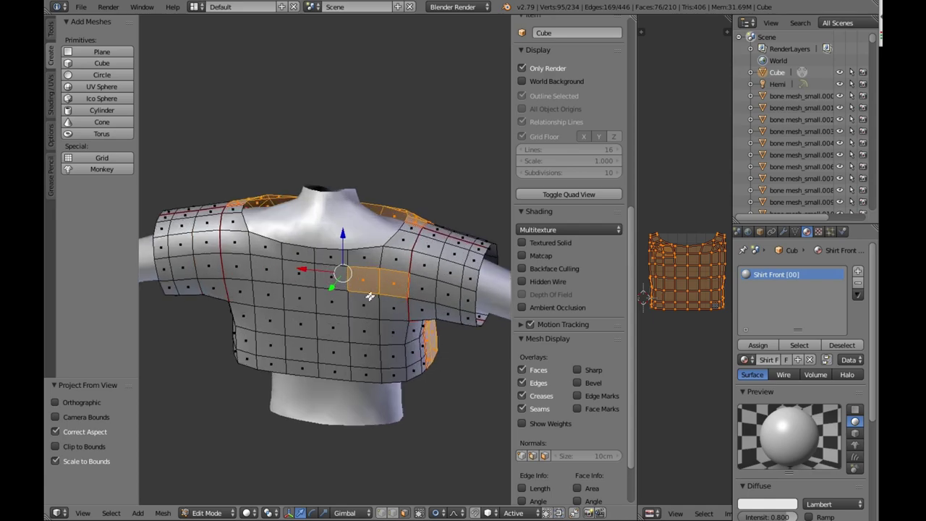
{"action": "right_click", "coordinate": [396, 282]}
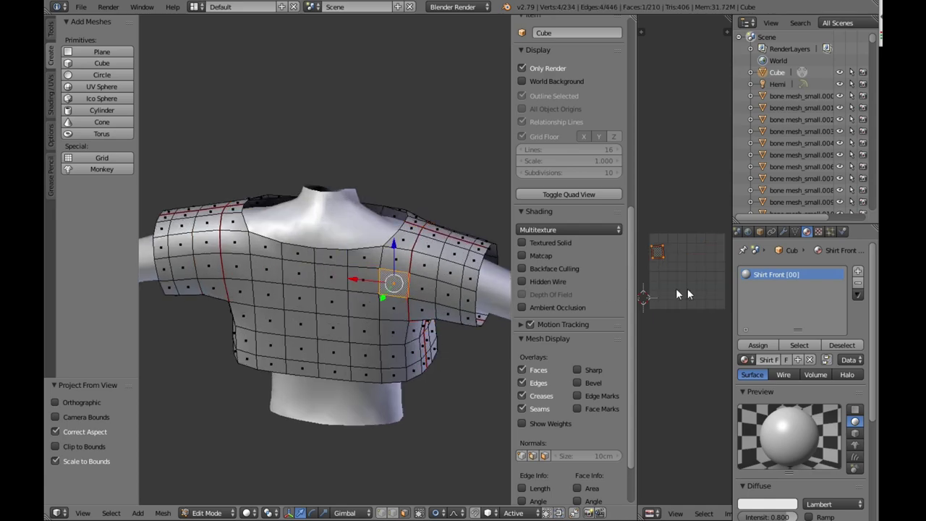
{"action": "left_click", "coordinate": [858, 273]}
{"action": "left_click", "coordinate": [770, 361]}
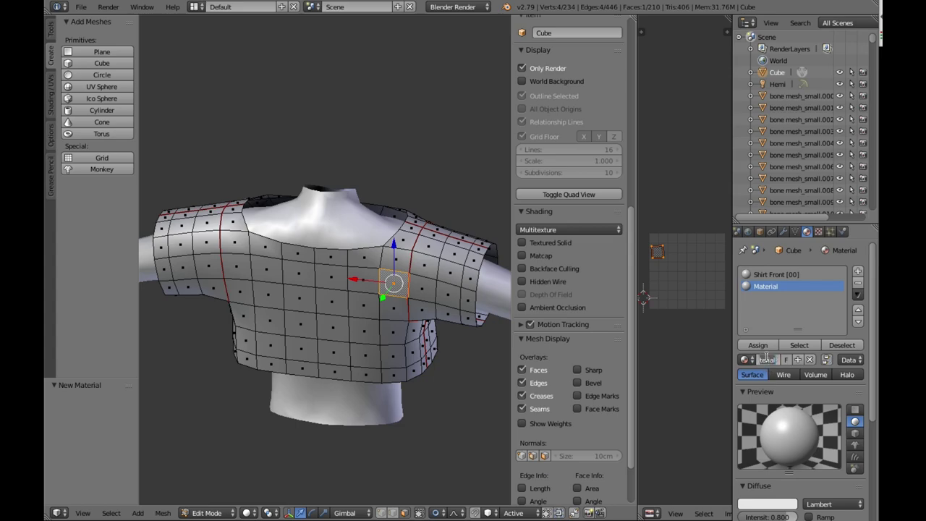
{"action": "left_click", "coordinate": [766, 361]}
{"action": "key", "text": "Return"}
Add the rear shoulder faces beside both armhole seams to the back face selection
{"action": "scroll", "coordinate": [410, 250], "scroll_direction": "up", "scroll_amount": 1}
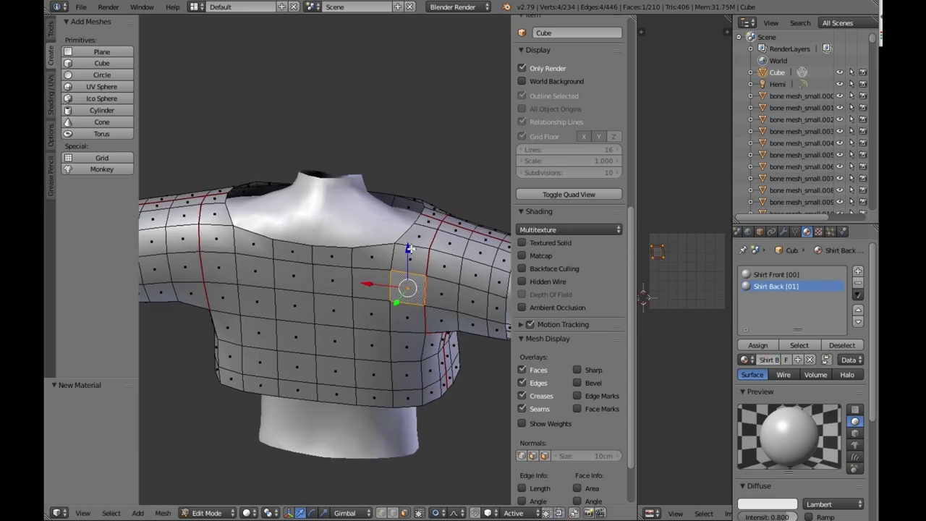
{"action": "right_click", "coordinate": [415, 241], "text": "shift"}
{"action": "right_click", "coordinate": [425, 224], "text": "shift"}
{"action": "right_click", "coordinate": [415, 261], "text": "shift"}
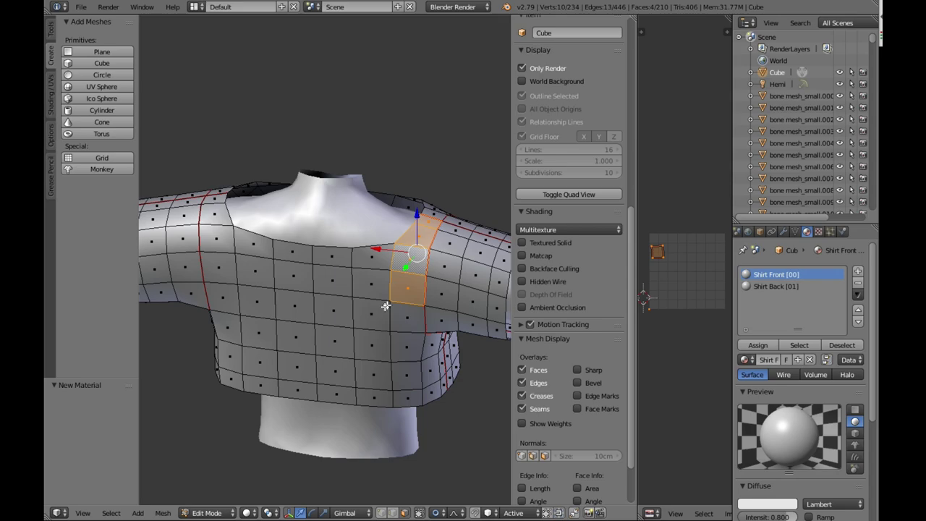
{"action": "middle_click_drag", "start_coordinate": [385, 307], "coordinate": [280, 275]}
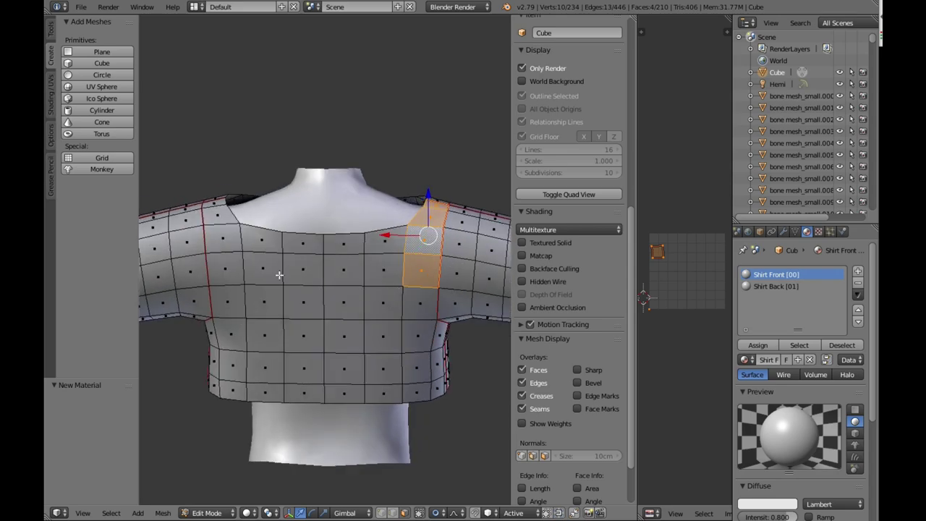
{"action": "right_click", "coordinate": [216, 208], "text": "shift"}
{"action": "right_click", "coordinate": [222, 225], "text": "shift"}
{"action": "right_click", "coordinate": [223, 242], "text": "shift"}
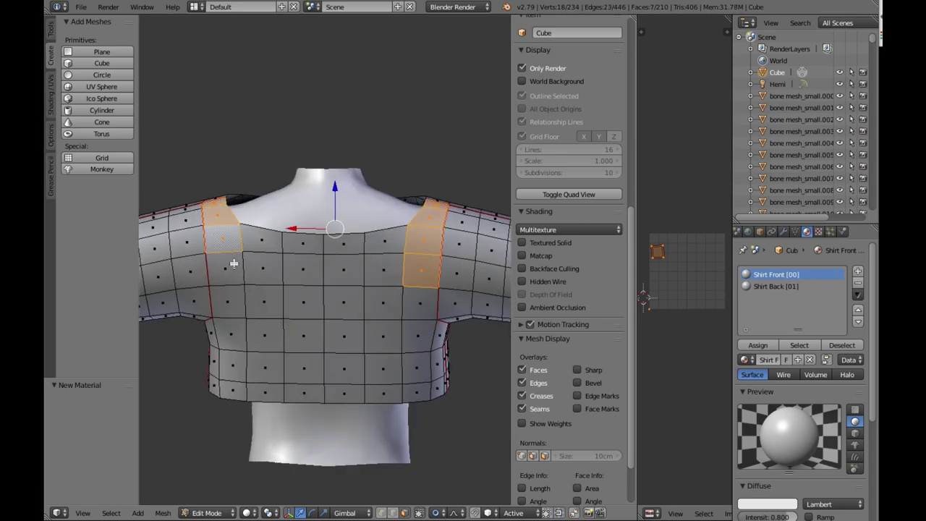
Box-select the rest of the back, then add the remaining rear faces under both arms up to the side seams
{"action": "key", "text": "b"}
{"action": "left_click_drag", "start_coordinate": [230, 239], "coordinate": [421, 394]}
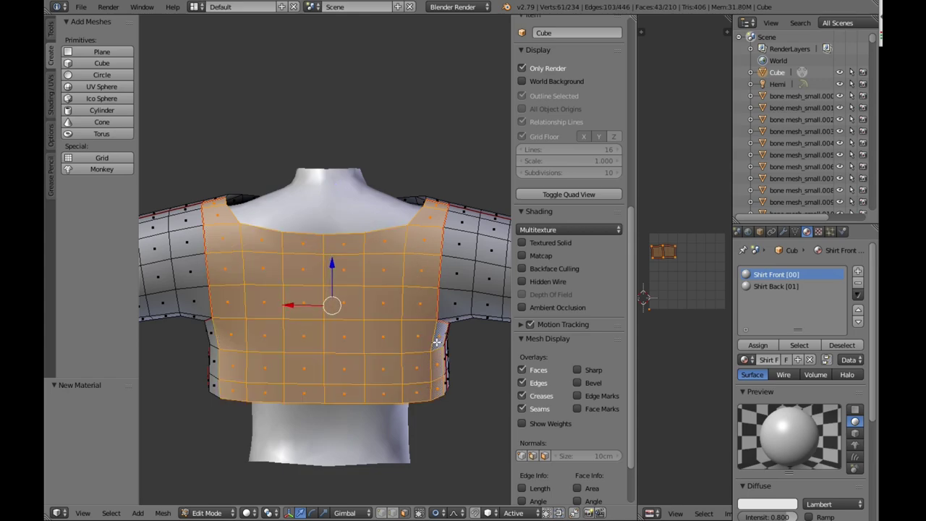
{"action": "middle_click_drag", "start_coordinate": [437, 342], "coordinate": [424, 365]}
{"action": "right_click", "coordinate": [426, 367], "text": "shift"}
{"action": "right_click", "coordinate": [426, 345], "text": "shift"}
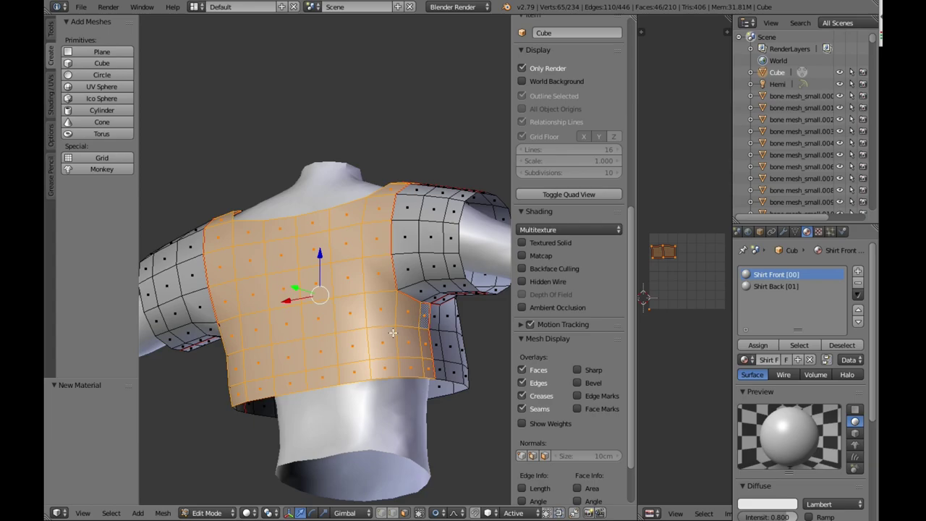
{"action": "middle_click_drag", "start_coordinate": [392, 332], "coordinate": [311, 360]}
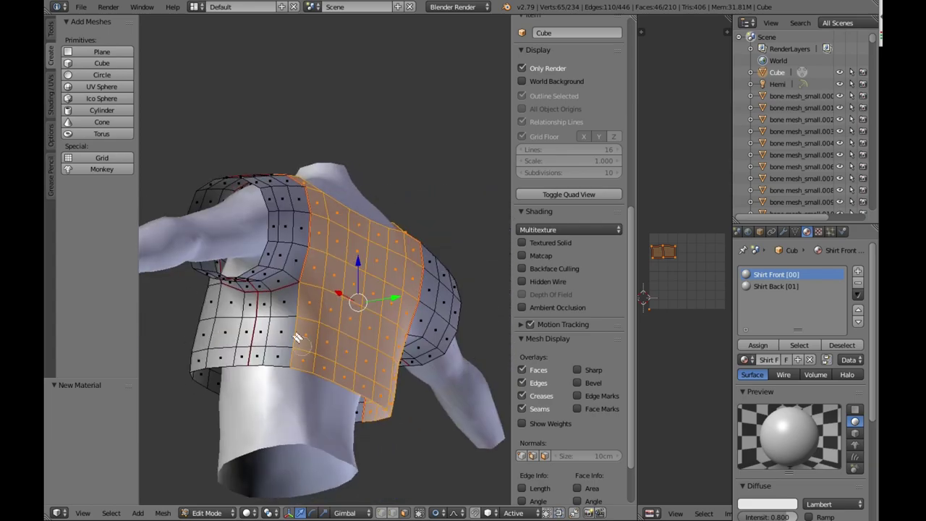
{"action": "key", "text": "c"}
{"action": "left_click_drag", "start_coordinate": [273, 319], "coordinate": [279, 341]}
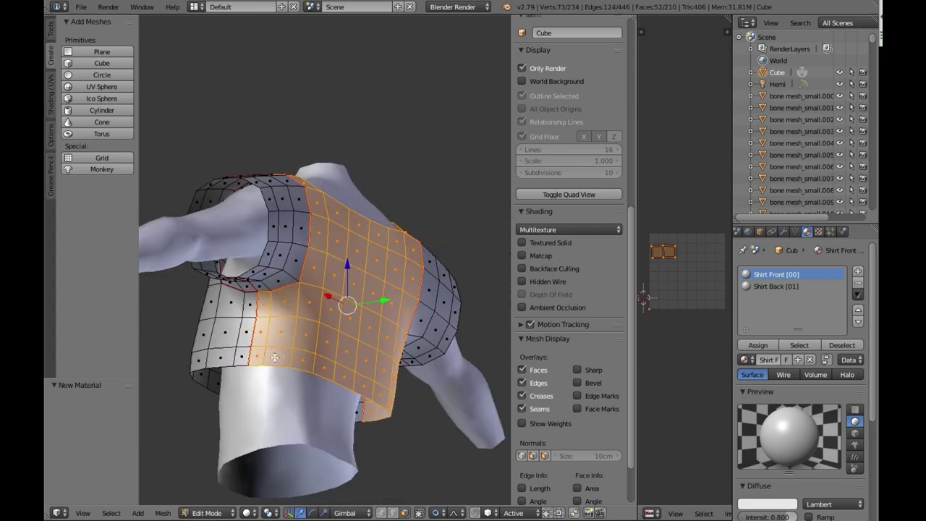
Assign Shirt Back [01] to the selected back faces and unwrap them from the back view with Project from View (Bounds)
{"action": "middle_click_drag", "start_coordinate": [334, 364], "coordinate": [506, 402]}
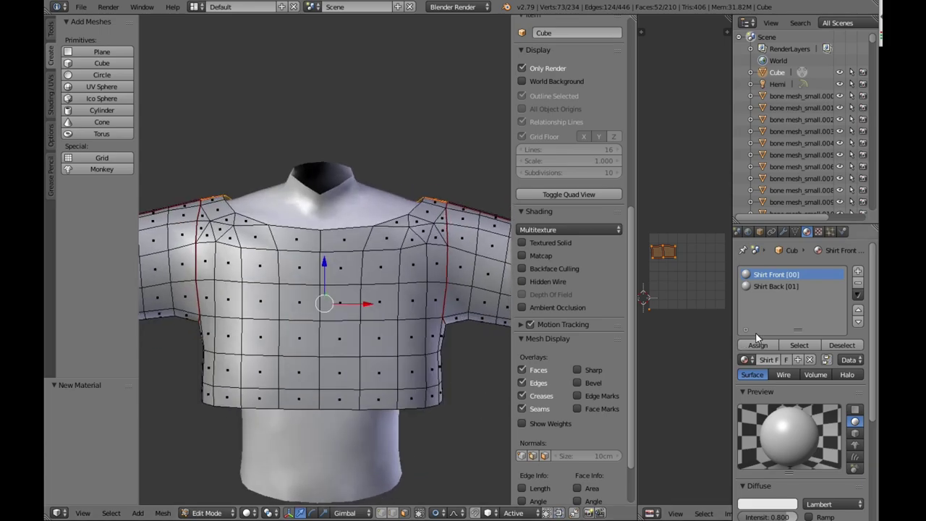
{"action": "left_click", "coordinate": [766, 349]}
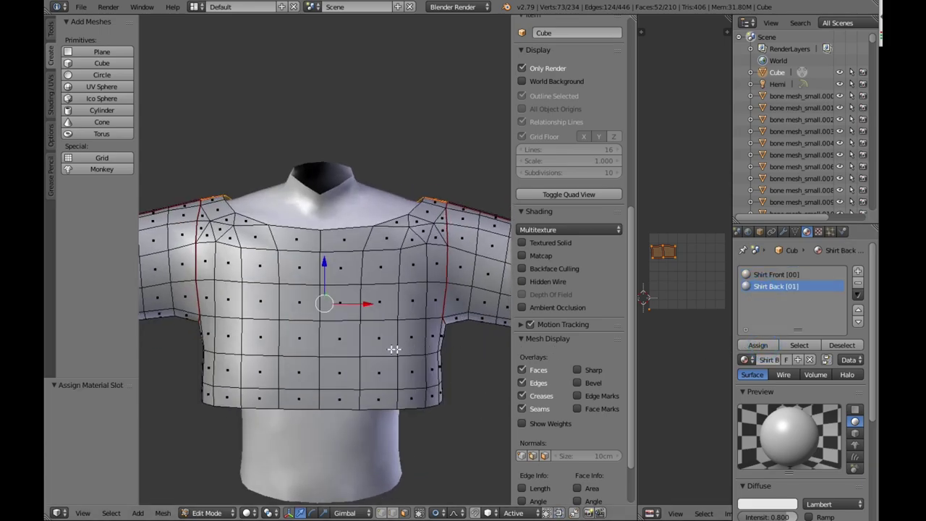
{"action": "scroll", "coordinate": [374, 349], "scroll_direction": "down", "scroll_amount": 1}
{"action": "middle_click_drag", "start_coordinate": [374, 350], "coordinate": [341, 350]}
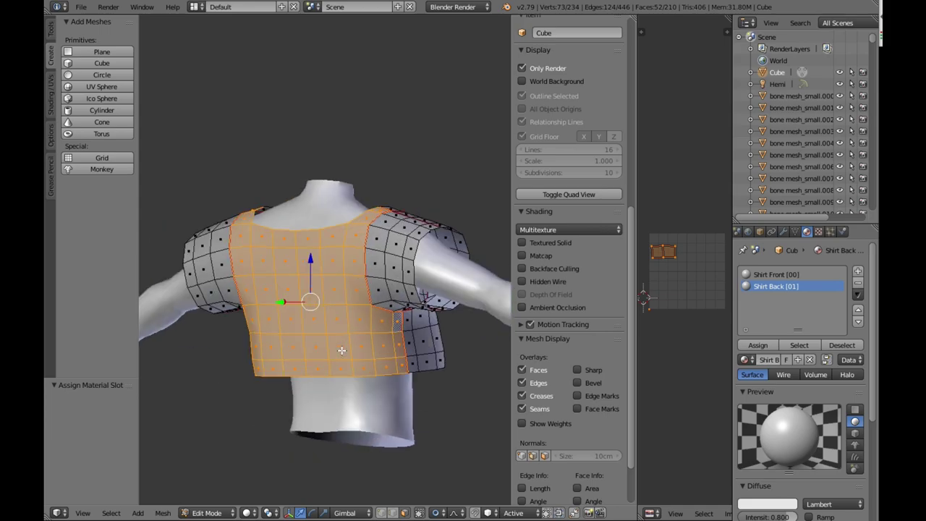
{"action": "key", "text": "ctrl+KP_1"}
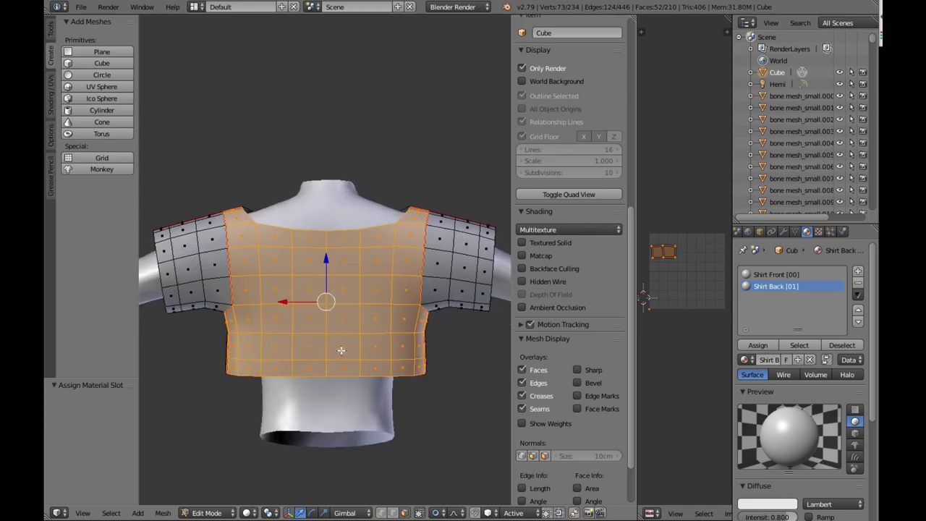
{"action": "key", "text": "u"}
{"action": "left_click", "coordinate": [341, 350]}
{"action": "scroll", "coordinate": [372, 312], "scroll_direction": "up", "scroll_amount": 1}
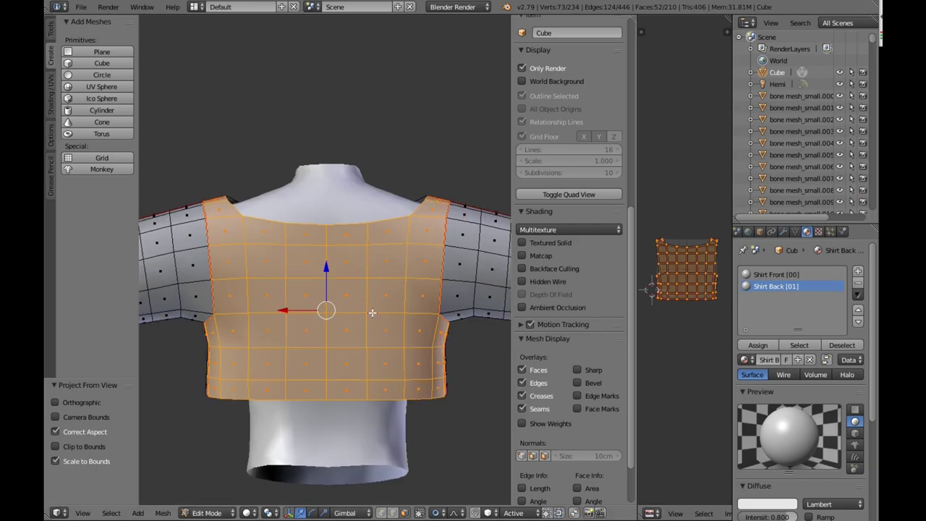
Clear the face selection, add a third material named Sleeves [02], and save the file
{"action": "scroll", "coordinate": [372, 313], "scroll_direction": "down", "scroll_amount": 1}
{"action": "middle_click_drag", "start_coordinate": [372, 313], "coordinate": [473, 324]}
{"action": "key", "text": "a"}
{"action": "scroll", "coordinate": [590, 320], "scroll_direction": "down", "scroll_amount": 5}
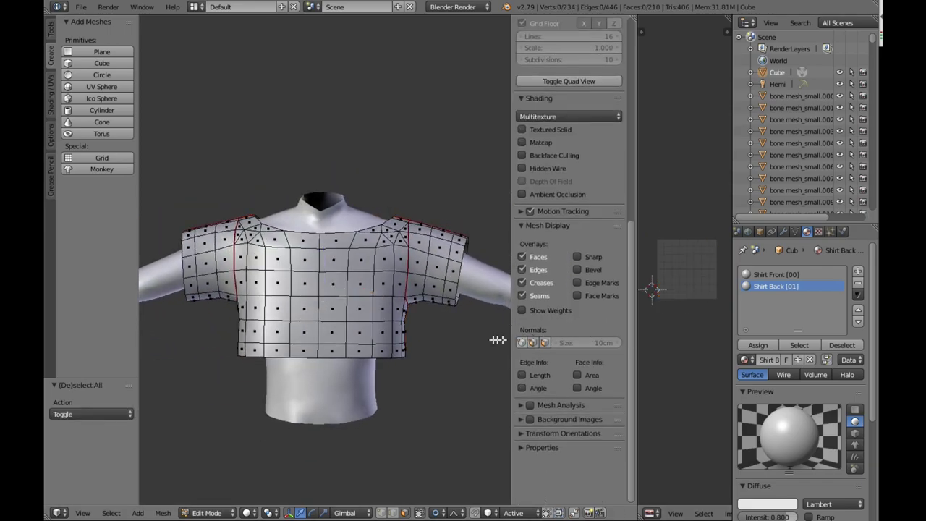
{"action": "left_click", "coordinate": [857, 274]}
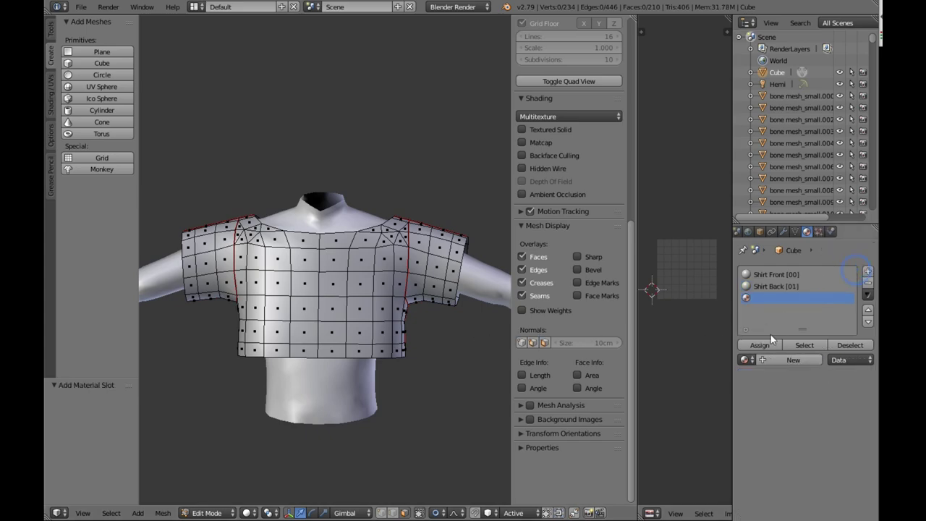
{"action": "left_click", "coordinate": [773, 362]}
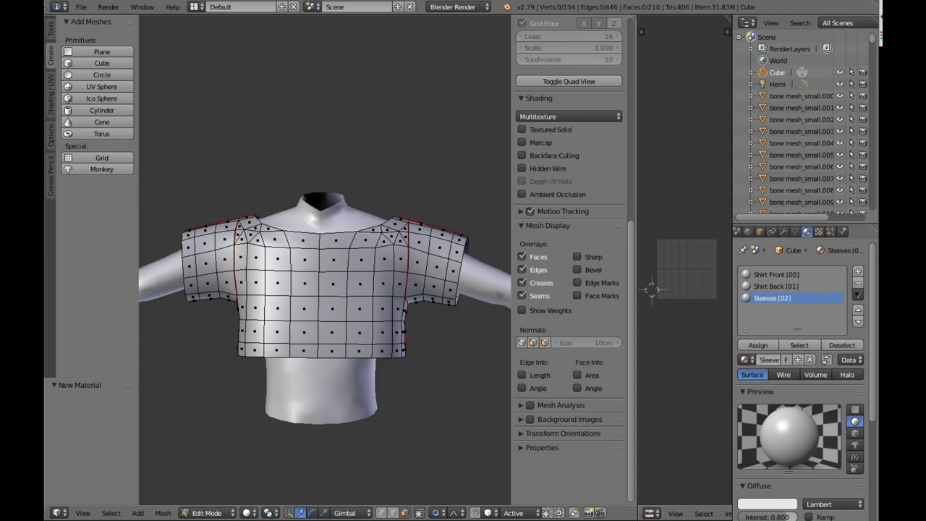
{"action": "left_click", "coordinate": [89, 9]}
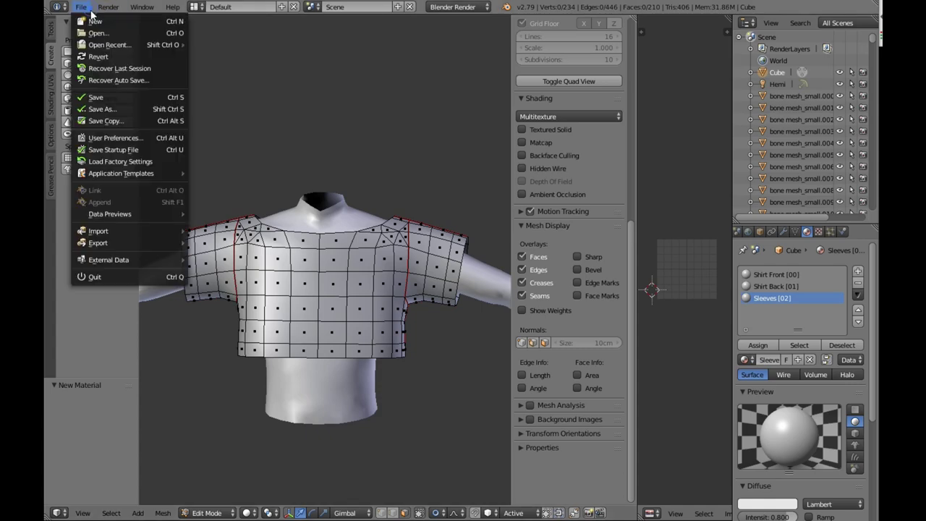
{"action": "left_click", "coordinate": [97, 95]}
Circle-select all faces of the sleeve on the wearer's right arm, front and back, in wireframe display
{"action": "middle_click_drag", "start_coordinate": [406, 307], "coordinate": [466, 292]}
{"action": "scroll", "coordinate": [466, 292], "scroll_direction": "up", "scroll_amount": 1}
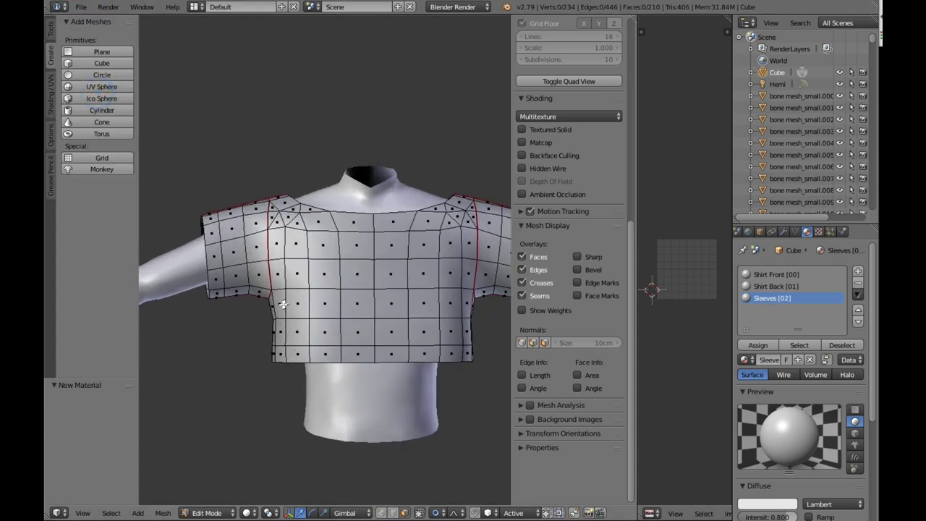
{"action": "right_click", "coordinate": [236, 282]}
{"action": "key", "text": "z"}
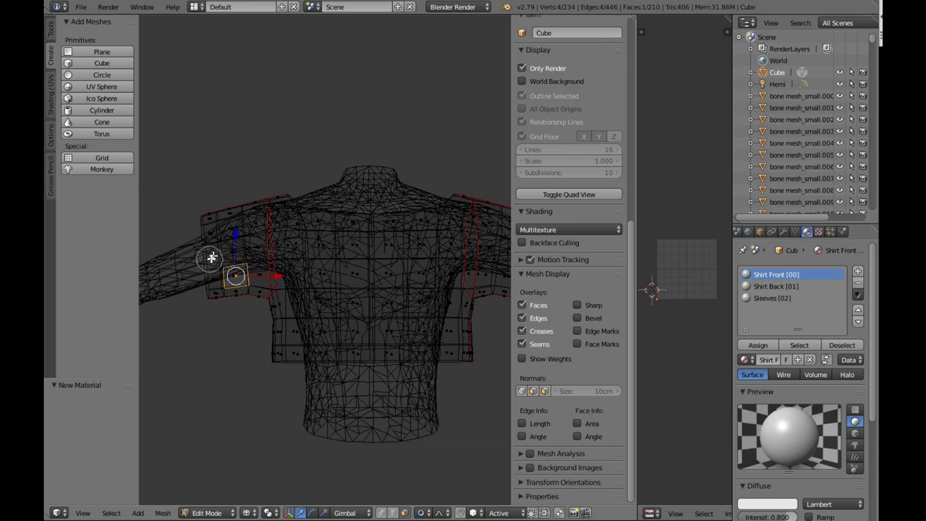
{"action": "key", "text": "c"}
{"action": "left_click_drag", "start_coordinate": [221, 232], "coordinate": [218, 280]}
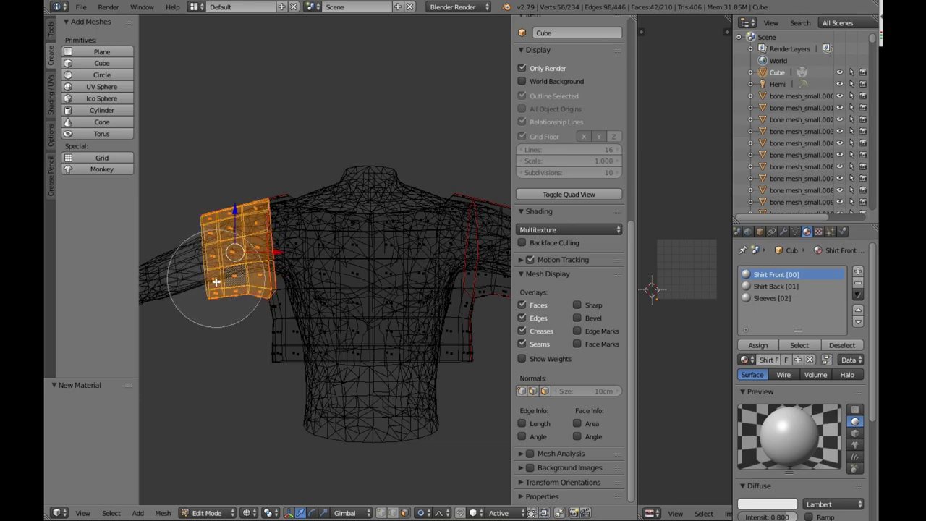
{"action": "key", "text": "Escape"}
Add all faces of the sleeve on the wearer's left arm to the selection using Circle Select in wireframe display
{"action": "key", "text": "z"}
{"action": "middle_click_drag", "start_coordinate": [442, 317], "coordinate": [353, 318], "text": "shift"}
{"action": "key", "text": "z"}
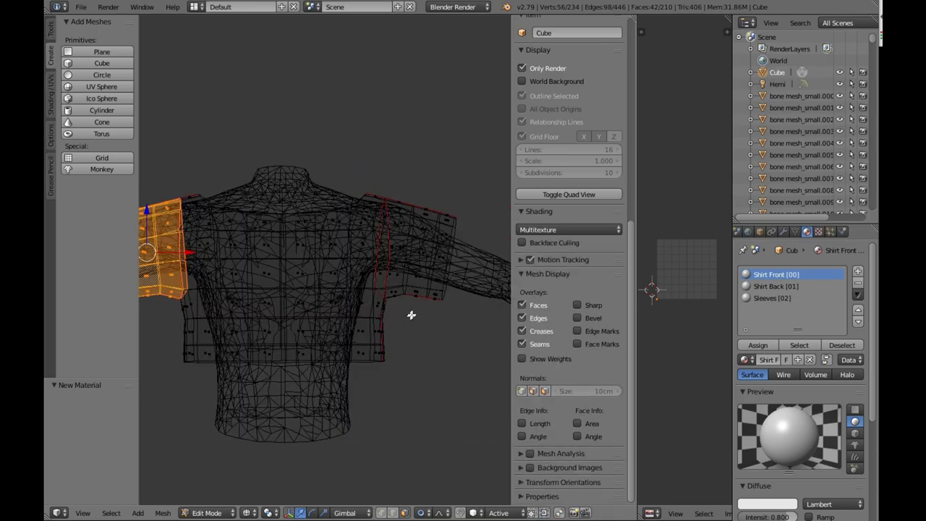
{"action": "mouse_move", "coordinate": [411, 313]}
{"action": "middle_mouse_down"}
{"action": "mouse_move", "coordinate": [402, 311]}
{"action": "mouse_move", "coordinate": [414, 311]}
{"action": "middle_mouse_up"}
{"action": "key", "text": "c"}
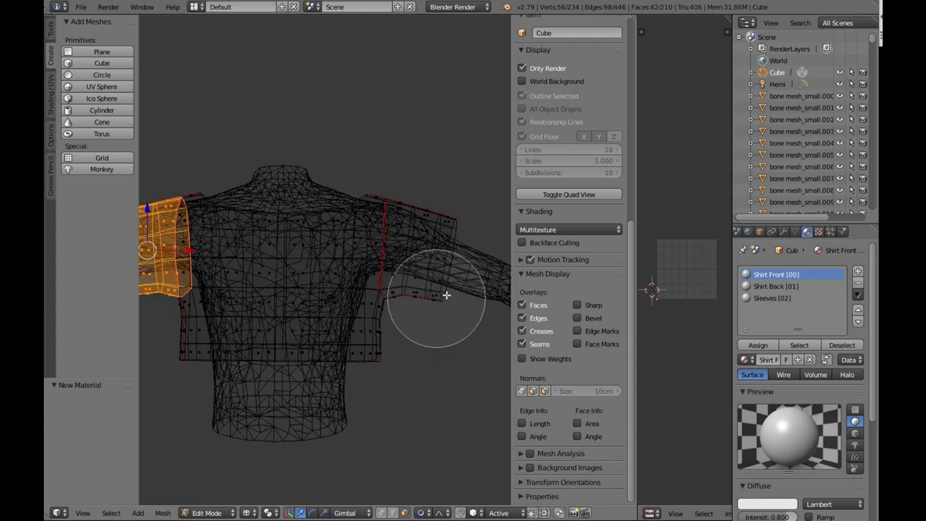
{"action": "mouse_move", "coordinate": [434, 291]}
{"action": "left_mouse_down"}
{"action": "mouse_move", "coordinate": [444, 295]}
{"action": "mouse_move", "coordinate": [436, 217]}
{"action": "mouse_move", "coordinate": [434, 290]}
{"action": "left_mouse_up"}
{"action": "key", "text": "Escape"}
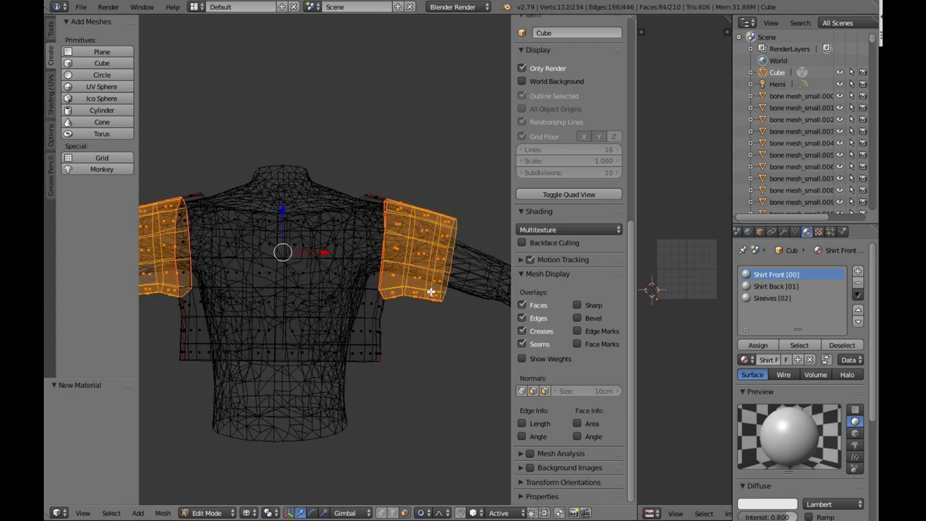
Return to solid display, make Sleeves [02] the active material slot, and unwrap both selected sleeves with Unwrap
{"action": "key", "text": "z"}
{"action": "scroll", "coordinate": [427, 292], "scroll_direction": "down", "scroll_amount": 2}
{"action": "middle_click_drag", "start_coordinate": [397, 299], "coordinate": [399, 314]}
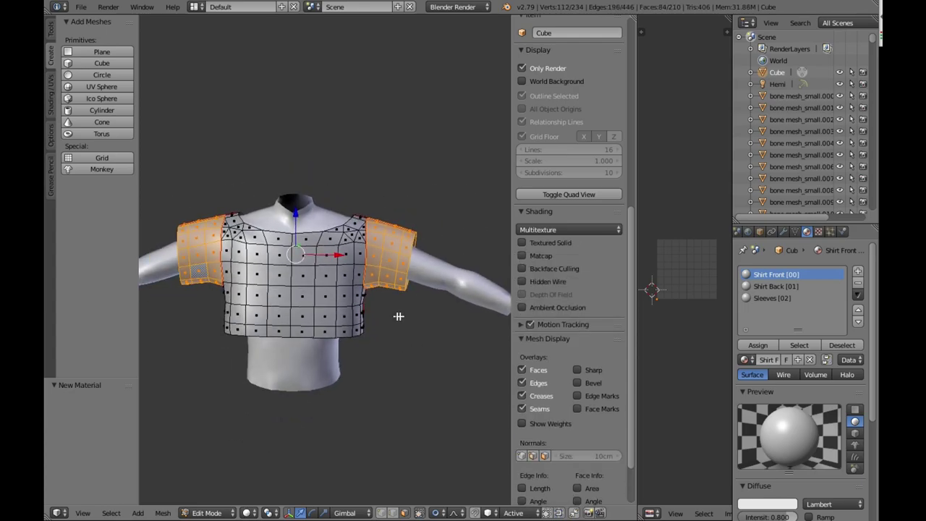
{"action": "left_click", "coordinate": [771, 298]}
{"action": "key", "text": "u"}
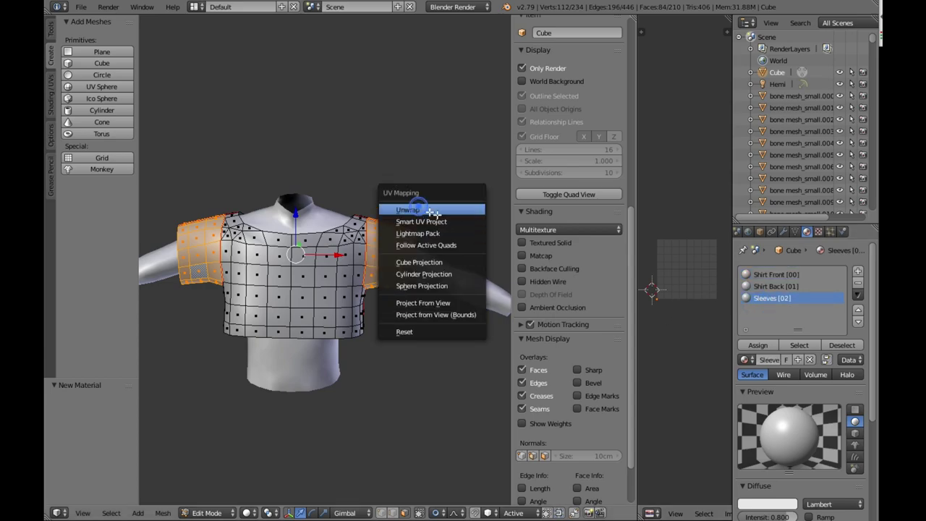
{"action": "left_click", "coordinate": [407, 210]}
In vertex select mode, select the edge loops running along the tops of both sleeves
{"action": "scroll", "coordinate": [673, 310], "scroll_direction": "up", "scroll_amount": 4}
{"action": "middle_click_drag", "start_coordinate": [373, 315], "coordinate": [432, 368]}
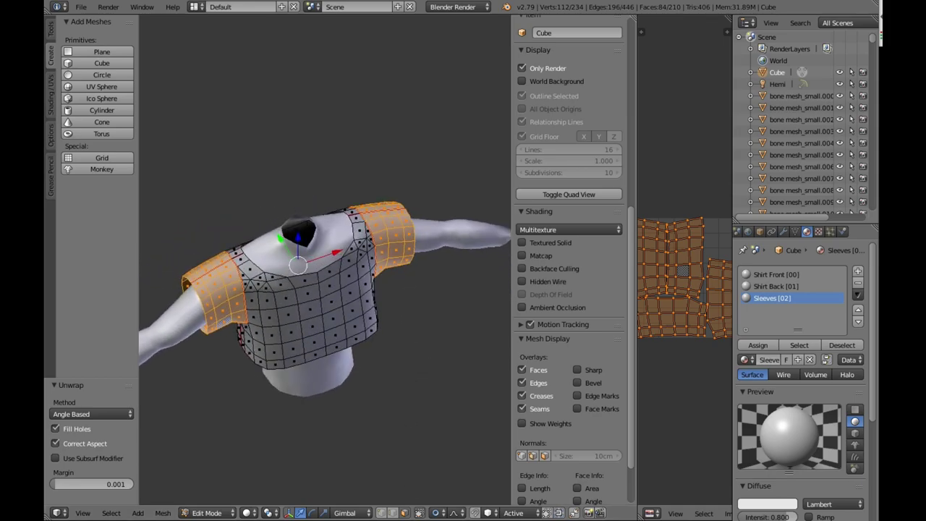
{"action": "left_click", "coordinate": [382, 513]}
{"action": "scroll", "coordinate": [389, 205], "scroll_direction": "up", "scroll_amount": 3}
{"action": "right_click", "coordinate": [404, 178], "text": "alt"}
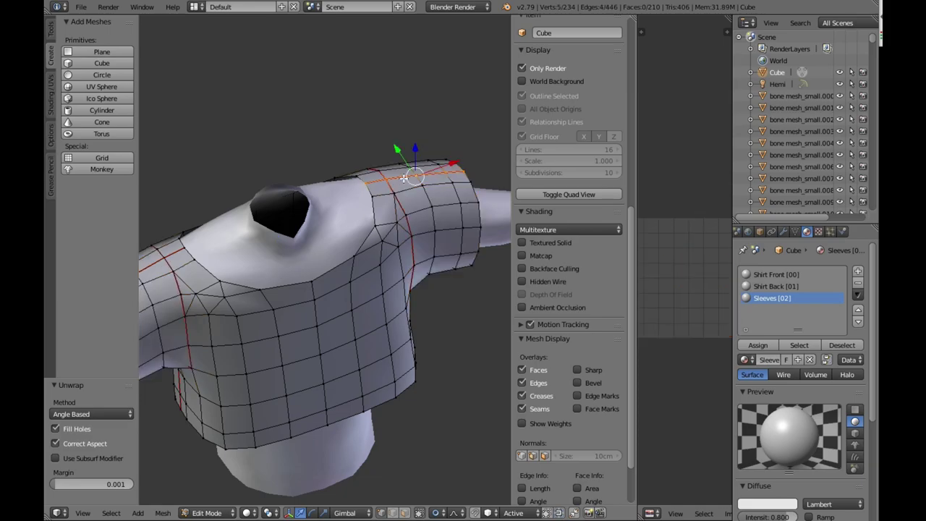
{"action": "middle_click_drag", "start_coordinate": [383, 194], "coordinate": [182, 281]}
{"action": "right_click", "coordinate": [208, 265], "text": "alt+shift"}
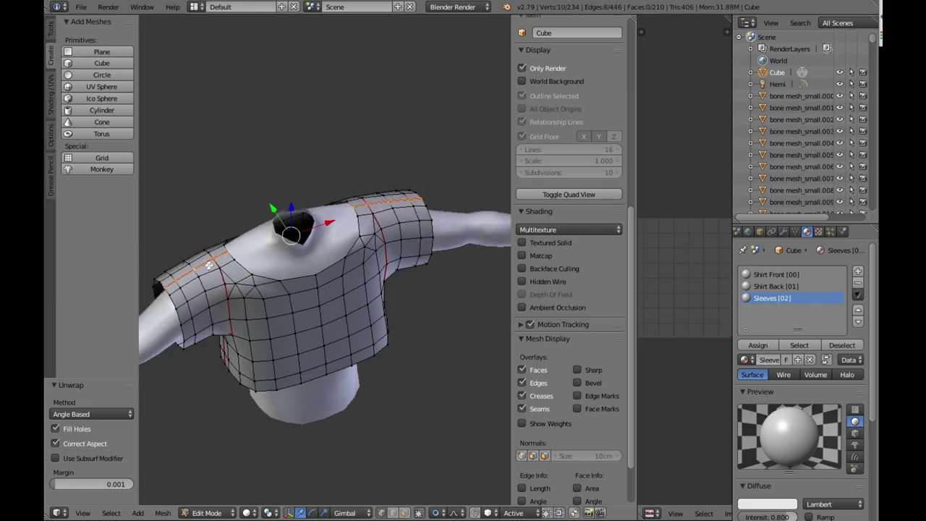
Circle-deselect the neck-side shoulder vertices and clear the seam on the remaining selected sleeve-top edges
{"action": "key", "text": "c"}
{"action": "middle_click", "coordinate": [257, 228]}
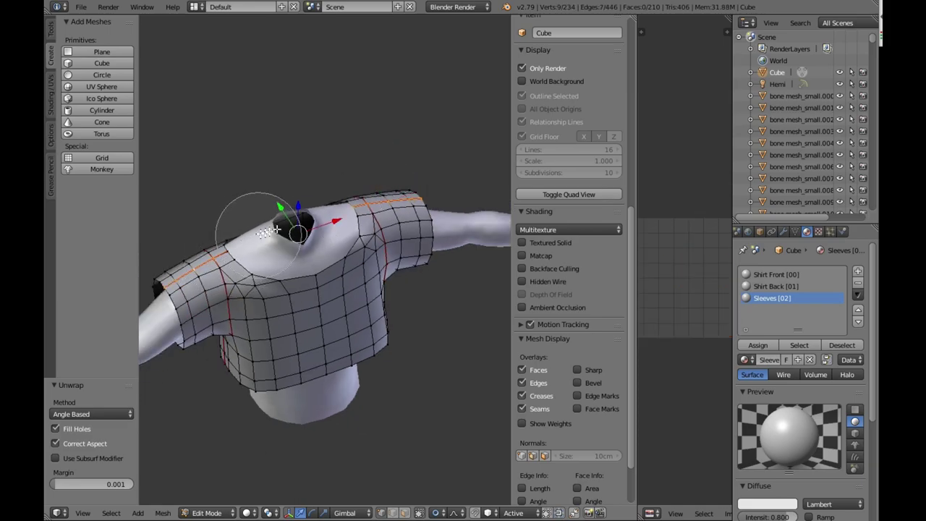
{"action": "middle_click", "coordinate": [316, 217]}
{"action": "right_click", "coordinate": [323, 225]}
{"action": "key", "text": "ctrl+e"}
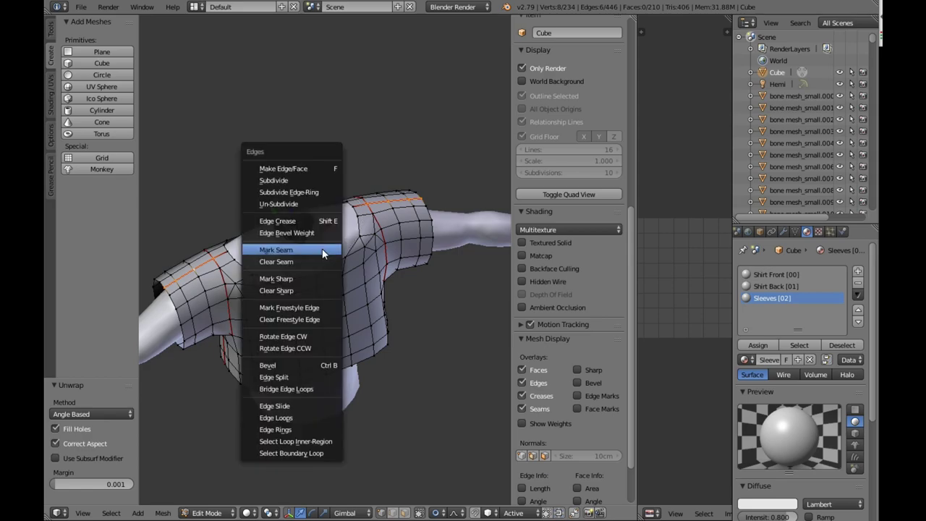
{"action": "left_click", "coordinate": [318, 260]}
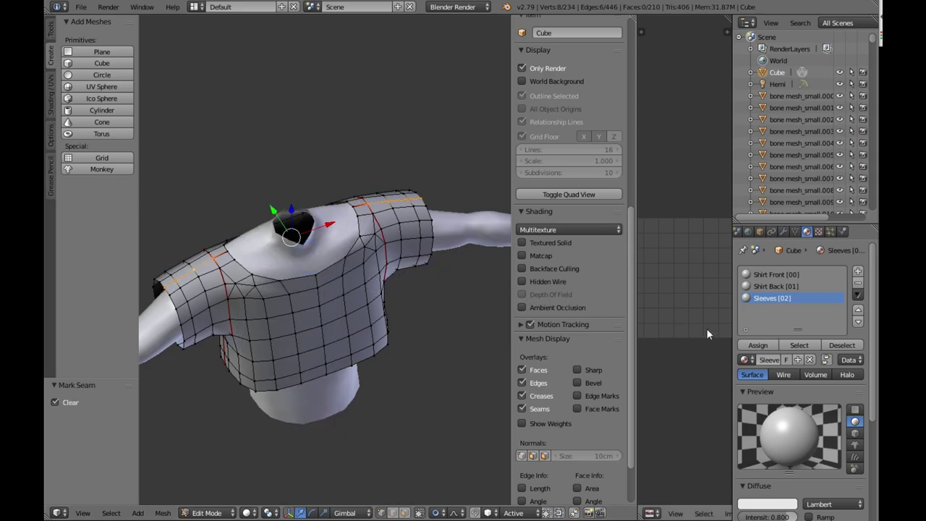
Switch to face select mode and circle-select all faces of the sleeve on the wearer's left arm in wireframe display
{"action": "left_click", "coordinate": [796, 345]}
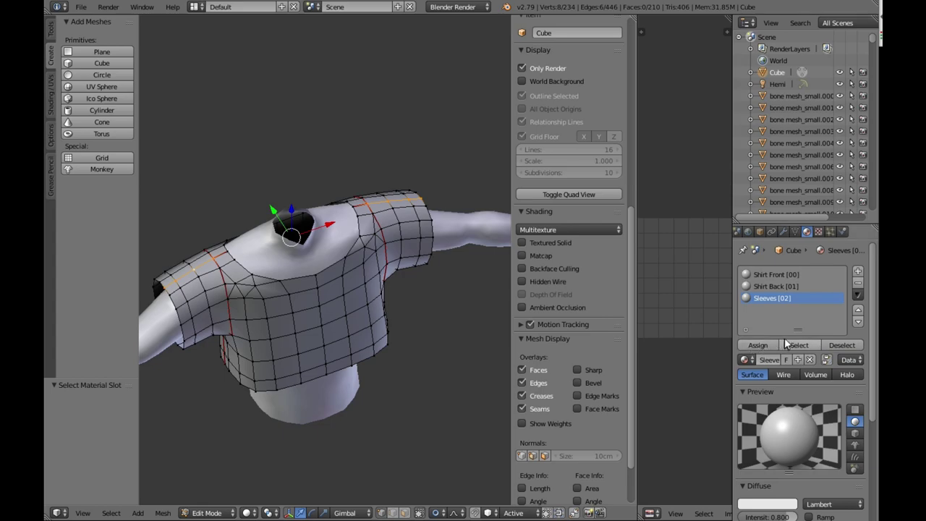
{"action": "middle_click_drag", "start_coordinate": [340, 278], "coordinate": [431, 368]}
{"action": "left_click", "coordinate": [406, 515]}
{"action": "key", "text": "KP_1"}
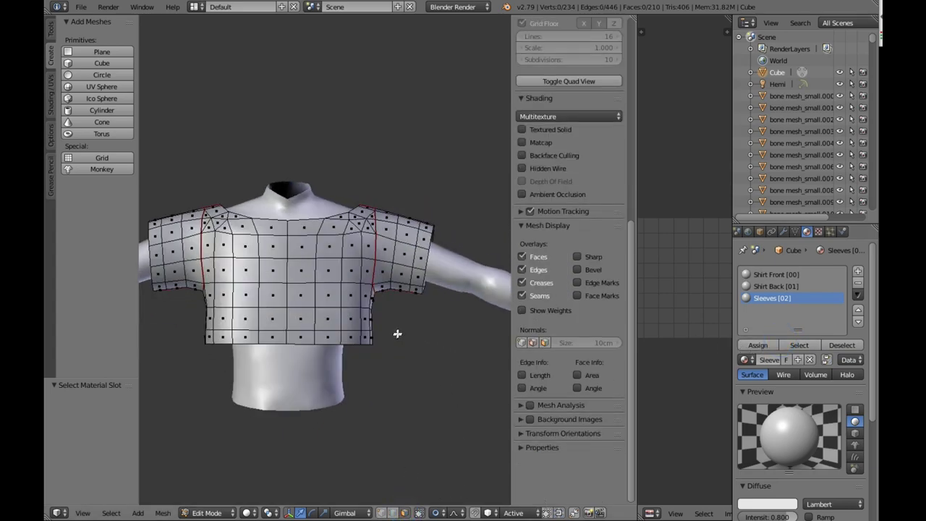
{"action": "key", "text": "z"}
{"action": "key", "text": "c"}
{"action": "mouse_move", "coordinate": [417, 282]}
{"action": "left_mouse_down"}
{"action": "mouse_move", "coordinate": [436, 221]}
{"action": "mouse_move", "coordinate": [425, 213]}
{"action": "mouse_move", "coordinate": [424, 279]}
{"action": "left_mouse_up"}
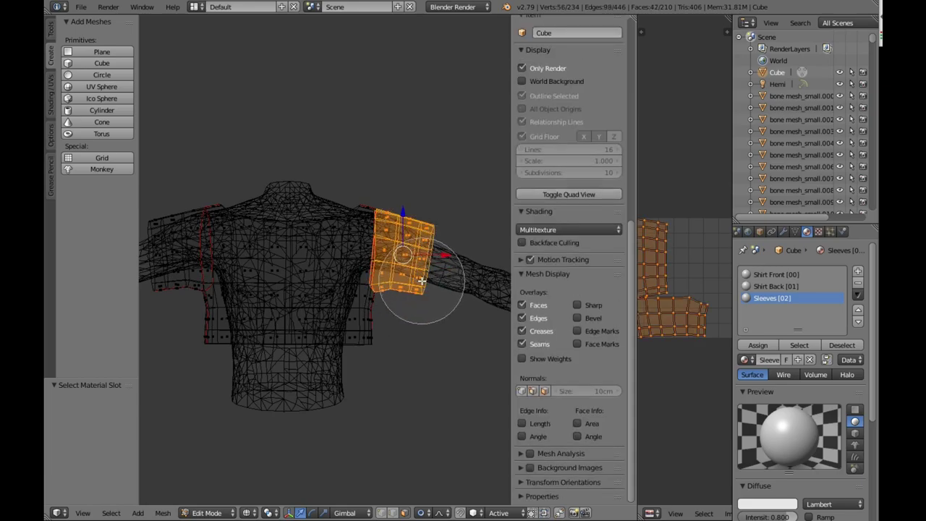
{"action": "key", "text": "Escape"}
Circle-select all faces of the wearer's right sleeve as well, keeping the first sleeve selected
{"action": "mouse_move", "coordinate": [416, 307]}
{"action": "middle_mouse_down"}
{"action": "mouse_move", "coordinate": [407, 331]}
{"action": "mouse_move", "coordinate": [406, 322]}
{"action": "mouse_move", "coordinate": [362, 312]}
{"action": "mouse_move", "coordinate": [374, 313]}
{"action": "middle_mouse_up"}
{"action": "key", "text": "c"}
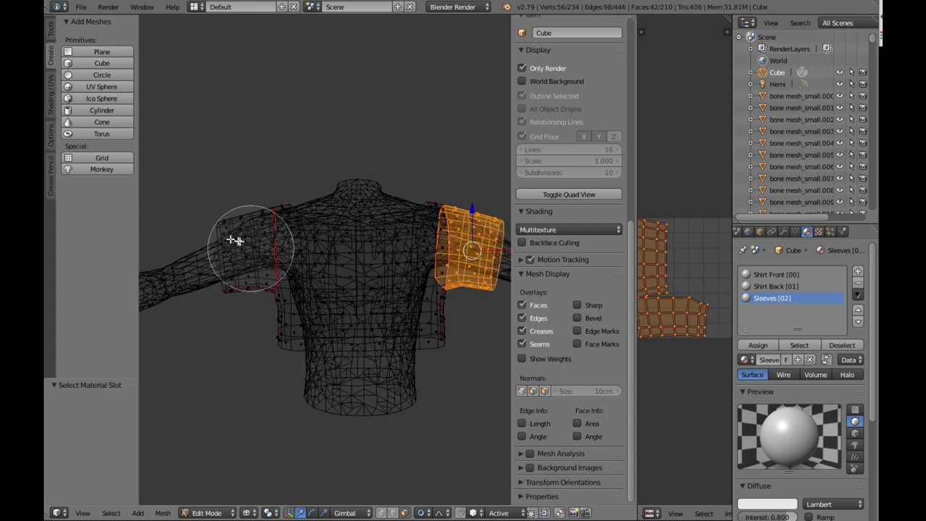
{"action": "mouse_move", "coordinate": [217, 223]}
{"action": "left_mouse_down"}
{"action": "mouse_move", "coordinate": [226, 268]}
{"action": "mouse_move", "coordinate": [216, 282]}
{"action": "left_mouse_up"}
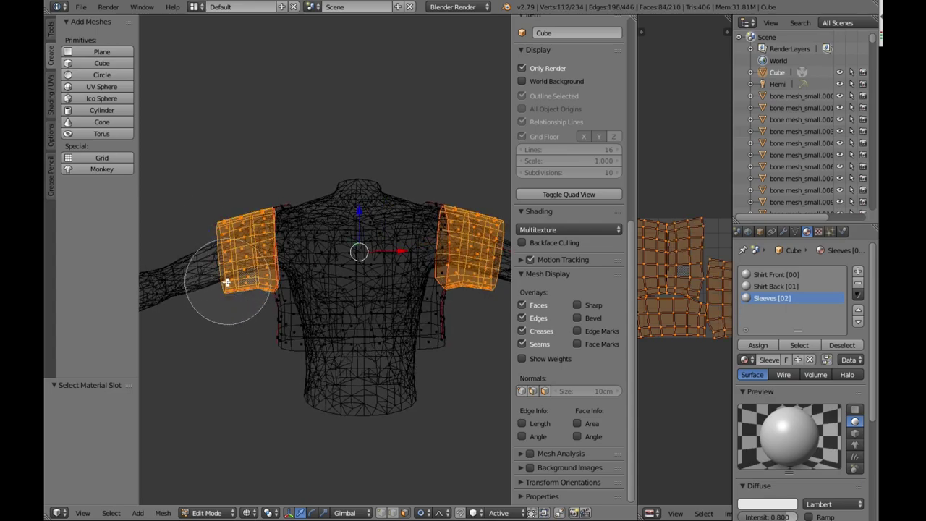
{"action": "key", "text": "Escape"}
Assign both selected sleeves to the Sleeves [02] material, unwrap them with Unwrap, and return to solid display
{"action": "left_click", "coordinate": [757, 345]}
{"action": "key", "text": "u"}
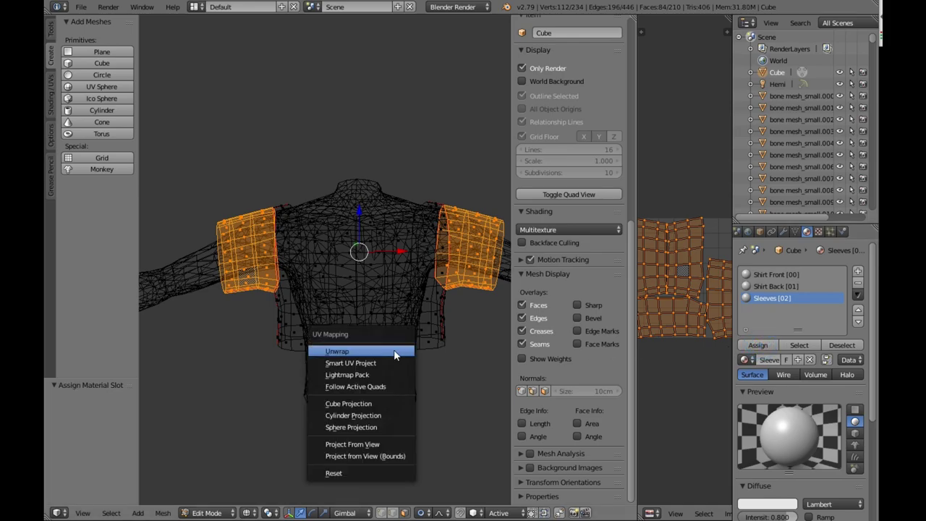
{"action": "left_click", "coordinate": [394, 349]}
{"action": "scroll", "coordinate": [672, 348], "scroll_direction": "down", "scroll_amount": 1}
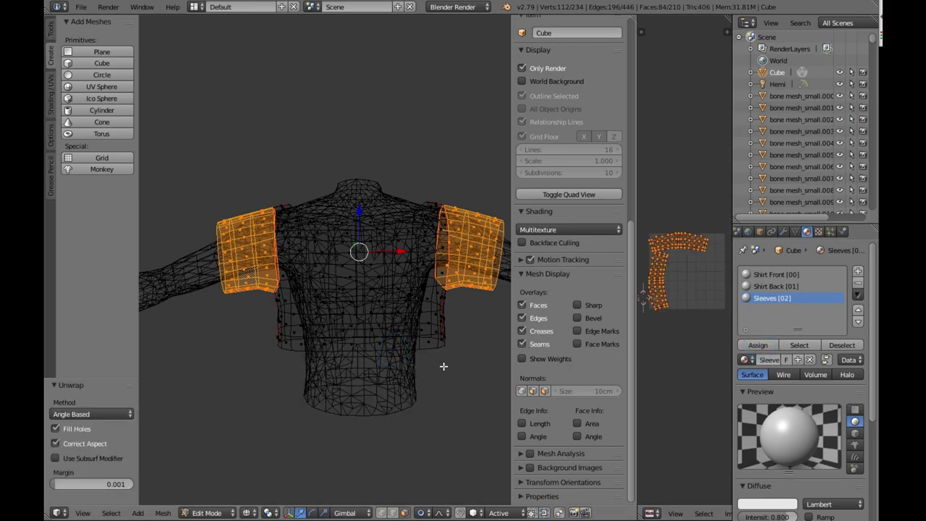
{"action": "key", "text": "z"}
{"action": "mouse_move", "coordinate": [440, 368]}
{"action": "middle_mouse_down"}
{"action": "mouse_move", "coordinate": [428, 438]}
{"action": "mouse_move", "coordinate": [432, 485]}
{"action": "mouse_move", "coordinate": [435, 22]}
{"action": "mouse_move", "coordinate": [412, 60]}
{"action": "mouse_move", "coordinate": [425, 434]}
{"action": "mouse_move", "coordinate": [421, 377]}
{"action": "mouse_move", "coordinate": [449, 374]}
{"action": "mouse_move", "coordinate": [432, 378]}
{"action": "middle_mouse_up"}
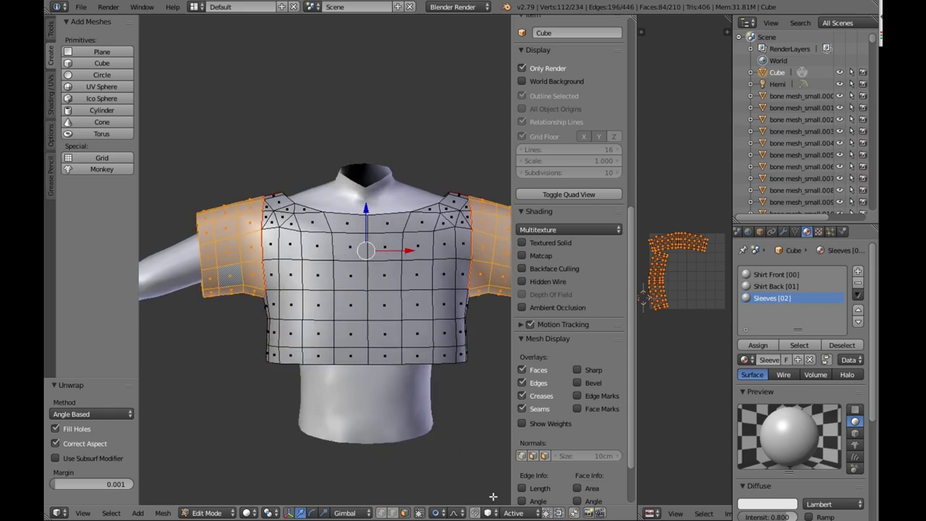
In vertex select mode, use the Knife to cut a tall inverted V from the front hem to the chest on the wearer's right side
{"action": "left_click", "coordinate": [383, 513]}
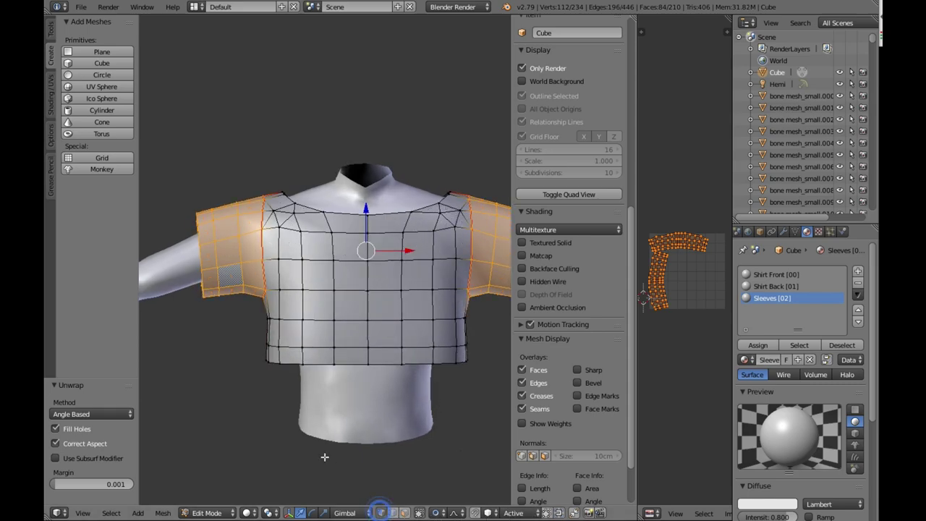
{"action": "middle_click_drag", "start_coordinate": [325, 450], "coordinate": [284, 383]}
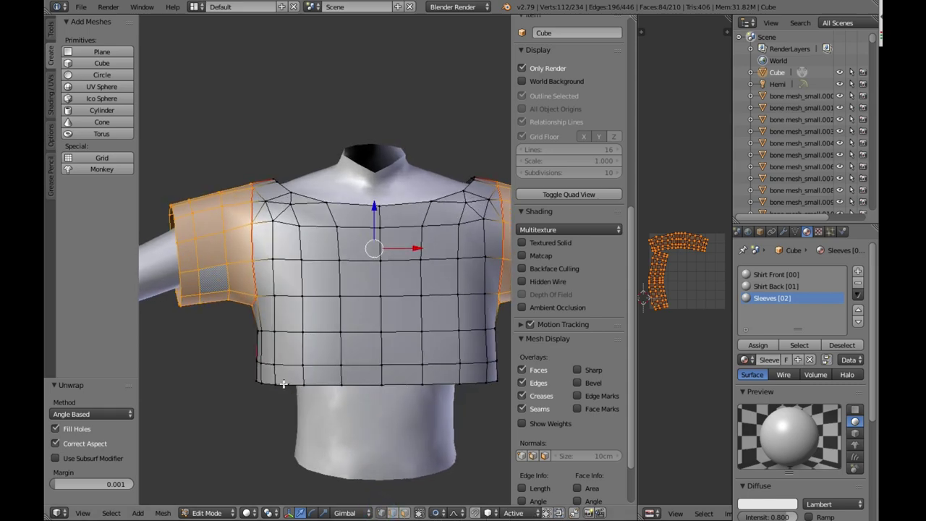
{"action": "right_click", "coordinate": [279, 383]}
{"action": "key", "text": "k"}
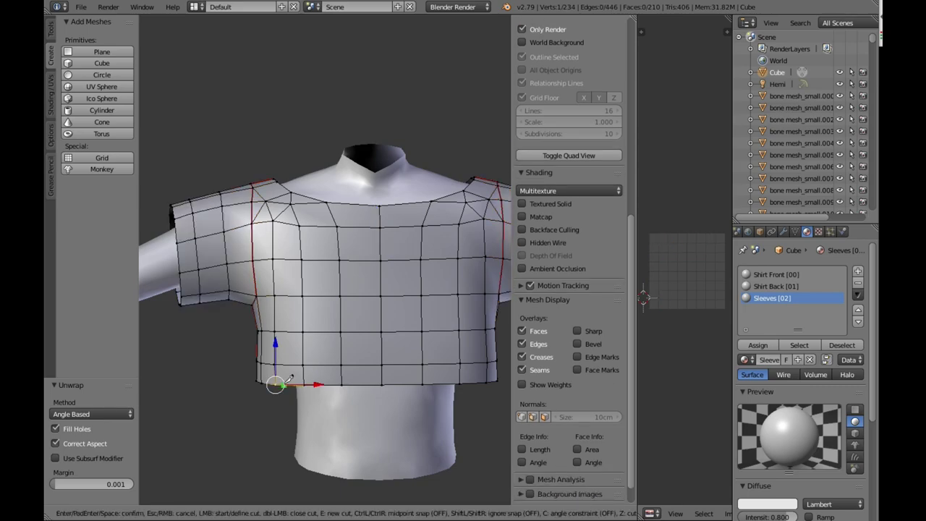
{"action": "left_click", "coordinate": [282, 382]}
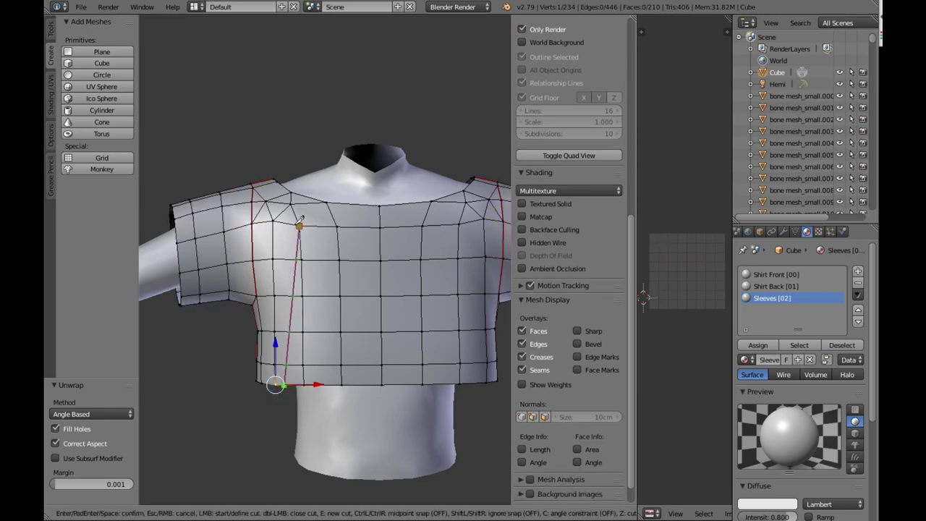
{"action": "left_click", "coordinate": [299, 226]}
{"action": "left_click", "coordinate": [323, 384]}
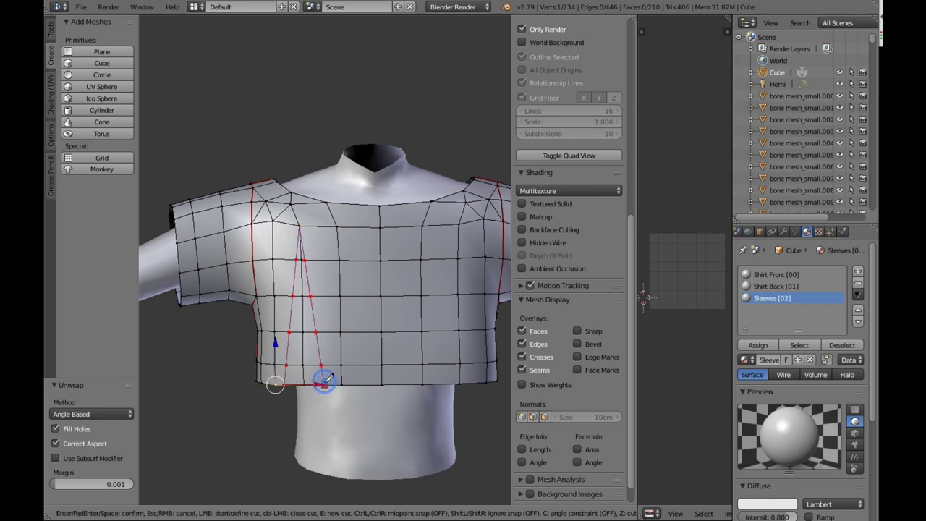
{"action": "key", "text": "Return"}
Disable proportional editing and move the lower vertex column inside the inverted V by -6.27 m along Y
{"action": "right_click", "coordinate": [303, 331], "text": "shift"}
{"action": "right_click", "coordinate": [302, 296], "text": "shift"}
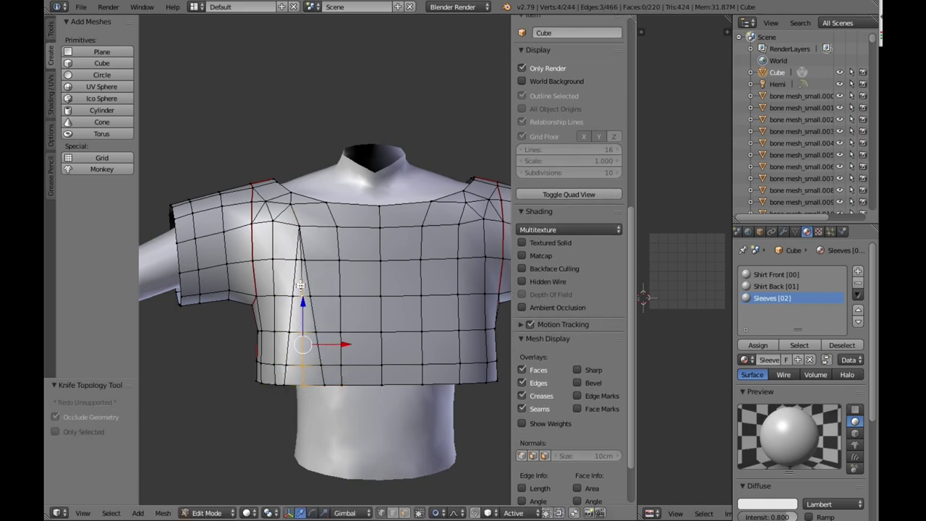
{"action": "right_click", "coordinate": [300, 263], "text": "shift"}
{"action": "key", "text": "ctrl+z"}
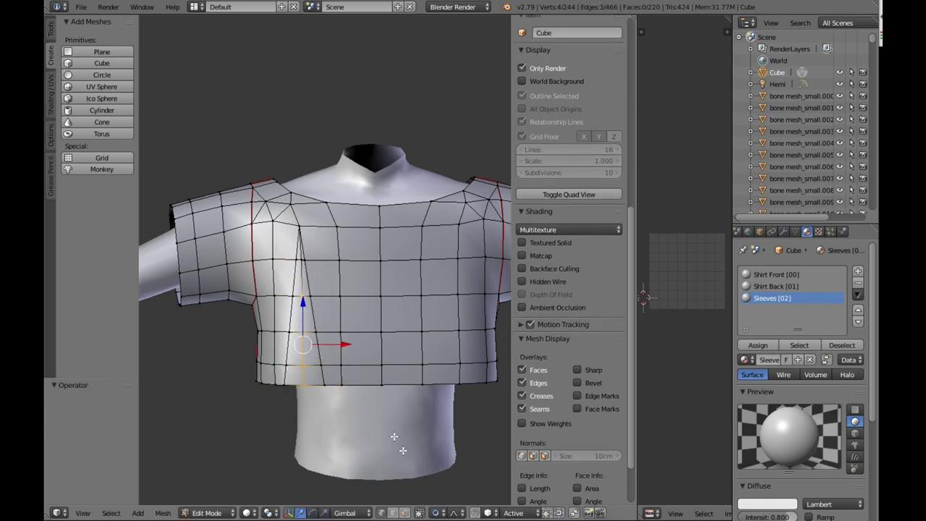
{"action": "left_click", "coordinate": [437, 514]}
{"action": "left_click", "coordinate": [440, 500]}
{"action": "middle_click_drag", "start_coordinate": [320, 417], "coordinate": [270, 450]}
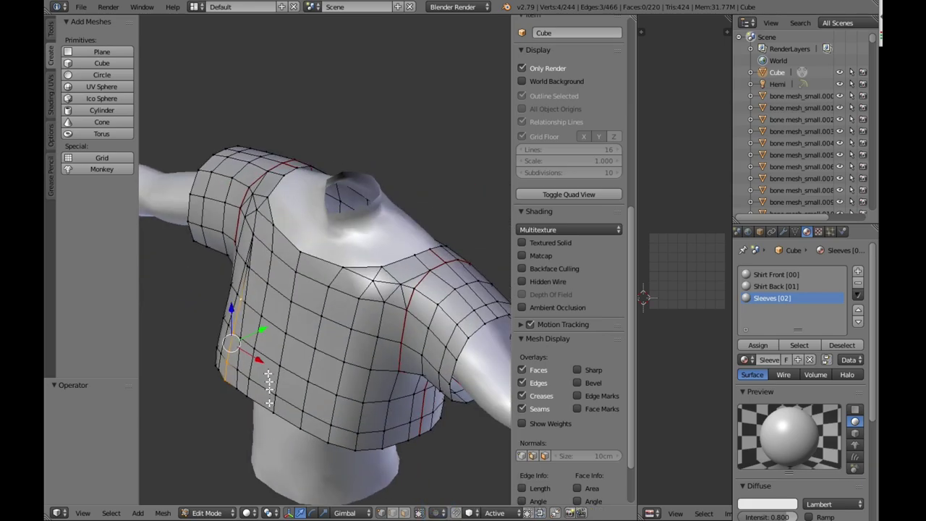
{"action": "key", "text": "g"}
{"action": "key", "text": "y"}
{"action": "key", "text": "y"}
{"action": "left_click", "coordinate": [260, 330]}
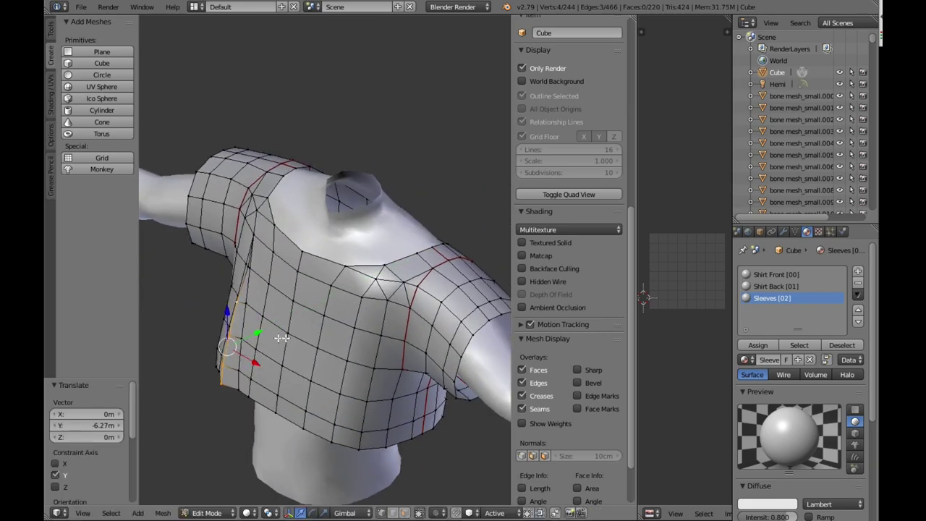
Move the single vertex near the apex of the first fold by -4.93 m along Y
{"action": "middle_click_drag", "start_coordinate": [259, 330], "coordinate": [399, 264]}
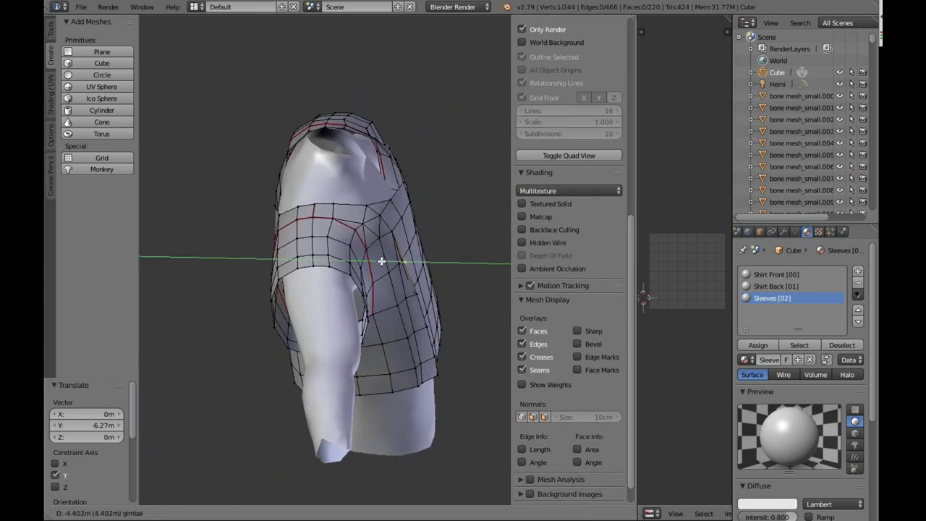
{"action": "left_click_drag", "start_coordinate": [381, 261], "coordinate": [384, 261]}
{"action": "middle_click_drag", "start_coordinate": [378, 272], "coordinate": [300, 363]}
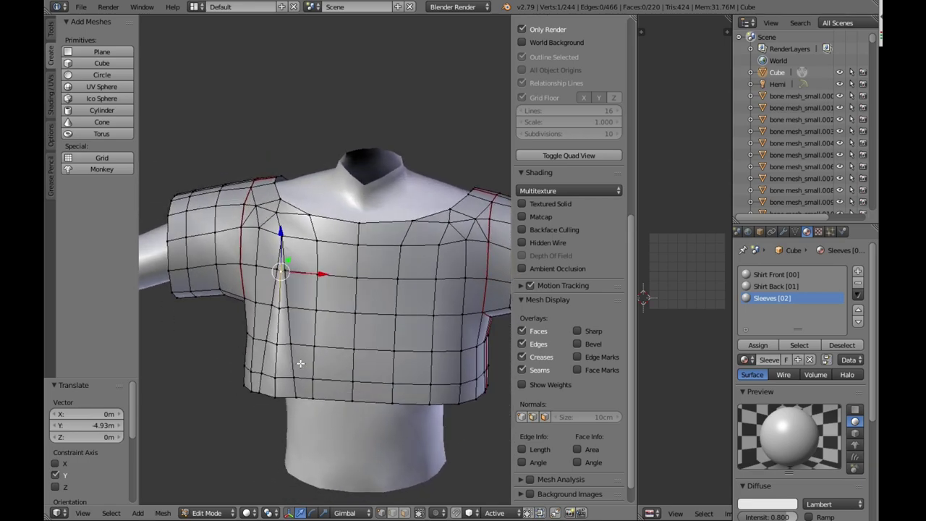
Use the Knife to cut a second inverted V from the hem into the front, beside the first fold toward the shirt's centre
{"action": "scroll", "coordinate": [298, 389], "scroll_direction": "up", "scroll_amount": 1}
{"action": "key", "text": "k"}
{"action": "left_click", "coordinate": [295, 397]}
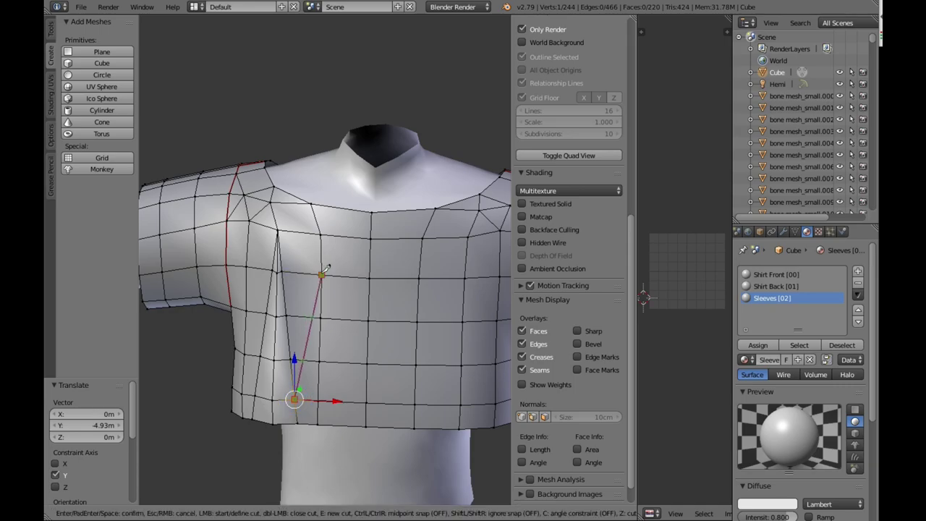
{"action": "left_click", "coordinate": [337, 425]}
{"action": "key", "text": "Return"}
Smooth and shift the second fold's vertex column along Y, and move its hem vertex by -2.17 m along Z
{"action": "right_click", "coordinate": [317, 405], "text": "alt"}
{"action": "middle_click_drag", "start_coordinate": [328, 362], "coordinate": [231, 366]}
{"action": "key", "text": "w"}
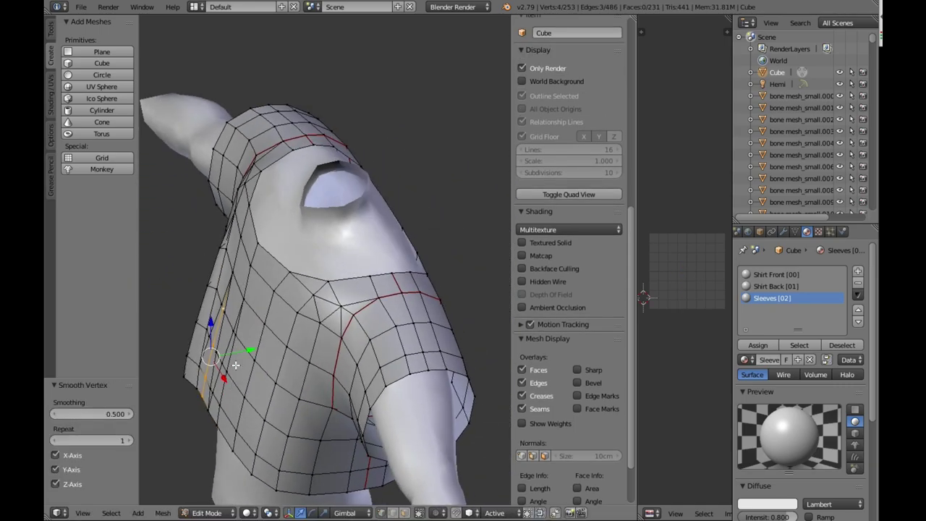
{"action": "left_click_drag", "start_coordinate": [243, 352], "coordinate": [251, 349]}
{"action": "middle_click_drag", "start_coordinate": [251, 350], "coordinate": [334, 363]}
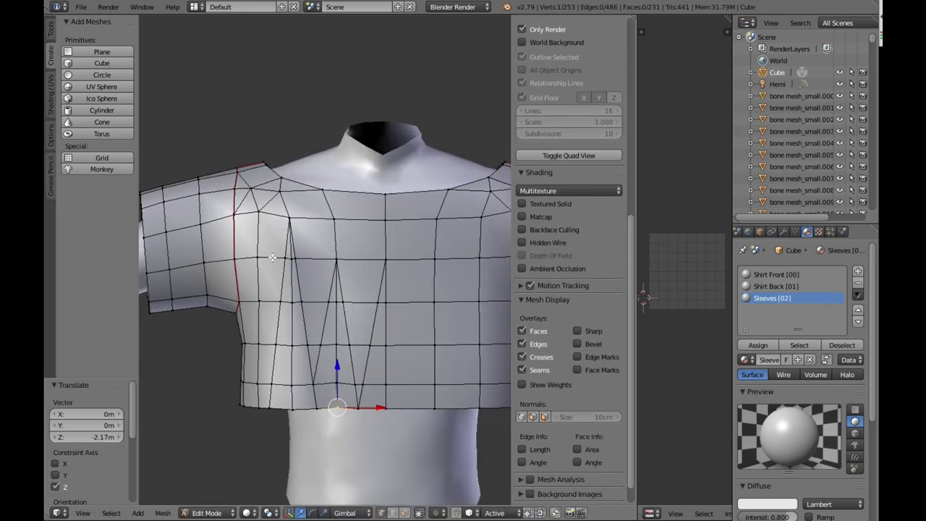
Use the Knife to make two diagonal cuts from beside the first fold up toward the armhole on the wearer's right side
{"action": "key", "text": "k"}
{"action": "left_click", "coordinate": [262, 216]}
{"action": "key", "text": "Return"}
{"action": "middle_click_drag", "start_coordinate": [265, 230], "coordinate": [269, 235]}
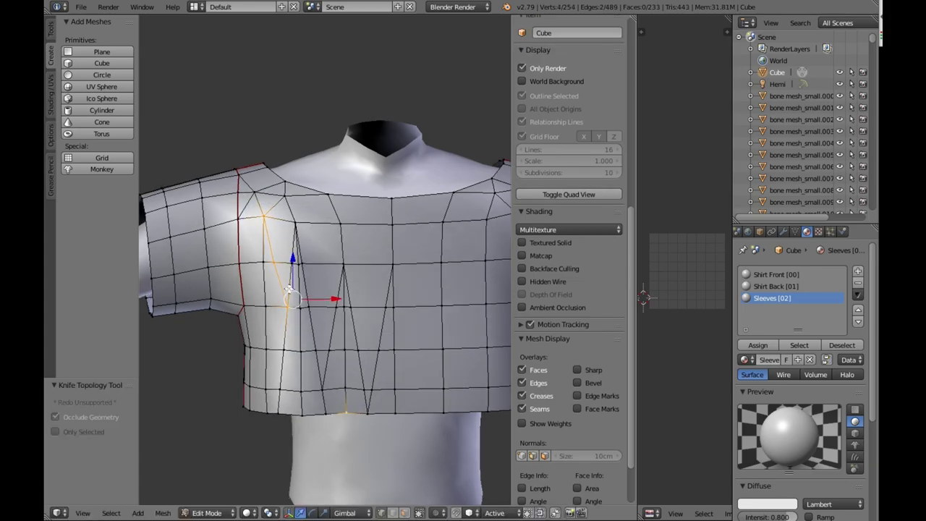
{"action": "key", "text": "k"}
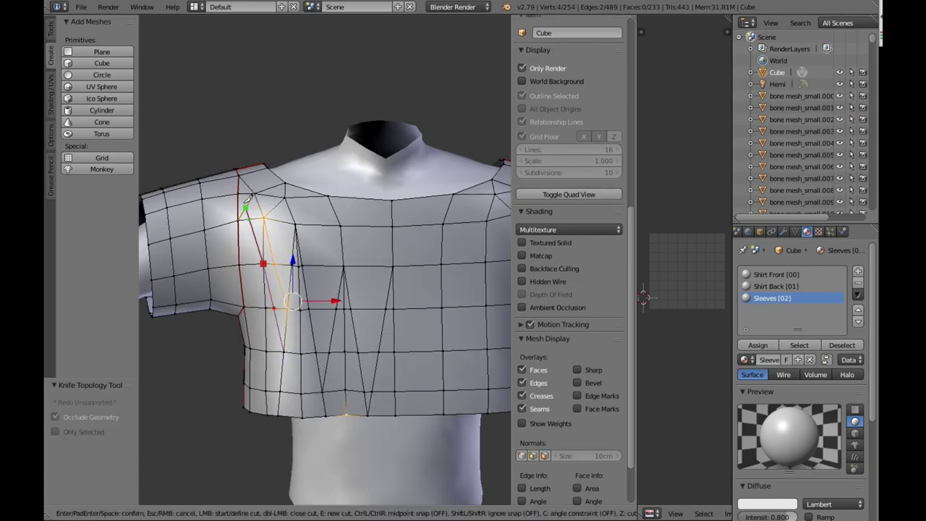
{"action": "left_click", "coordinate": [246, 205]}
{"action": "key", "text": "Return"}
{"action": "scroll", "coordinate": [248, 210], "scroll_direction": "up", "scroll_amount": 1}
Use the Knife to cut a long diagonal edge from the first fold up to the shoulder end of the right sleeve seam
{"action": "right_click", "coordinate": [264, 265]}
{"action": "middle_click_drag", "start_coordinate": [300, 307], "coordinate": [331, 377]}
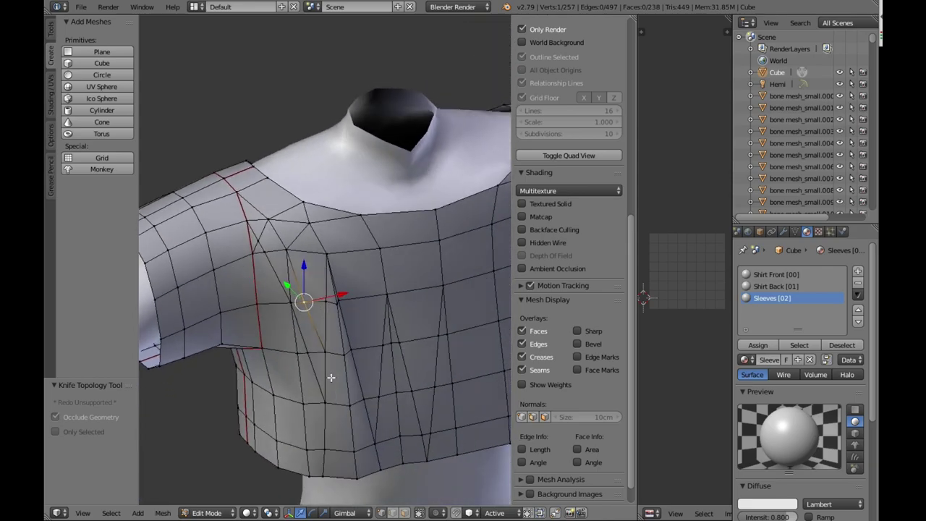
{"action": "key", "text": "k"}
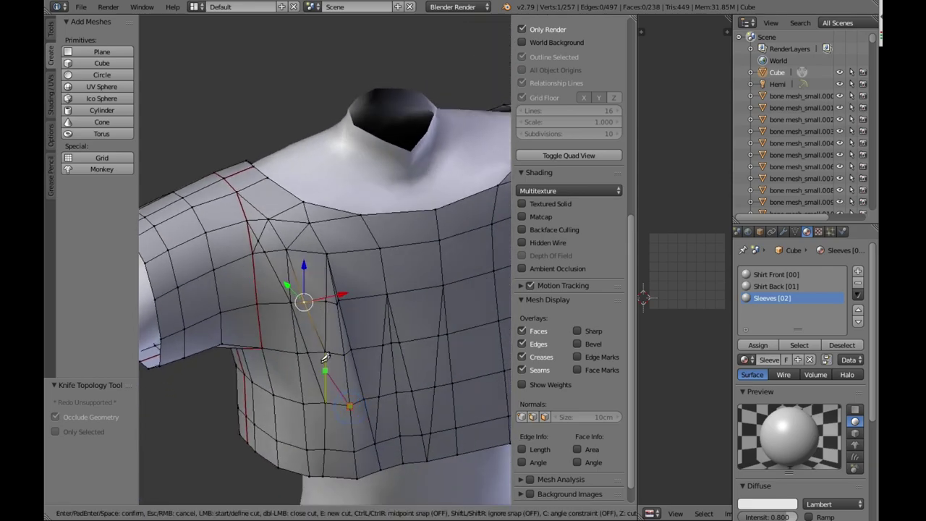
{"action": "left_click", "coordinate": [239, 193]}
{"action": "key", "text": "Return"}
{"action": "scroll", "coordinate": [254, 217], "scroll_direction": "up", "scroll_amount": 1}
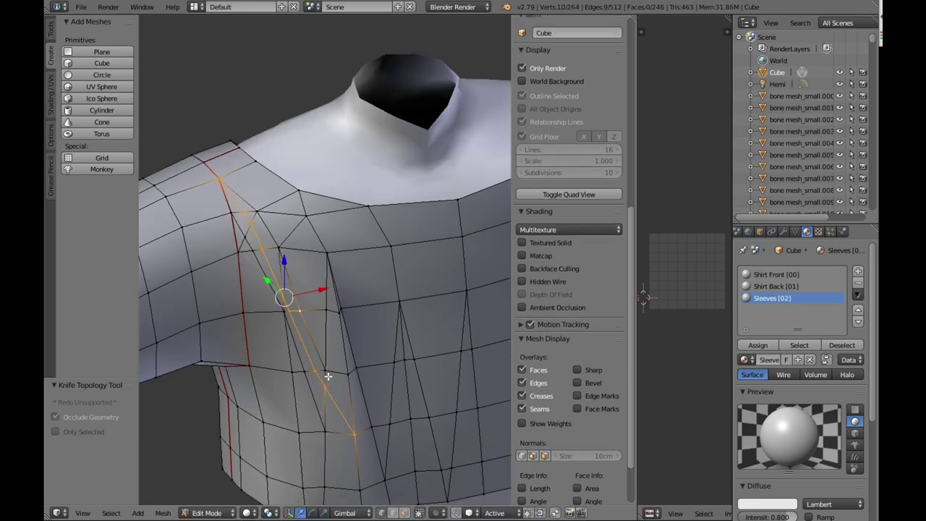
Select the vertices along the long diagonal cut and move them about -3.2 m along Y to form a crease
{"action": "right_click", "coordinate": [326, 384]}
{"action": "right_click", "coordinate": [316, 371], "text": "shift"}
{"action": "middle_click_drag", "start_coordinate": [266, 251], "coordinate": [347, 347]}
{"action": "left_click_drag", "start_coordinate": [354, 355], "coordinate": [366, 364]}
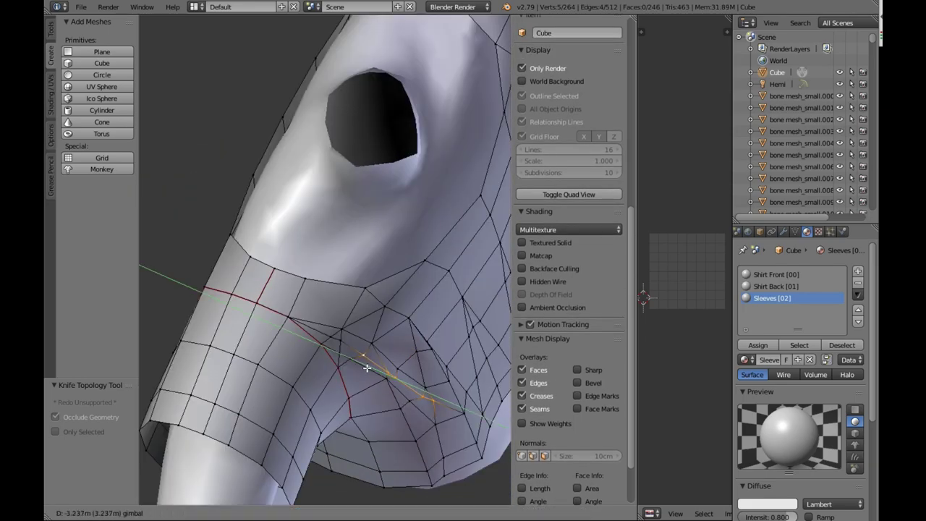
{"action": "middle_click_drag", "start_coordinate": [366, 364], "coordinate": [306, 420]}
Use the Knife to add short cuts beside the diagonal crease, starting at its lower end vertex
{"action": "right_click", "coordinate": [299, 421]}
{"action": "key", "text": "k"}
{"action": "left_click", "coordinate": [298, 421]}
{"action": "left_click", "coordinate": [281, 356]}
{"action": "key", "text": "Return"}
{"action": "left_click", "coordinate": [298, 421]}
{"action": "key", "text": "Return"}
{"action": "right_click", "coordinate": [277, 376]}
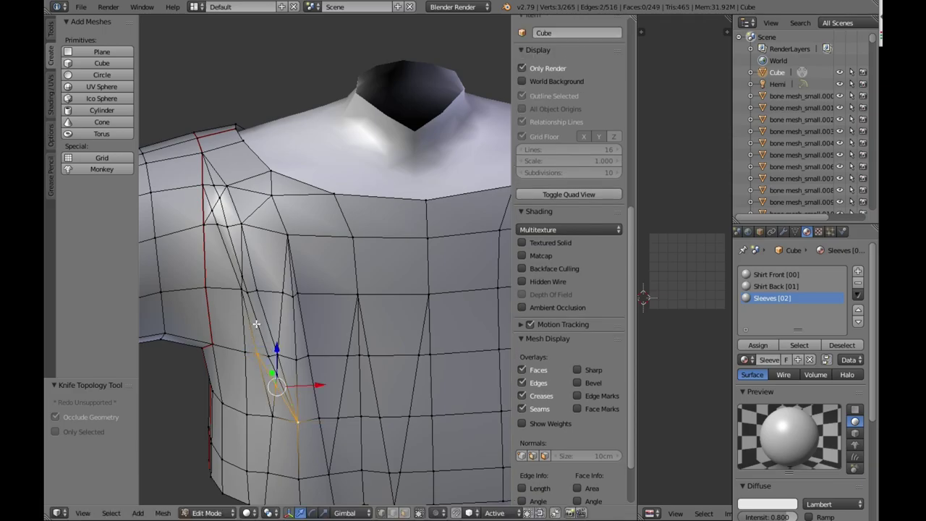
Use Shrink/Fatten on a vertex near the upper end of the diagonal crease by the right sleeve seam
{"action": "middle_click_drag", "start_coordinate": [257, 322], "coordinate": [162, 289]}
{"action": "right_click", "coordinate": [186, 150]}
{"action": "key", "text": "alt+s"}
{"action": "left_click", "coordinate": [247, 257]}
Enable proportional editing and try moving a lower front vertex of the shirt along Y
{"action": "scroll", "coordinate": [250, 258], "scroll_direction": "down", "scroll_amount": 4}
{"action": "middle_click_drag", "start_coordinate": [249, 258], "coordinate": [444, 295]}
{"action": "right_click", "coordinate": [430, 294]}
{"action": "left_click", "coordinate": [420, 513]}
{"action": "left_click", "coordinate": [419, 512]}
{"action": "left_click", "coordinate": [435, 513]}
{"action": "left_click_drag", "start_coordinate": [387, 294], "coordinate": [376, 294]}
{"action": "key", "text": "ctrl+z"}
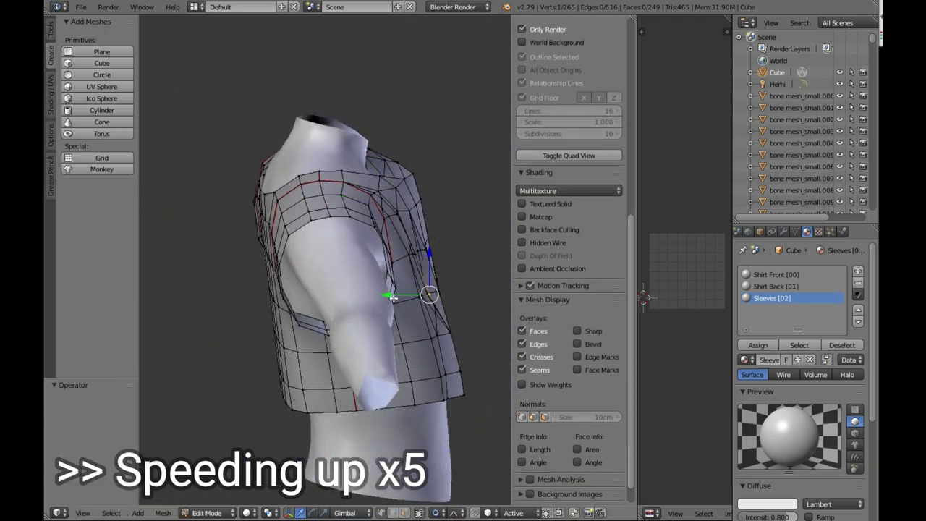
Move vertices on the shirt's upper front and shoulder back toward the chest along Y with proportional editing
{"action": "right_click", "coordinate": [413, 174]}
{"action": "left_click_drag", "start_coordinate": [374, 173], "coordinate": [362, 174]}
{"action": "middle_click_drag", "start_coordinate": [362, 173], "coordinate": [390, 177]}
{"action": "right_click", "coordinate": [403, 177], "text": "shift"}
{"action": "left_click_drag", "start_coordinate": [358, 167], "coordinate": [354, 167]}
{"action": "middle_click_drag", "start_coordinate": [354, 167], "coordinate": [376, 170]}
{"action": "right_click", "coordinate": [412, 123], "text": "shift"}
{"action": "right_click", "coordinate": [370, 207], "text": "shift"}
{"action": "left_click_drag", "start_coordinate": [360, 165], "coordinate": [357, 165]}
{"action": "mouse_move", "coordinate": [357, 164]}
{"action": "middle_mouse_down"}
{"action": "mouse_move", "coordinate": [326, 213]}
{"action": "mouse_move", "coordinate": [365, 171]}
{"action": "middle_mouse_up"}
{"action": "left_click_drag", "start_coordinate": [360, 175], "coordinate": [355, 175]}
{"action": "middle_click_drag", "start_coordinate": [354, 175], "coordinate": [377, 194]}
Select an edge loop beside the right shoulder and shift it slightly with proportional editing
{"action": "right_click", "coordinate": [418, 210], "text": "alt"}
{"action": "left_click_drag", "start_coordinate": [410, 200], "coordinate": [401, 197]}
{"action": "middle_click_drag", "start_coordinate": [402, 197], "coordinate": [484, 197]}
{"action": "left_click_drag", "start_coordinate": [298, 207], "coordinate": [300, 207]}
{"action": "middle_click_drag", "start_coordinate": [300, 207], "coordinate": [401, 217]}
Select edge loops around the right sleeve and shift them slightly with proportional editing
{"action": "right_click", "coordinate": [291, 254], "text": "alt"}
{"action": "right_click", "coordinate": [246, 250], "text": "alt+shift"}
{"action": "key", "text": "ctrl+z"}
{"action": "scroll", "coordinate": [246, 249], "scroll_direction": "down", "scroll_amount": 1}
{"action": "middle_click_drag", "start_coordinate": [246, 249], "coordinate": [160, 262]}
{"action": "right_click", "coordinate": [262, 266], "text": "alt+shift"}
{"action": "left_click_drag", "start_coordinate": [297, 261], "coordinate": [302, 260]}
{"action": "middle_click_drag", "start_coordinate": [302, 260], "coordinate": [452, 276]}
Move the lengthwise edge row on the right sleeve -1.66 m along Y with proportional editing
{"action": "right_click", "coordinate": [413, 279], "text": "alt"}
{"action": "right_click", "coordinate": [216, 267], "text": "alt+shift"}
{"action": "middle_click_drag", "start_coordinate": [215, 267], "coordinate": [333, 249]}
{"action": "left_click_drag", "start_coordinate": [334, 249], "coordinate": [341, 249]}
{"action": "right_click", "coordinate": [326, 244], "text": "alt"}
{"action": "middle_click_drag", "start_coordinate": [341, 249], "coordinate": [260, 249]}
{"action": "scroll", "coordinate": [289, 275], "scroll_direction": "down", "scroll_amount": 4}
{"action": "middle_click_drag", "start_coordinate": [311, 322], "coordinate": [328, 332]}
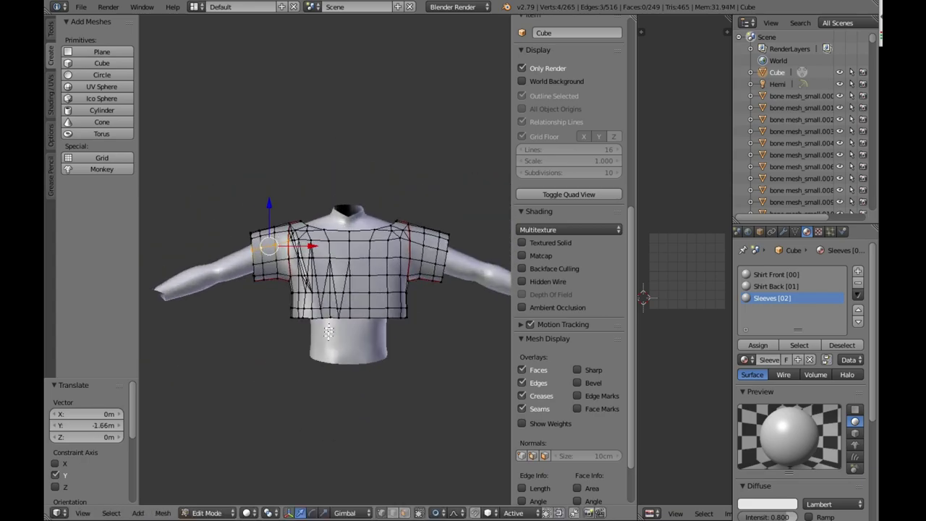
Return to Object Mode with Only Render turned off to show the skeleton, and save the file
{"action": "left_click", "coordinate": [210, 513]}
{"action": "left_click", "coordinate": [210, 504]}
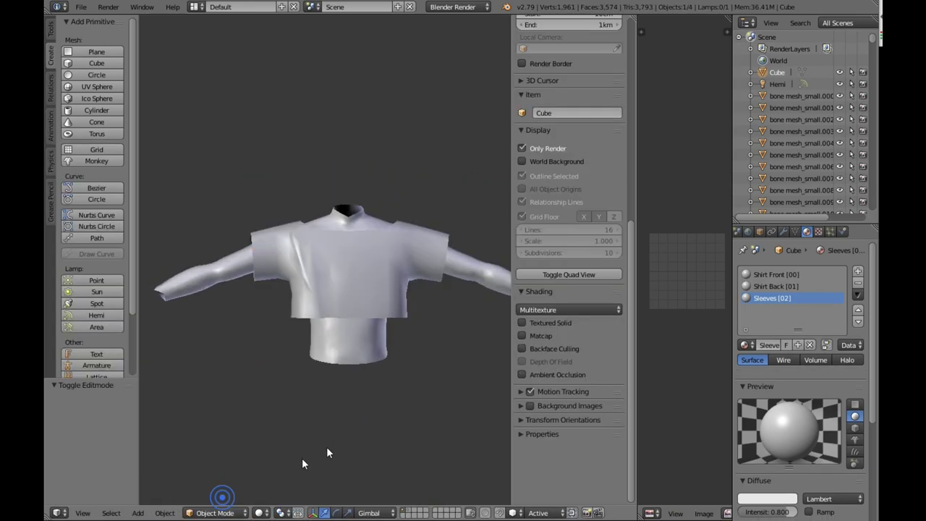
{"action": "left_click", "coordinate": [547, 149]}
{"action": "scroll", "coordinate": [349, 298], "scroll_direction": "up", "scroll_amount": 2}
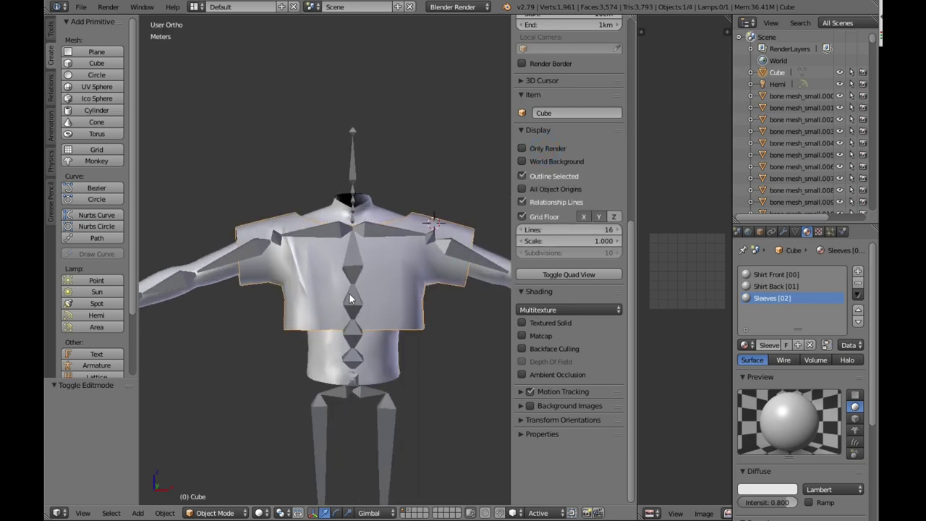
{"action": "left_click", "coordinate": [81, 6]}
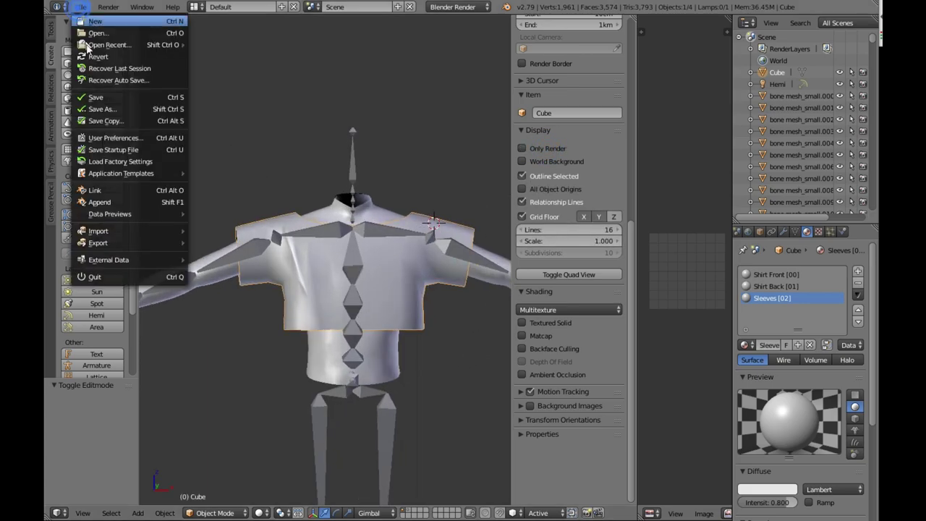
{"action": "left_click", "coordinate": [107, 96]}
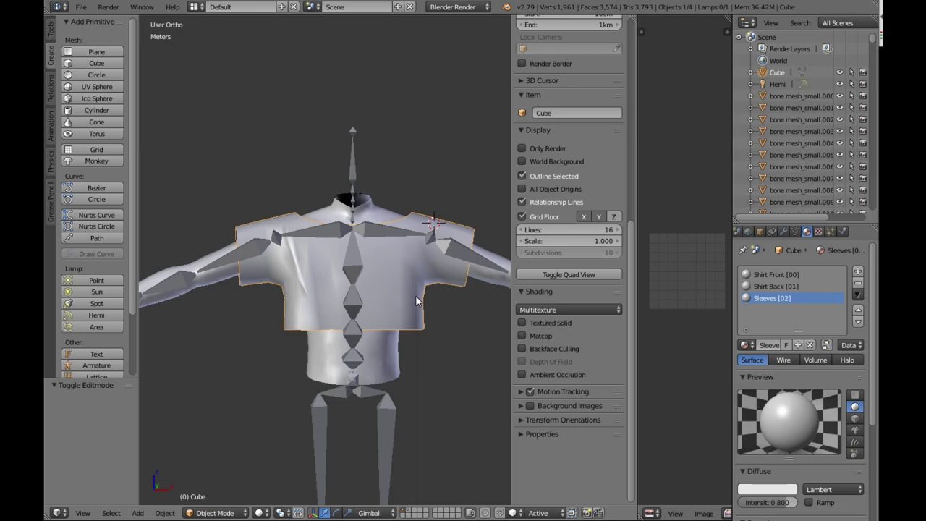
Parent the shirt to the skeleton using Armature Deform With Empty Groups
{"action": "right_click", "coordinate": [401, 433]}
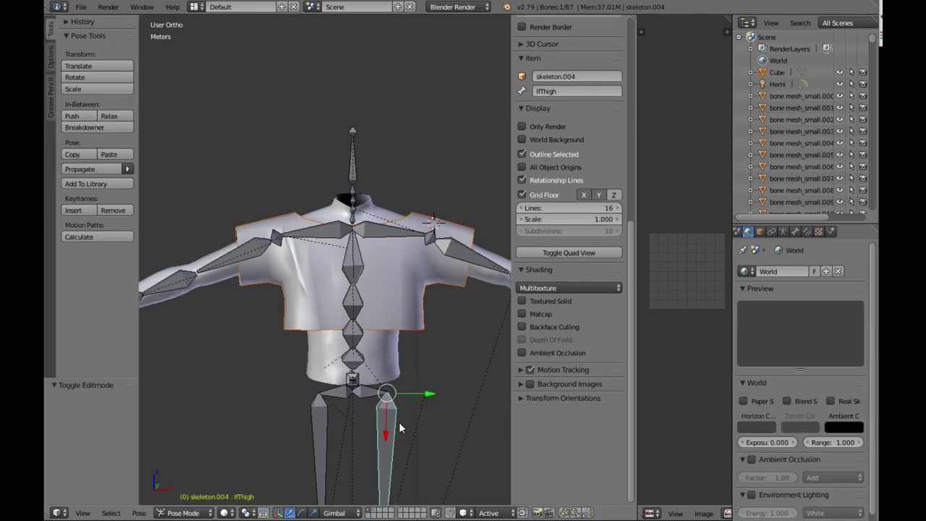
{"action": "key", "text": "ctrl+p"}
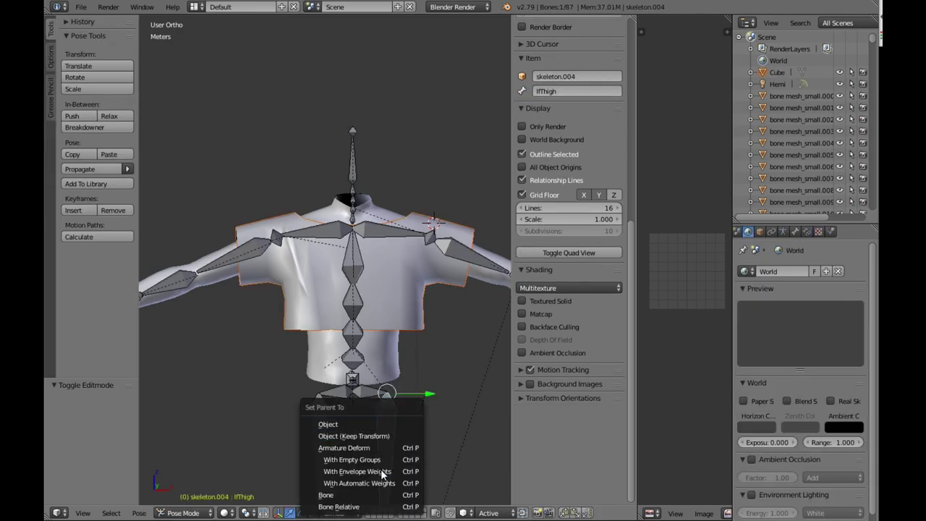
{"action": "left_click", "coordinate": [385, 460]}
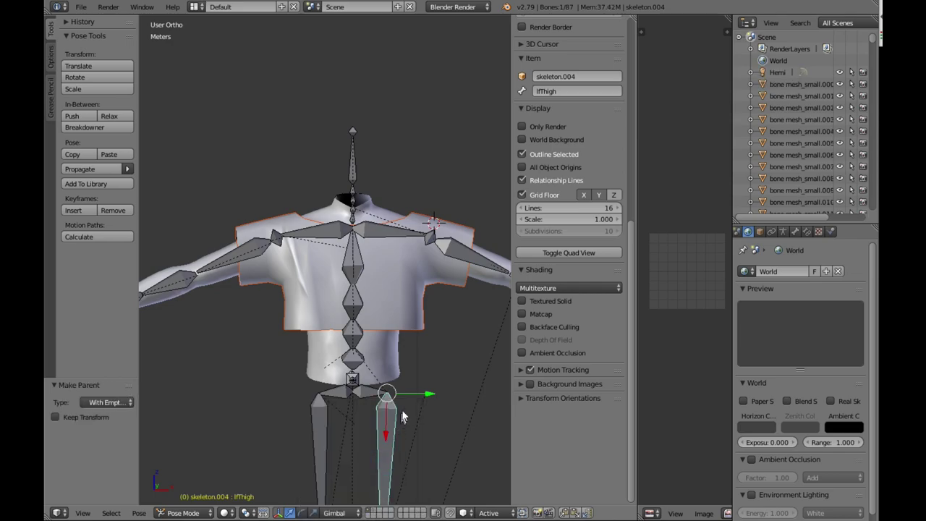
Select the Sporty body mesh, the skeleton and the shirt with the shirt active, and enter Weight Paint mode
{"action": "right_click", "coordinate": [425, 306]}
{"action": "right_click", "coordinate": [397, 348], "text": "shift"}
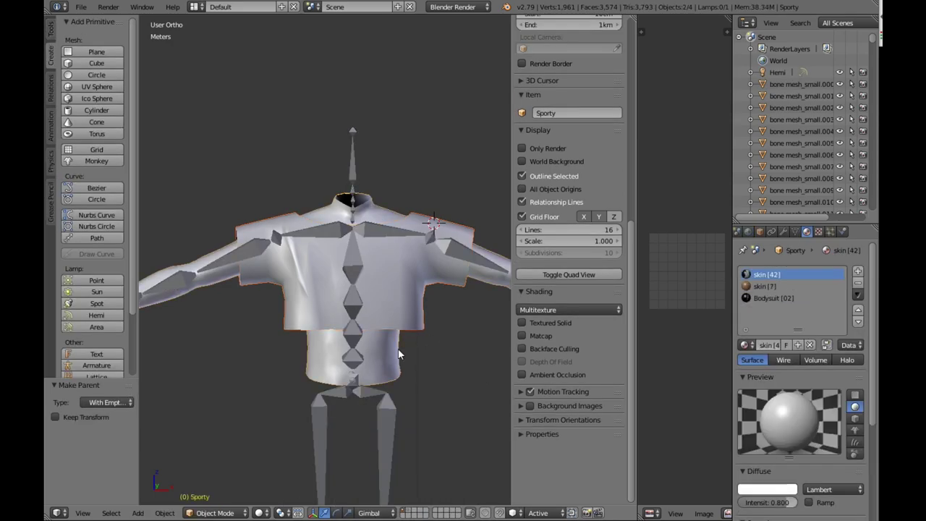
{"action": "right_click", "coordinate": [422, 327], "text": "shift"}
{"action": "right_click", "coordinate": [391, 417], "text": "shift"}
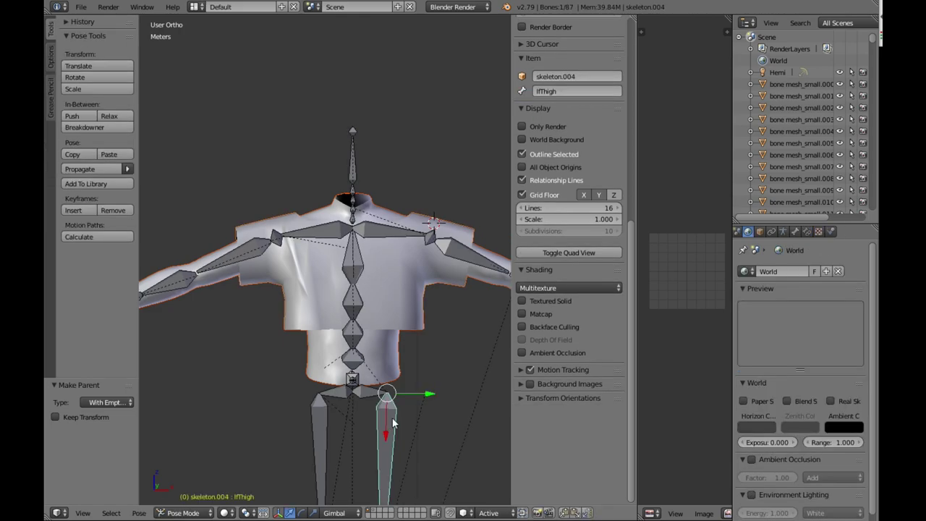
{"action": "right_click", "coordinate": [419, 307], "text": "shift"}
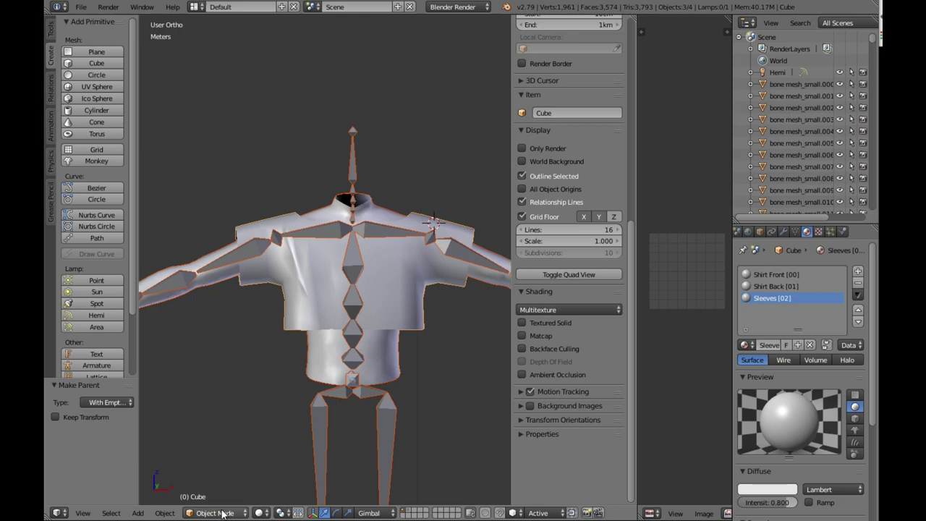
{"action": "left_click", "coordinate": [222, 513]}
{"action": "left_click", "coordinate": [219, 447]}
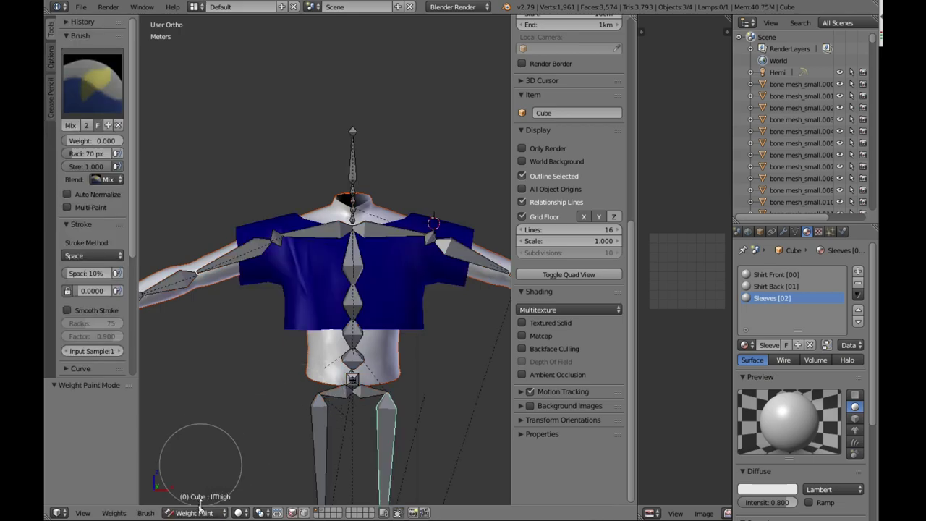
Select all shirt vertices using vertex masking and transfer the body's weights with source layers set to By Name
{"action": "left_click", "coordinate": [307, 513]}
{"action": "key", "text": "a"}
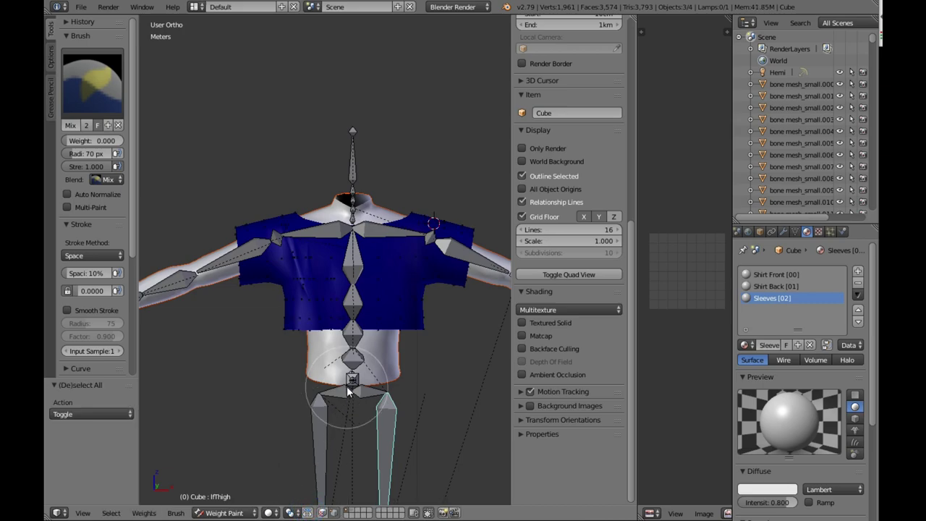
{"action": "scroll", "coordinate": [83, 347], "scroll_direction": "down", "scroll_amount": 2}
{"action": "scroll", "coordinate": [85, 339], "scroll_direction": "down", "scroll_amount": 6}
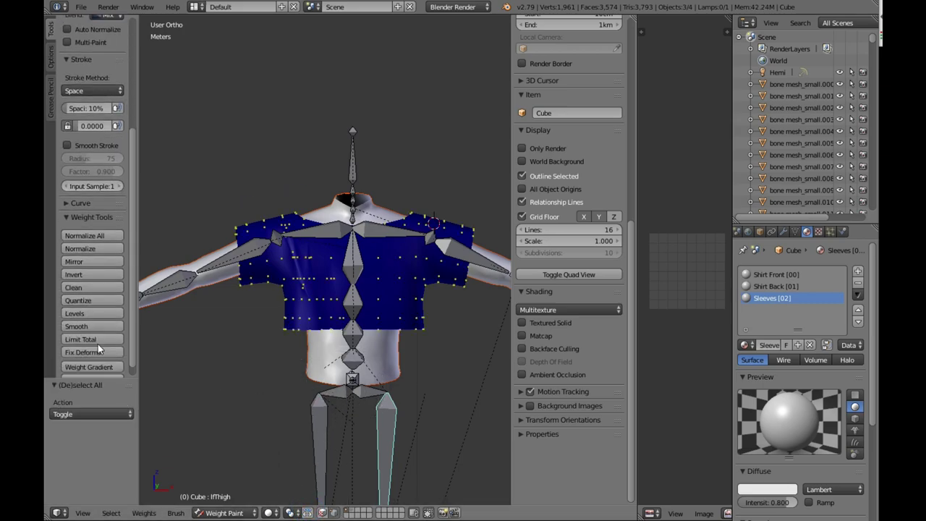
{"action": "left_click", "coordinate": [89, 367]}
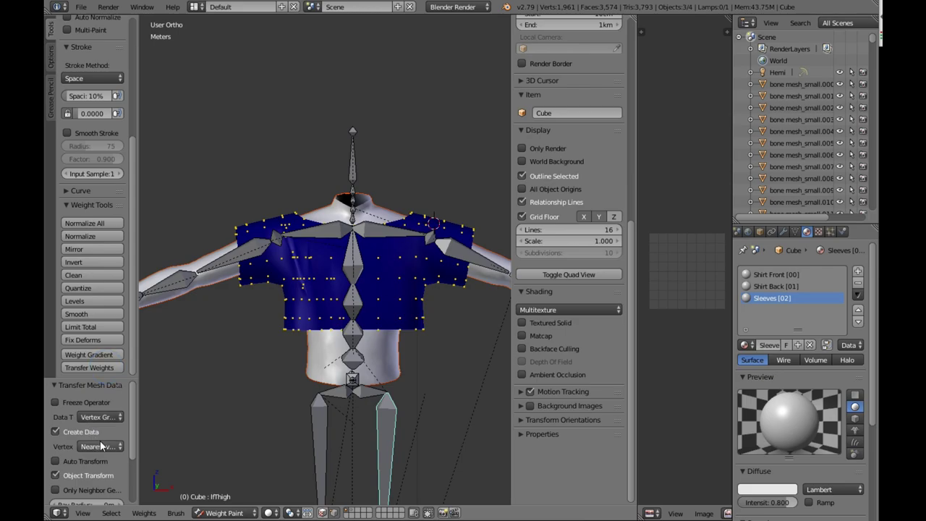
{"action": "scroll", "coordinate": [101, 446], "scroll_direction": "down", "scroll_amount": 3}
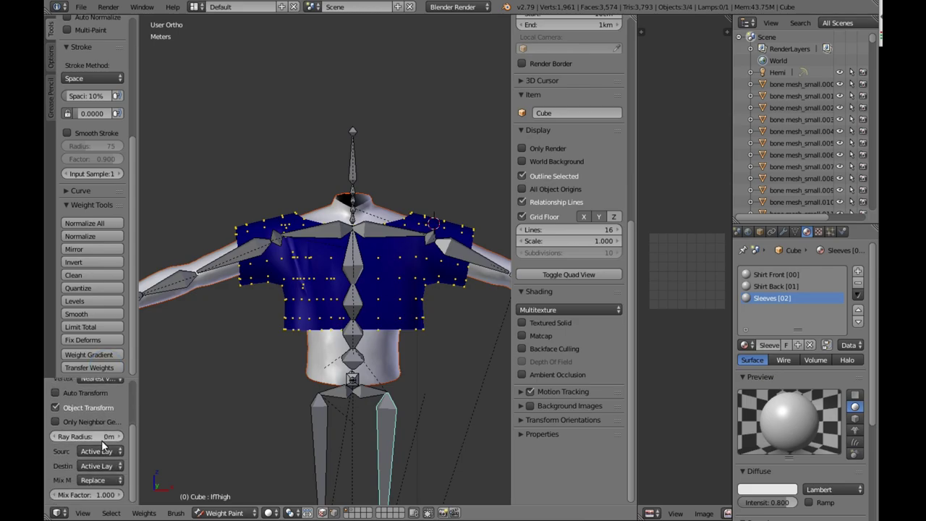
{"action": "left_click", "coordinate": [103, 452]}
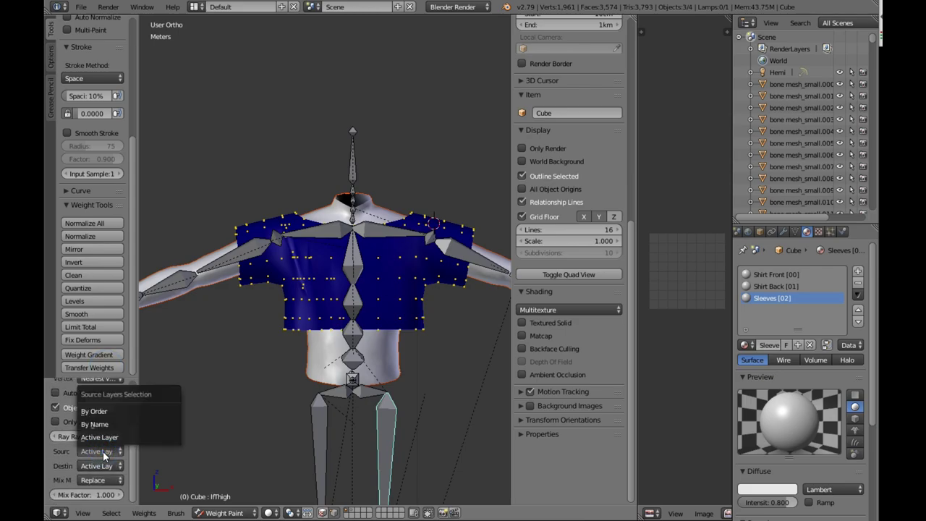
{"action": "left_click", "coordinate": [101, 424]}
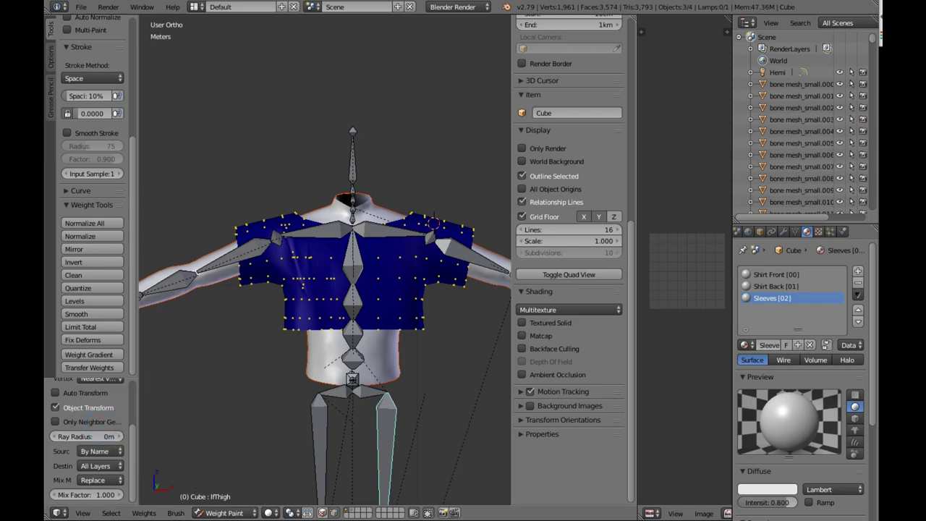
Play the animation to test the shirt's deformation, and reset all of the skeleton's bones in Pose Mode
{"action": "key", "text": "alt+a"}
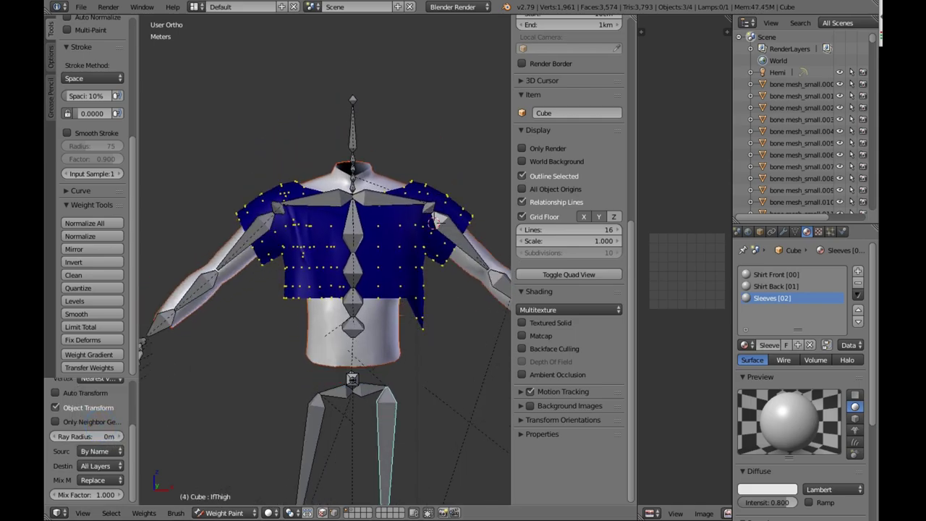
{"action": "left_click", "coordinate": [217, 512]}
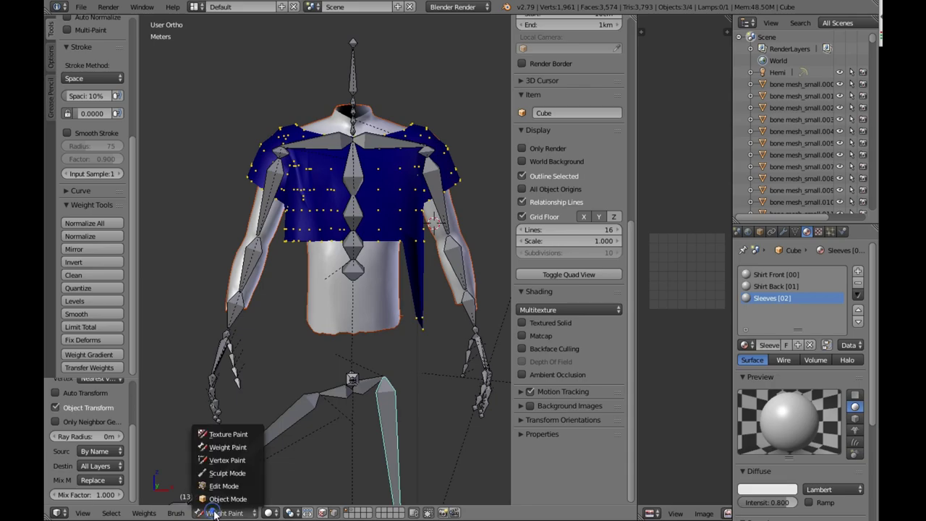
{"action": "left_click", "coordinate": [227, 498]}
{"action": "right_click", "coordinate": [294, 421]}
{"action": "key", "text": "ctrl+Tab"}
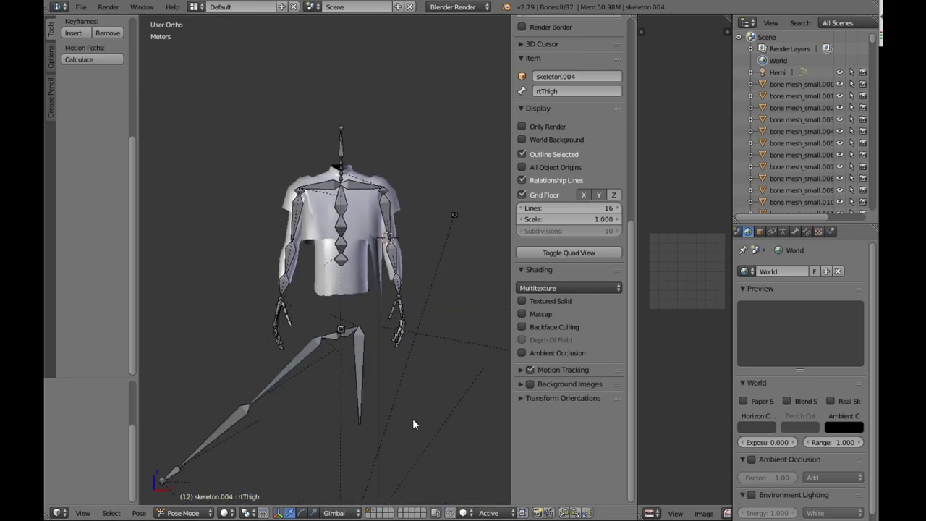
{"action": "key", "text": "a"}
Rotate the rtShoulder and lfShoulder bones so both arms hang down beside the torso
{"action": "right_click", "coordinate": [251, 257]}
{"action": "key", "text": "r"}
{"action": "left_click", "coordinate": [369, 311]}
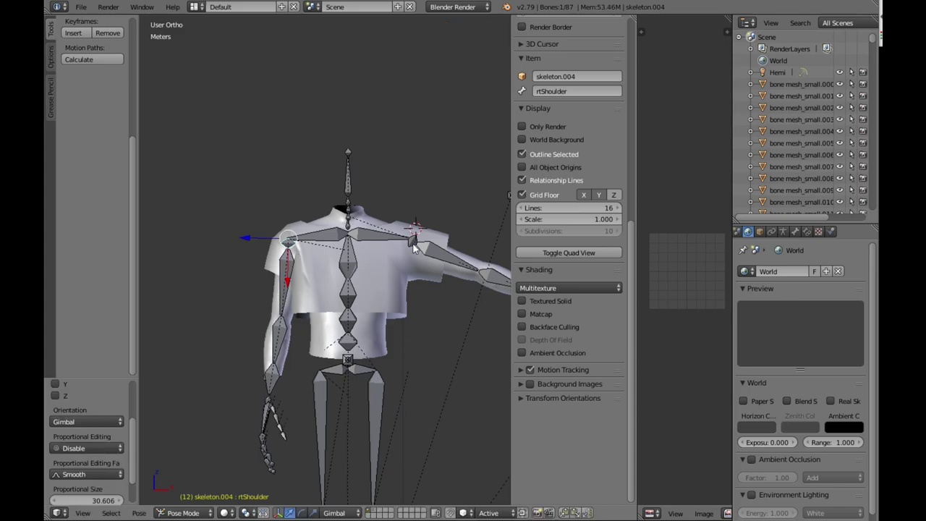
{"action": "right_click", "coordinate": [442, 253]}
{"action": "key", "text": "r"}
{"action": "left_click", "coordinate": [372, 355]}
Select both shoulder and clavicle bones and rotate them together around the global X axis
{"action": "right_click", "coordinate": [350, 264]}
{"action": "middle_click_drag", "start_coordinate": [354, 297], "coordinate": [434, 232]}
{"action": "right_click", "coordinate": [432, 224]}
{"action": "right_click", "coordinate": [474, 224], "text": "shift"}
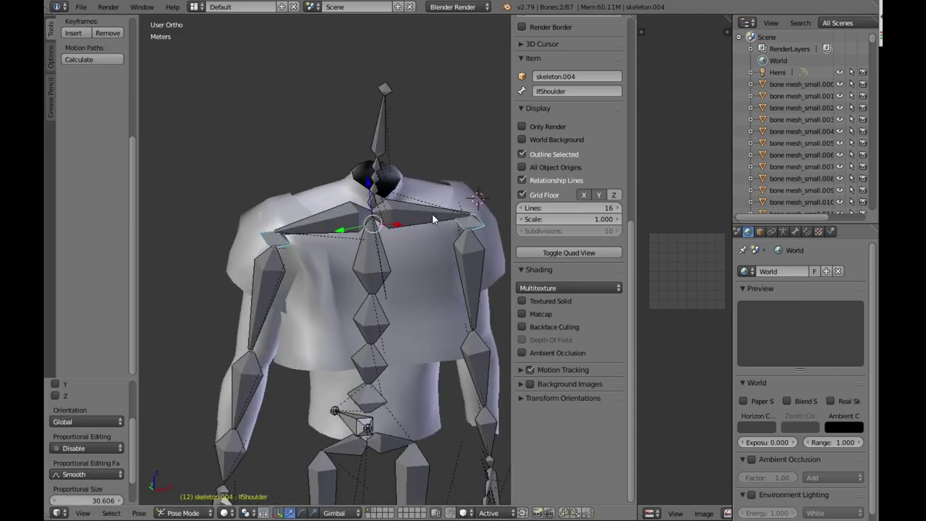
{"action": "right_click", "coordinate": [432, 216], "text": "shift"}
{"action": "right_click", "coordinate": [342, 221], "text": "shift"}
{"action": "key", "text": "r"}
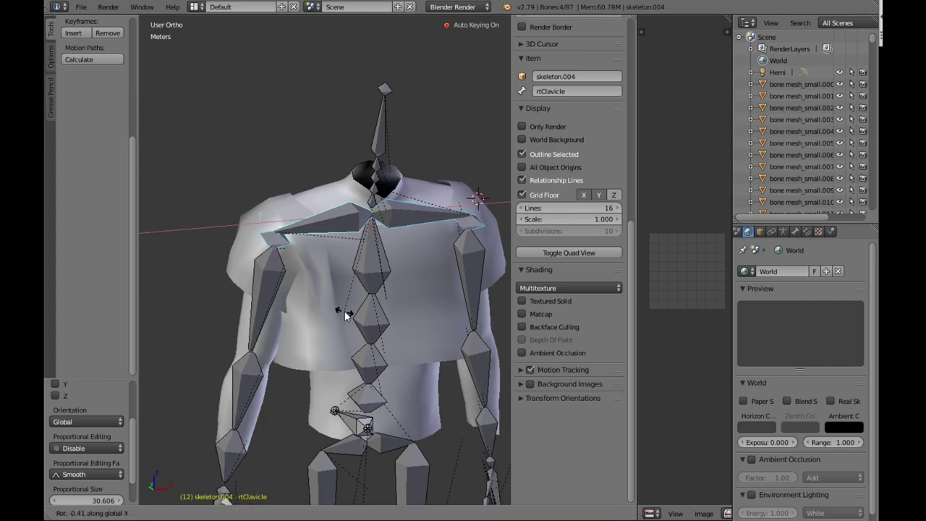
{"action": "key", "text": "x"}
{"action": "left_click", "coordinate": [375, 351]}
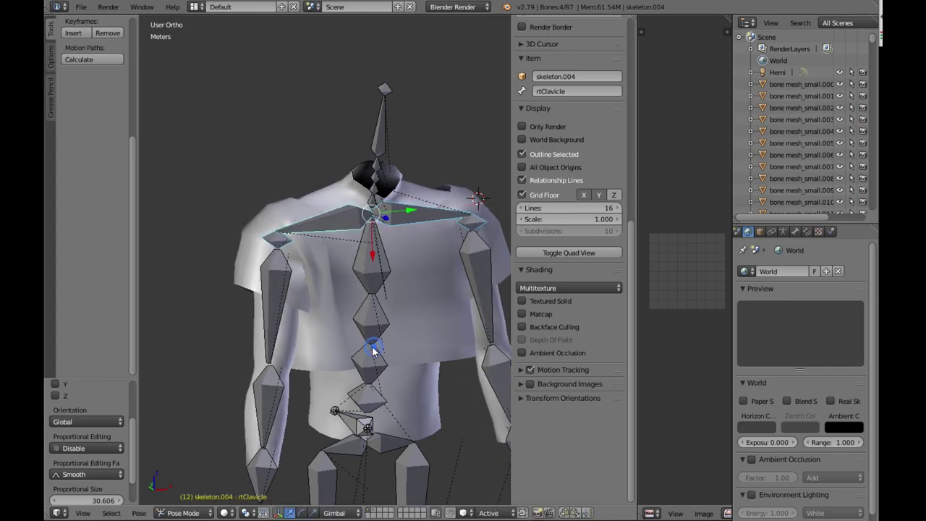
Rotate the rtClavicle and lfClavicle bones slightly downward to lower both shoulders
{"action": "middle_click_drag", "start_coordinate": [374, 346], "coordinate": [317, 322]}
{"action": "scroll", "coordinate": [319, 322], "scroll_direction": "down", "scroll_amount": 2}
{"action": "scroll", "coordinate": [289, 256], "scroll_direction": "up", "scroll_amount": 3}
{"action": "right_click", "coordinate": [280, 215]}
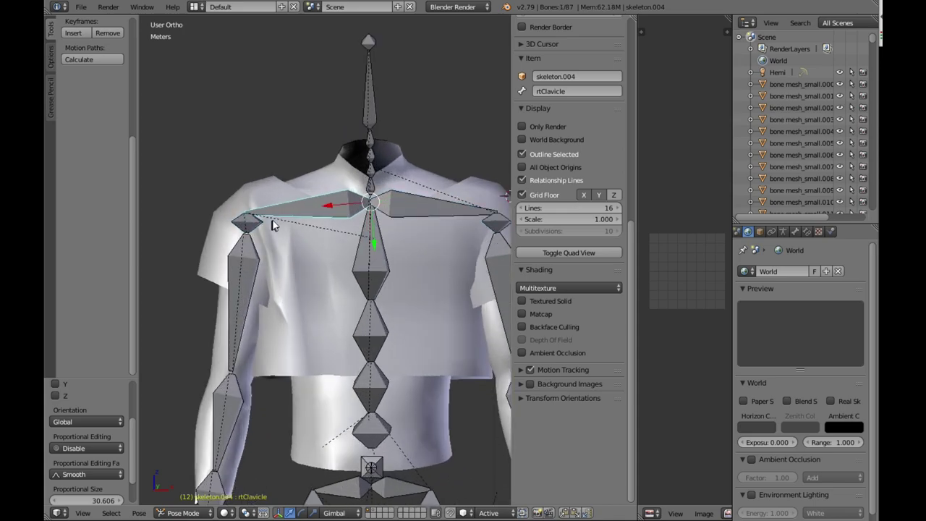
{"action": "key", "text": "r"}
{"action": "left_click", "coordinate": [264, 270]}
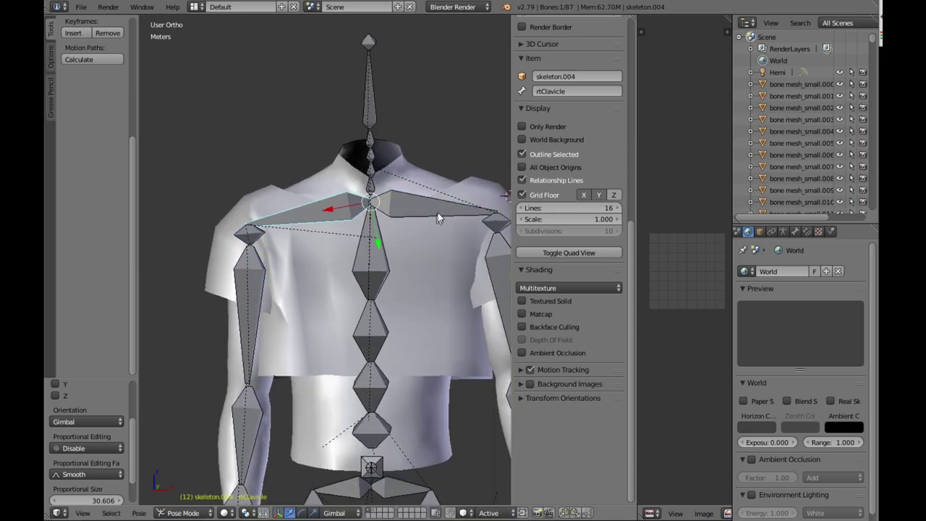
{"action": "right_click", "coordinate": [438, 212]}
{"action": "key", "text": "r"}
{"action": "left_click", "coordinate": [441, 231]}
Rotate the rtShoulder and rtBicep bones slightly so the right arm angles away from the torso
{"action": "right_click", "coordinate": [257, 238]}
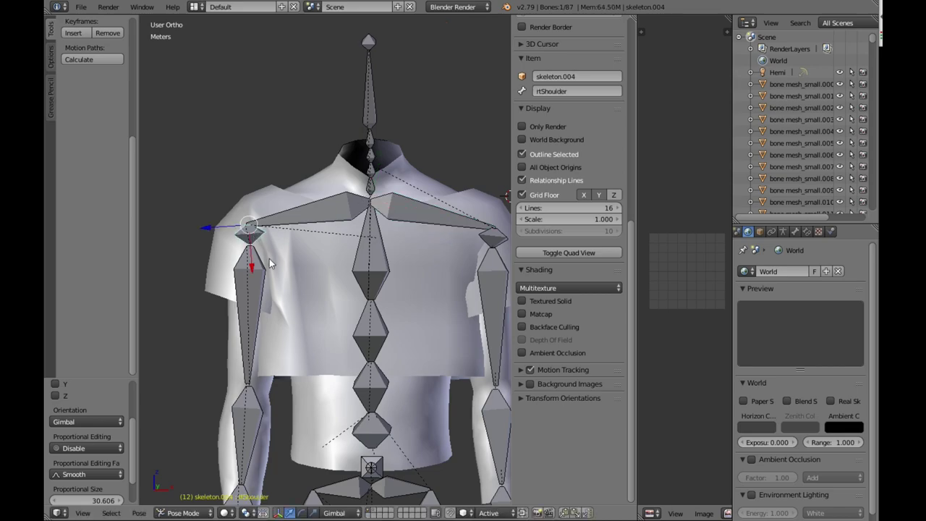
{"action": "key", "text": "r"}
{"action": "left_click", "coordinate": [262, 261]}
{"action": "right_click", "coordinate": [247, 311]}
{"action": "key", "text": "r"}
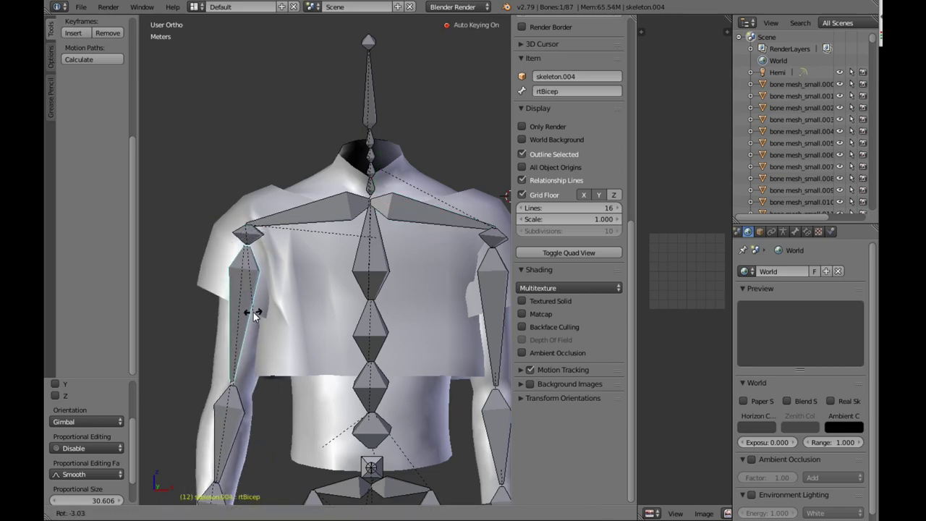
{"action": "left_click", "coordinate": [252, 307]}
Rotate the lfShoulder and lfbicep bones slightly outward to match the opposite arm
{"action": "scroll", "coordinate": [246, 275], "scroll_direction": "down", "scroll_amount": 2}
{"action": "right_click", "coordinate": [443, 247]}
{"action": "key", "text": "r"}
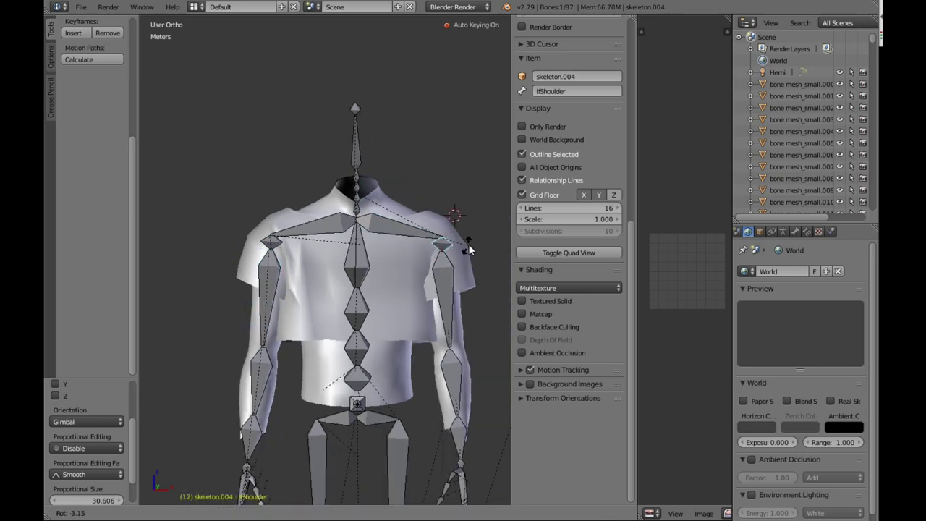
{"action": "left_click", "coordinate": [469, 253]}
{"action": "right_click", "coordinate": [447, 290]}
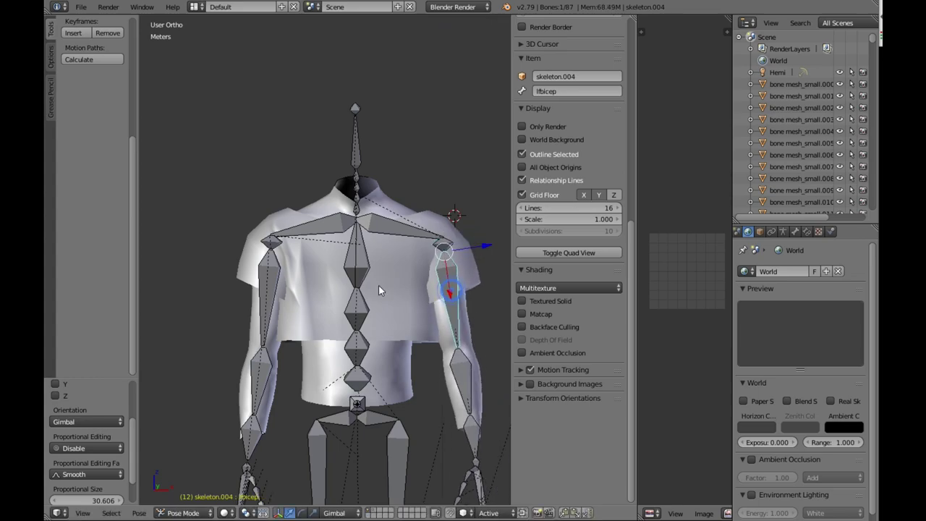
Open the shirt in Edit Mode with Only Render enabled, and show its mesh data with the vertex groups
{"action": "right_click", "coordinate": [402, 282]}
{"action": "left_click", "coordinate": [215, 512]}
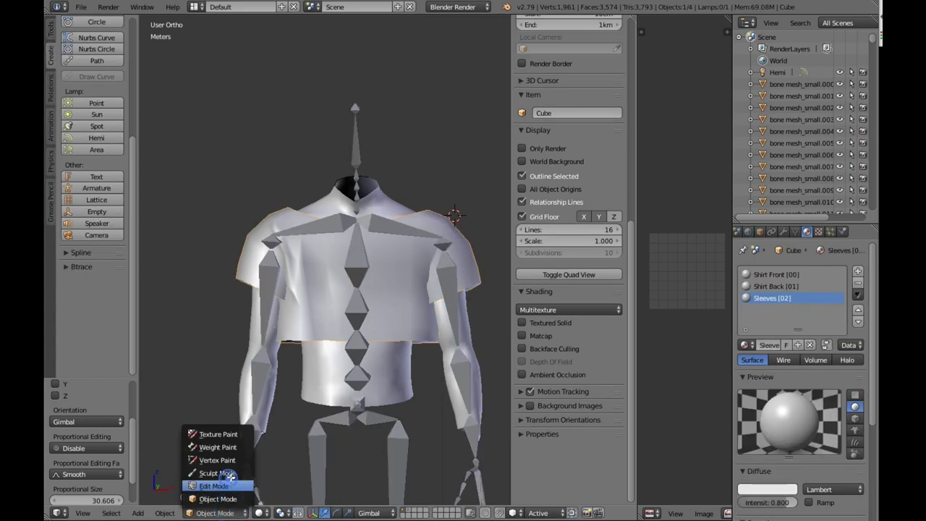
{"action": "left_click", "coordinate": [210, 486]}
{"action": "left_click", "coordinate": [551, 68]}
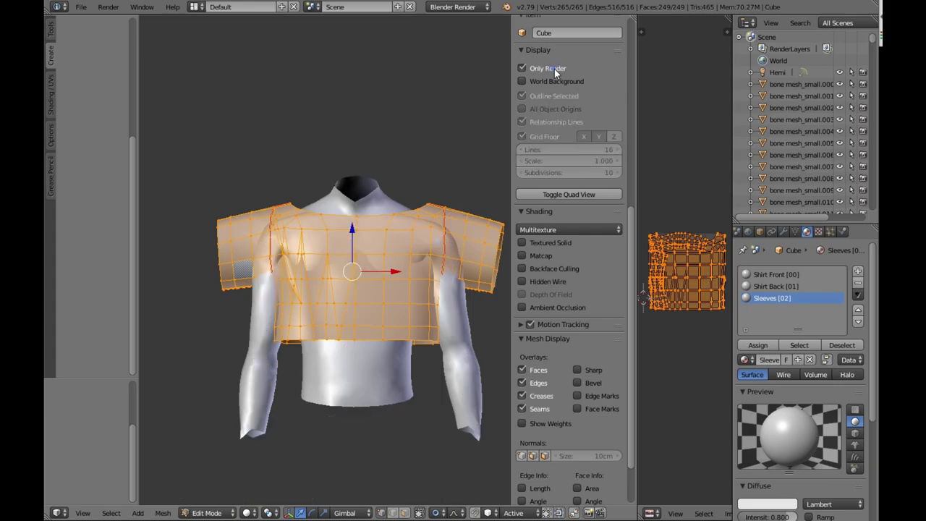
{"action": "left_click", "coordinate": [797, 232]}
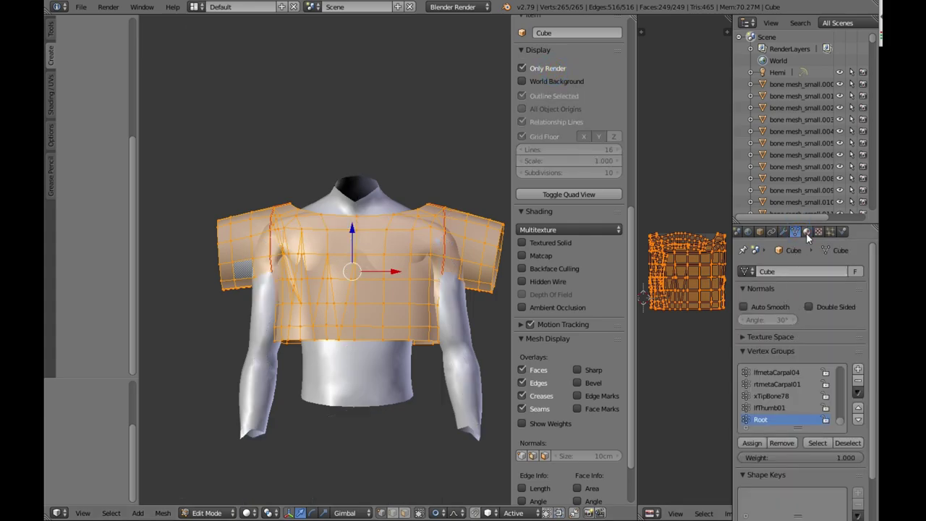
Set the shirt's Armature modifier to adjust the edit cage to its result in Edit Mode
{"action": "left_click", "coordinate": [806, 232]}
{"action": "left_click", "coordinate": [796, 232]}
{"action": "left_click", "coordinate": [784, 232]}
{"action": "left_click", "coordinate": [816, 288]}
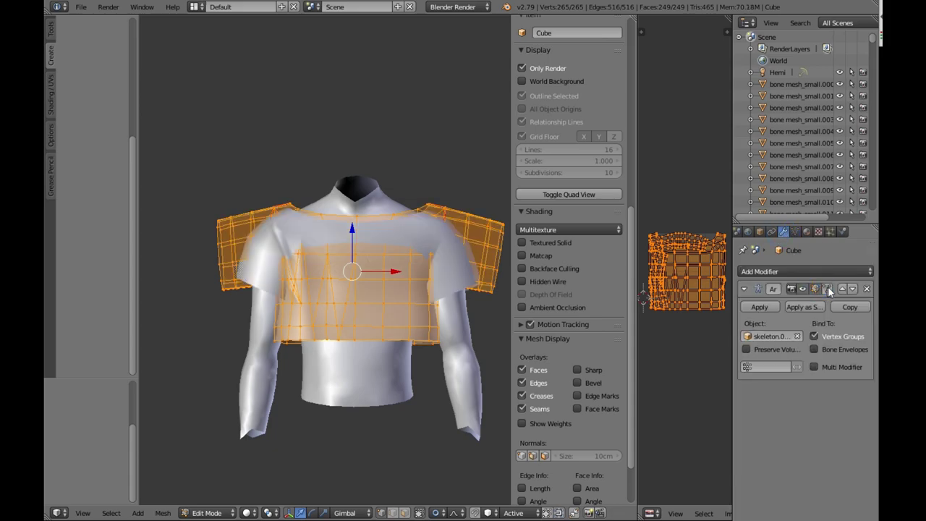
{"action": "left_click", "coordinate": [827, 288]}
Add a centred edge loop around the avatar's right sleeve, just outside the shoulder seam
{"action": "scroll", "coordinate": [576, 283], "scroll_direction": "up", "scroll_amount": 3}
{"action": "scroll", "coordinate": [406, 306], "scroll_direction": "up", "scroll_amount": 2}
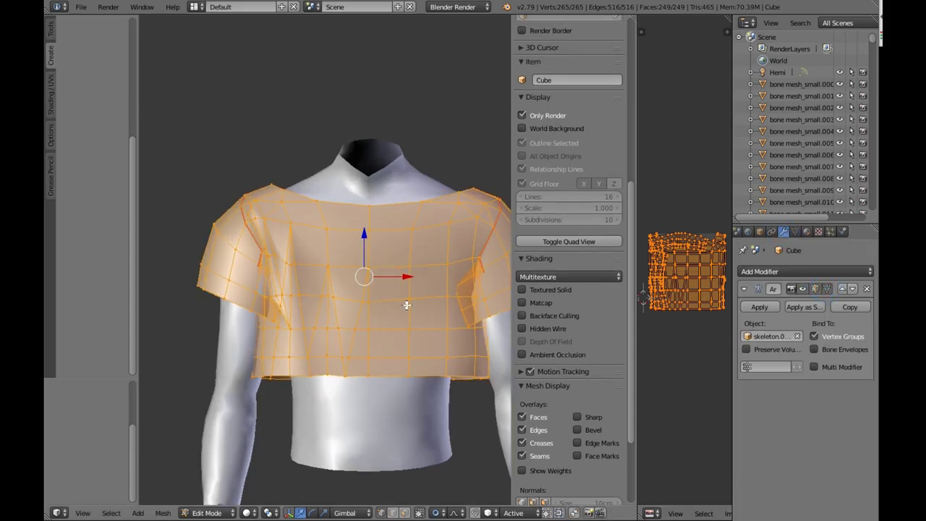
{"action": "middle_click_drag", "start_coordinate": [427, 334], "coordinate": [445, 349], "text": "shift"}
{"action": "scroll", "coordinate": [269, 309], "scroll_direction": "up", "scroll_amount": 1}
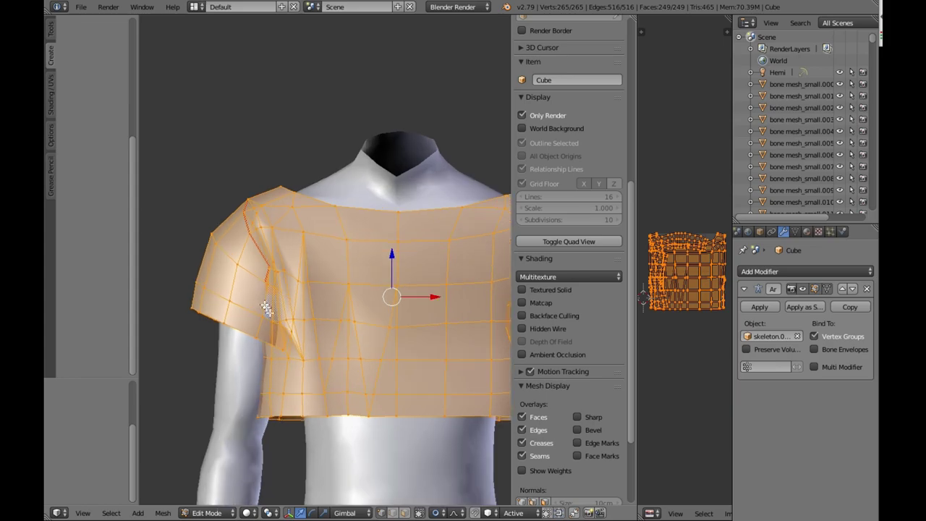
{"action": "key", "text": "ctrl+r"}
{"action": "left_click", "coordinate": [230, 240]}
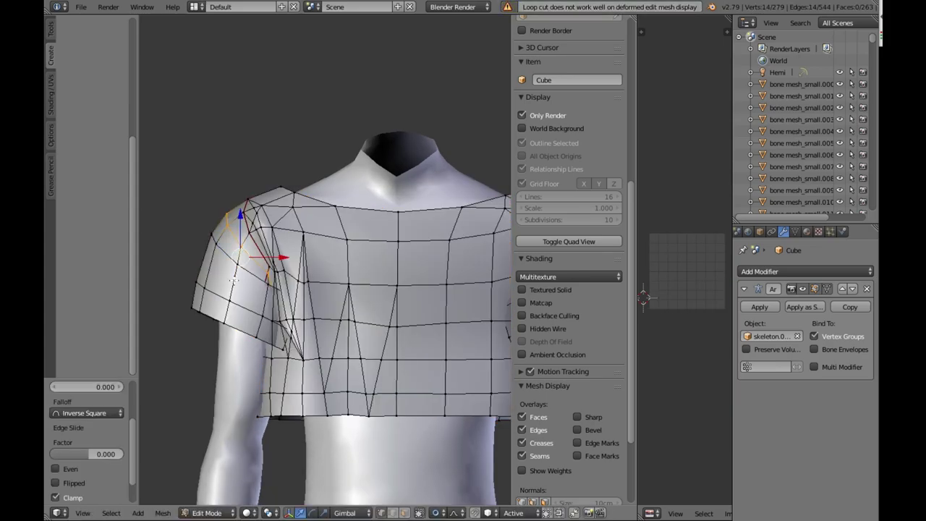
Add a matching centred edge loop around the avatar's left sleeve, just outside the shoulder seam
{"action": "scroll", "coordinate": [362, 270], "scroll_direction": "down", "scroll_amount": 1}
{"action": "middle_click_drag", "start_coordinate": [445, 268], "coordinate": [386, 266], "text": "shift"}
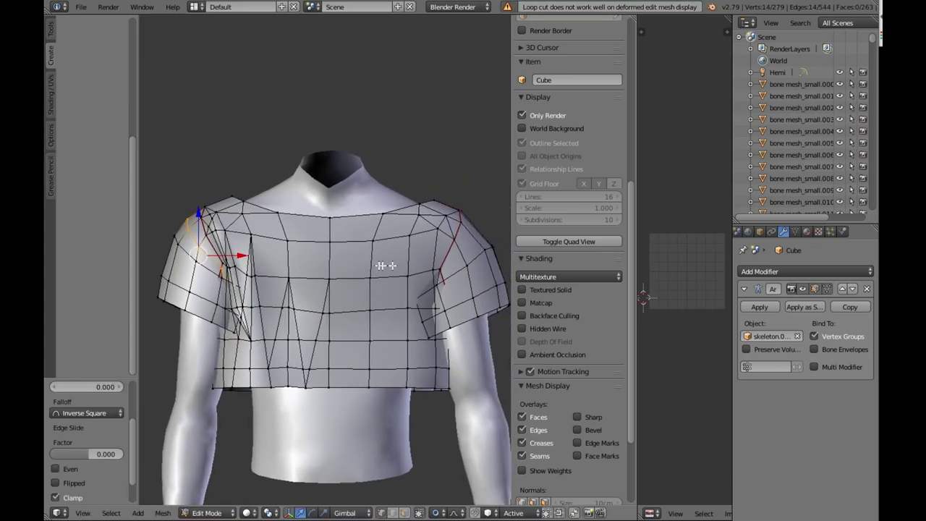
{"action": "key", "text": "ctrl+r"}
{"action": "left_click", "coordinate": [435, 253]}
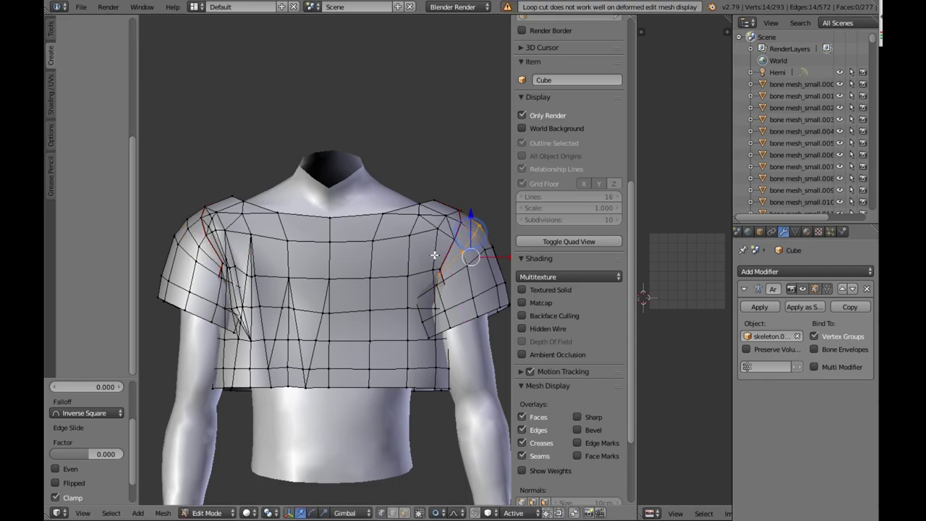
Select the two back armpit vertices and examine the shirt's deformation from the back and the avatar's left side
{"action": "middle_click_drag", "start_coordinate": [361, 255], "coordinate": [242, 268]}
{"action": "scroll", "coordinate": [217, 257], "scroll_direction": "up", "scroll_amount": 2}
{"action": "right_click", "coordinate": [219, 258]}
{"action": "scroll", "coordinate": [423, 269], "scroll_direction": "down", "scroll_amount": 1}
{"action": "scroll", "coordinate": [233, 261], "scroll_direction": "up", "scroll_amount": 1}
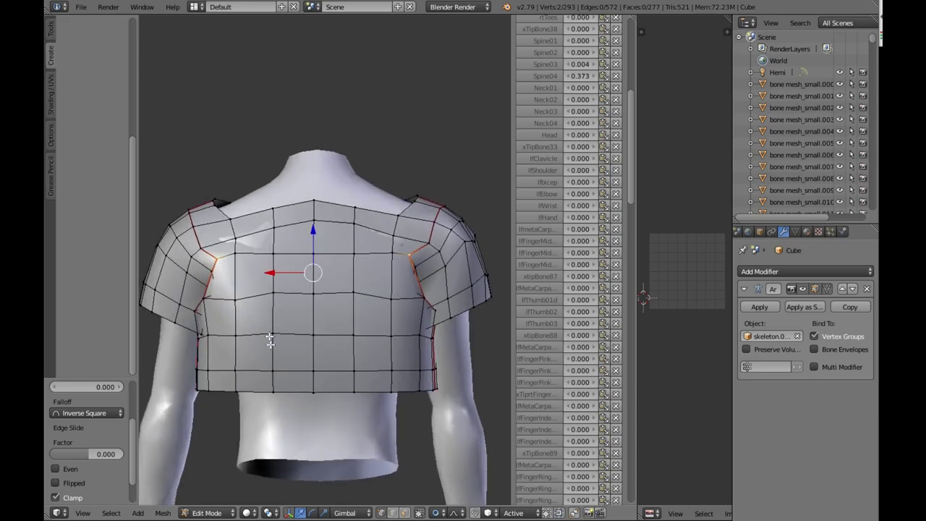
{"action": "left_click", "coordinate": [286, 520]}
{"action": "left_click", "coordinate": [246, 520]}
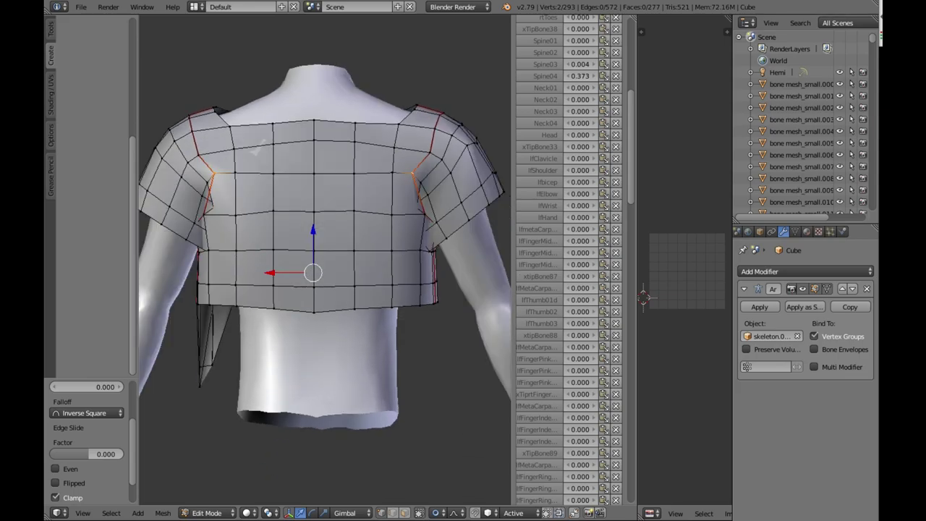
{"action": "mouse_move", "coordinate": [217, 520]}
{"action": "left_mouse_down"}
{"action": "mouse_move", "coordinate": [190, 519]}
{"action": "mouse_move", "coordinate": [212, 520]}
{"action": "left_mouse_up"}
{"action": "middle_click_drag", "start_coordinate": [270, 422], "coordinate": [413, 421]}
{"action": "scroll", "coordinate": [413, 421], "scroll_direction": "up", "scroll_amount": 3}
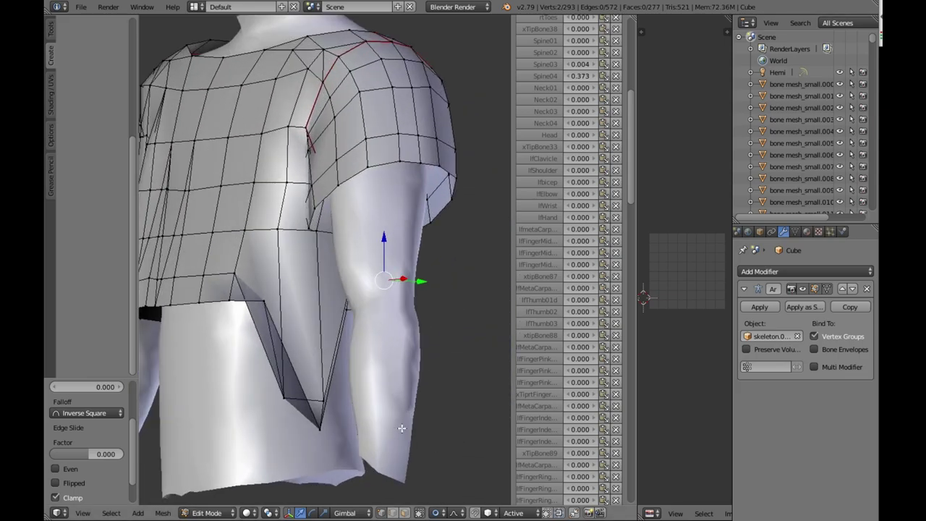
Select a drooping side hem vertex and its correctly placed neighbour, and examine the vertex weights
{"action": "right_click", "coordinate": [272, 395]}
{"action": "right_click", "coordinate": [264, 301], "text": "shift"}
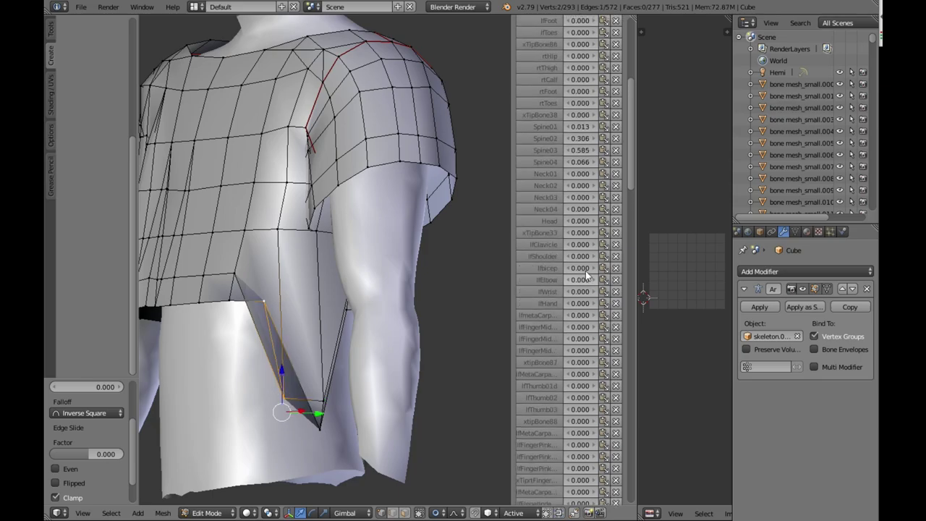
{"action": "scroll", "coordinate": [599, 238], "scroll_direction": "up", "scroll_amount": 10}
{"action": "scroll", "coordinate": [601, 230], "scroll_direction": "down", "scroll_amount": 7}
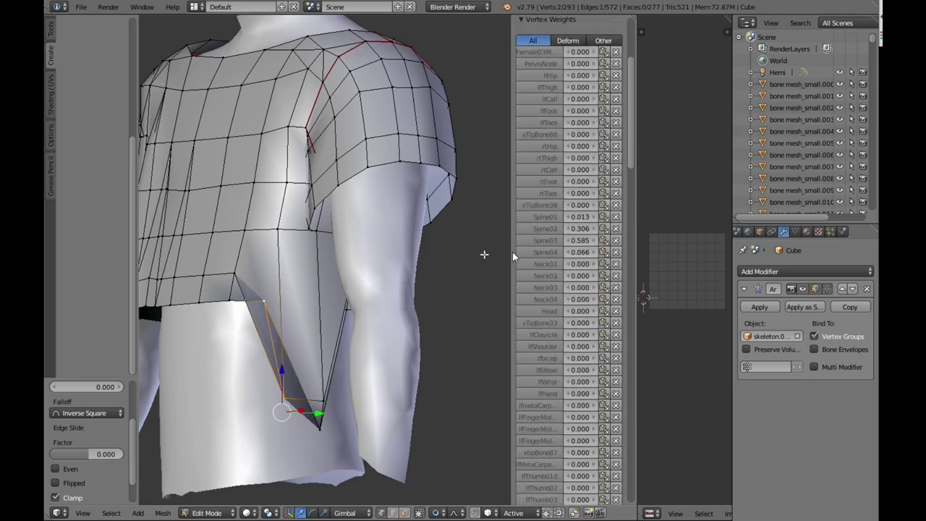
{"action": "scroll", "coordinate": [350, 277], "scroll_direction": "down", "scroll_amount": 4}
Limit the weights of all the shirt's vertices to a total of 5 across all groups
{"action": "key", "text": "a"}
{"action": "key", "text": "a"}
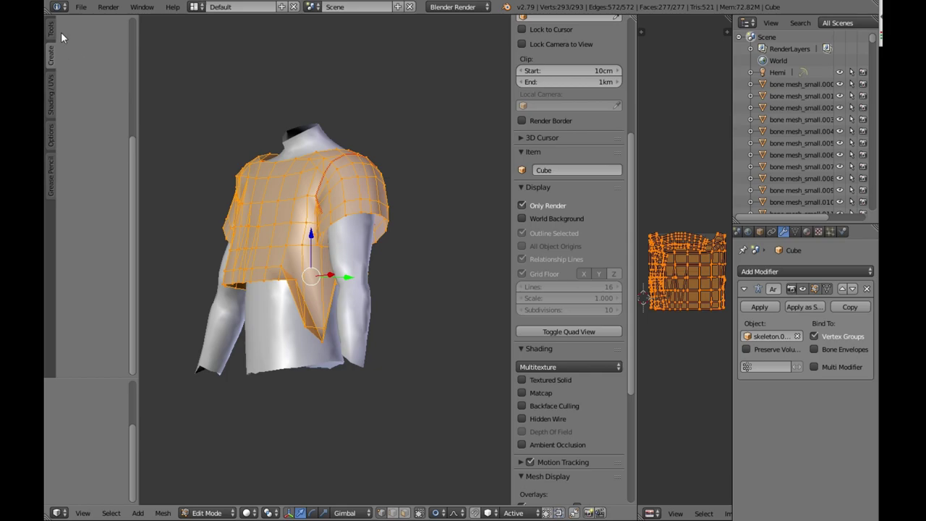
{"action": "left_click", "coordinate": [52, 30]}
{"action": "scroll", "coordinate": [101, 328], "scroll_direction": "down", "scroll_amount": 6}
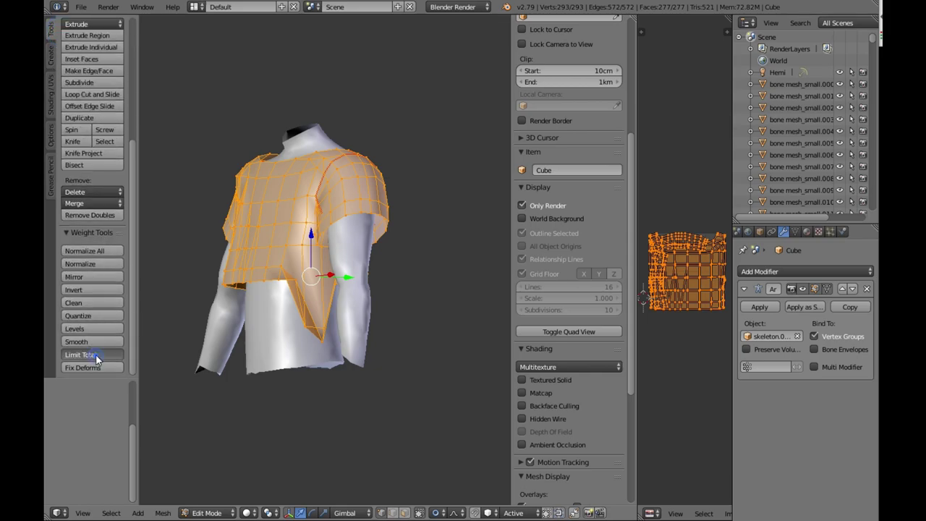
{"action": "left_click", "coordinate": [91, 354]}
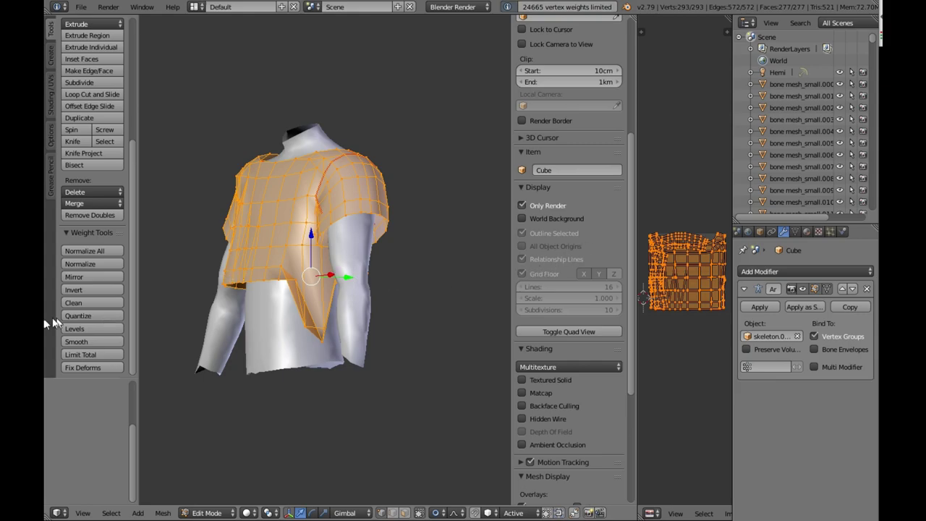
{"action": "left_click", "coordinate": [128, 440]}
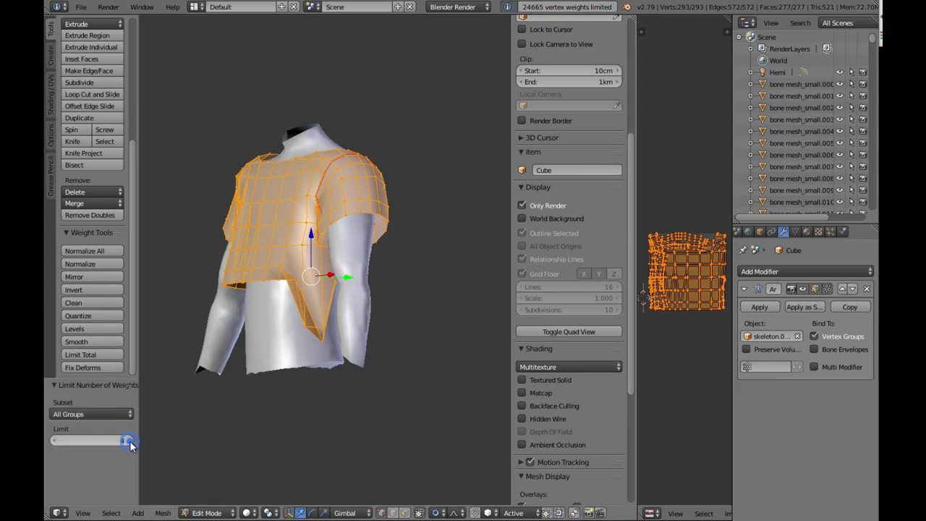
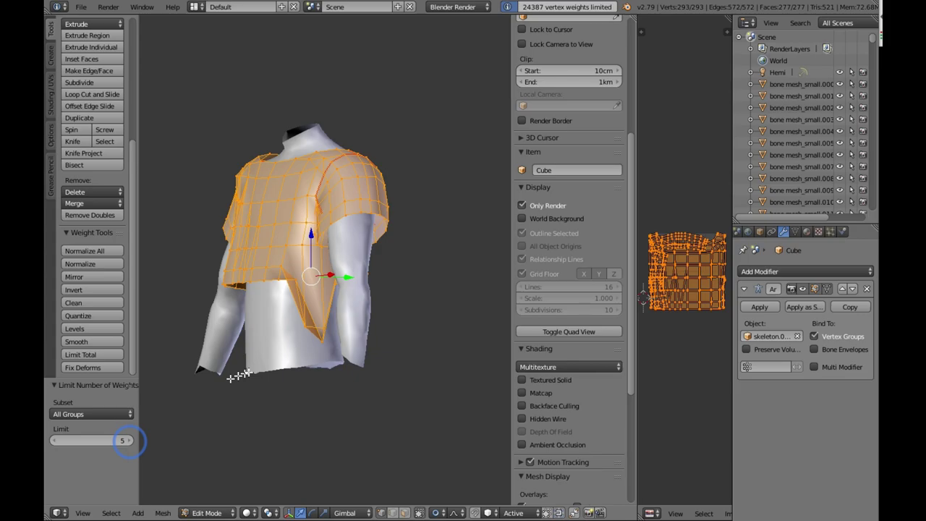
Select three drooping vertices at the side hem, with the neighbouring correctly placed hem vertex as the active one
{"action": "middle_click_drag", "start_coordinate": [296, 347], "coordinate": [324, 349]}
{"action": "scroll", "coordinate": [330, 358], "scroll_direction": "up", "scroll_amount": 2}
{"action": "right_click", "coordinate": [338, 372]}
{"action": "right_click", "coordinate": [339, 355], "text": "shift"}
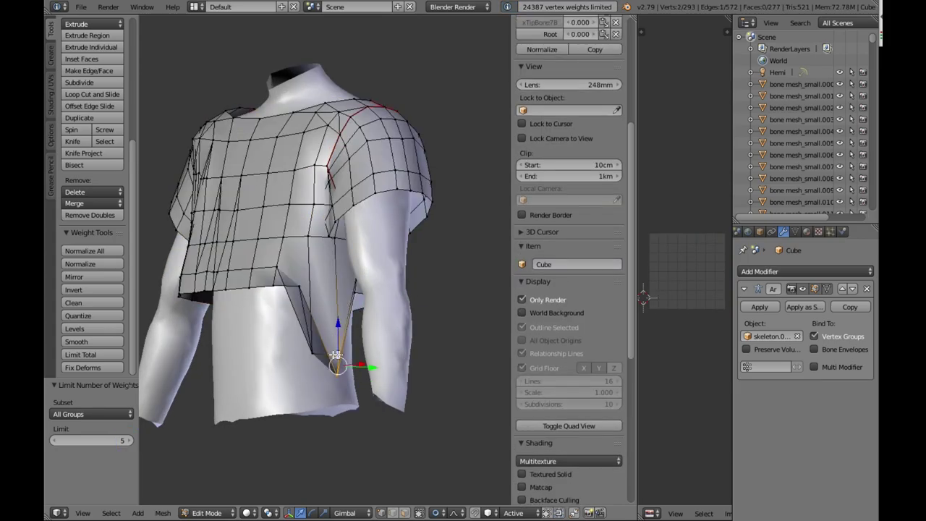
{"action": "right_click", "coordinate": [312, 352], "text": "shift"}
{"action": "right_click", "coordinate": [308, 290], "text": "shift"}
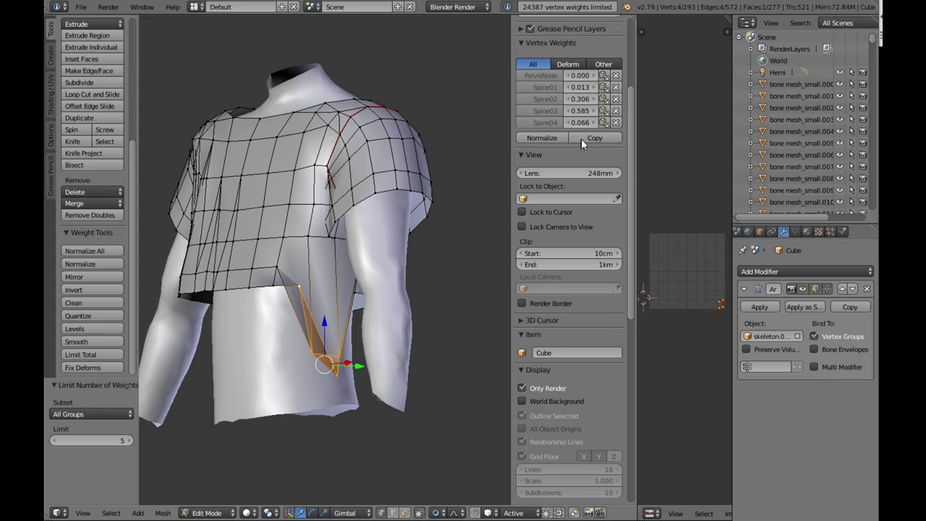
Copy the active vertex's weights to the other selected vertices at the stretched front hem
{"action": "left_click", "coordinate": [584, 137]}
{"action": "middle_click_drag", "start_coordinate": [497, 240], "coordinate": [299, 224]}
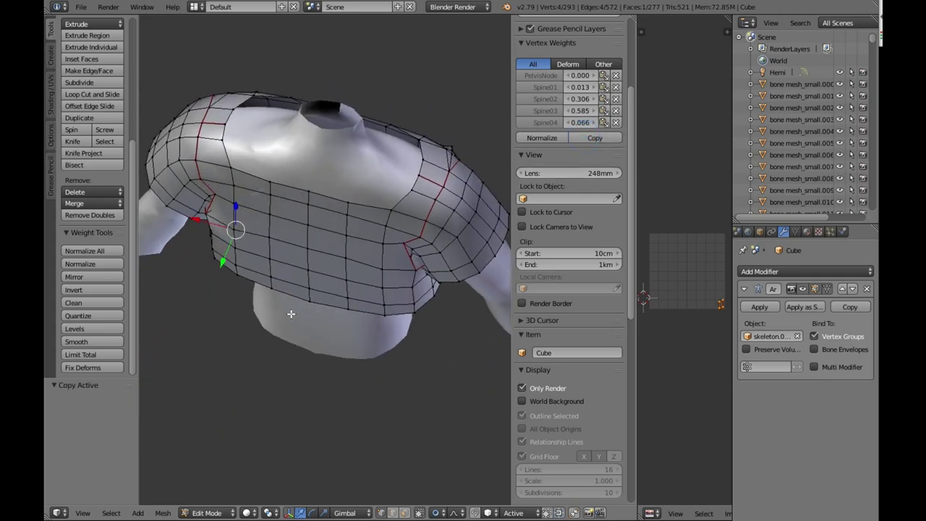
Move two vertices in the upper back row along Y, one by about 1.29 m and its neighbour by about 1.91 m
{"action": "scroll", "coordinate": [299, 223], "scroll_direction": "up", "scroll_amount": 4}
{"action": "right_click", "coordinate": [233, 154]}
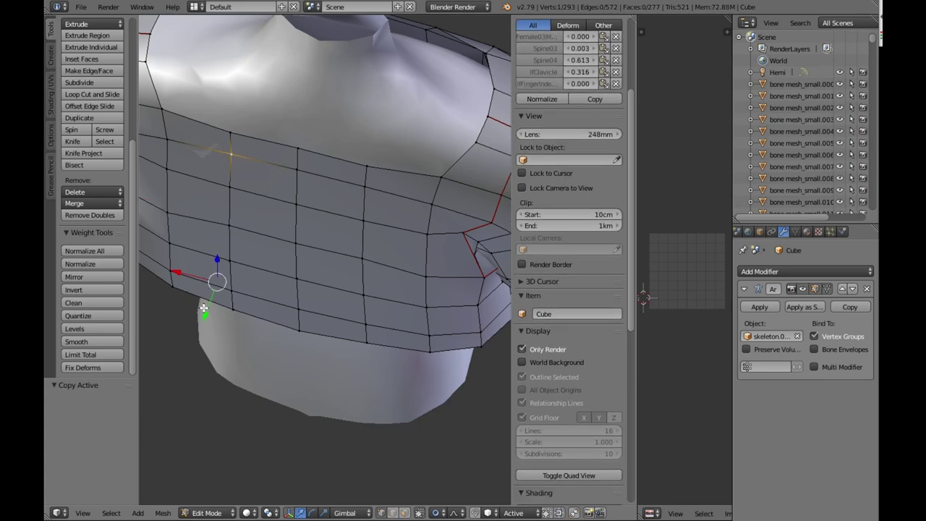
{"action": "left_click_drag", "start_coordinate": [204, 309], "coordinate": [289, 212]}
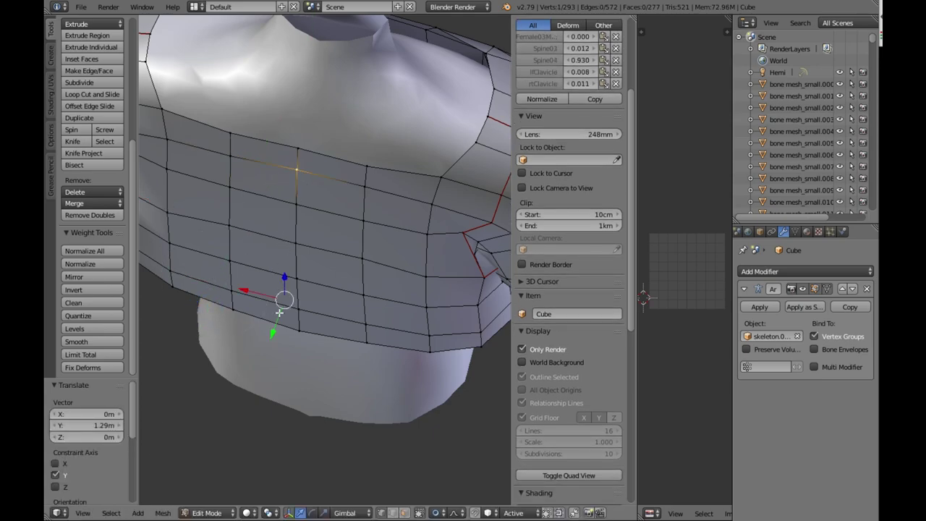
{"action": "left_click_drag", "start_coordinate": [279, 313], "coordinate": [331, 274]}
Extrude the neckline edge loop in place and scale it to about 0.927 with proportional editing disabled
{"action": "right_click", "coordinate": [416, 192], "text": "alt"}
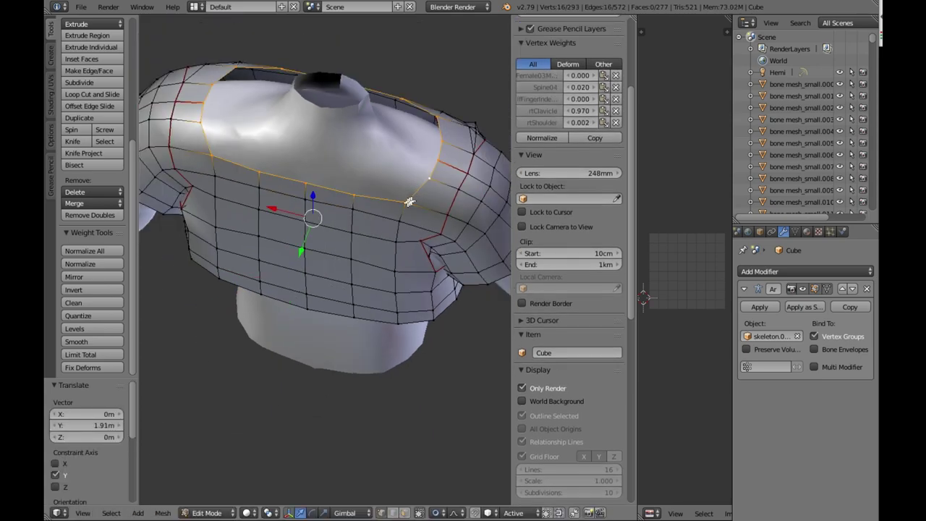
{"action": "middle_click_drag", "start_coordinate": [417, 192], "coordinate": [203, 201]}
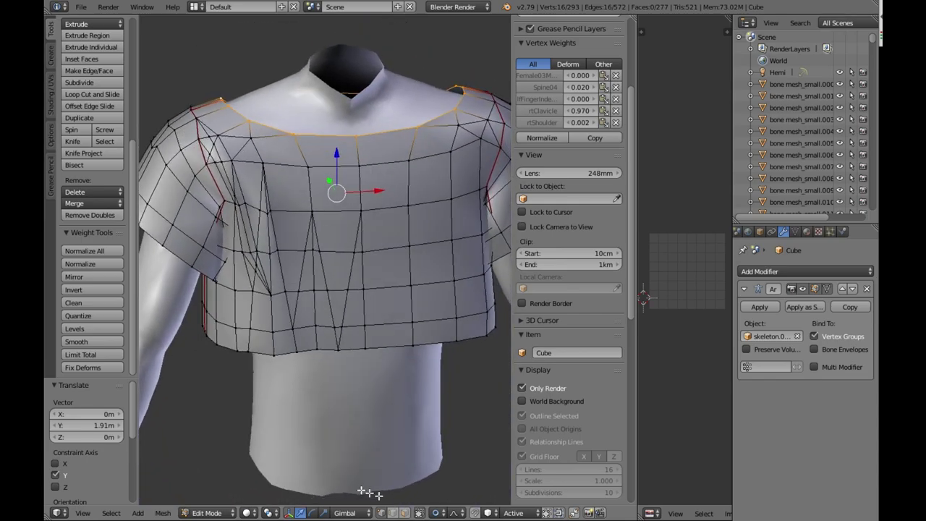
{"action": "right_click", "coordinate": [405, 381]}
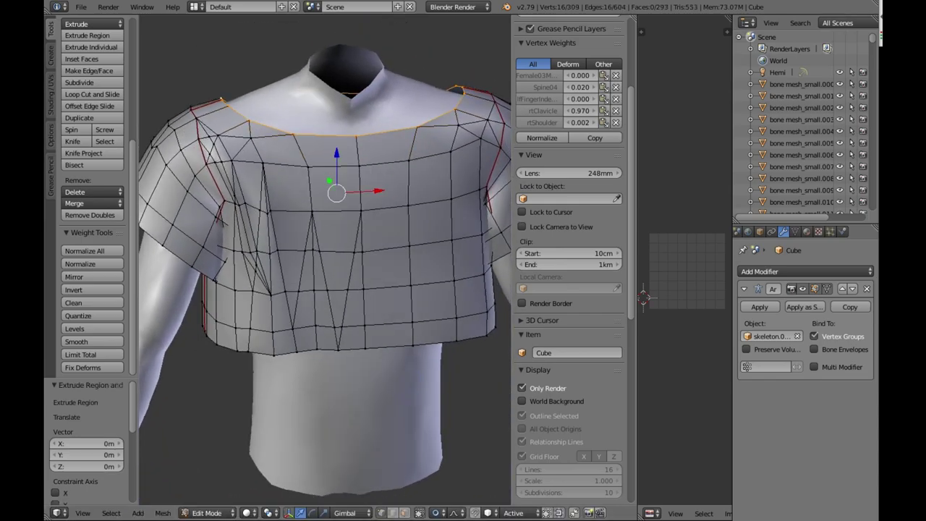
{"action": "left_click", "coordinate": [442, 515]}
{"action": "left_click", "coordinate": [449, 495]}
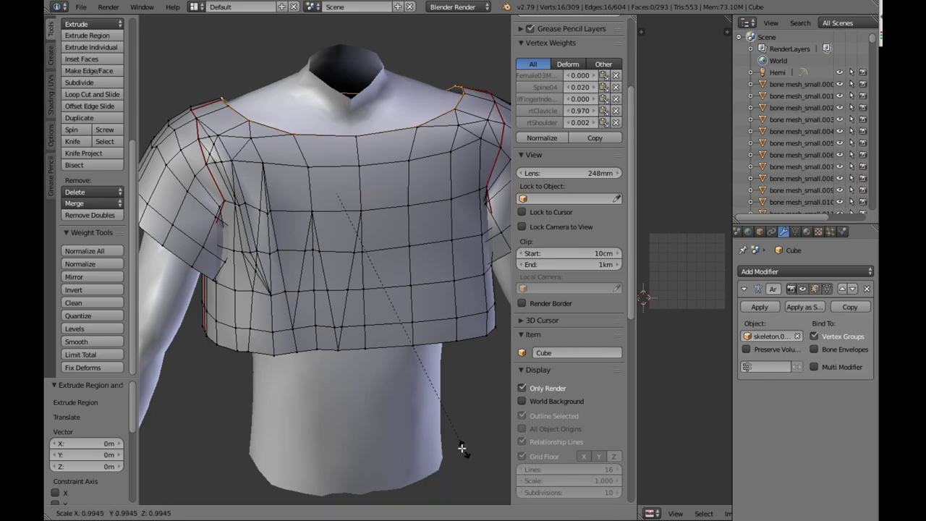
{"action": "left_click", "coordinate": [447, 436]}
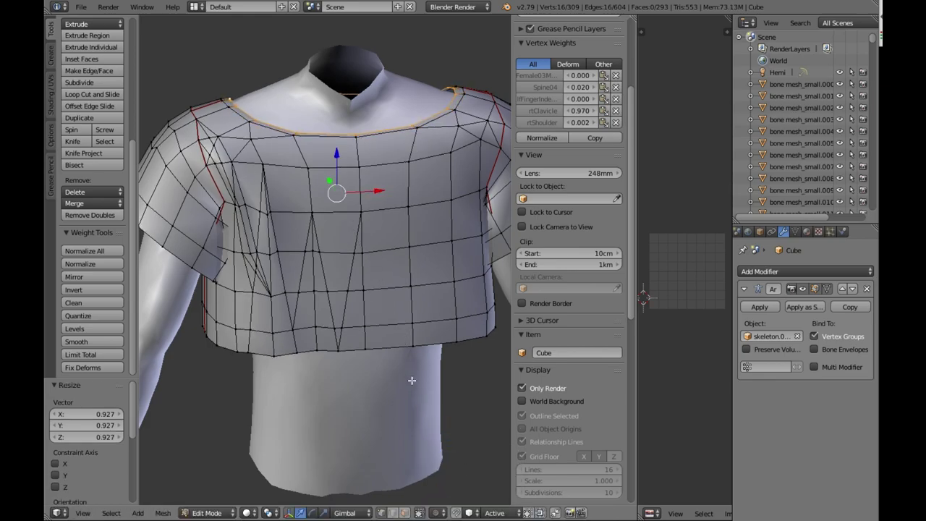
Extrude the neckline loop upward about 46 cm, then scale the new ring and shift it about 1.02 m along Y
{"action": "middle_click_drag", "start_coordinate": [413, 378], "coordinate": [229, 293]}
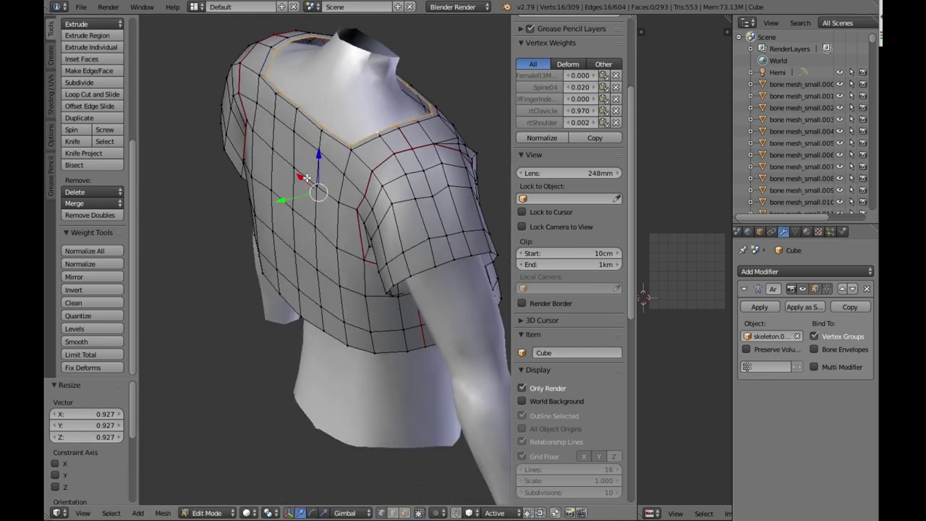
{"action": "middle_click_drag", "start_coordinate": [335, 179], "coordinate": [394, 158]}
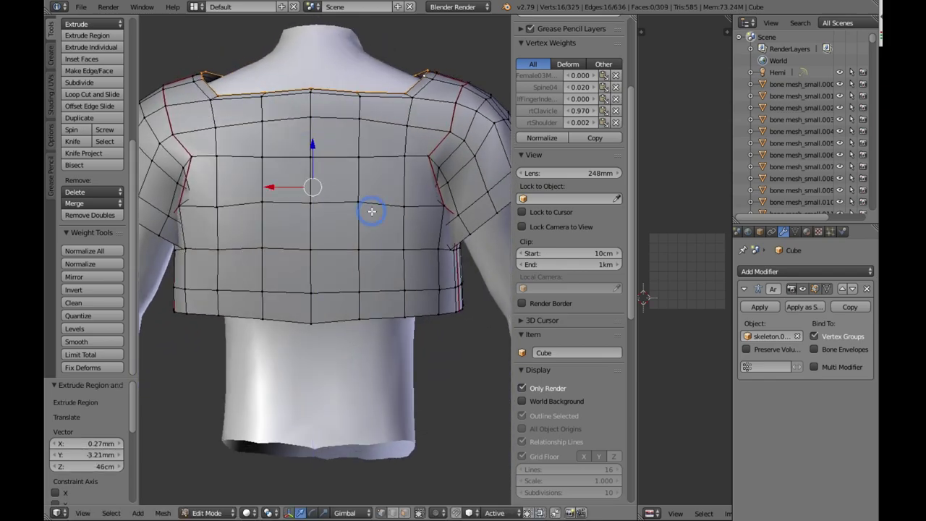
{"action": "key", "text": "s"}
{"action": "left_click", "coordinate": [399, 261]}
{"action": "left_click_drag", "start_coordinate": [313, 146], "coordinate": [312, 139]}
{"action": "middle_click_drag", "start_coordinate": [312, 152], "coordinate": [303, 272]}
{"action": "left_click_drag", "start_coordinate": [302, 279], "coordinate": [302, 288]}
{"action": "middle_click_drag", "start_coordinate": [302, 288], "coordinate": [322, 155]}
Add the collar's edge loops to the selection and smooth the vertices around the neckline
{"action": "right_click", "coordinate": [427, 127], "text": "alt+shift"}
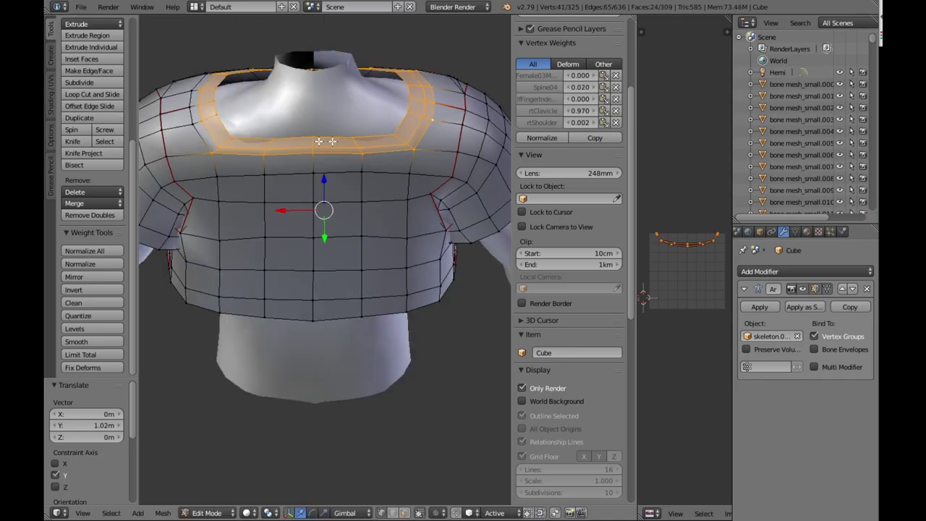
{"action": "right_click", "coordinate": [202, 120], "text": "alt+shift"}
{"action": "middle_click_drag", "start_coordinate": [260, 148], "coordinate": [296, 181]}
{"action": "key", "text": "w"}
{"action": "left_click", "coordinate": [264, 279]}
Scale the selected collar rings with proportional editing set to Connected
{"action": "right_click", "coordinate": [351, 258]}
{"action": "left_click", "coordinate": [437, 513]}
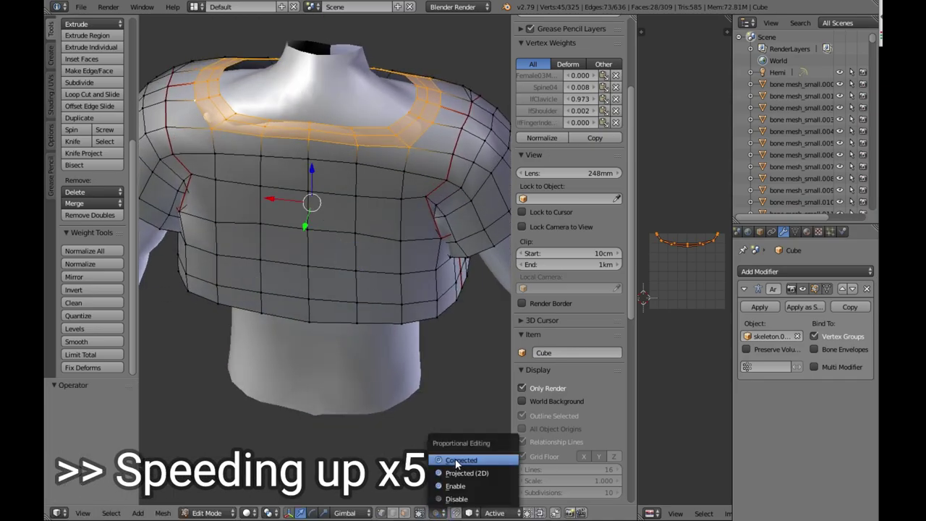
{"action": "left_click", "coordinate": [455, 462]}
{"action": "key", "text": "s"}
{"action": "left_click", "coordinate": [450, 414]}
Select the edge loop at the shirt's back hem and nudge it slightly
{"action": "mouse_move", "coordinate": [351, 209]}
{"action": "middle_mouse_down"}
{"action": "mouse_move", "coordinate": [353, 304]}
{"action": "mouse_move", "coordinate": [340, 217]}
{"action": "middle_mouse_up"}
{"action": "right_click", "coordinate": [303, 319], "text": "alt"}
{"action": "left_click_drag", "start_coordinate": [287, 344], "coordinate": [285, 347]}
{"action": "middle_click_drag", "start_coordinate": [285, 347], "coordinate": [289, 304]}
Select matching edges on both sides of the shirt and nudge them slightly along Z
{"action": "right_click", "coordinate": [387, 220], "text": "alt"}
{"action": "middle_click_drag", "start_coordinate": [325, 239], "coordinate": [420, 195]}
{"action": "right_click", "coordinate": [219, 88], "text": "alt+shift"}
{"action": "middle_click_drag", "start_coordinate": [289, 190], "coordinate": [304, 158]}
{"action": "mouse_move", "coordinate": [306, 157]}
{"action": "left_mouse_down"}
{"action": "mouse_move", "coordinate": [310, 147]}
{"action": "mouse_move", "coordinate": [303, 167]}
{"action": "left_mouse_up"}
Raise two matching collar edges about 3.38 m along Z and shift them slightly along Y
{"action": "right_click", "coordinate": [230, 96], "text": "alt"}
{"action": "right_click", "coordinate": [393, 100], "text": "alt+shift"}
{"action": "right_click", "coordinate": [266, 97], "text": "alt"}
{"action": "right_click", "coordinate": [354, 99], "text": "alt+shift"}
{"action": "left_click", "coordinate": [304, 167]}
{"action": "middle_click_drag", "start_coordinate": [304, 167], "coordinate": [368, 285]}
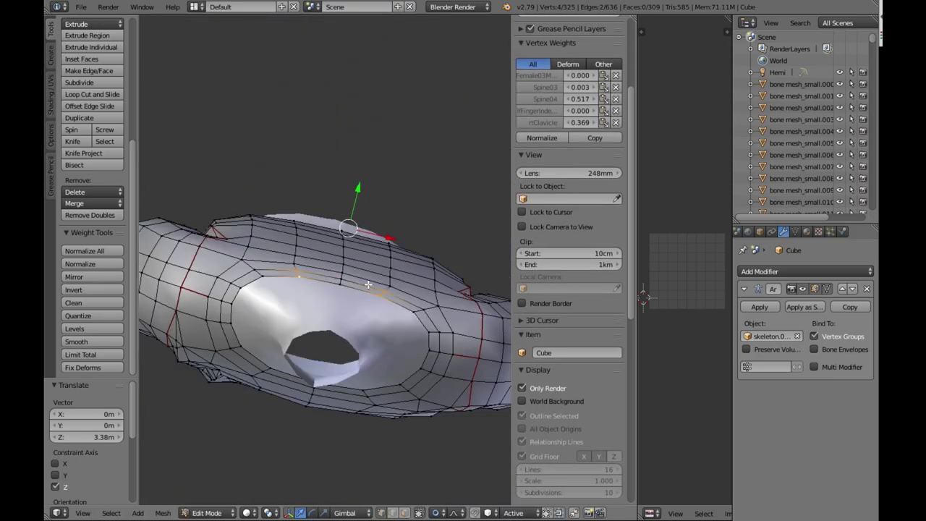
{"action": "left_click_drag", "start_coordinate": [357, 194], "coordinate": [358, 191]}
{"action": "middle_click_drag", "start_coordinate": [357, 191], "coordinate": [196, 119]}
Copy the active vertex's weights to the neighbouring back vertex beside the armhole seam
{"action": "right_click", "coordinate": [314, 201], "text": "alt"}
{"action": "middle_click_drag", "start_coordinate": [500, 218], "coordinate": [376, 213], "text": "shift"}
{"action": "right_click", "coordinate": [438, 200]}
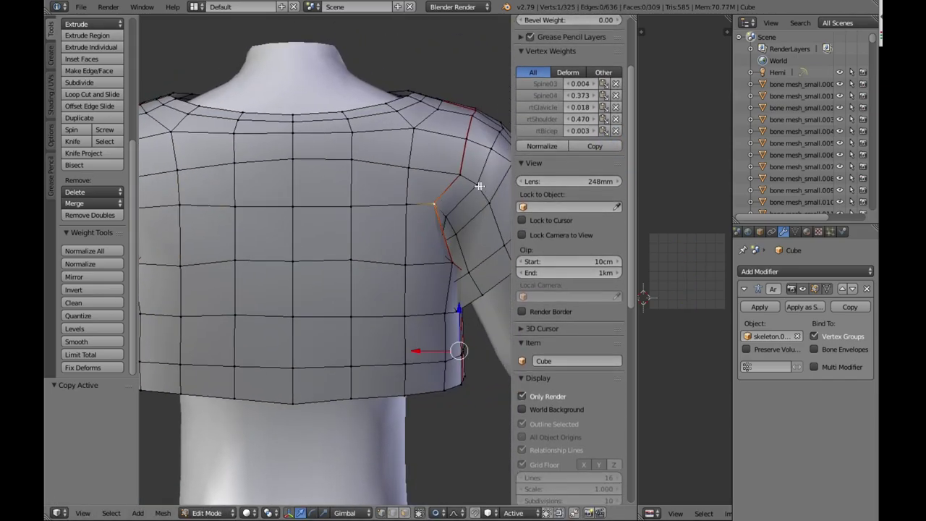
{"action": "right_click", "coordinate": [385, 196], "text": "shift"}
{"action": "left_click", "coordinate": [578, 183]}
Raise the underarm and side seams on both sides about 8.04 m along Z, then select the two armpit vertices
{"action": "scroll", "coordinate": [430, 258], "scroll_direction": "down", "scroll_amount": 2}
{"action": "middle_click_drag", "start_coordinate": [430, 258], "coordinate": [320, 274]}
{"action": "scroll", "coordinate": [253, 312], "scroll_direction": "up", "scroll_amount": 1}
{"action": "scroll", "coordinate": [253, 312], "scroll_direction": "down", "scroll_amount": 2}
{"action": "middle_click_drag", "start_coordinate": [252, 313], "coordinate": [235, 361]}
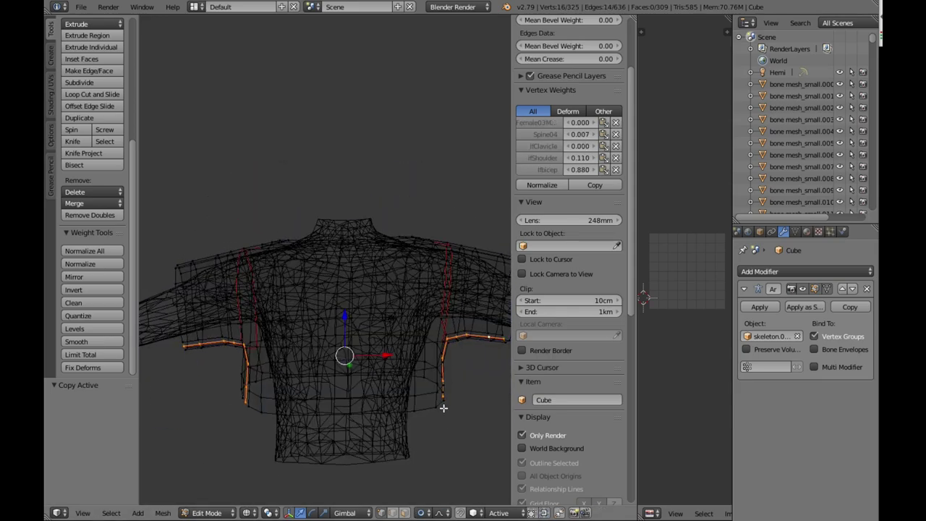
{"action": "right_click", "coordinate": [243, 332]}
{"action": "right_click", "coordinate": [447, 332], "text": "shift"}
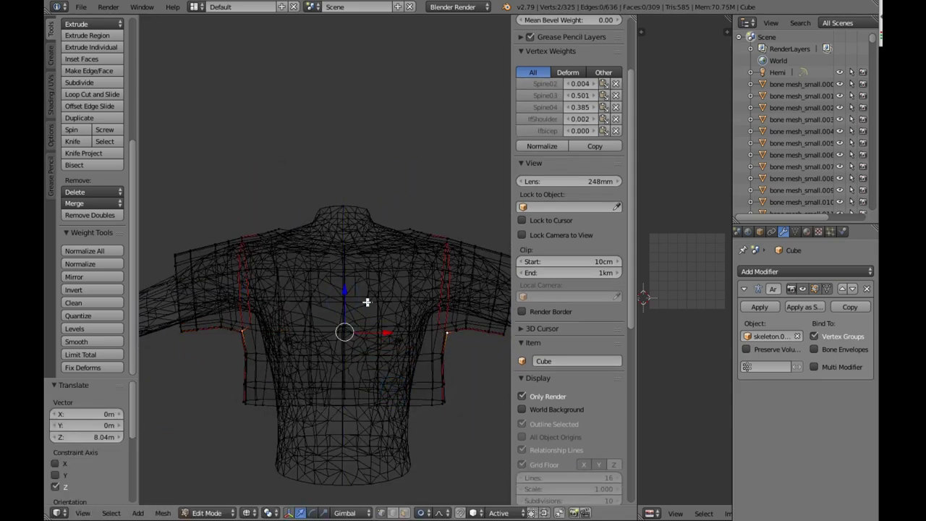
Select the vertices around both armpits and raise them about 9.28 m along Z with sharp proportional falloff
{"action": "key", "text": "z"}
{"action": "mouse_move", "coordinate": [368, 302]}
{"action": "middle_mouse_down"}
{"action": "mouse_move", "coordinate": [411, 269]}
{"action": "mouse_move", "coordinate": [362, 290]}
{"action": "middle_mouse_up"}
{"action": "right_click", "coordinate": [246, 335]}
{"action": "right_click", "coordinate": [264, 343], "text": "shift"}
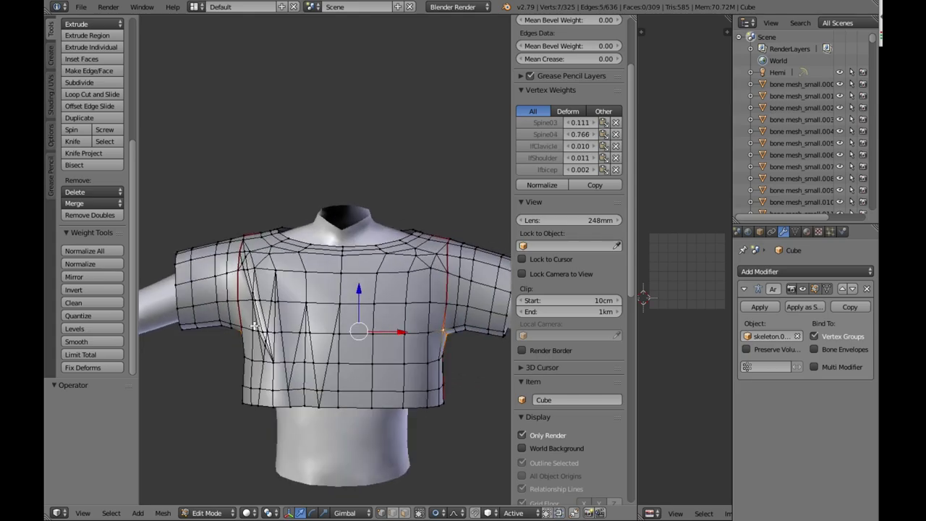
{"action": "key", "text": "ctrl+z"}
{"action": "left_click", "coordinate": [440, 512]}
{"action": "left_click_drag", "start_coordinate": [345, 296], "coordinate": [345, 287]}
{"action": "left_click", "coordinate": [456, 446]}
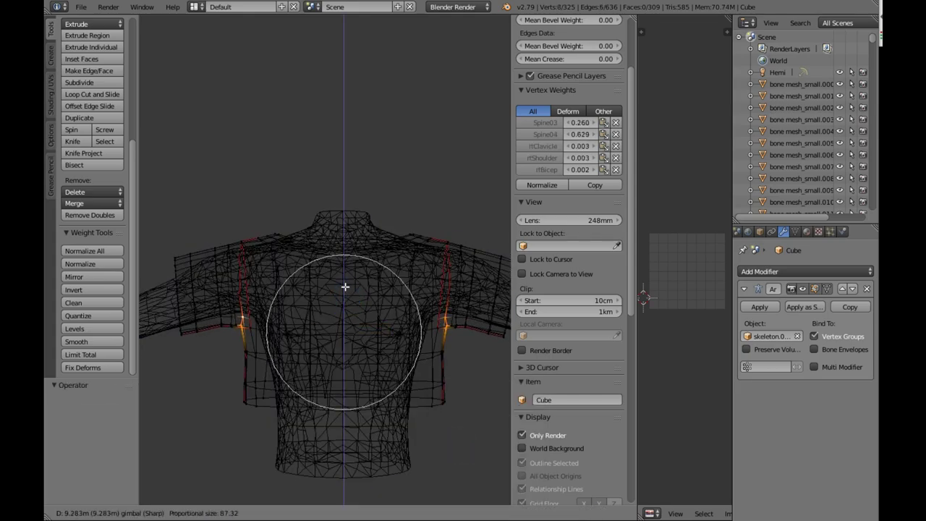
{"action": "right_click", "coordinate": [438, 326]}
{"action": "right_click", "coordinate": [247, 325], "text": "shift"}
{"action": "key", "text": "z"}
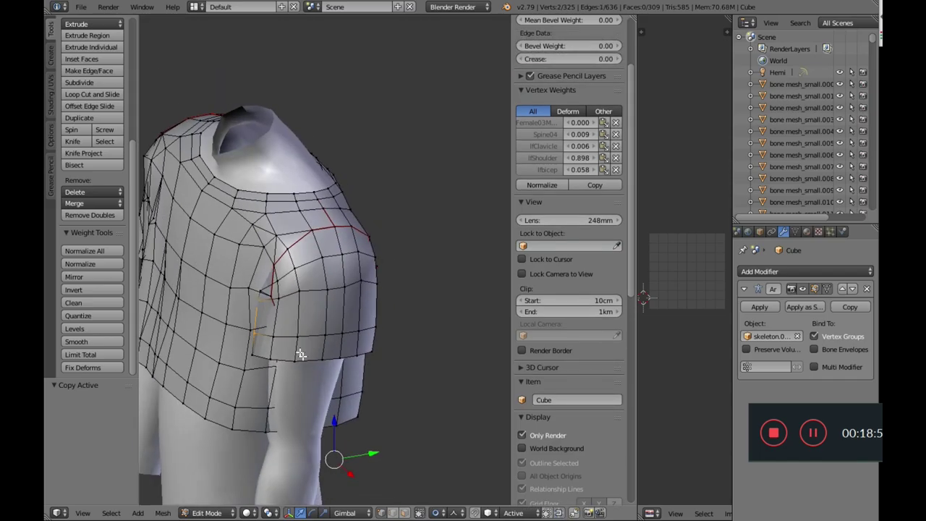
Reposition the two selected vertices on the inner edge of the sleeve beside the front armhole
{"action": "middle_click_drag", "start_coordinate": [301, 355], "coordinate": [376, 363]}
{"action": "key", "text": "g"}
{"action": "left_click", "coordinate": [414, 389]}
Shift the torso edge loop beside each front armhole along Y, one by about 8.82 m and the other by about 8.58 m
{"action": "middle_click_drag", "start_coordinate": [414, 389], "coordinate": [282, 370]}
{"action": "right_click", "coordinate": [281, 371], "text": "alt"}
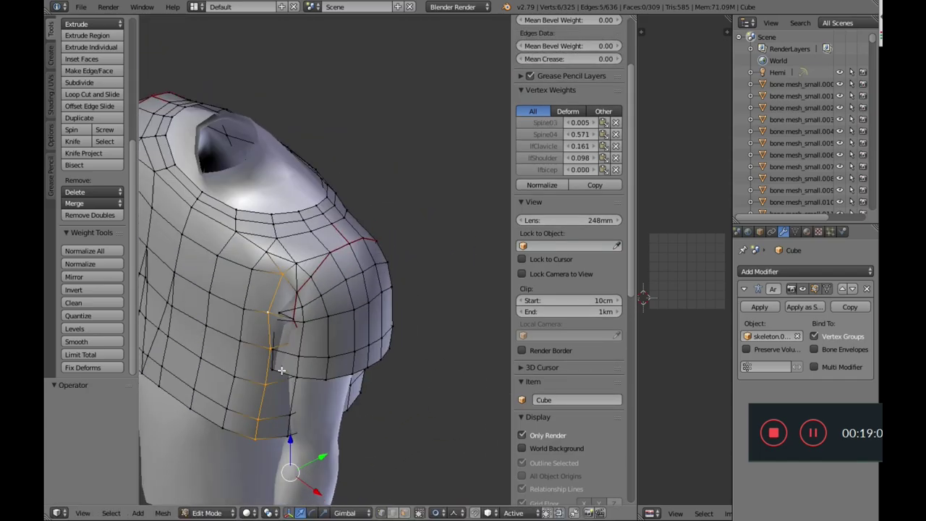
{"action": "left_click_drag", "start_coordinate": [323, 457], "coordinate": [335, 450]}
{"action": "middle_click_drag", "start_coordinate": [357, 415], "coordinate": [420, 387]}
{"action": "right_click", "coordinate": [244, 397], "text": "alt"}
{"action": "middle_click_drag", "start_coordinate": [244, 397], "coordinate": [289, 412]}
{"action": "left_click_drag", "start_coordinate": [249, 455], "coordinate": [244, 445]}
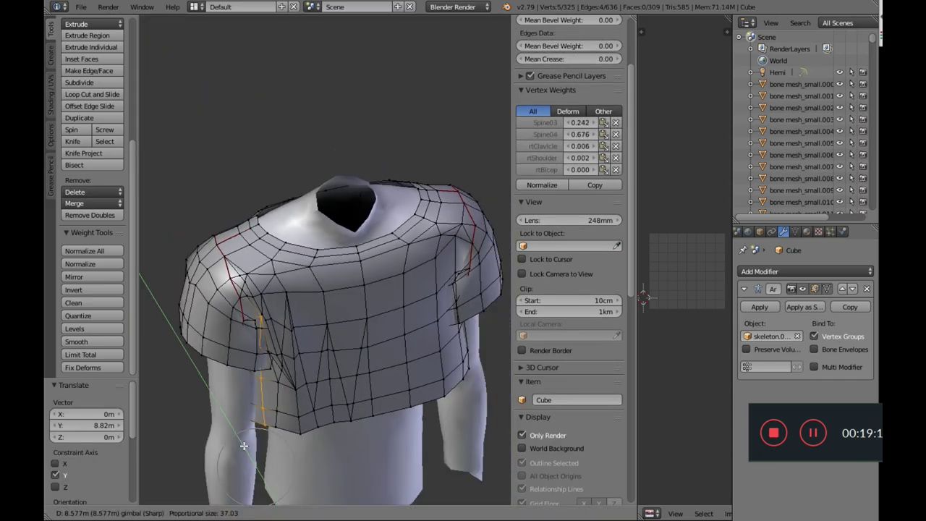
Narrow the wireframe selection to the inner sleeve edges near both armpits and scale them along X to about 1.06
{"action": "middle_click_drag", "start_coordinate": [243, 446], "coordinate": [415, 323]}
{"action": "key", "text": "z"}
{"action": "scroll", "coordinate": [415, 323], "scroll_direction": "up", "scroll_amount": 1}
{"action": "right_click", "coordinate": [411, 321], "text": "alt"}
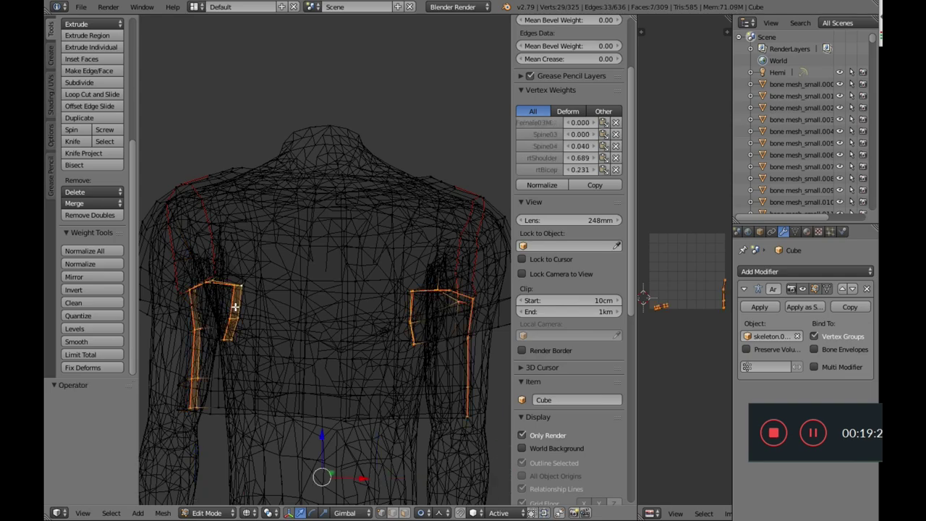
{"action": "scroll", "coordinate": [235, 307], "scroll_direction": "down", "scroll_amount": 2}
{"action": "key", "text": "c"}
{"action": "middle_click", "coordinate": [430, 362]}
{"action": "right_click", "coordinate": [430, 361]}
{"action": "middle_click_drag", "start_coordinate": [347, 337], "coordinate": [324, 335]}
{"action": "scroll", "coordinate": [325, 334], "scroll_direction": "up", "scroll_amount": 2}
{"action": "scroll", "coordinate": [360, 397], "scroll_direction": "down", "scroll_amount": 1}
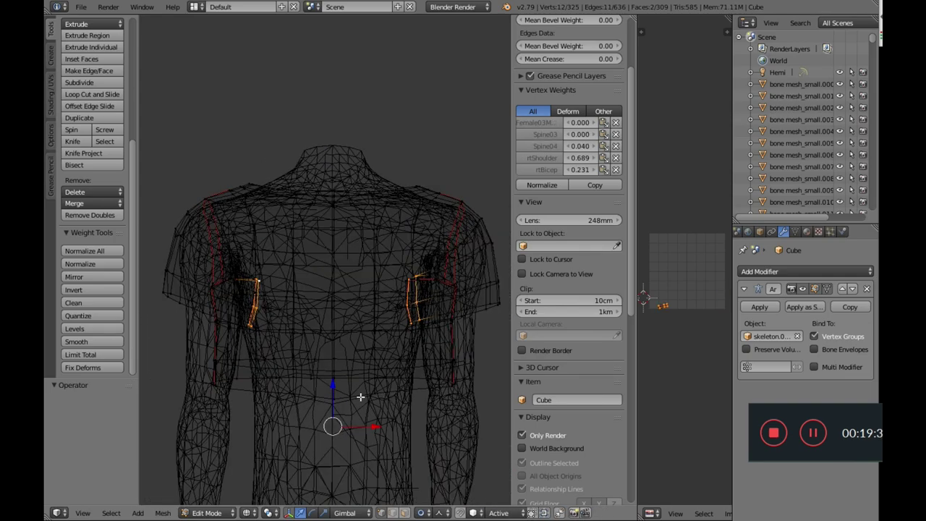
{"action": "key", "text": "c"}
{"action": "middle_click", "coordinate": [412, 368]}
{"action": "key", "text": "s"}
{"action": "key", "text": "x"}
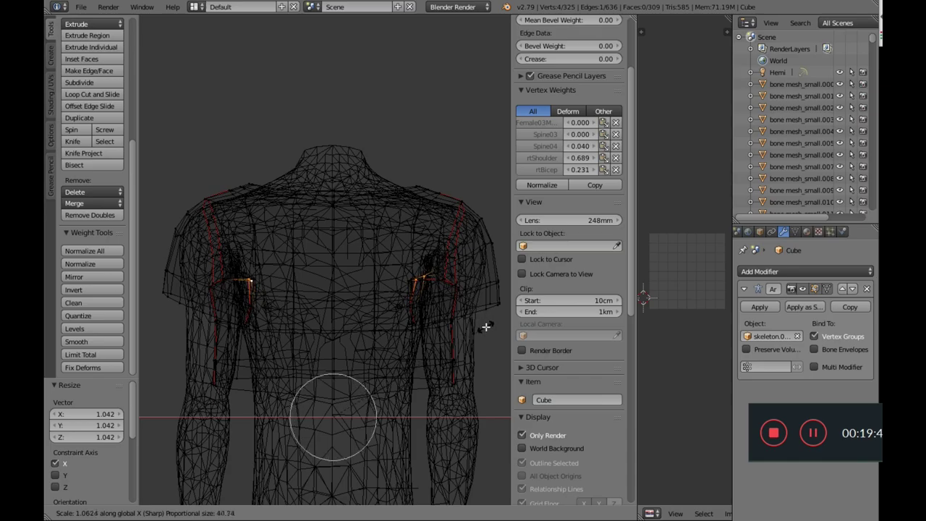
{"action": "left_click", "coordinate": [486, 324]}
Select a single vertex near one armhole and nudge it slightly along X
{"action": "scroll", "coordinate": [446, 297], "scroll_direction": "up", "scroll_amount": 2}
{"action": "right_click", "coordinate": [450, 288]}
{"action": "scroll", "coordinate": [450, 290], "scroll_direction": "down", "scroll_amount": 3}
{"action": "left_click_drag", "start_coordinate": [487, 396], "coordinate": [492, 395]}
Select the whole shirt mesh and smooth all of its vertices
{"action": "key", "text": "a"}
{"action": "key", "text": "a"}
{"action": "key", "text": "w"}
{"action": "left_click", "coordinate": [371, 374]}
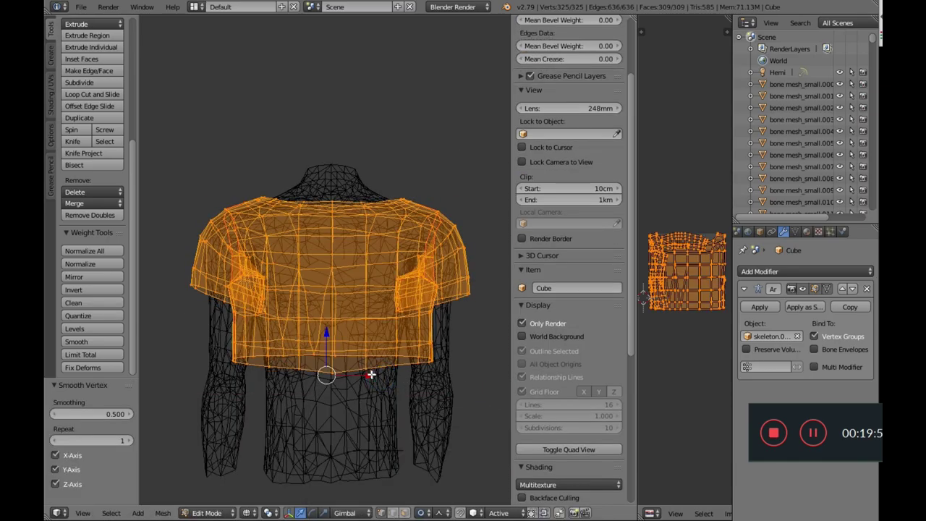
Move the vertex at the middle of the hem slightly down along Z and return to solid shading
{"action": "right_click", "coordinate": [367, 374], "text": "alt"}
{"action": "scroll", "coordinate": [337, 405], "scroll_direction": "up", "scroll_amount": 1}
{"action": "right_click", "coordinate": [334, 400]}
{"action": "left_click_drag", "start_coordinate": [334, 468], "coordinate": [333, 471]}
{"action": "key", "text": "z"}
Select three vertices running down beside the front armhole and reposition them with proportional editing off
{"action": "middle_click_drag", "start_coordinate": [304, 405], "coordinate": [332, 388]}
{"action": "scroll", "coordinate": [333, 388], "scroll_direction": "up", "scroll_amount": 3}
{"action": "middle_click_drag", "start_coordinate": [290, 347], "coordinate": [250, 311]}
{"action": "right_click", "coordinate": [236, 311]}
{"action": "right_click", "coordinate": [222, 288], "text": "shift"}
{"action": "right_click", "coordinate": [255, 384], "text": "shift"}
{"action": "scroll", "coordinate": [280, 383], "scroll_direction": "down", "scroll_amount": 2}
{"action": "middle_click_drag", "start_coordinate": [280, 383], "coordinate": [416, 360]}
{"action": "scroll", "coordinate": [416, 360], "scroll_direction": "down", "scroll_amount": 1}
{"action": "key", "text": "o"}
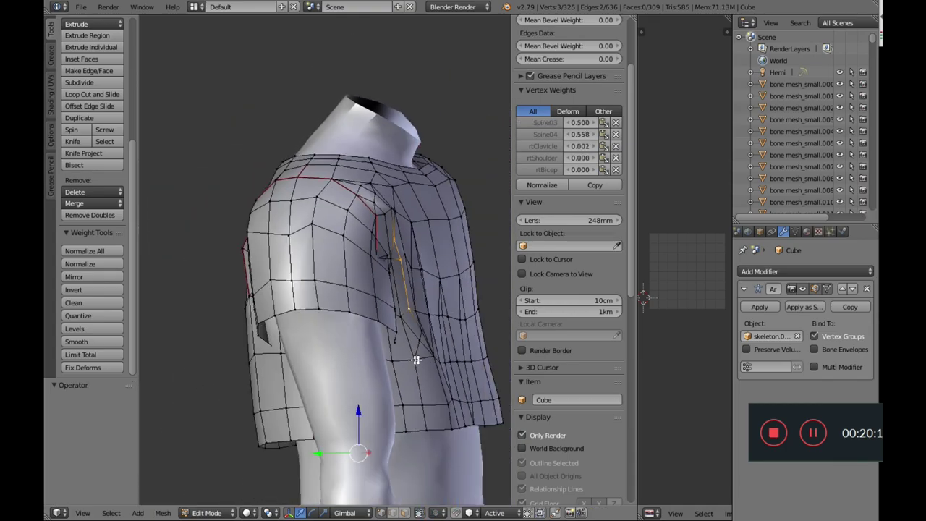
{"action": "left_click", "coordinate": [443, 360]}
Move the single vertex beside the front armhole about -1.59 m along Y
{"action": "right_click", "coordinate": [398, 238]}
{"action": "key", "text": "g"}
{"action": "key", "text": "y"}
{"action": "left_click", "coordinate": [406, 242]}
Add a knife cut across the narrow faces beside the front armhole
{"action": "middle_click_drag", "start_coordinate": [407, 243], "coordinate": [239, 319]}
{"action": "scroll", "coordinate": [238, 320], "scroll_direction": "up", "scroll_amount": 2}
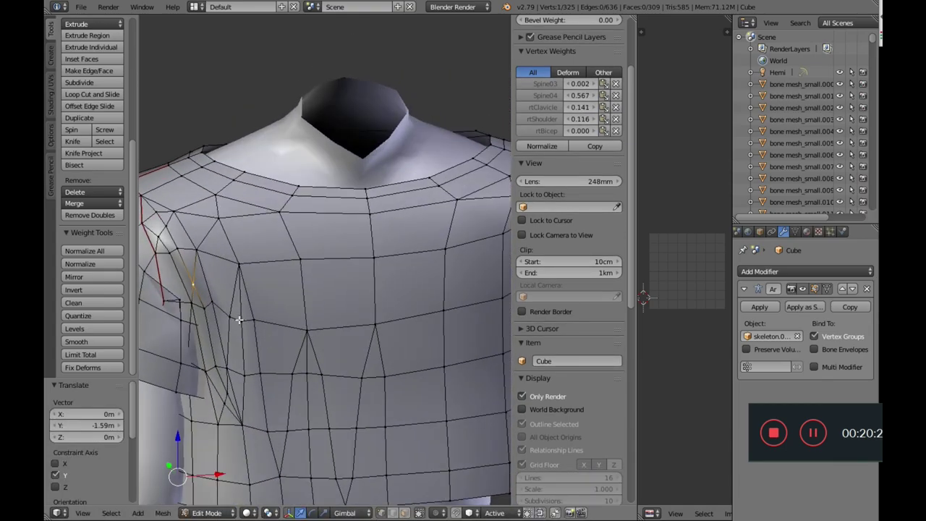
{"action": "left_click", "coordinate": [207, 253]}
{"action": "key", "text": "Return"}
{"action": "scroll", "coordinate": [210, 256], "scroll_direction": "down", "scroll_amount": 2}
{"action": "mouse_move", "coordinate": [210, 256]}
{"action": "middle_mouse_down"}
{"action": "mouse_move", "coordinate": [321, 273]}
{"action": "mouse_move", "coordinate": [213, 269]}
{"action": "middle_mouse_up"}
Select the horizontal edge loop across the chest, enable proportional editing and move the loop along Z
{"action": "right_click", "coordinate": [362, 333], "text": "alt"}
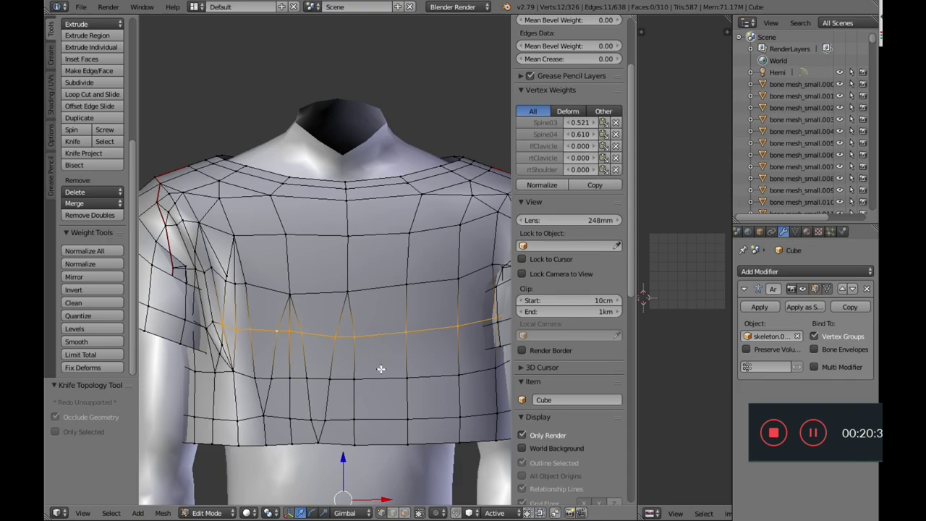
{"action": "key", "text": "z"}
{"action": "middle_click_drag", "start_coordinate": [380, 368], "coordinate": [380, 428]}
{"action": "left_click", "coordinate": [425, 512]}
{"action": "left_click", "coordinate": [437, 486]}
{"action": "key", "text": "z"}
{"action": "key", "text": "g"}
{"action": "key", "text": "z"}
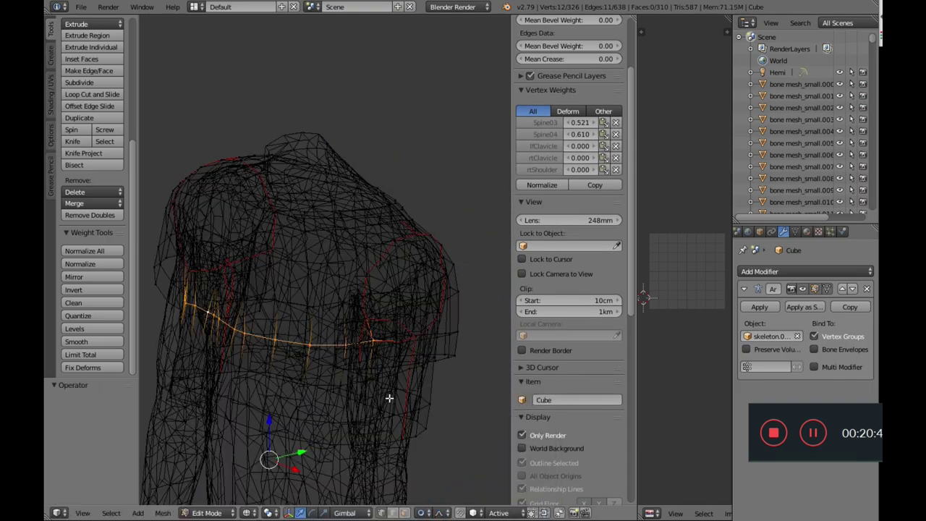
Select the edge ring around the lower torso and move it about -3.7 m along Y with smooth falloff
{"action": "key", "text": "c"}
{"action": "middle_click", "coordinate": [413, 359]}
{"action": "right_click", "coordinate": [265, 260]}
{"action": "key", "text": "z"}
{"action": "key", "text": "KP_3"}
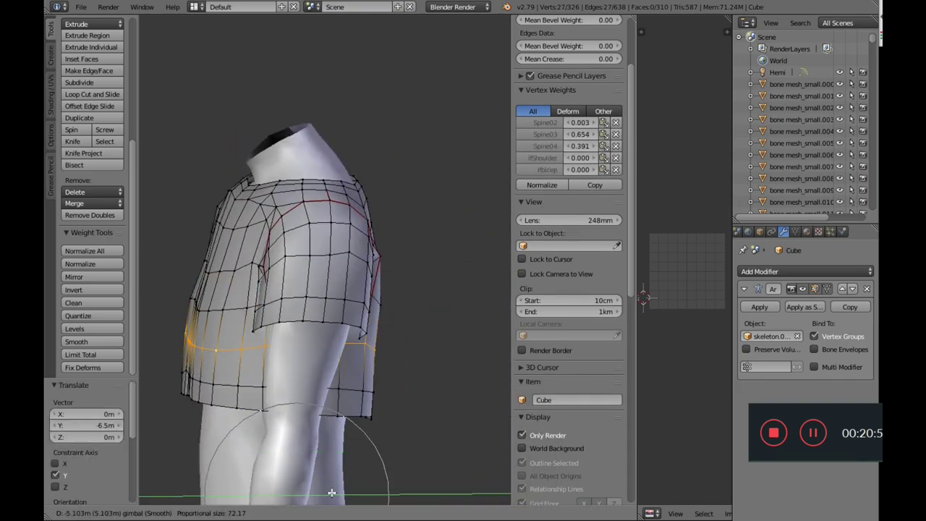
{"action": "left_click_drag", "start_coordinate": [331, 492], "coordinate": [340, 492]}
Select the two upper-back faces beside the shoulder seams and smooth their vertex weights, changing the smoothing's group subset
{"action": "right_click", "coordinate": [315, 276]}
{"action": "middle_click_drag", "start_coordinate": [361, 304], "coordinate": [291, 299]}
{"action": "right_click", "coordinate": [313, 308], "text": "shift"}
{"action": "right_click", "coordinate": [478, 232], "text": "shift"}
{"action": "right_click", "coordinate": [478, 253], "text": "shift"}
{"action": "right_click", "coordinate": [430, 256], "text": "shift"}
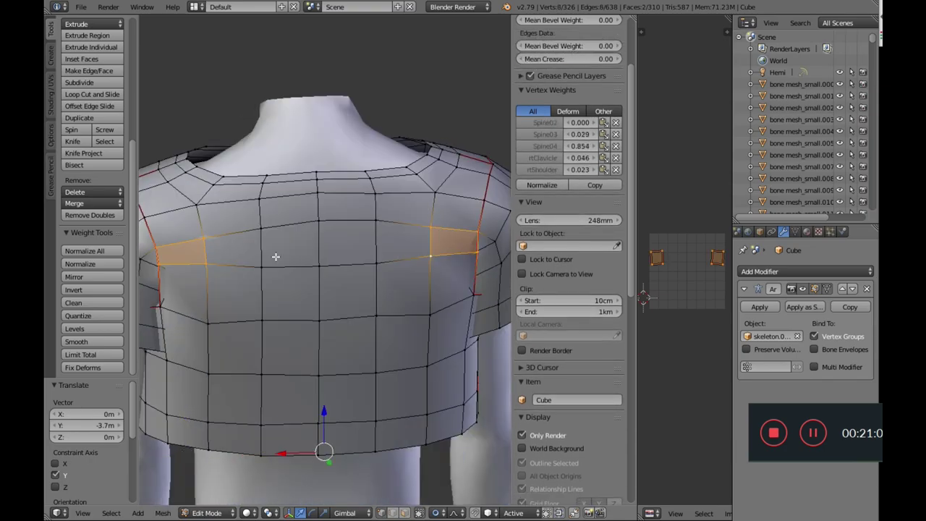
{"action": "left_click", "coordinate": [90, 341]}
{"action": "left_click", "coordinate": [90, 414]}
{"action": "left_click", "coordinate": [83, 362]}
Smooth the vertex weights across the entire shirt mesh, then deselect everything
{"action": "key", "text": "a"}
{"action": "key", "text": "a"}
{"action": "left_click", "coordinate": [89, 341]}
{"action": "middle_click_drag", "start_coordinate": [275, 332], "coordinate": [502, 341]}
{"action": "key", "text": "a"}
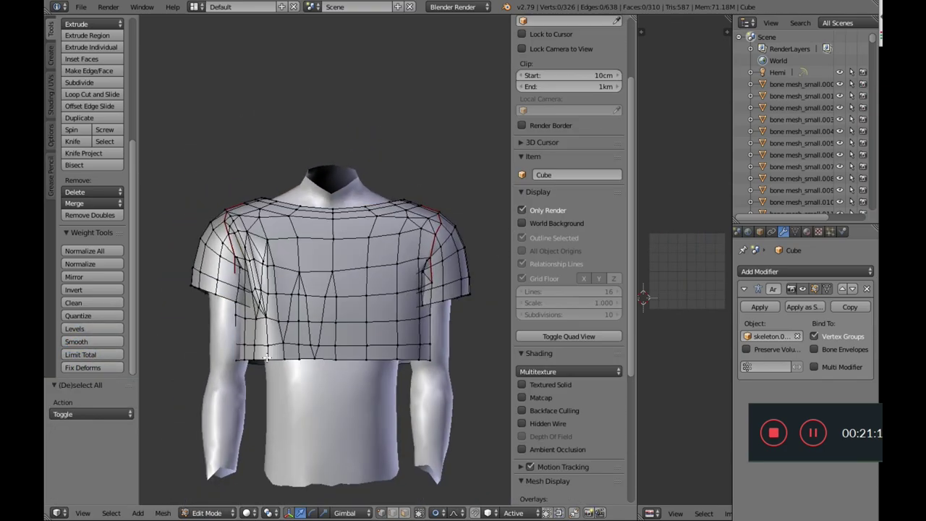
Select the edge below the left armpit and move it along Y with smooth proportional falloff
{"action": "middle_click_drag", "start_coordinate": [267, 358], "coordinate": [347, 340]}
{"action": "right_click", "coordinate": [394, 330]}
{"action": "key", "text": "z"}
{"action": "right_click", "coordinate": [398, 281], "text": "shift"}
{"action": "key", "text": "z"}
{"action": "middle_click_drag", "start_coordinate": [469, 415], "coordinate": [442, 420]}
{"action": "left_click_drag", "start_coordinate": [454, 432], "coordinate": [471, 427]}
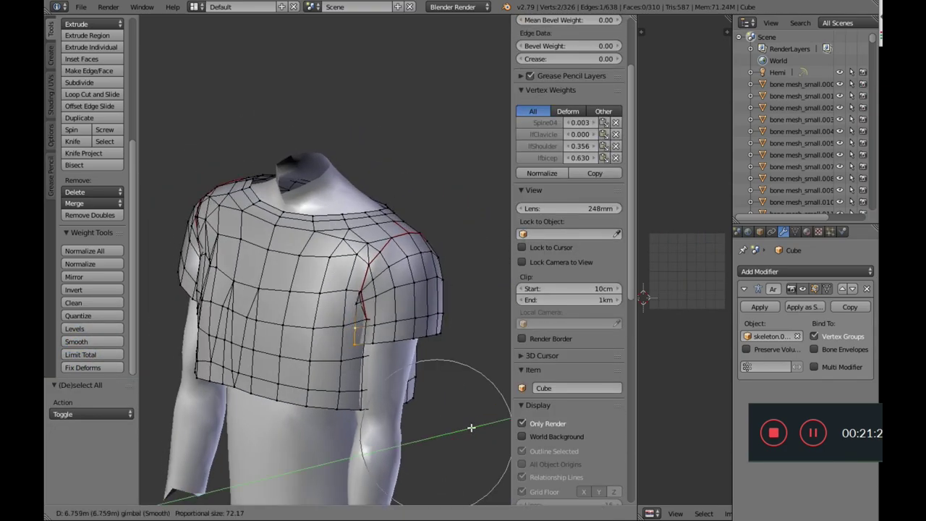
{"action": "left_click", "coordinate": [384, 462]}
Scale the right sleeve's hem loop along Z with reduced proportional size, lower it and move it -2.66 m along X
{"action": "key", "text": "KP_1"}
{"action": "right_click", "coordinate": [218, 301], "text": "alt"}
{"action": "key", "text": "s"}
{"action": "key", "text": "z"}
{"action": "left_click", "coordinate": [222, 408]}
{"action": "key", "text": "ctrl+z"}
{"action": "key", "text": "s"}
{"action": "key", "text": "z"}
{"action": "scroll", "coordinate": [222, 417], "scroll_direction": "up", "scroll_amount": 6}
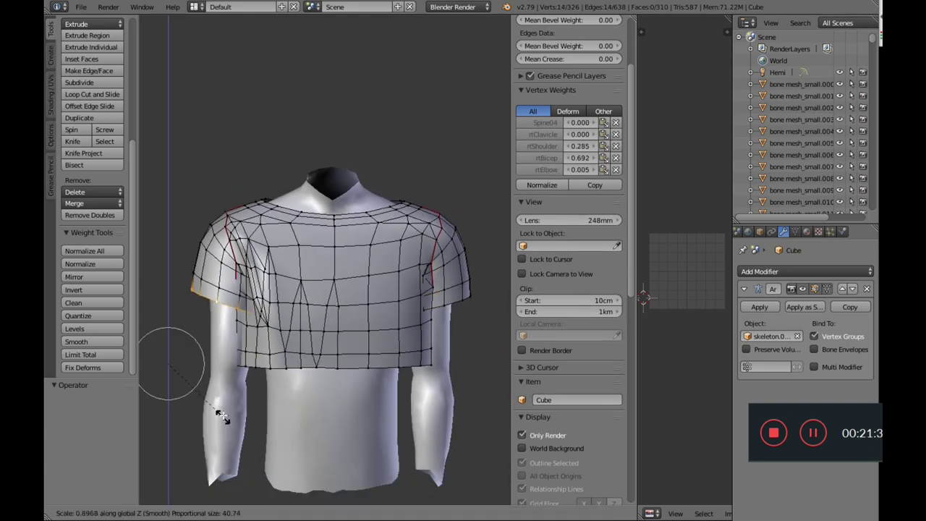
{"action": "key", "text": "z"}
{"action": "left_click_drag", "start_coordinate": [190, 371], "coordinate": [195, 366]}
{"action": "key", "text": "z"}
Add a loop cut around the right sleeve and move the new loop 3.32 m along X
{"action": "right_click", "coordinate": [454, 304], "text": "alt"}
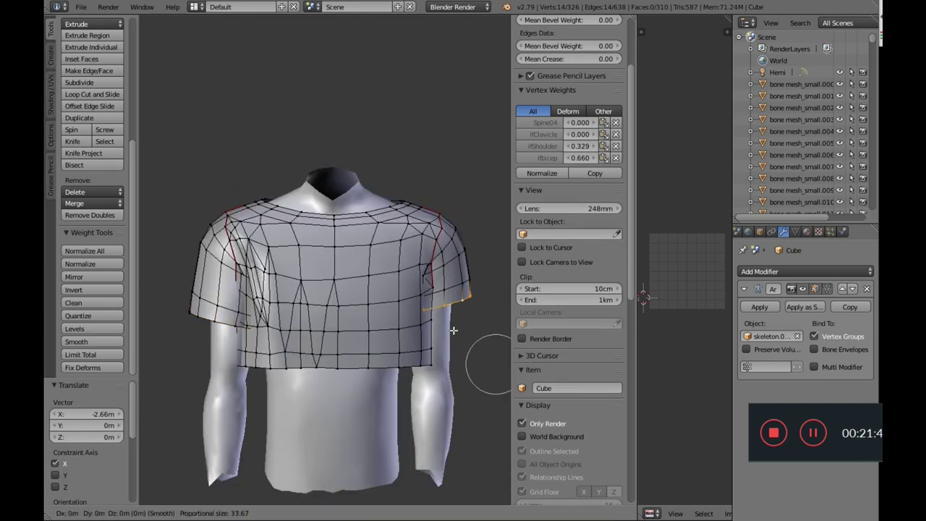
{"action": "middle_click_drag", "start_coordinate": [453, 330], "coordinate": [425, 309], "text": "shift"}
{"action": "key", "text": "ctrl+r"}
{"action": "left_click", "coordinate": [189, 262]}
{"action": "left_click_drag", "start_coordinate": [196, 336], "coordinate": [201, 335]}
Lower the left sleeve's hem loop about 21 m and add a loop cut around that sleeve, moved -2.66 m along X
{"action": "left_click", "coordinate": [474, 311]}
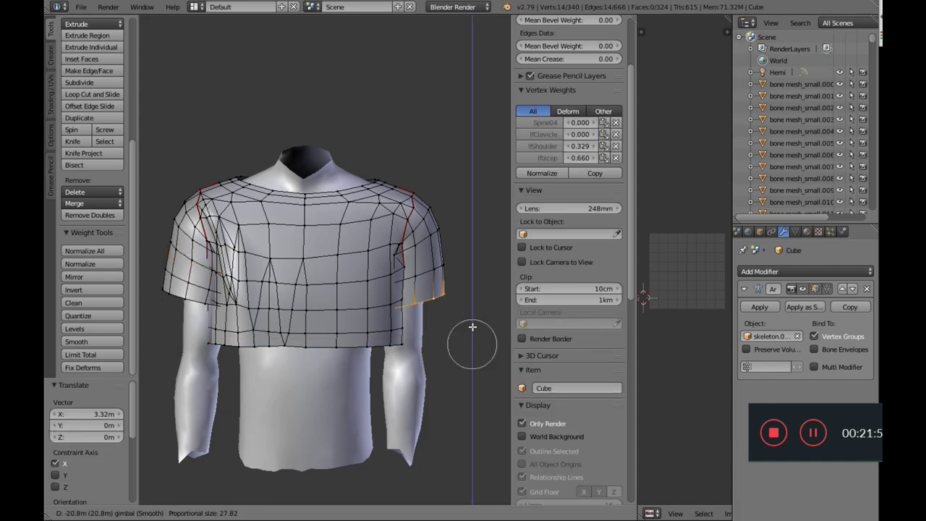
{"action": "key", "text": "ctrl+r"}
{"action": "left_click", "coordinate": [428, 259]}
{"action": "right_click", "coordinate": [442, 274], "text": "alt"}
{"action": "left_click_drag", "start_coordinate": [478, 345], "coordinate": [472, 332]}
Smooth the edge loop around the upper left sleeve, move it along X, and shift the corresponding right sleeve loop along X
{"action": "middle_click_drag", "start_coordinate": [470, 331], "coordinate": [469, 320]}
{"action": "right_click", "coordinate": [440, 303], "text": "alt"}
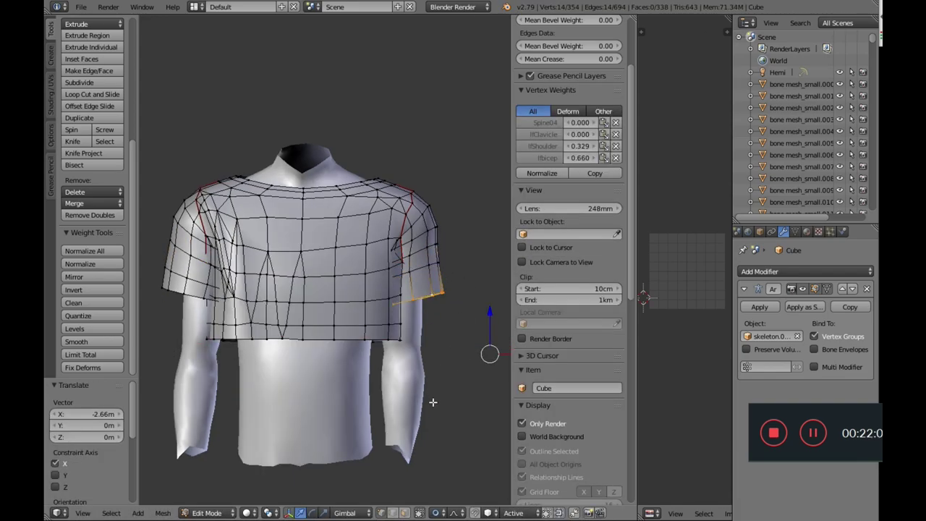
{"action": "right_click", "coordinate": [425, 251], "text": "alt"}
{"action": "key", "text": "w"}
{"action": "left_click", "coordinate": [426, 250]}
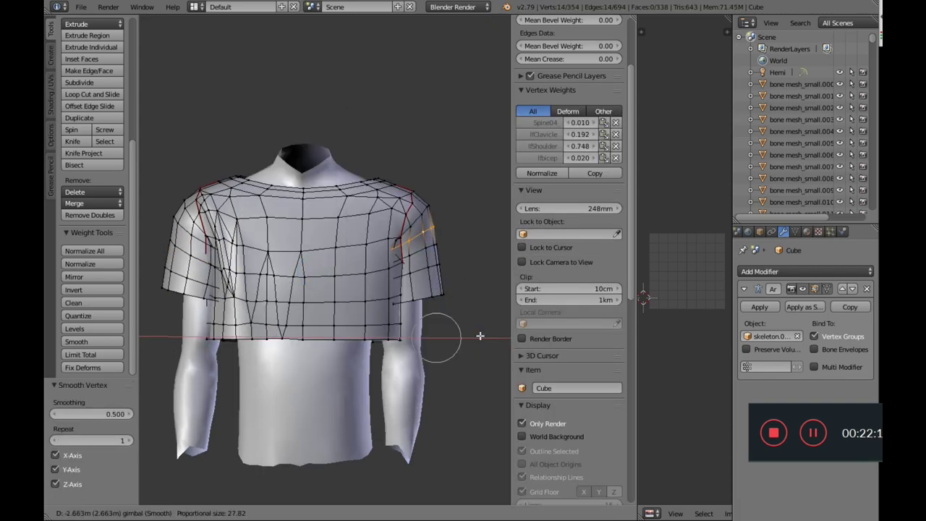
{"action": "right_click", "coordinate": [209, 276], "text": "alt"}
{"action": "left_click_drag", "start_coordinate": [224, 336], "coordinate": [184, 348]}
Try to move the single vertex at the collar's front centre
{"action": "middle_click_drag", "start_coordinate": [184, 348], "coordinate": [311, 246]}
{"action": "right_click", "coordinate": [303, 216]}
{"action": "right_click", "coordinate": [302, 195]}
{"action": "left_click_drag", "start_coordinate": [304, 299], "coordinate": [328, 308]}
{"action": "key", "text": "ctrl+z"}
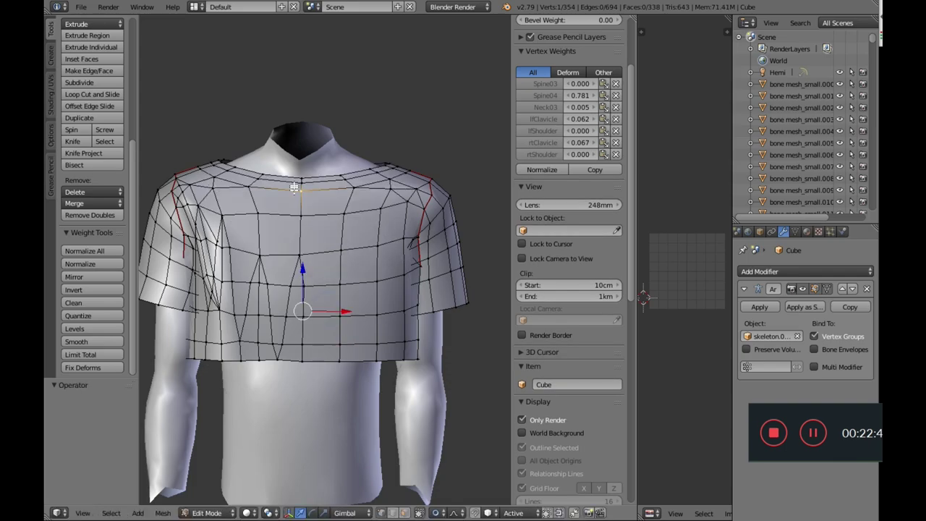
Try to pull the three front centre collar vertices down into a V and move them -15.7 m along Y
{"action": "right_click", "coordinate": [302, 190], "text": "shift"}
{"action": "right_click", "coordinate": [301, 185], "text": "shift"}
{"action": "left_click_drag", "start_coordinate": [302, 269], "coordinate": [303, 311]}
{"action": "middle_click_drag", "start_coordinate": [302, 311], "coordinate": [163, 343]}
{"action": "left_click_drag", "start_coordinate": [290, 318], "coordinate": [262, 324]}
{"action": "middle_click_drag", "start_coordinate": [262, 324], "coordinate": [415, 263]}
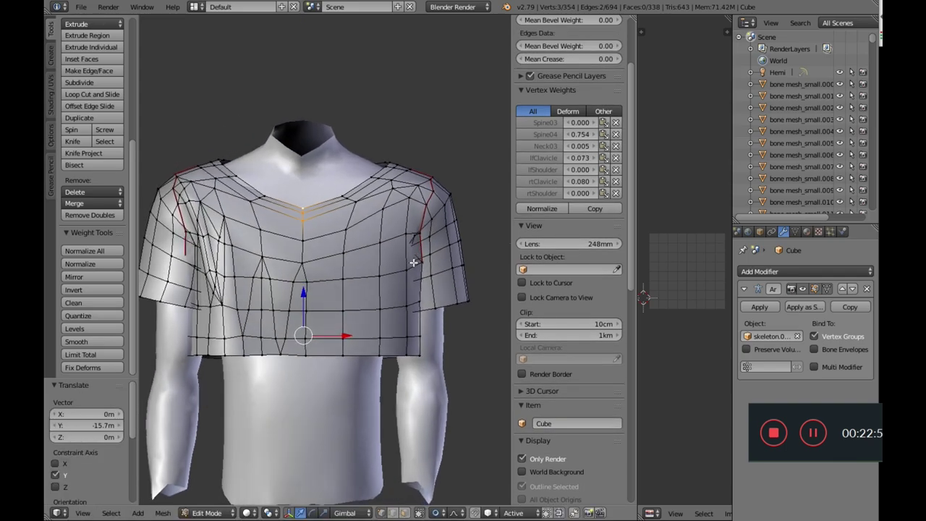
{"action": "scroll", "coordinate": [415, 263], "scroll_direction": "down", "scroll_amount": 1}
{"action": "key", "text": "ctrl+z"}
{"action": "key", "text": "ctrl+z"}
Change the proportional falloff type, lower the three front centre collar vertices and adjust them along Y
{"action": "middle_click_drag", "start_coordinate": [347, 259], "coordinate": [350, 297]}
{"action": "left_click", "coordinate": [455, 513]}
{"action": "left_click", "coordinate": [472, 497]}
{"action": "key", "text": "g"}
{"action": "key", "text": "Escape"}
{"action": "left_click_drag", "start_coordinate": [307, 259], "coordinate": [307, 279]}
{"action": "middle_click_drag", "start_coordinate": [307, 279], "coordinate": [171, 283]}
{"action": "left_click_drag", "start_coordinate": [343, 299], "coordinate": [333, 300]}
{"action": "middle_click_drag", "start_coordinate": [333, 300], "coordinate": [446, 291]}
Select the two collar vertices on either side of the front centre and lower them slightly
{"action": "right_click", "coordinate": [374, 180]}
{"action": "right_click", "coordinate": [238, 180], "text": "shift"}
{"action": "left_click_drag", "start_coordinate": [308, 235], "coordinate": [309, 239]}
Copy the active vertex's weights to the vertices selected beside the front shoulder seams
{"action": "middle_click_drag", "start_coordinate": [432, 206], "coordinate": [467, 230]}
{"action": "scroll", "coordinate": [369, 230], "scroll_direction": "up", "scroll_amount": 1}
{"action": "right_click", "coordinate": [394, 204]}
{"action": "right_click", "coordinate": [402, 212], "text": "shift"}
{"action": "left_click", "coordinate": [595, 173]}
{"action": "right_click", "coordinate": [233, 217]}
{"action": "right_click", "coordinate": [237, 230], "text": "shift"}
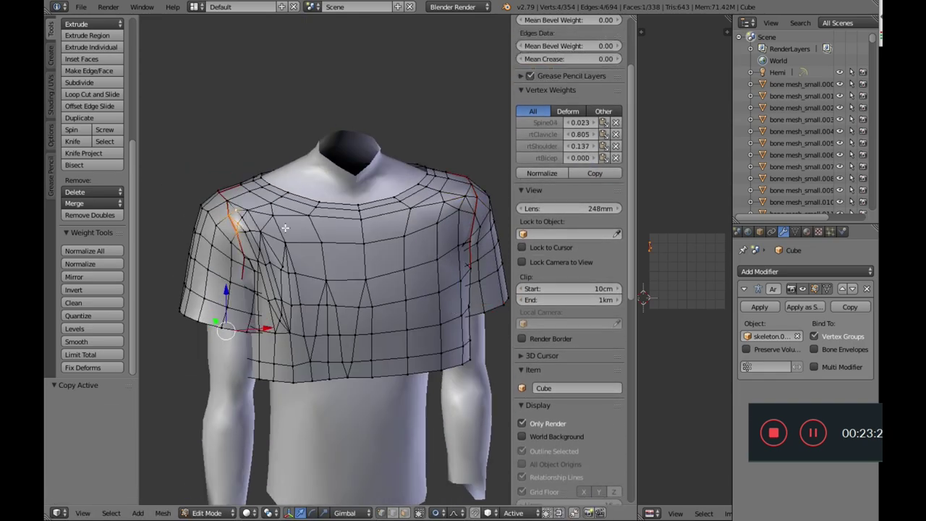
Clear the selection, select a single vertex on the shirt and move it along Y
{"action": "key", "text": "a"}
{"action": "middle_click_drag", "start_coordinate": [349, 338], "coordinate": [352, 395]}
{"action": "scroll", "coordinate": [304, 316], "scroll_direction": "up", "scroll_amount": 5}
{"action": "right_click", "coordinate": [363, 268]}
{"action": "scroll", "coordinate": [367, 319], "scroll_direction": "down", "scroll_amount": 2}
{"action": "key", "text": "g"}
{"action": "key", "text": "y"}
{"action": "left_click", "coordinate": [377, 315]}
Select the edge loop around the lower shirt and move it -7.94 m along Y
{"action": "scroll", "coordinate": [377, 316], "scroll_direction": "down", "scroll_amount": 5}
{"action": "scroll", "coordinate": [344, 351], "scroll_direction": "down", "scroll_amount": 3}
{"action": "right_click", "coordinate": [376, 416], "text": "alt"}
{"action": "key", "text": "y"}
{"action": "left_click", "coordinate": [391, 408]}
Smooth the vertices of the middle edge loops on both sleeves
{"action": "key", "text": "KP_1"}
{"action": "right_click", "coordinate": [447, 361], "text": "alt"}
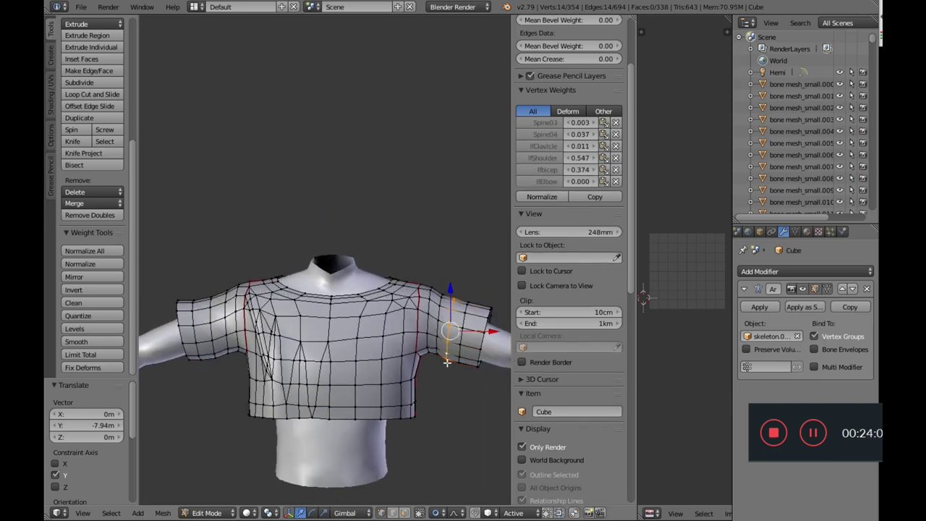
{"action": "right_click", "coordinate": [460, 349]}
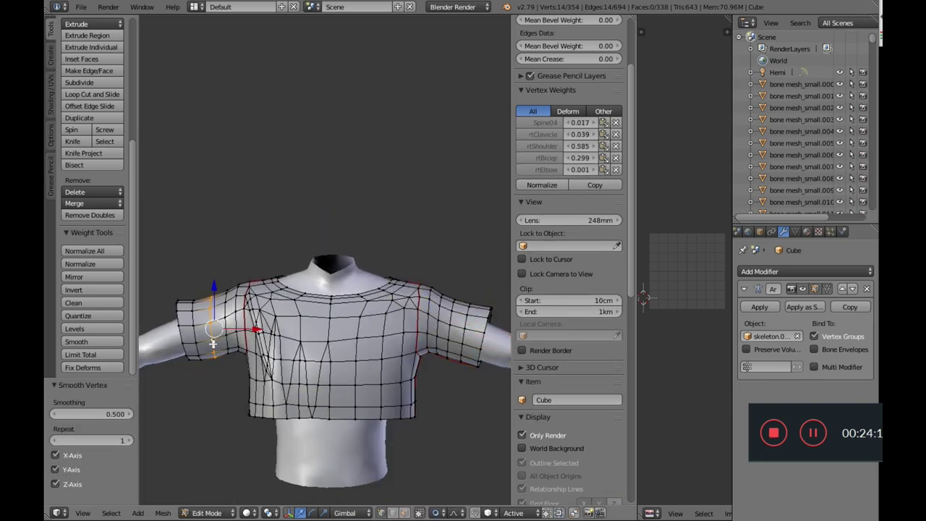
Select the right sleeve's hem loop, change the proportional falloff type and move the loop -4 m along Z
{"action": "middle_click_drag", "start_coordinate": [234, 349], "coordinate": [242, 348]}
{"action": "right_click", "coordinate": [179, 322], "text": "alt"}
{"action": "left_click", "coordinate": [455, 513]}
{"action": "left_click", "coordinate": [474, 436]}
{"action": "left_click_drag", "start_coordinate": [181, 304], "coordinate": [181, 310]}
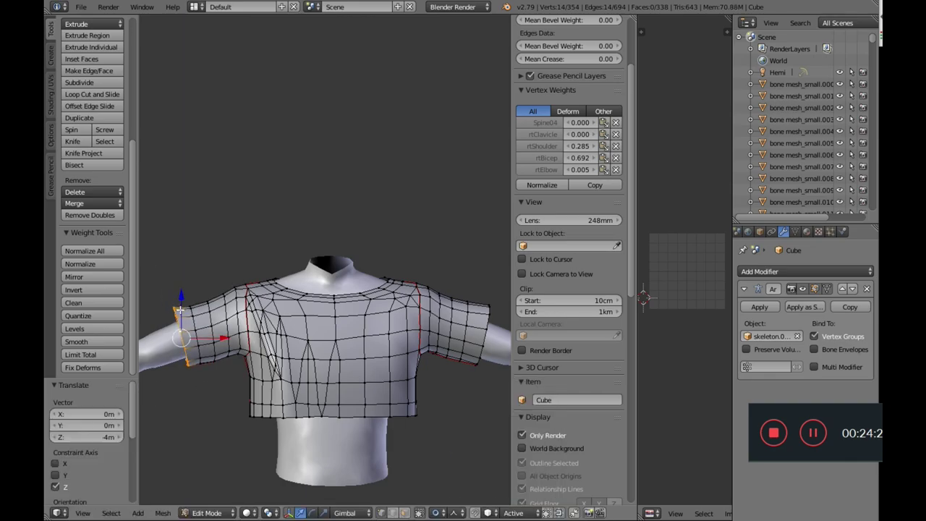
Select all faces of both sleeves in wireframe display and shrink them slightly along their normals with Shrink/Fatten
{"action": "key", "text": "z"}
{"action": "key", "text": "c"}
{"action": "left_click", "coordinate": [180, 323]}
{"action": "right_click", "coordinate": [217, 329]}
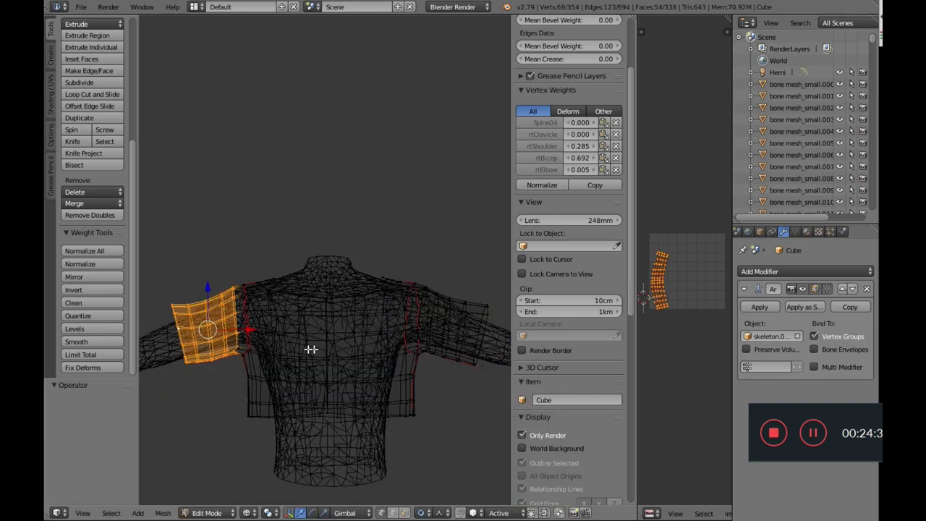
{"action": "middle_click_drag", "start_coordinate": [311, 349], "coordinate": [262, 345], "text": "shift"}
{"action": "key", "text": "c"}
{"action": "left_click", "coordinate": [432, 319]}
{"action": "key", "text": "z"}
{"action": "scroll", "coordinate": [404, 386], "scroll_direction": "down", "scroll_amount": 1}
{"action": "right_click", "coordinate": [210, 329], "text": "shift"}
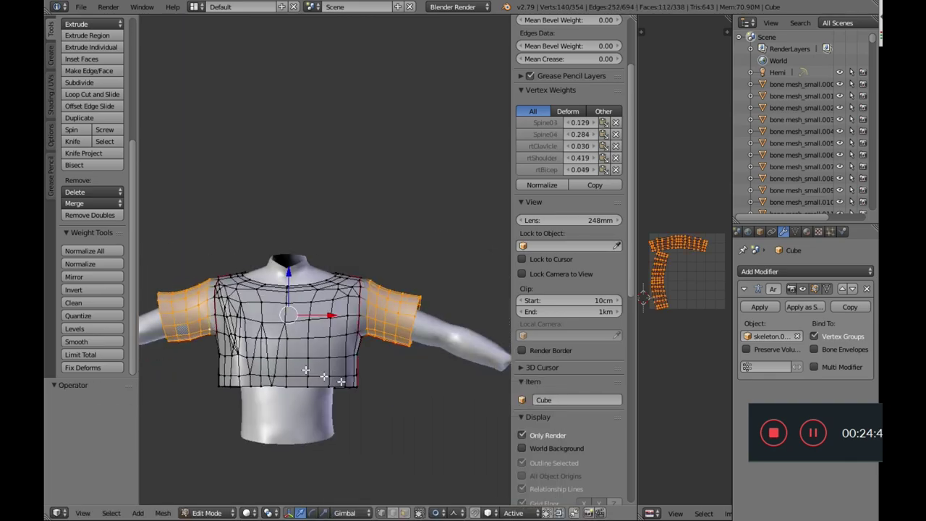
{"action": "key", "text": "alt+s"}
{"action": "left_click", "coordinate": [386, 397]}
Switch the shirt to Object Mode and add a Subdivision Surface modifier to it
{"action": "left_click", "coordinate": [223, 513]}
{"action": "left_click", "coordinate": [222, 497]}
{"action": "left_click", "coordinate": [795, 231]}
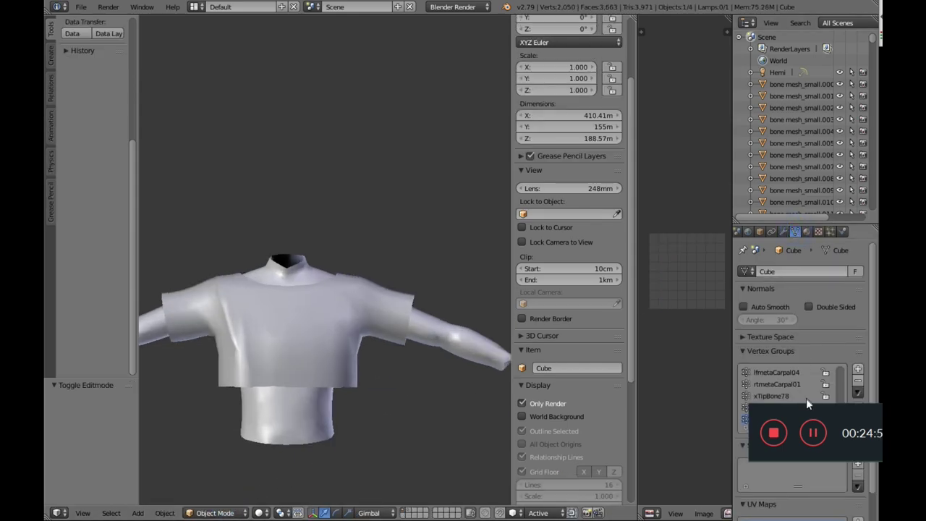
{"action": "left_click", "coordinate": [806, 231]}
{"action": "left_click", "coordinate": [783, 231]}
{"action": "left_click", "coordinate": [795, 271]}
{"action": "left_click", "coordinate": [635, 468]}
{"action": "right_click", "coordinate": [301, 401]}
{"action": "left_click", "coordinate": [216, 512]}
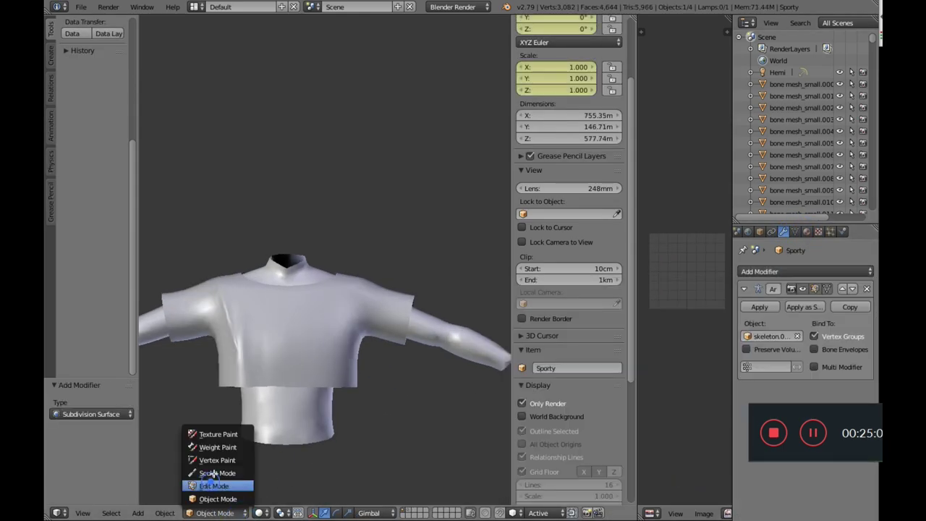
{"action": "left_click", "coordinate": [212, 485]}
{"action": "left_click", "coordinate": [216, 513]}
{"action": "left_click", "coordinate": [217, 499]}
Return the shirt to Edit Mode, select the edge beside the right front armhole and move it -2.11 m along Y
{"action": "right_click", "coordinate": [243, 375]}
{"action": "left_click", "coordinate": [216, 513]}
{"action": "left_click", "coordinate": [214, 485]}
{"action": "middle_click_drag", "start_coordinate": [302, 405], "coordinate": [253, 427]}
{"action": "right_click", "coordinate": [281, 384]}
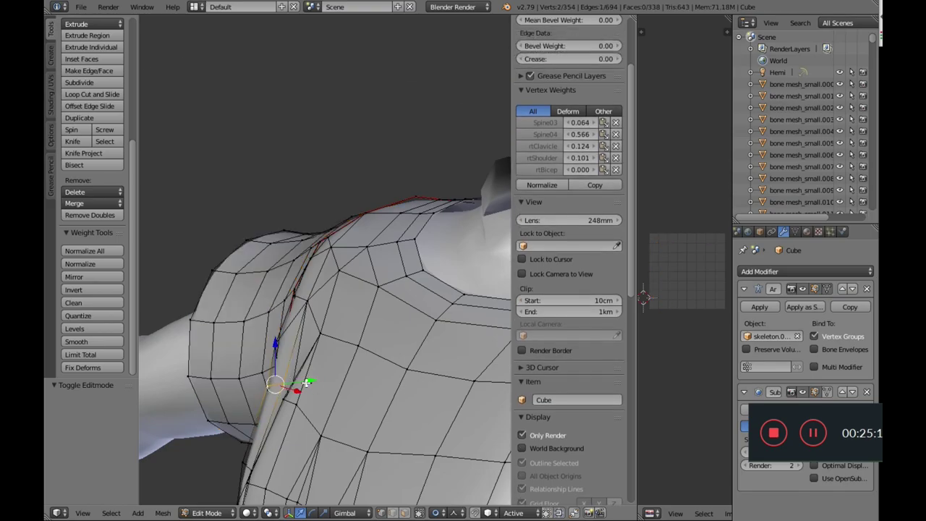
{"action": "left_click", "coordinate": [300, 383]}
{"action": "scroll", "coordinate": [300, 383], "scroll_direction": "down", "scroll_amount": 5}
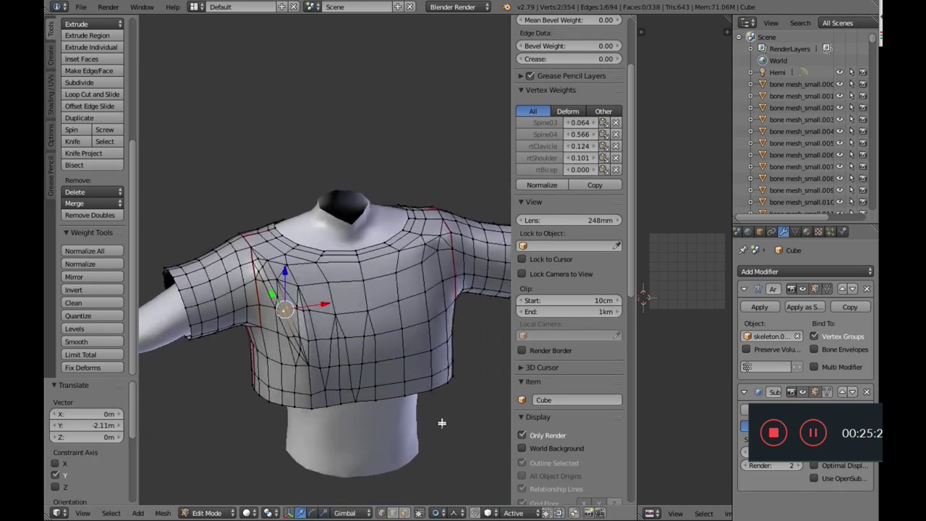
Knife-cut diagonally from a vertex on the left chest up to the front seam vertex of the left armhole
{"action": "middle_click_drag", "start_coordinate": [440, 422], "coordinate": [394, 340]}
{"action": "scroll", "coordinate": [403, 408], "scroll_direction": "down", "scroll_amount": 2}
{"action": "scroll", "coordinate": [409, 333], "scroll_direction": "up", "scroll_amount": 4}
{"action": "right_click", "coordinate": [358, 353]}
{"action": "key", "text": "k"}
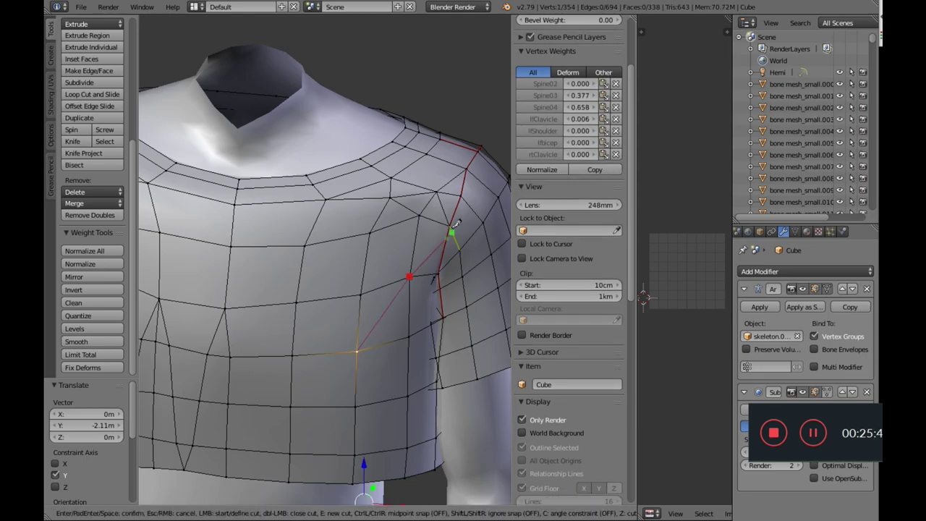
{"action": "left_click", "coordinate": [450, 228]}
{"action": "key", "text": "space"}
Knife-cut from the upper chest vertex beside the left armhole across to the seam vertex
{"action": "right_click", "coordinate": [419, 216]}
{"action": "key", "text": "k"}
{"action": "left_click", "coordinate": [419, 215]}
{"action": "left_click", "coordinate": [448, 228]}
{"action": "key", "text": "Return"}
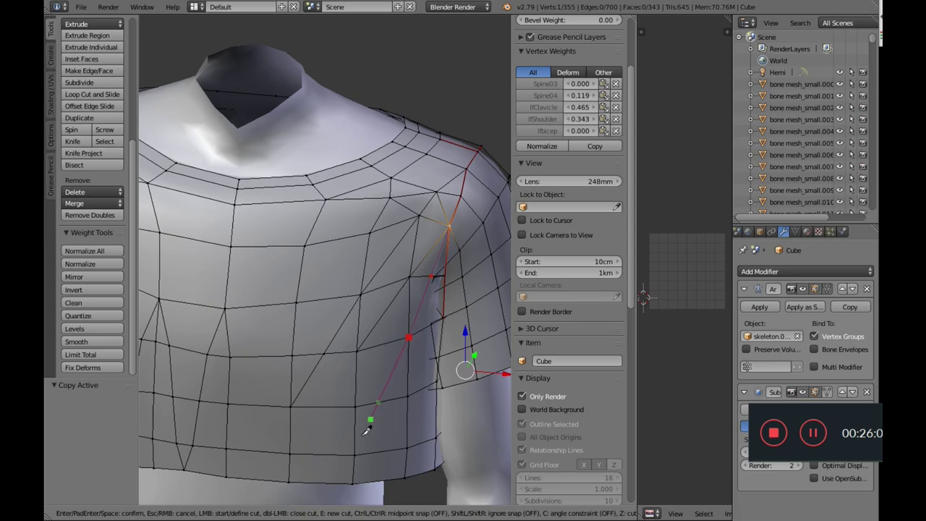
Add diagonal knife cuts across the left front from the armhole toward the hem and smooth the selected vertices
{"action": "key", "text": "Return"}
{"action": "key", "text": "Return"}
{"action": "scroll", "coordinate": [329, 413], "scroll_direction": "down", "scroll_amount": 1}
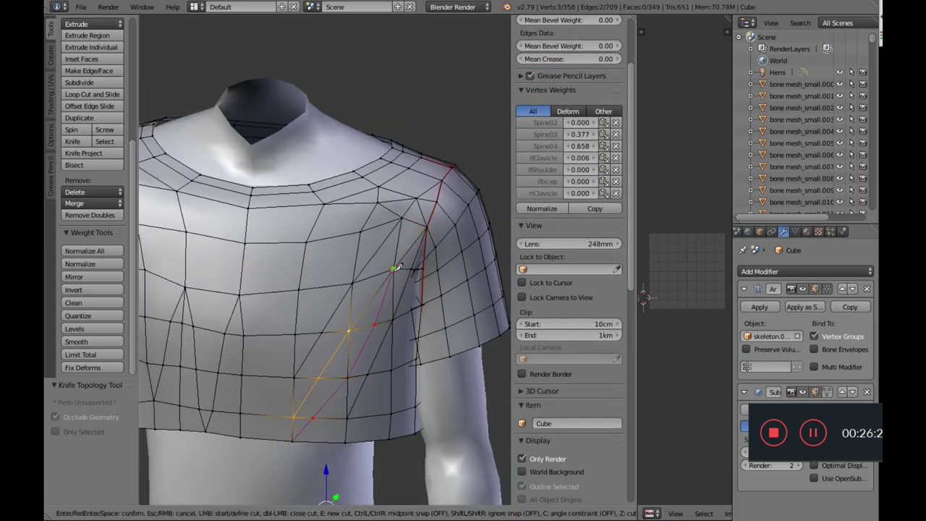
{"action": "key", "text": "Return"}
{"action": "key", "text": "w"}
{"action": "left_click", "coordinate": [348, 314]}
Knife-cut from the vertex just above the left front hem down to the hem edge
{"action": "middle_click_drag", "start_coordinate": [347, 296], "coordinate": [340, 390]}
{"action": "right_click", "coordinate": [385, 218]}
{"action": "left_click", "coordinate": [418, 331]}
{"action": "right_click", "coordinate": [268, 398]}
{"action": "left_click", "coordinate": [243, 409]}
{"action": "key", "text": "Return"}
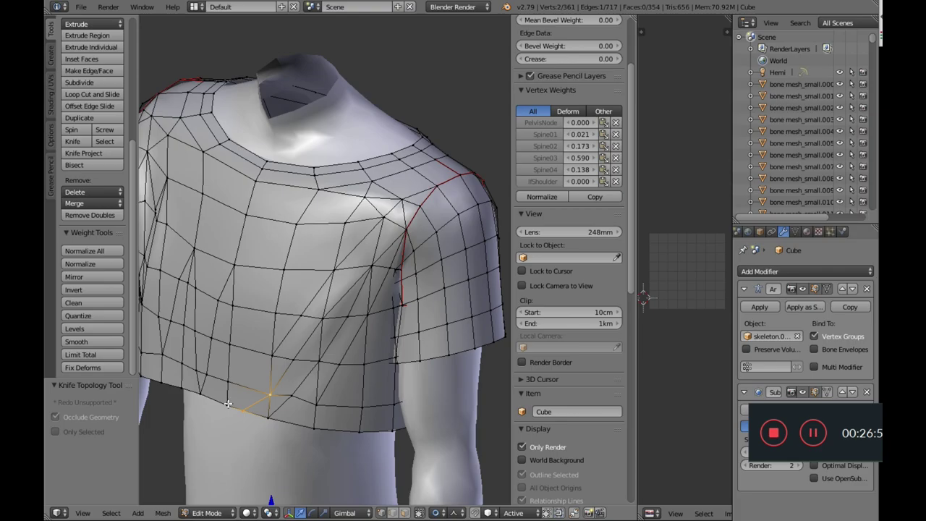
Smooth the vertices along the new diagonal cut near the left front hem
{"action": "right_click", "coordinate": [270, 394]}
{"action": "key", "text": "w"}
{"action": "scroll", "coordinate": [283, 423], "scroll_direction": "down", "scroll_amount": 2}
{"action": "right_click", "coordinate": [289, 347], "text": "shift"}
{"action": "middle_click_drag", "start_coordinate": [289, 347], "coordinate": [206, 354]}
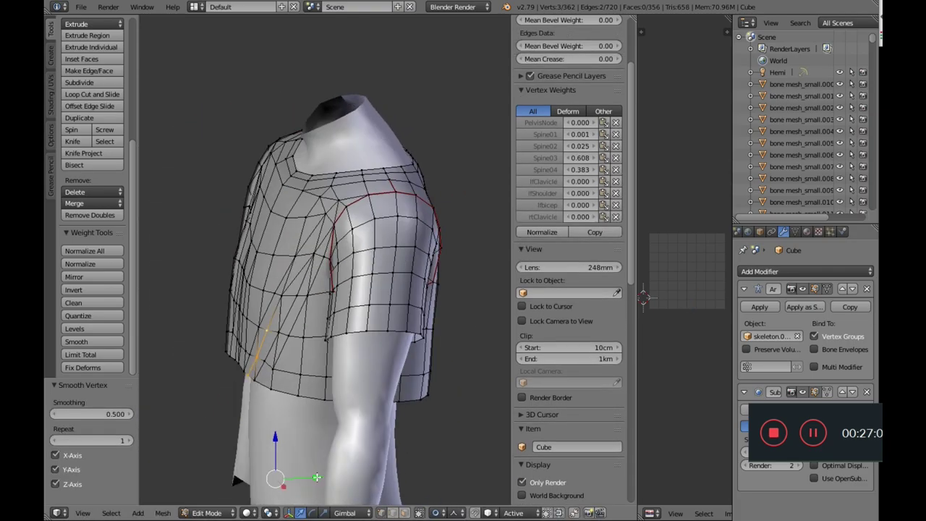
Select the cut's vertex just above the left front hem and adjust its position along Y and Z
{"action": "right_click", "coordinate": [251, 357]}
{"action": "left_click_drag", "start_coordinate": [314, 481], "coordinate": [301, 472]}
{"action": "middle_click_drag", "start_coordinate": [301, 472], "coordinate": [369, 387]}
{"action": "left_click_drag", "start_coordinate": [330, 425], "coordinate": [330, 420]}
Select two vertices near the left front hem and shift each along X, the second by 3.73 m
{"action": "right_click", "coordinate": [329, 362]}
{"action": "left_click_drag", "start_coordinate": [371, 484], "coordinate": [385, 484]}
{"action": "right_click", "coordinate": [327, 338]}
{"action": "left_click_drag", "start_coordinate": [371, 460], "coordinate": [398, 460]}
{"action": "scroll", "coordinate": [370, 356], "scroll_direction": "up", "scroll_amount": 2}
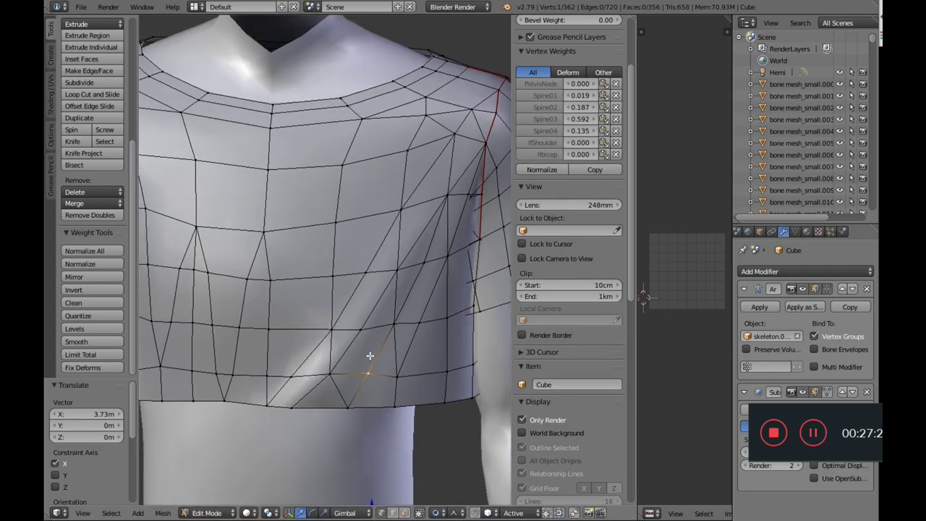
Adjust the vertices along the shirt's left front hem, shifting one 1.02 m along Y, and check the shirt in Object Mode
{"action": "middle_click_drag", "start_coordinate": [330, 333], "coordinate": [352, 410]}
{"action": "right_click", "coordinate": [352, 410]}
{"action": "right_click", "coordinate": [397, 374]}
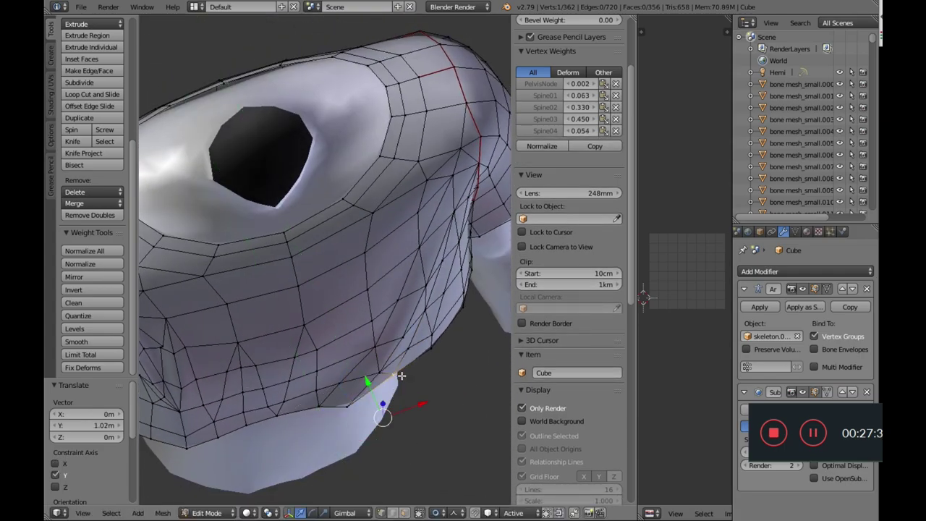
{"action": "middle_click_drag", "start_coordinate": [400, 376], "coordinate": [390, 363]}
{"action": "right_click", "coordinate": [373, 346]}
{"action": "left_click_drag", "start_coordinate": [363, 389], "coordinate": [341, 347]}
{"action": "right_click", "coordinate": [368, 322]}
{"action": "middle_click_drag", "start_coordinate": [343, 369], "coordinate": [337, 337]}
{"action": "key", "text": "Tab"}
{"action": "scroll", "coordinate": [337, 337], "scroll_direction": "down", "scroll_amount": 4}
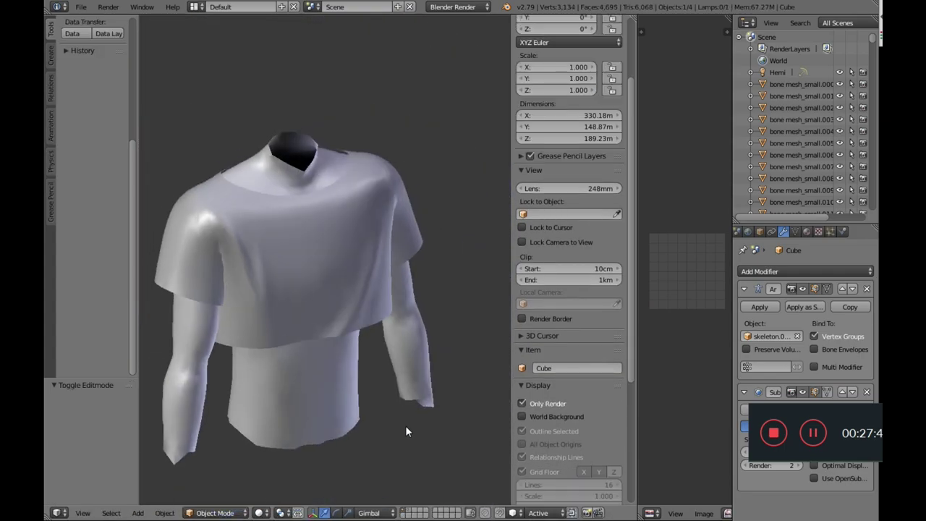
{"action": "left_click", "coordinate": [216, 488]}
Try to shift the two right armpit seam vertices with connected proportional editing
{"action": "scroll", "coordinate": [217, 225], "scroll_direction": "up", "scroll_amount": 6}
{"action": "right_click", "coordinate": [277, 272]}
{"action": "left_click_drag", "start_coordinate": [287, 301], "coordinate": [290, 308]}
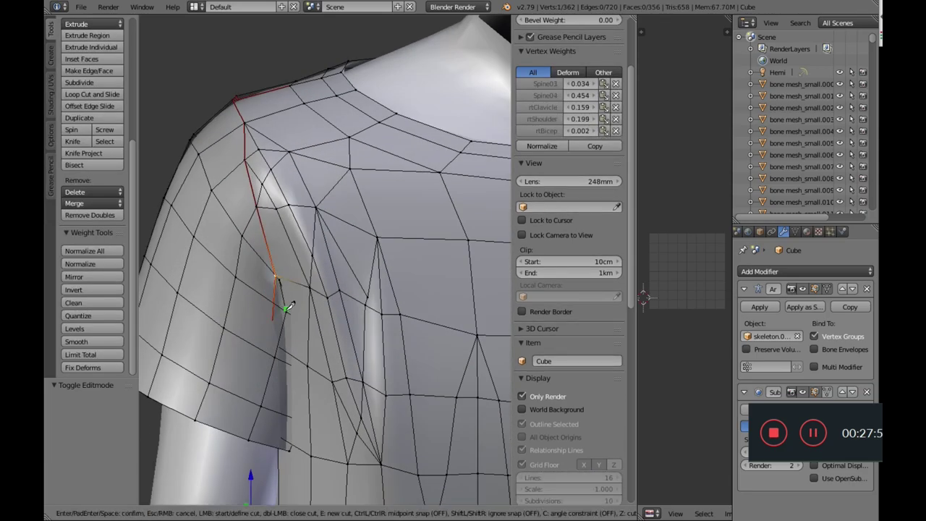
{"action": "middle_click_drag", "start_coordinate": [290, 308], "coordinate": [311, 246]}
{"action": "right_click", "coordinate": [320, 445]}
{"action": "scroll", "coordinate": [319, 446], "scroll_direction": "down", "scroll_amount": 1}
{"action": "right_click", "coordinate": [309, 428], "text": "shift"}
{"action": "left_click_drag", "start_coordinate": [354, 430], "coordinate": [333, 431]}
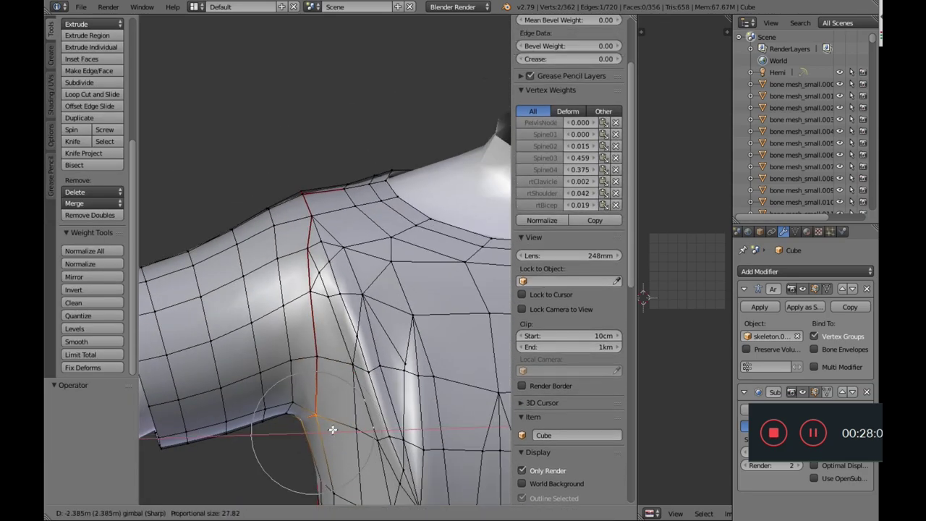
{"action": "key", "text": "ctrl+z"}
{"action": "key", "text": "ctrl+z"}
Knife-cut from the right armpit seam diagonally up across the front of the sleeve to its upper edge
{"action": "key", "text": "k"}
{"action": "left_click", "coordinate": [321, 414]}
{"action": "left_click", "coordinate": [285, 307]}
{"action": "left_click", "coordinate": [231, 230]}
{"action": "key", "text": "Return"}
Make two more knife cuts from the right front shoulder seam across the upper sleeve, above the first diagonal cut
{"action": "right_click", "coordinate": [318, 357]}
{"action": "key", "text": "k"}
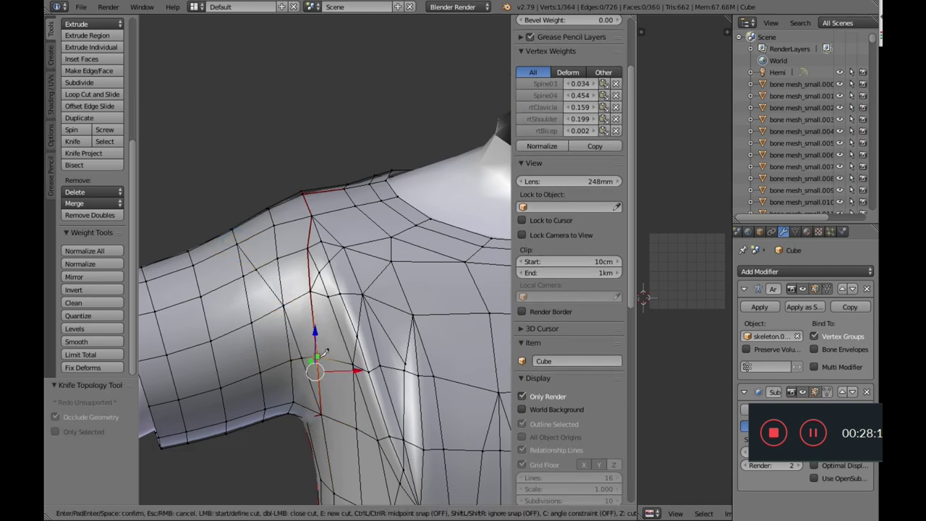
{"action": "left_click", "coordinate": [278, 258]}
{"action": "left_click", "coordinate": [237, 244]}
{"action": "key", "text": "Return"}
{"action": "scroll", "coordinate": [291, 325], "scroll_direction": "up", "scroll_amount": 1}
{"action": "middle_click_drag", "start_coordinate": [291, 325], "coordinate": [322, 382]}
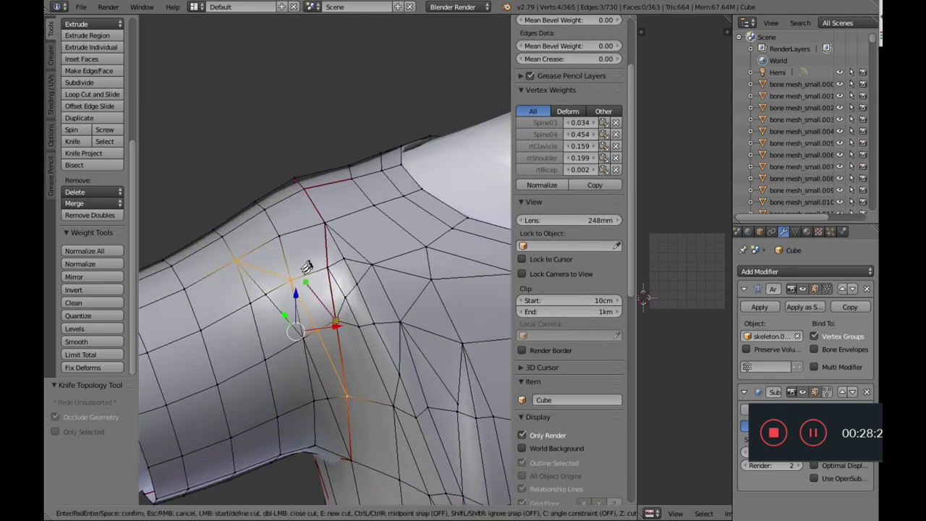
{"action": "left_click", "coordinate": [284, 258]}
{"action": "left_click", "coordinate": [223, 235]}
{"action": "key", "text": "Return"}
Continue the knife cutting around the back of the right sleeve cap to the rear armhole seam
{"action": "middle_click_drag", "start_coordinate": [223, 236], "coordinate": [360, 249]}
{"action": "right_click", "coordinate": [312, 300]}
{"action": "key", "text": "w"}
{"action": "scroll", "coordinate": [312, 503], "scroll_direction": "down", "scroll_amount": 5}
{"action": "scroll", "coordinate": [311, 434], "scroll_direction": "up", "scroll_amount": 3}
{"action": "scroll", "coordinate": [330, 227], "scroll_direction": "up", "scroll_amount": 1}
{"action": "key", "text": "k"}
{"action": "left_click", "coordinate": [366, 178]}
{"action": "key", "text": "Return"}
Try to reposition the selected cut vertices across the back of the right sleeve cap
{"action": "left_click", "coordinate": [370, 307]}
{"action": "key", "text": "ctrl+z"}
{"action": "key", "text": "g"}
{"action": "left_click", "coordinate": [381, 293]}
{"action": "key", "text": "ctrl+z"}
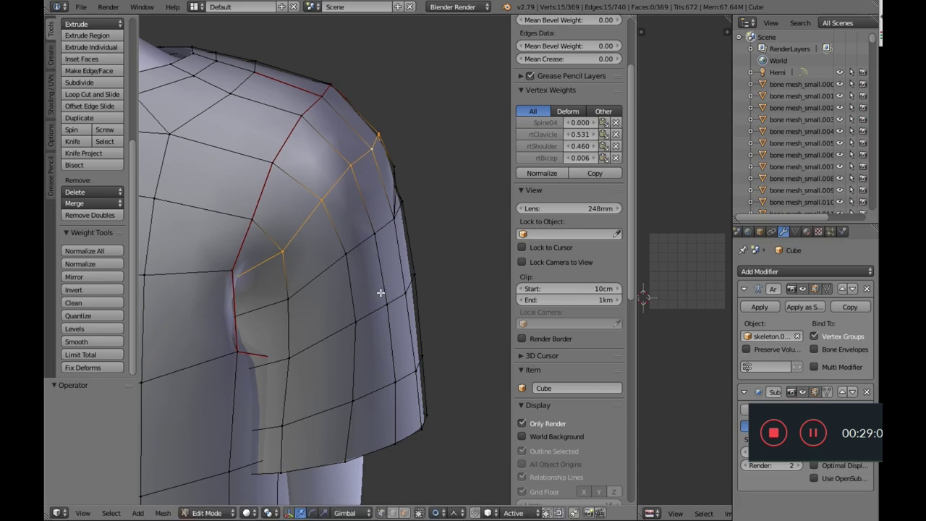
Show the shirt's material slots, switch to Object Mode and select the body mesh
{"action": "left_click", "coordinate": [819, 232]}
{"action": "left_click", "coordinate": [807, 232]}
{"action": "scroll", "coordinate": [376, 326], "scroll_direction": "down", "scroll_amount": 4}
{"action": "middle_click_drag", "start_coordinate": [377, 326], "coordinate": [608, 340]}
{"action": "left_click", "coordinate": [208, 513]}
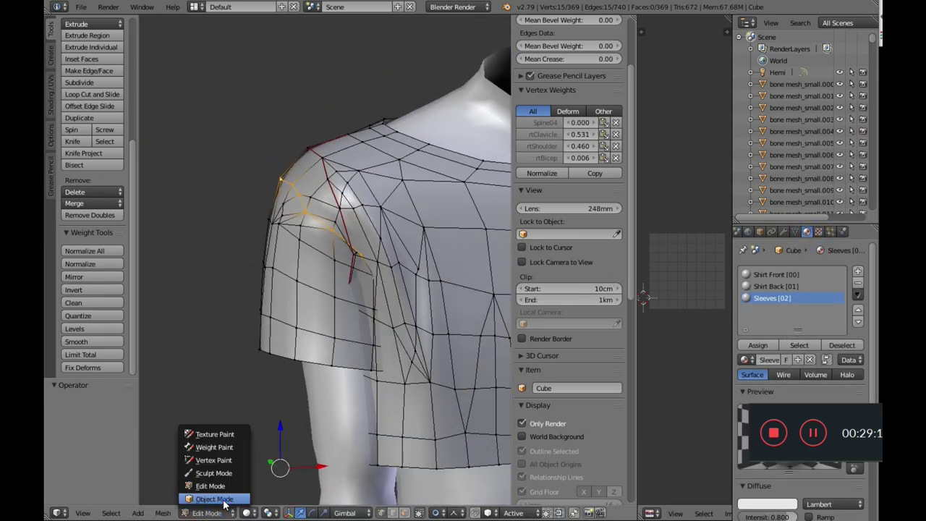
{"action": "left_click", "coordinate": [213, 498]}
{"action": "right_click", "coordinate": [420, 449]}
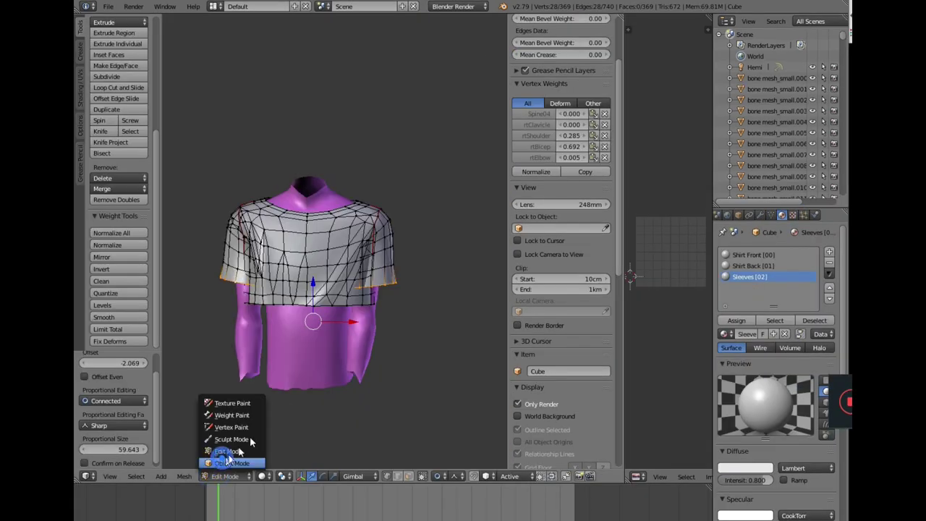
Open the Sporty body mesh in Edit Mode and select the edge loop around its bottom opening
{"action": "left_click", "coordinate": [227, 461]}
{"action": "right_click", "coordinate": [283, 385]}
{"action": "left_click", "coordinate": [232, 452]}
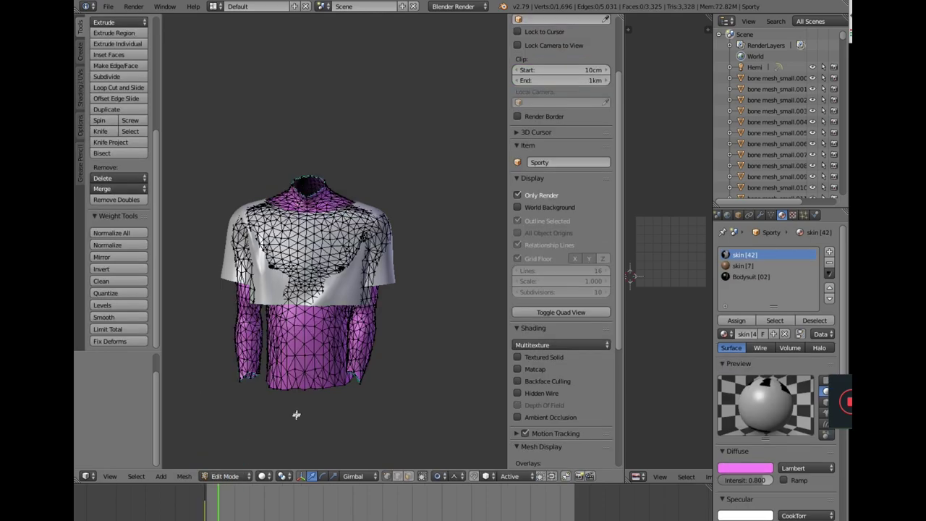
{"action": "scroll", "coordinate": [297, 409], "scroll_direction": "up", "scroll_amount": 2}
{"action": "right_click", "coordinate": [311, 391], "text": "alt"}
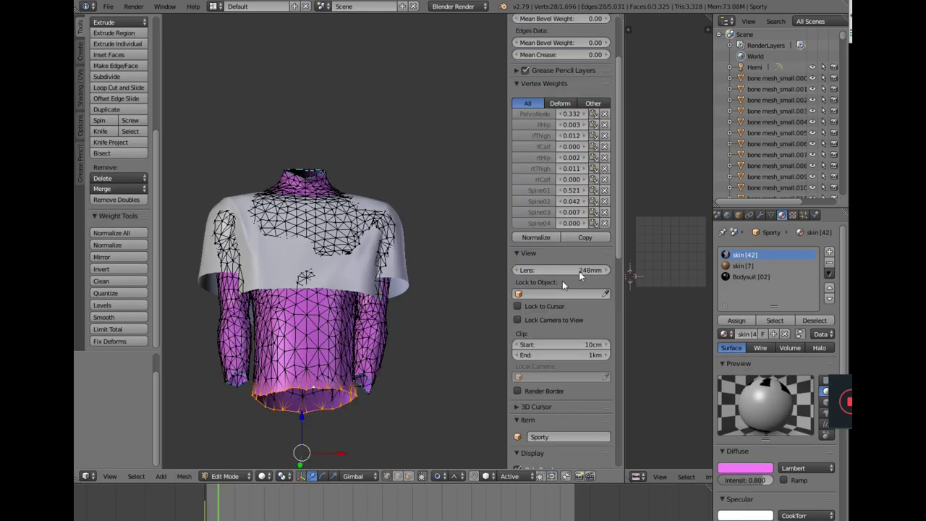
{"action": "scroll", "coordinate": [593, 190], "scroll_direction": "up", "scroll_amount": 2}
{"action": "scroll", "coordinate": [525, 266], "scroll_direction": "up", "scroll_amount": 1}
{"action": "middle_click_drag", "start_coordinate": [420, 327], "coordinate": [443, 262], "text": "shift"}
{"action": "middle_click_drag", "start_coordinate": [443, 262], "coordinate": [447, 332]}
{"action": "scroll", "coordinate": [447, 332], "scroll_direction": "up", "scroll_amount": 1}
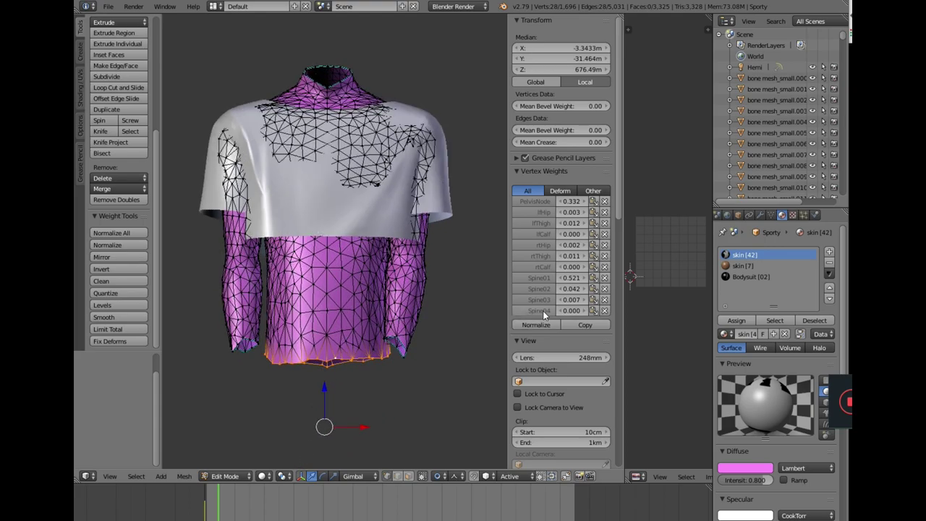
Delete the hip, thigh, calf and Spine02 to Spine04 weights from the active vertex on the body's bottom edge
{"action": "left_click", "coordinate": [605, 289]}
{"action": "left_click", "coordinate": [605, 288]}
{"action": "left_click", "coordinate": [605, 288]}
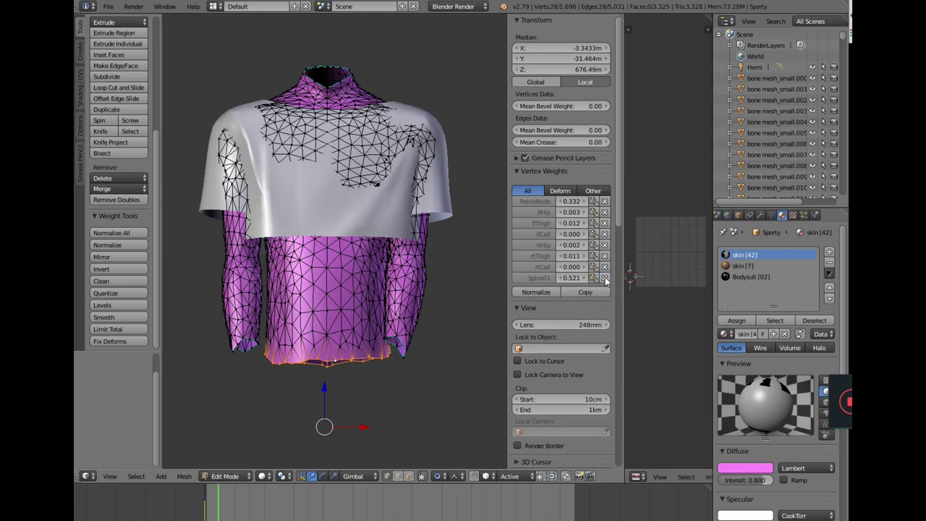
{"action": "left_click", "coordinate": [604, 257]}
{"action": "left_click", "coordinate": [605, 255]}
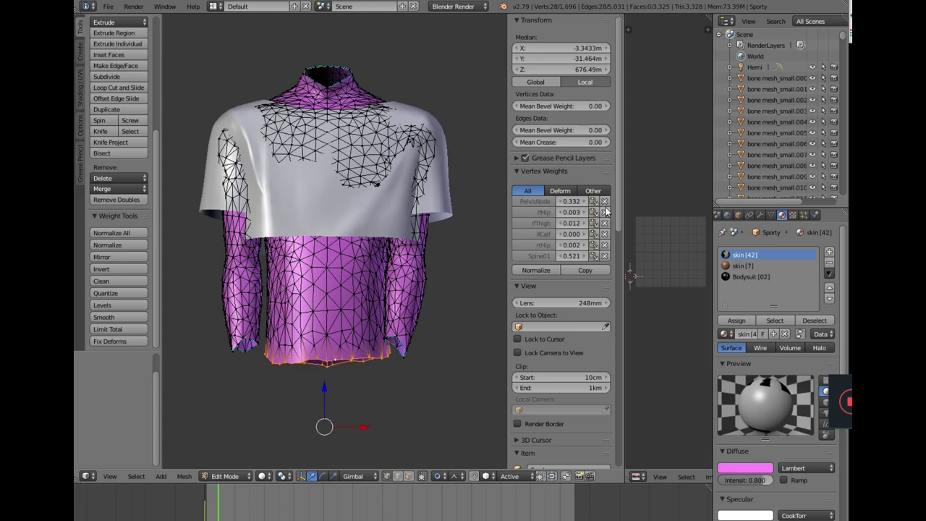
{"action": "left_click", "coordinate": [605, 211]}
{"action": "left_click", "coordinate": [605, 212]}
{"action": "left_click", "coordinate": [605, 211]}
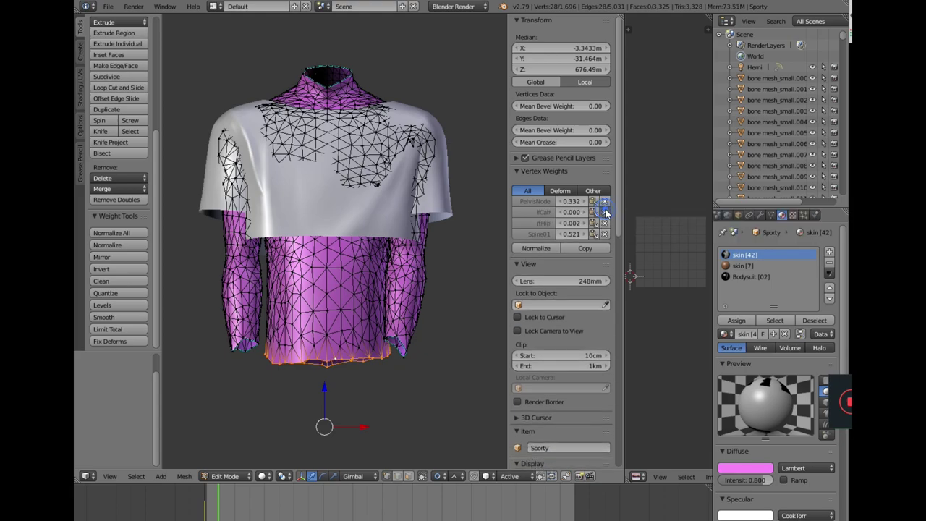
{"action": "left_click", "coordinate": [605, 212]}
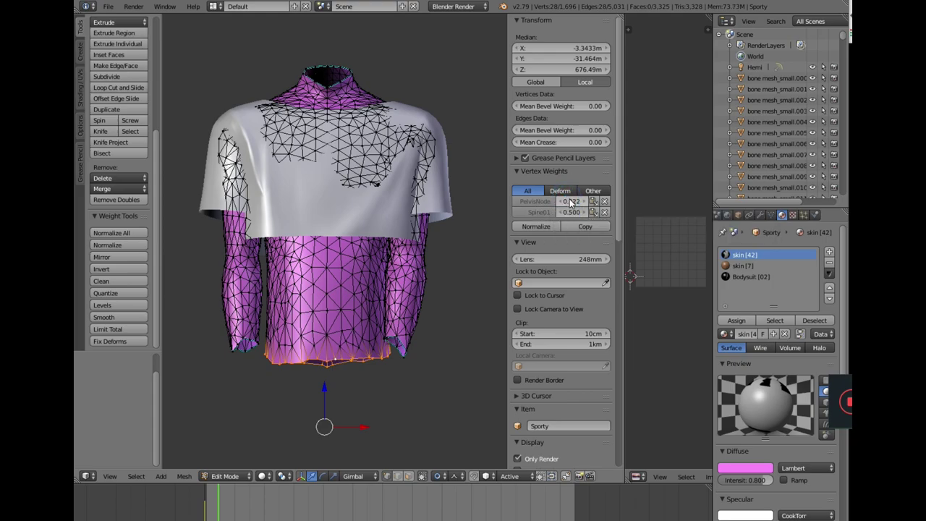
Set the active vertex's PelvisNode weight to 0.500 and copy its weights to the whole selected bottom edge loop
{"action": "left_click", "coordinate": [569, 201]}
{"action": "left_click", "coordinate": [604, 212]}
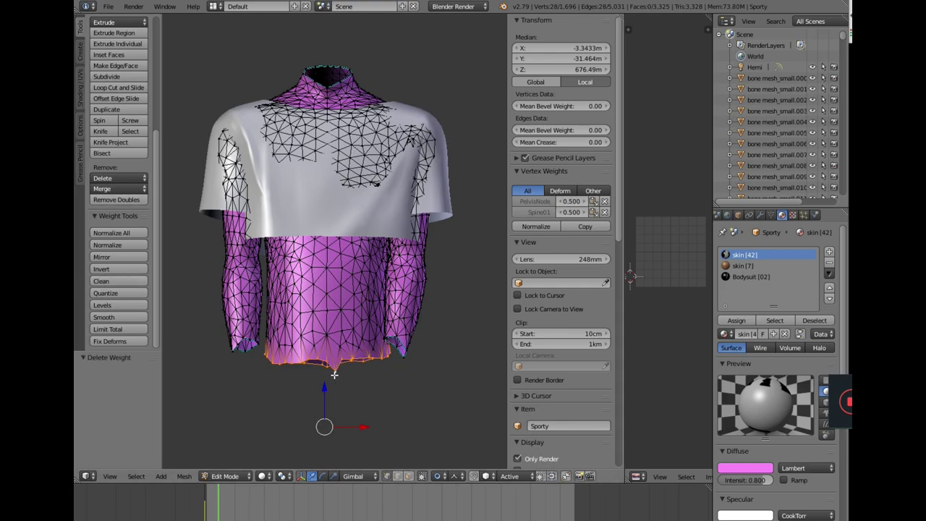
{"action": "left_click", "coordinate": [585, 226]}
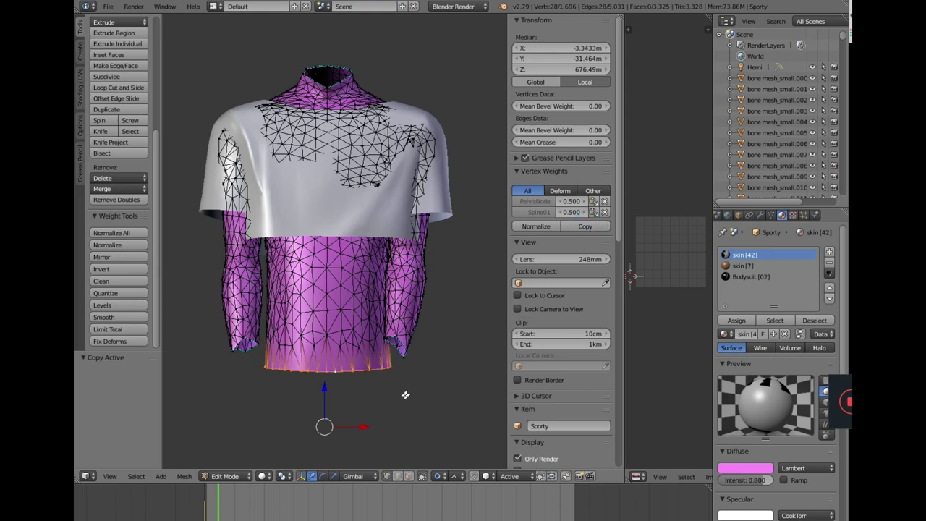
Select the entire body mesh and delete its loose vertices and edges
{"action": "middle_click_drag", "start_coordinate": [405, 394], "coordinate": [264, 414]}
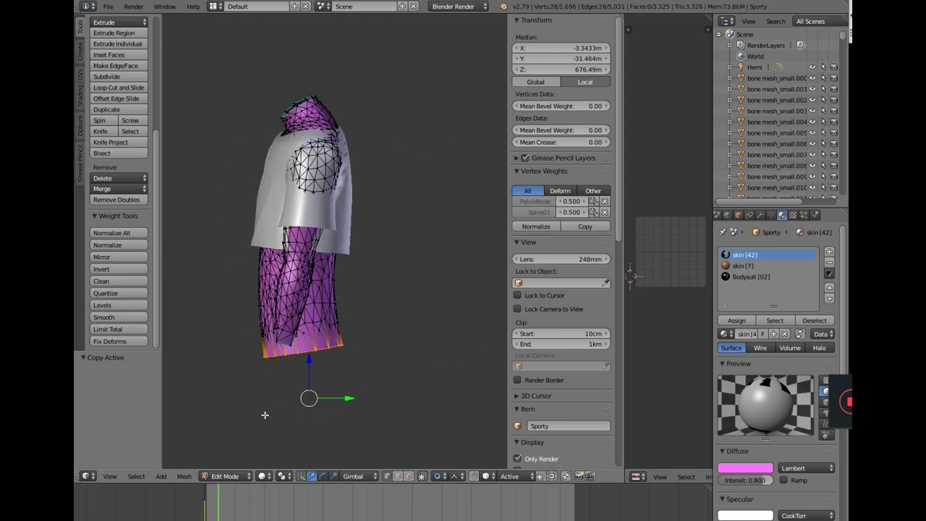
{"action": "scroll", "coordinate": [265, 414], "scroll_direction": "up", "scroll_amount": 3}
{"action": "key", "text": "a"}
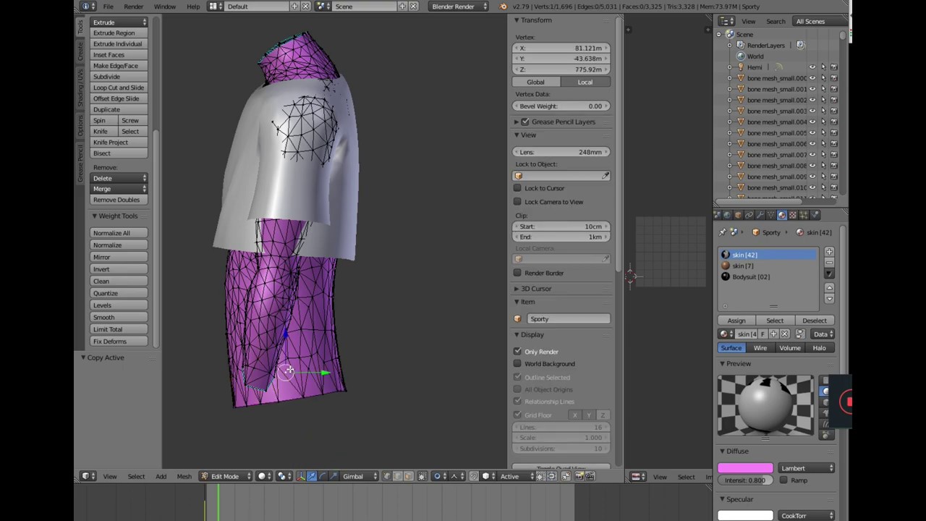
{"action": "key", "text": "a"}
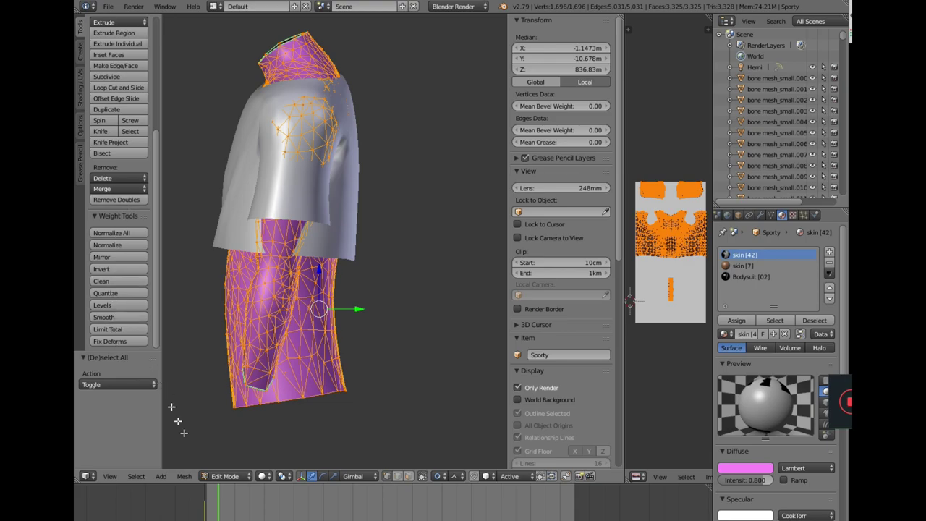
{"action": "left_click", "coordinate": [187, 478]}
{"action": "mouse_move", "coordinate": [208, 312]}
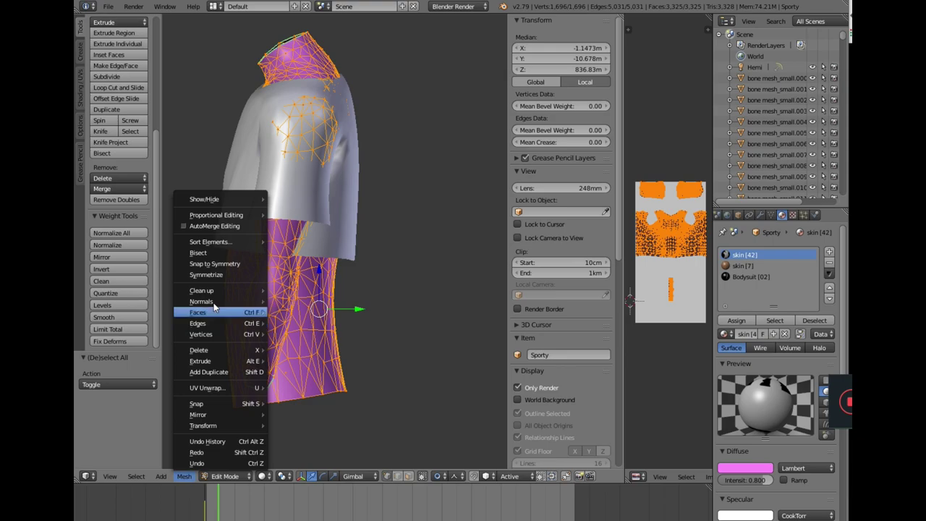
{"action": "mouse_move", "coordinate": [213, 293]}
{"action": "left_click", "coordinate": [329, 291]}
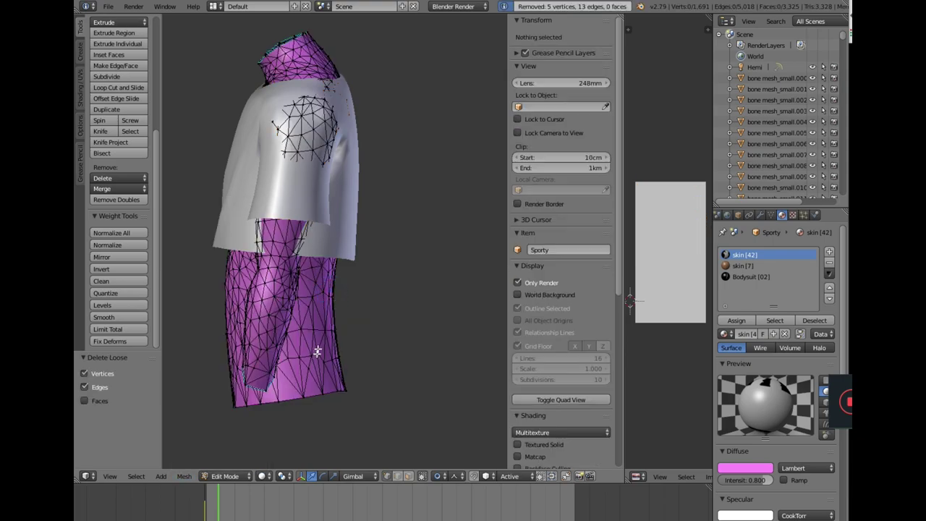
Return the body to Object Mode and make the shirt the active object, picking it in wireframe display
{"action": "key", "text": "KP_1"}
{"action": "left_click", "coordinate": [238, 476]}
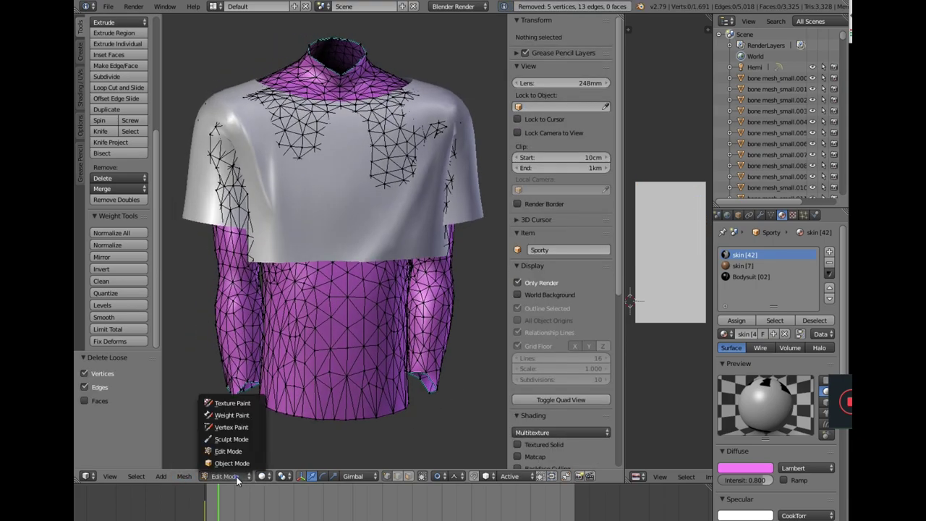
{"action": "left_click", "coordinate": [241, 464]}
{"action": "scroll", "coordinate": [337, 381], "scroll_direction": "down", "scroll_amount": 4}
{"action": "key", "text": "z"}
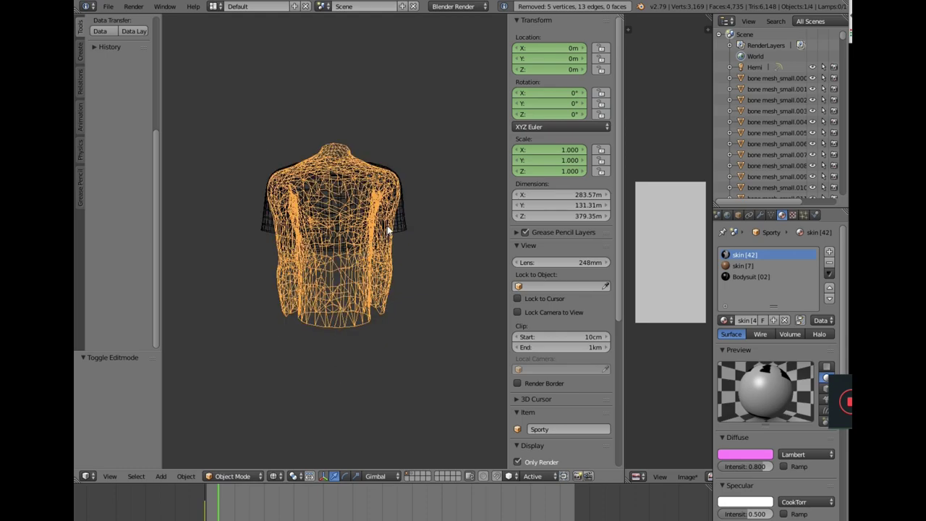
{"action": "right_click", "coordinate": [403, 227], "text": "shift"}
{"action": "key", "text": "z"}
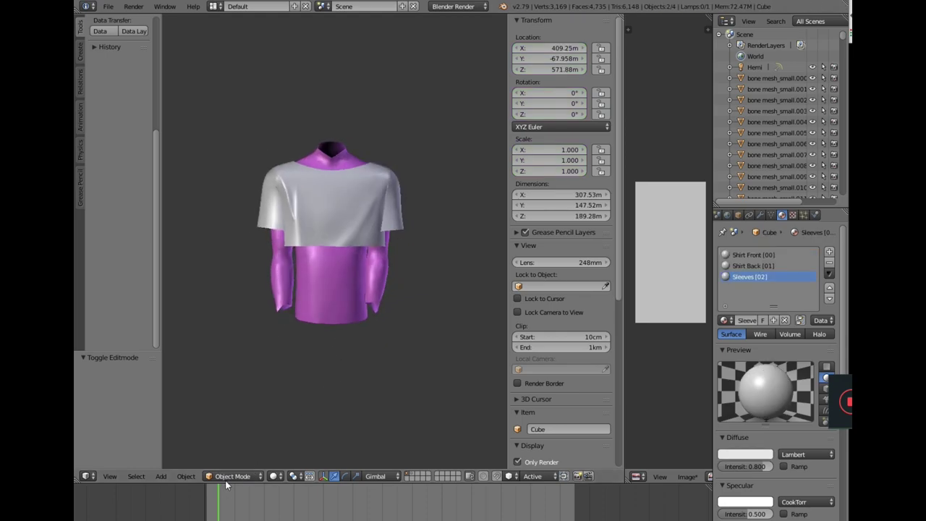
Open the shirt in Edit Mode and select only the faces assigned to the Sleeves material
{"action": "left_click", "coordinate": [228, 476]}
{"action": "left_click", "coordinate": [230, 451]}
{"action": "key", "text": "a"}
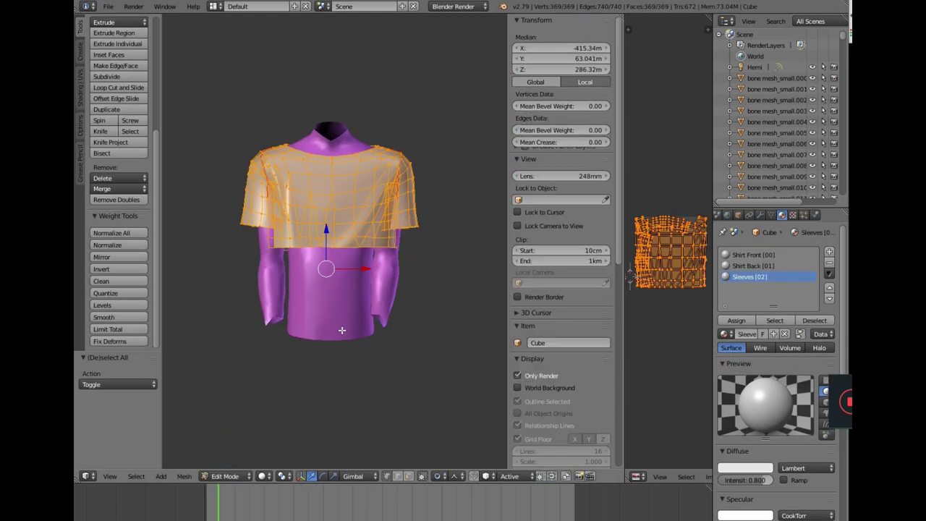
{"action": "scroll", "coordinate": [398, 306], "scroll_direction": "up", "scroll_amount": 3}
{"action": "key", "text": "a"}
{"action": "key", "text": "a"}
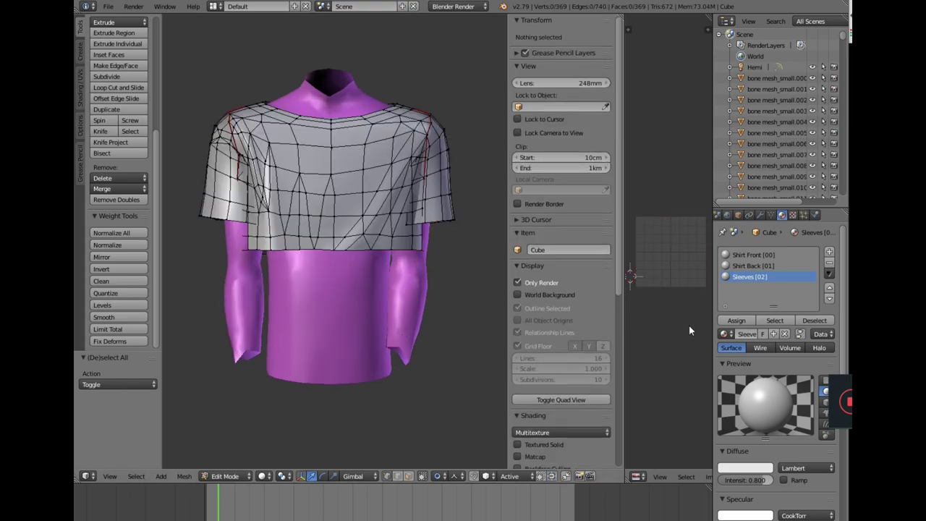
{"action": "left_click", "coordinate": [774, 321]}
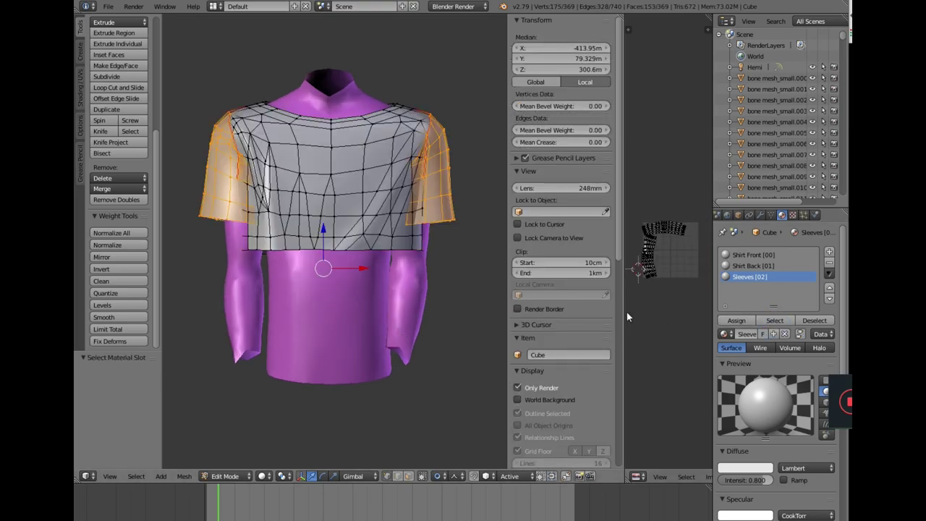
Save the current Blender file
{"action": "scroll", "coordinate": [683, 362], "scroll_direction": "down", "scroll_amount": 1}
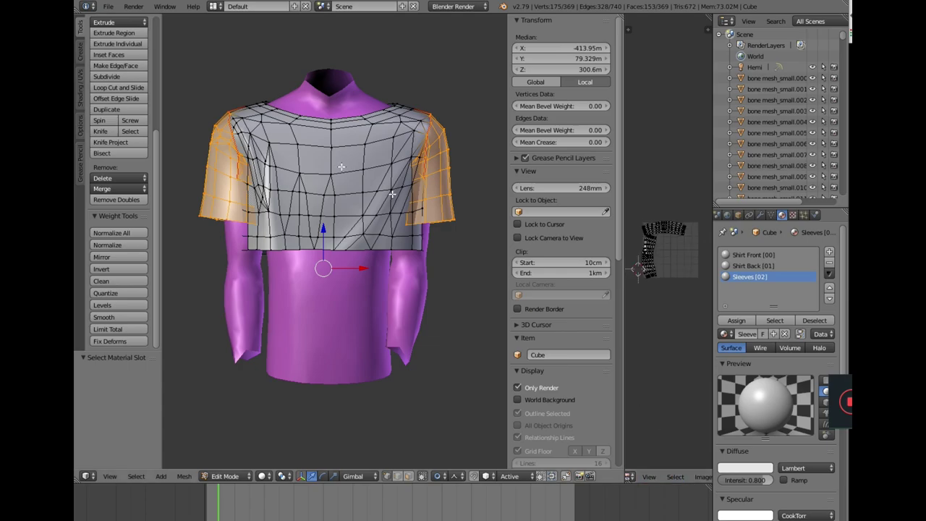
{"action": "left_click", "coordinate": [108, 7]}
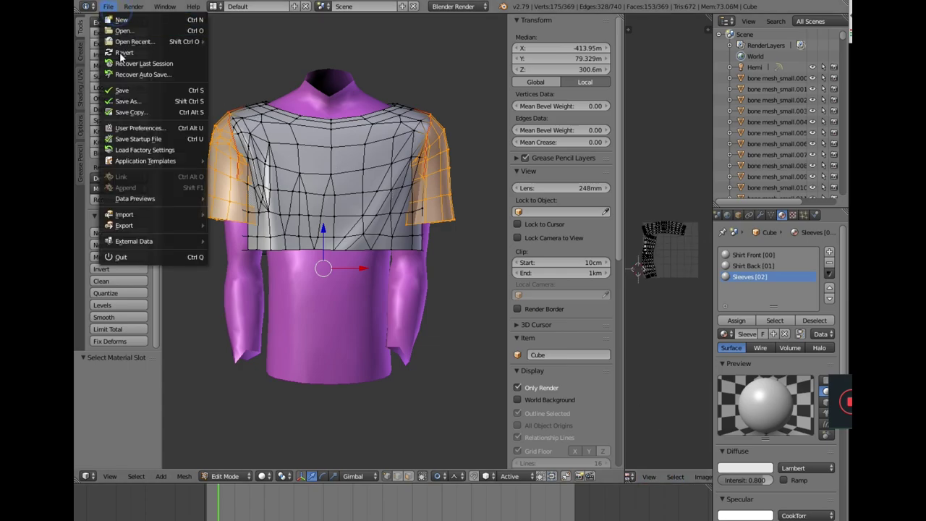
{"action": "left_click", "coordinate": [131, 91]}
Start a new image for the sleeve UVs and set its fill colour to light grey, RGB 0.771
{"action": "scroll", "coordinate": [683, 487], "scroll_direction": "down", "scroll_amount": 3}
{"action": "scroll", "coordinate": [684, 478], "scroll_direction": "down", "scroll_amount": 1}
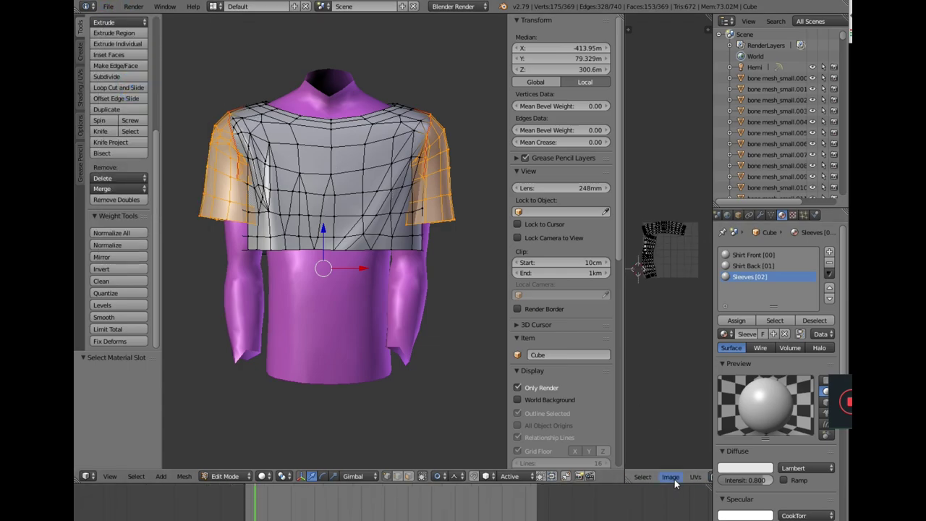
{"action": "left_click", "coordinate": [672, 477]}
{"action": "left_click", "coordinate": [676, 467]}
{"action": "left_click", "coordinate": [726, 487]}
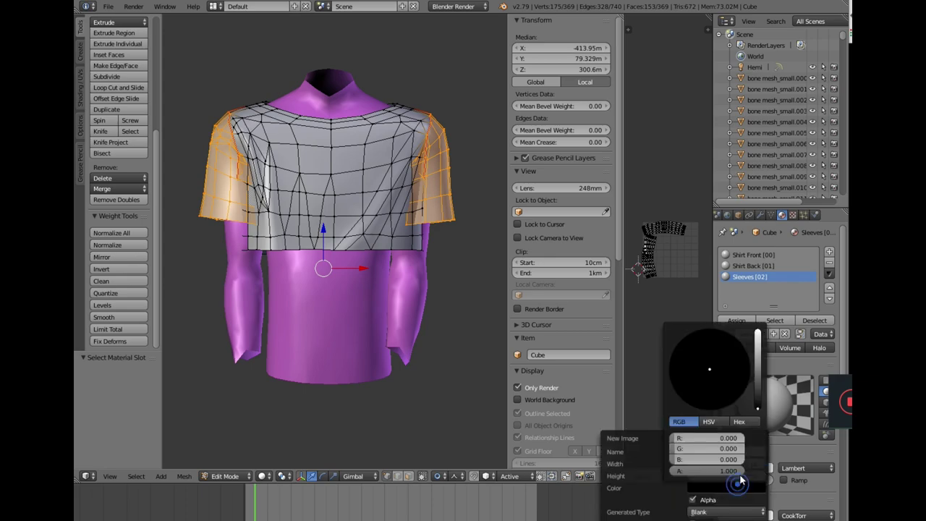
{"action": "left_click_drag", "start_coordinate": [757, 369], "coordinate": [758, 354]}
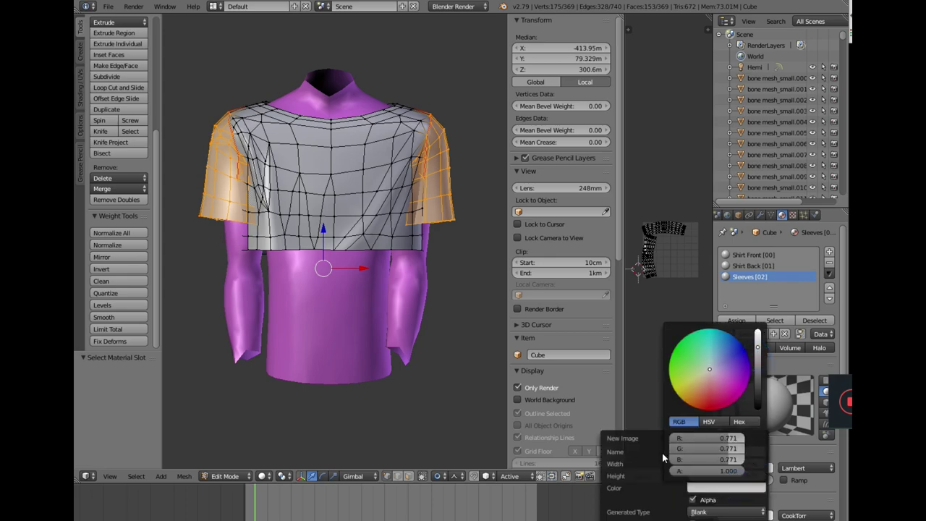
{"action": "left_click", "coordinate": [644, 473]}
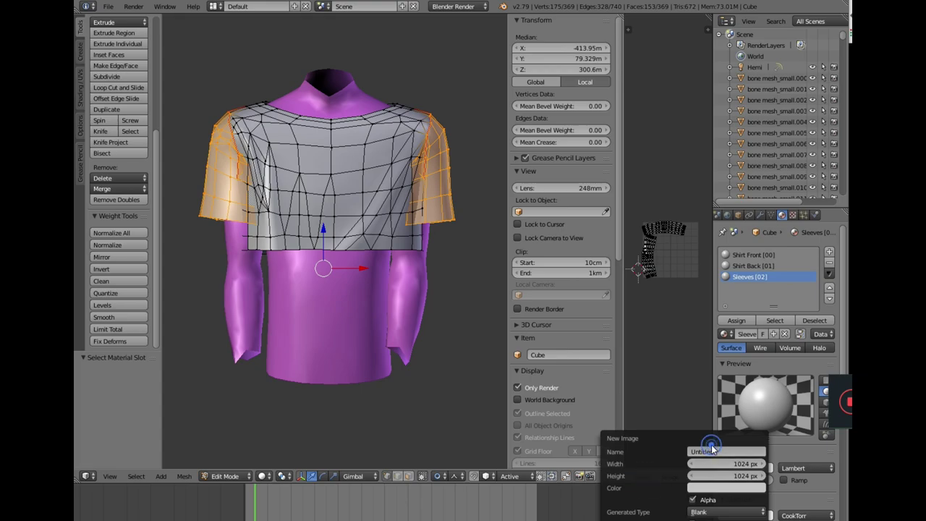
Name the new image Sleeves, set its size to 512 × 512 px and create it
{"action": "left_click", "coordinate": [710, 454]}
{"action": "type", "text": "Sleeves"}
{"action": "left_click", "coordinate": [700, 463]}
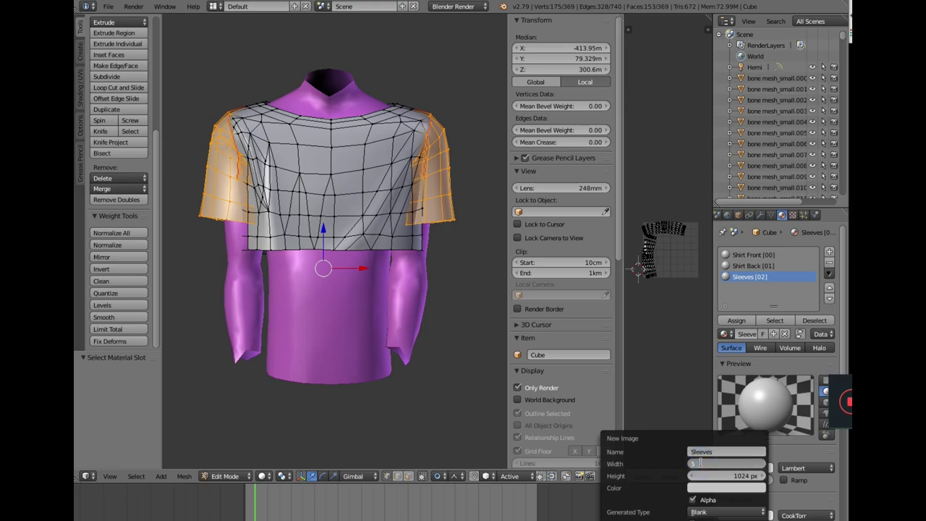
{"action": "left_click", "coordinate": [748, 475]}
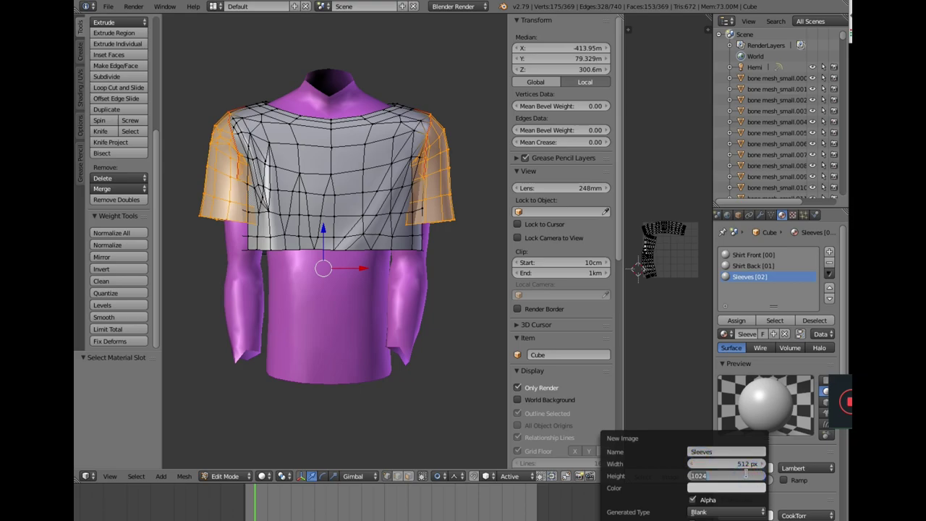
{"action": "key", "text": "Return"}
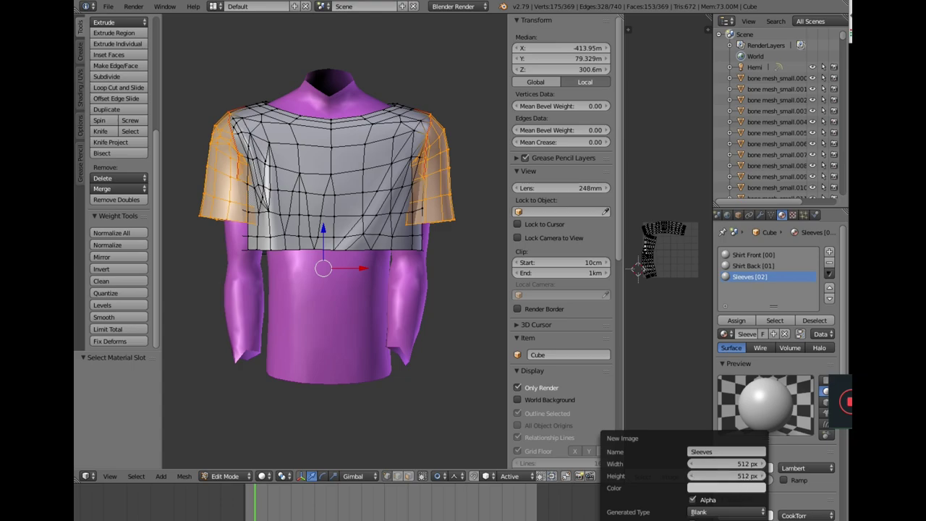
{"action": "key", "text": "Return"}
Unwrap the selected sleeve faces and select all of their UVs over the Sleeves image
{"action": "scroll", "coordinate": [654, 278], "scroll_direction": "down", "scroll_amount": 3}
{"action": "scroll", "coordinate": [654, 282], "scroll_direction": "up", "scroll_amount": 2}
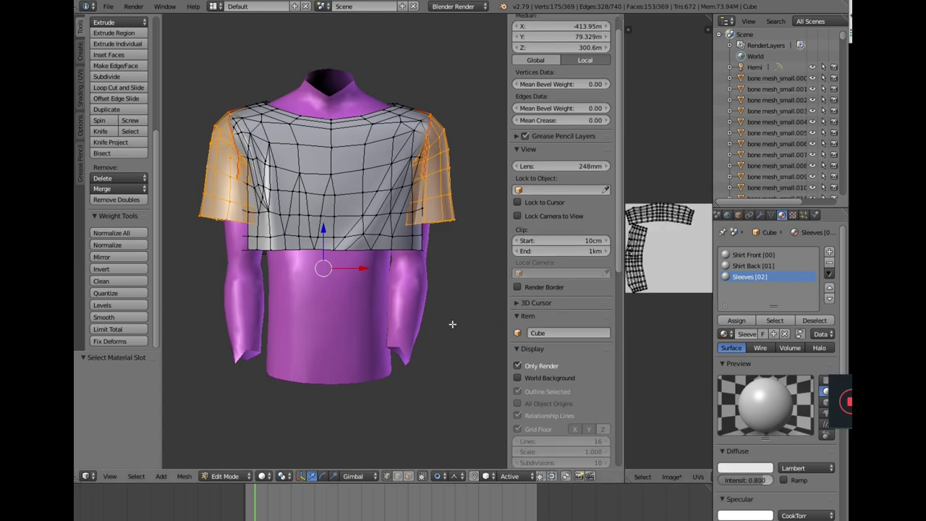
{"action": "key", "text": "u"}
{"action": "left_click", "coordinate": [454, 322]}
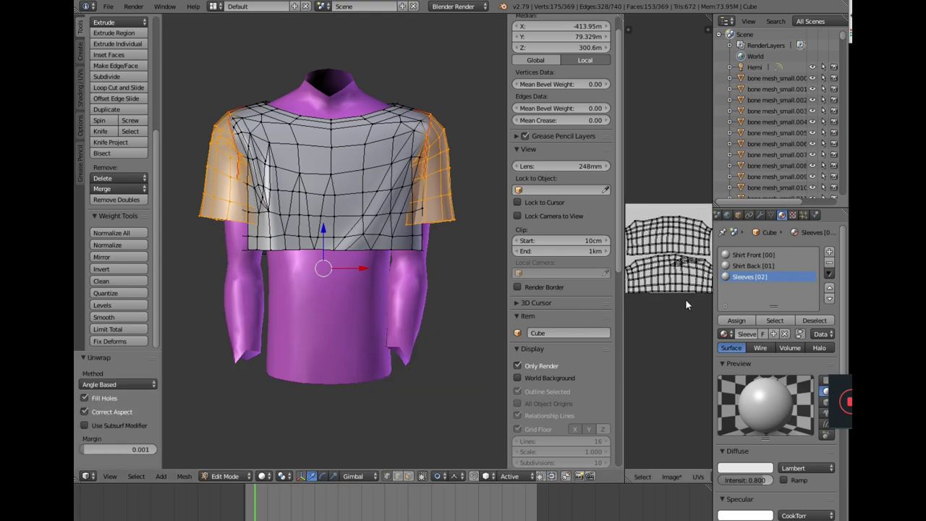
{"action": "scroll", "coordinate": [685, 299], "scroll_direction": "down", "scroll_amount": 2}
{"action": "key", "text": "a"}
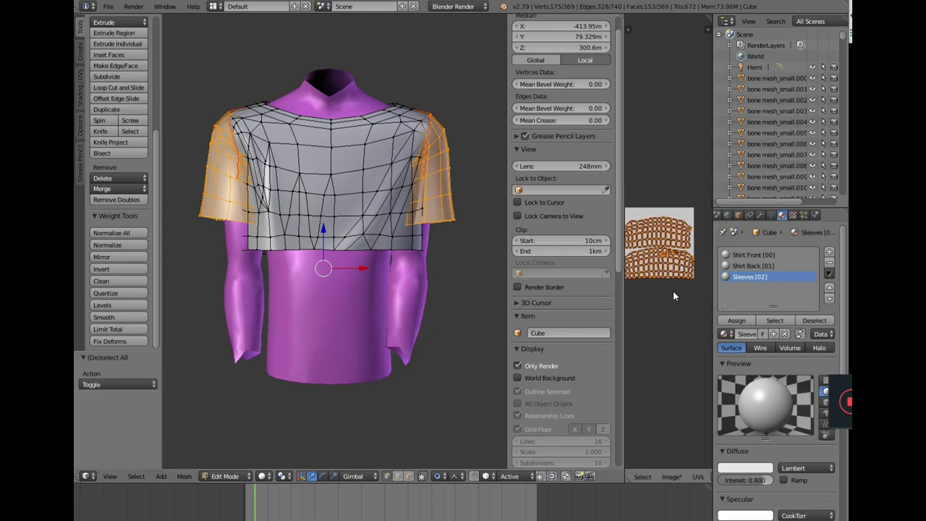
{"action": "key", "text": "a"}
{"action": "key", "text": "a"}
{"action": "middle_click_drag", "start_coordinate": [680, 297], "coordinate": [694, 300]}
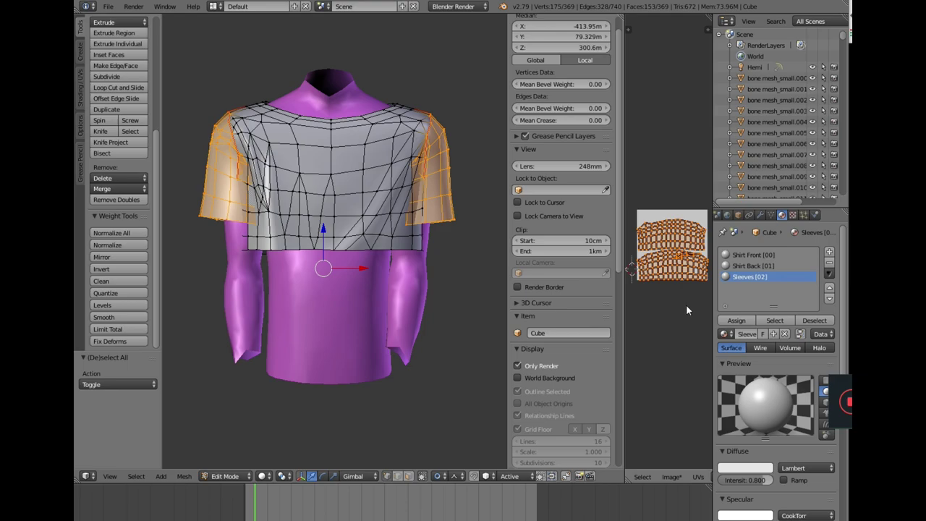
Move the sleeve UVs up along Y by about 6.2 cm and scale them along X to about 0.955 to fit the image
{"action": "key", "text": "g"}
{"action": "key", "text": "y"}
{"action": "left_click", "coordinate": [686, 300]}
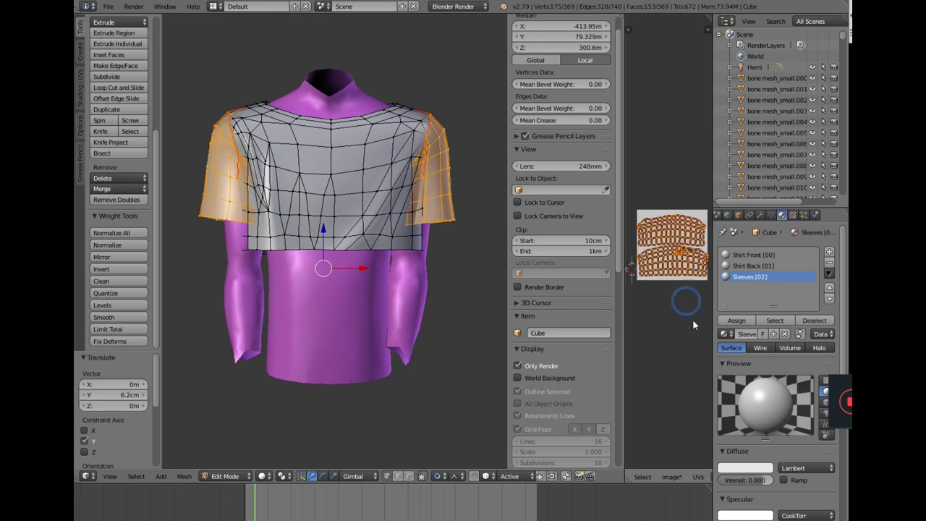
{"action": "key", "text": "s"}
{"action": "key", "text": "x"}
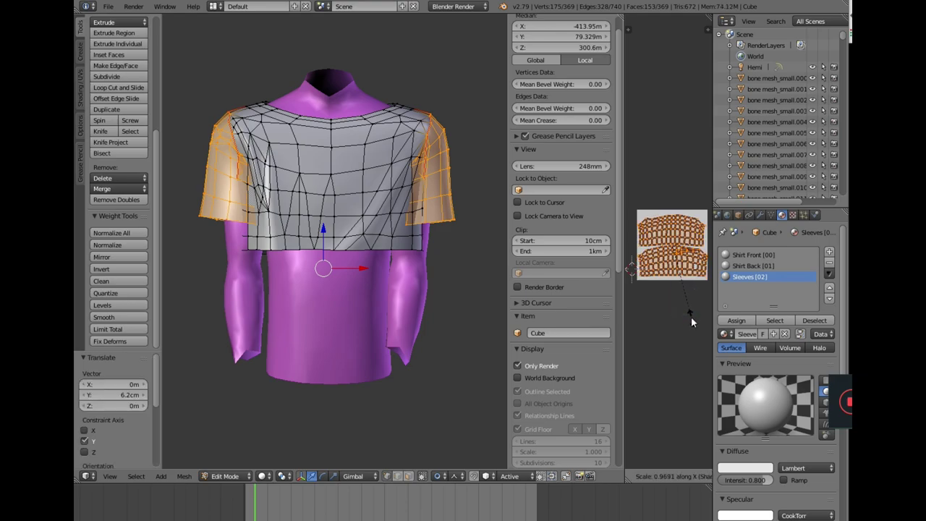
{"action": "left_click", "coordinate": [689, 317]}
{"action": "scroll", "coordinate": [672, 296], "scroll_direction": "up", "scroll_amount": 2}
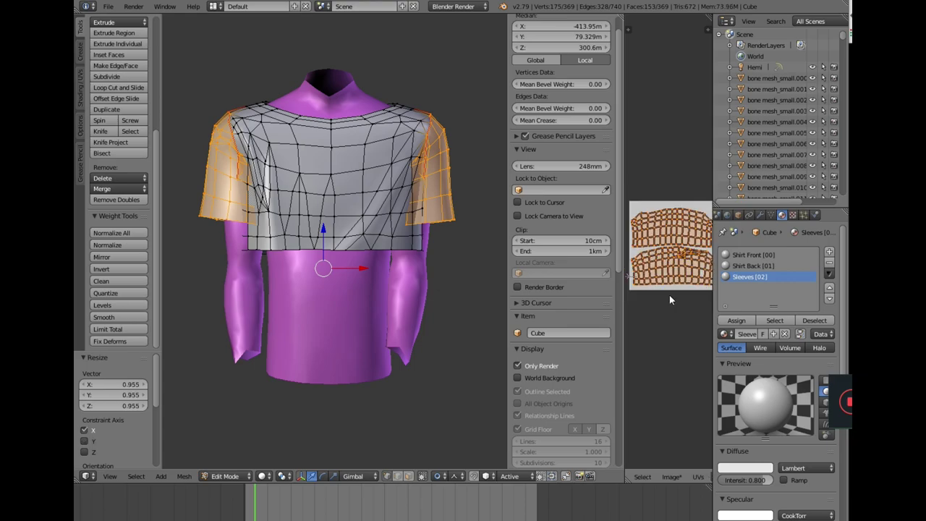
Select only the faces assigned to the Shirt Back material, including all of their UVs
{"action": "key", "text": "a"}
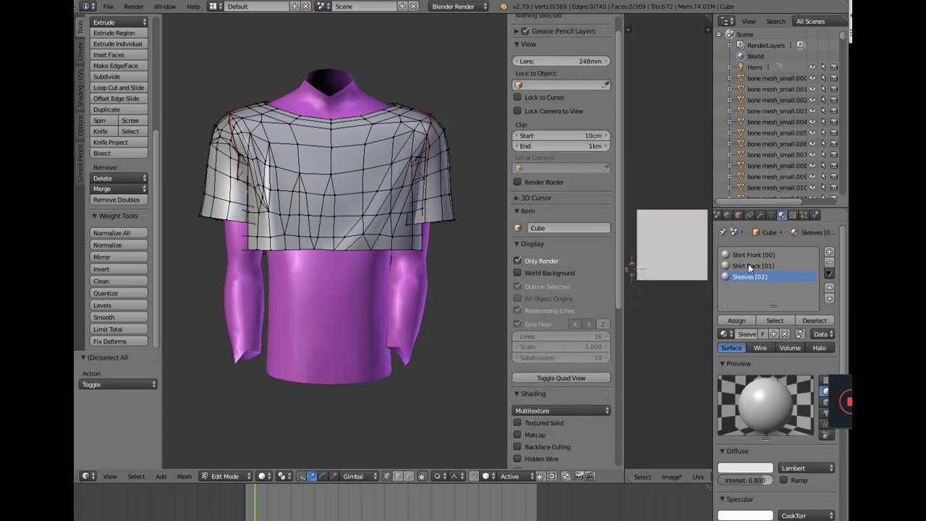
{"action": "left_click", "coordinate": [749, 266]}
{"action": "left_click", "coordinate": [774, 321]}
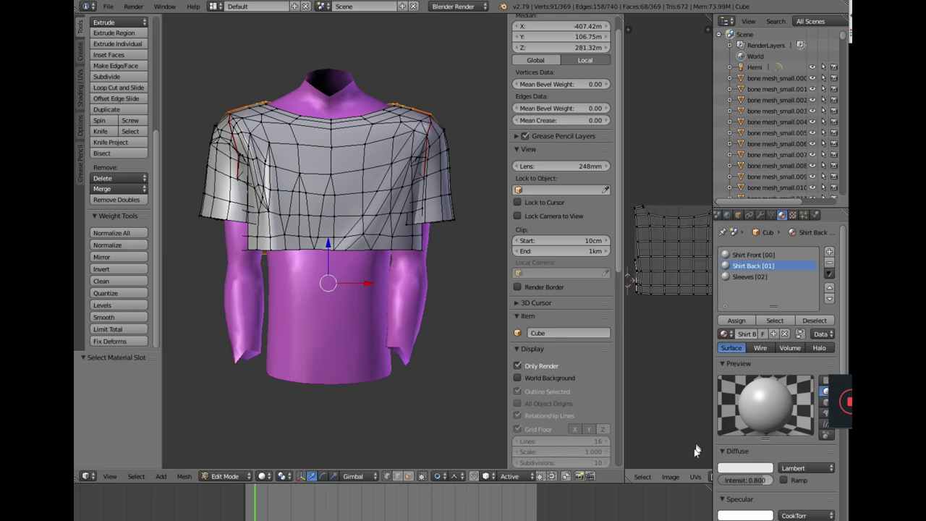
{"action": "key", "text": "a"}
Create a new 512 × 512 px image named Back for the shirt back's UVs
{"action": "left_click", "coordinate": [670, 477]}
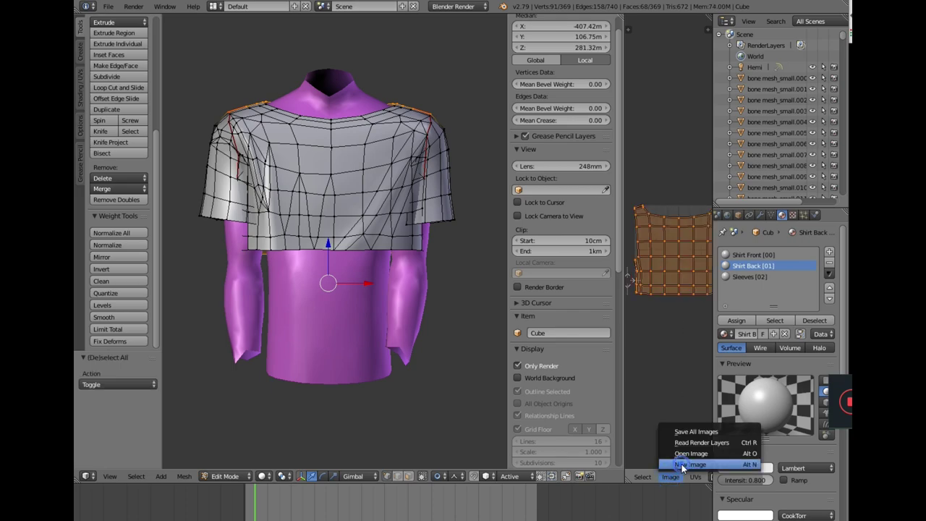
{"action": "left_click", "coordinate": [687, 465]}
{"action": "left_click", "coordinate": [698, 451]}
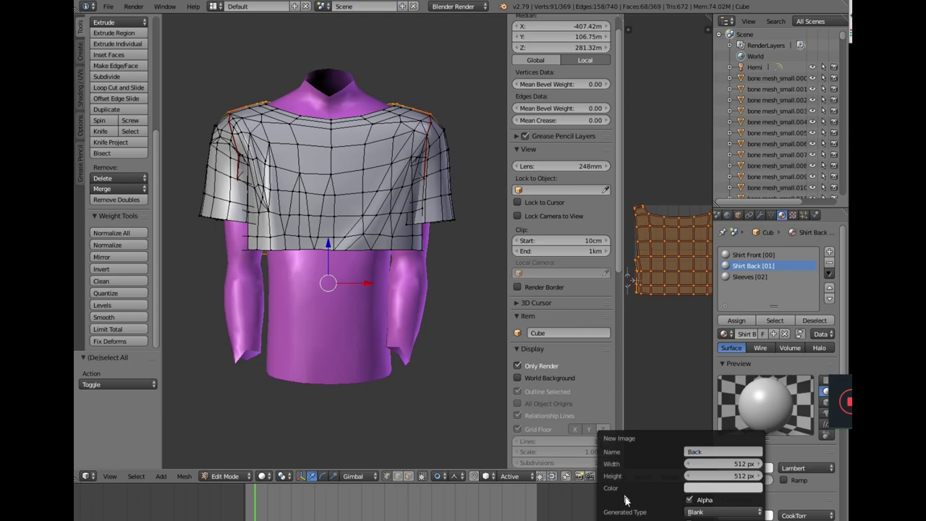
{"action": "left_click", "coordinate": [636, 520]}
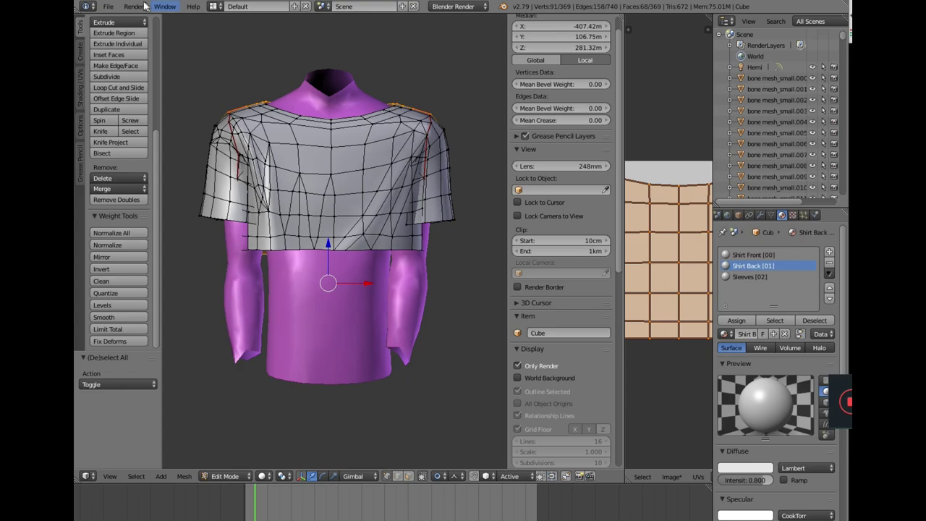
{"action": "left_click", "coordinate": [108, 7]}
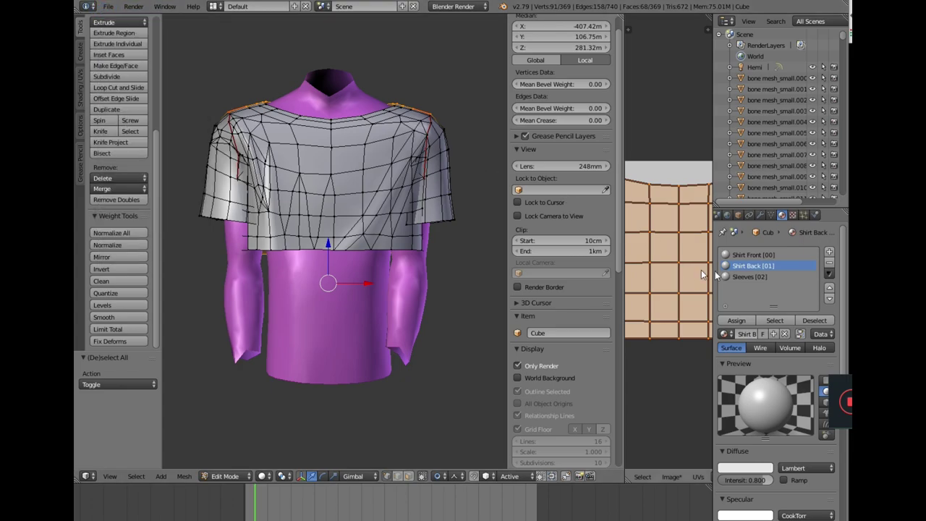
Widen the UV editor area until the whole shirt back UV layout fits in it
{"action": "scroll", "coordinate": [759, 289], "scroll_direction": "down", "scroll_amount": 3}
{"action": "scroll", "coordinate": [662, 313], "scroll_direction": "down", "scroll_amount": 5}
{"action": "scroll", "coordinate": [663, 313], "scroll_direction": "up", "scroll_amount": 2}
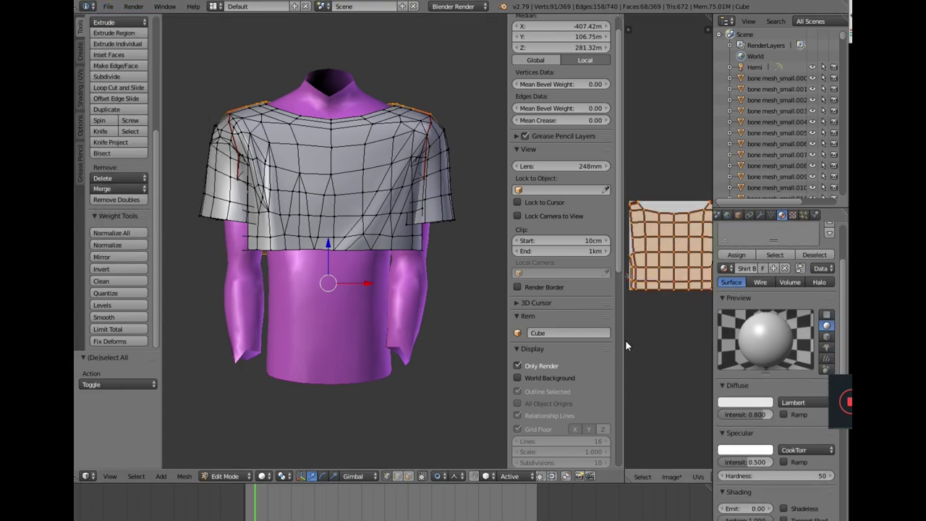
{"action": "left_click_drag", "start_coordinate": [625, 346], "coordinate": [551, 337]}
{"action": "scroll", "coordinate": [612, 348], "scroll_direction": "up", "scroll_amount": 2}
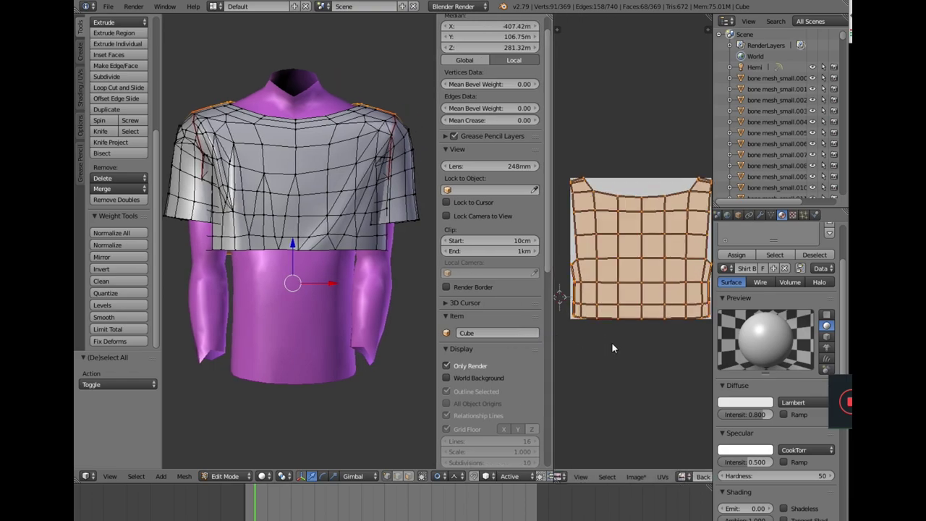
Show the model from behind and unwrap the shirt back faces
{"action": "key", "text": "ctrl+KP_1"}
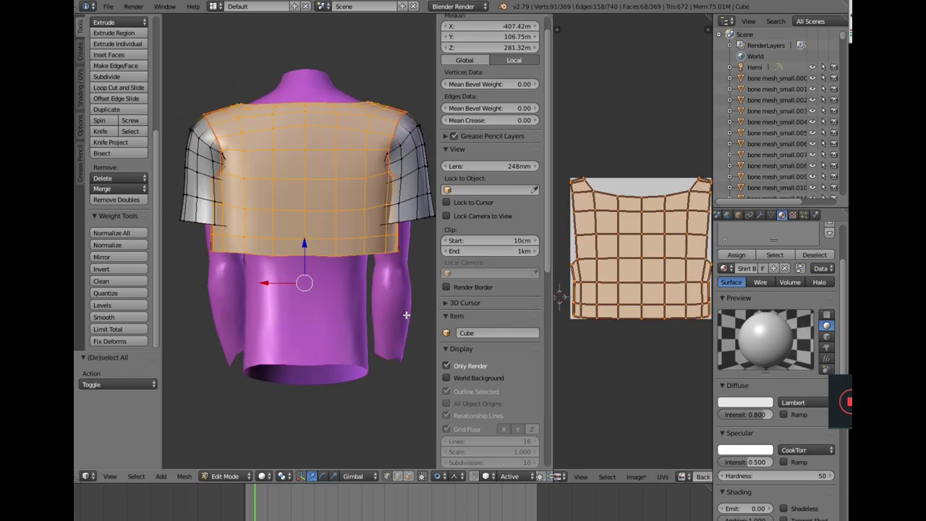
{"action": "key", "text": "u"}
{"action": "left_click", "coordinate": [408, 316]}
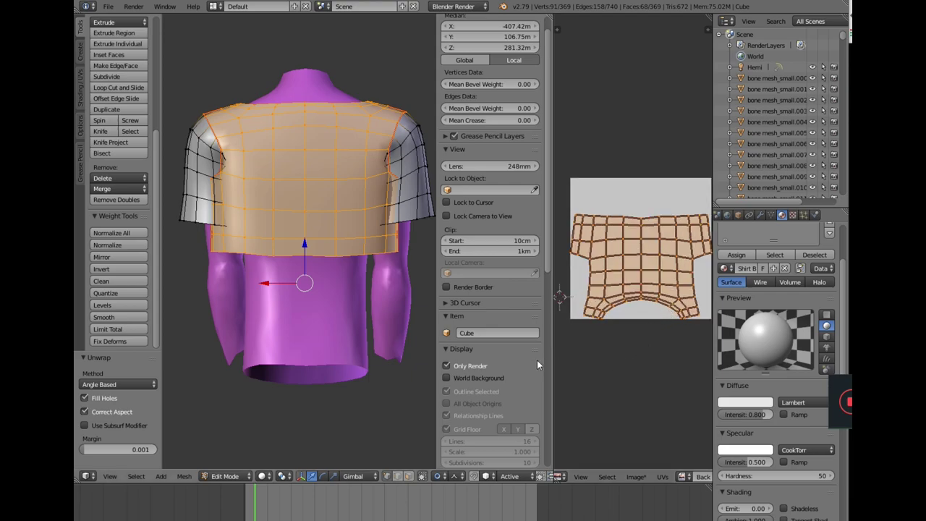
{"action": "scroll", "coordinate": [633, 287], "scroll_direction": "up", "scroll_amount": 2}
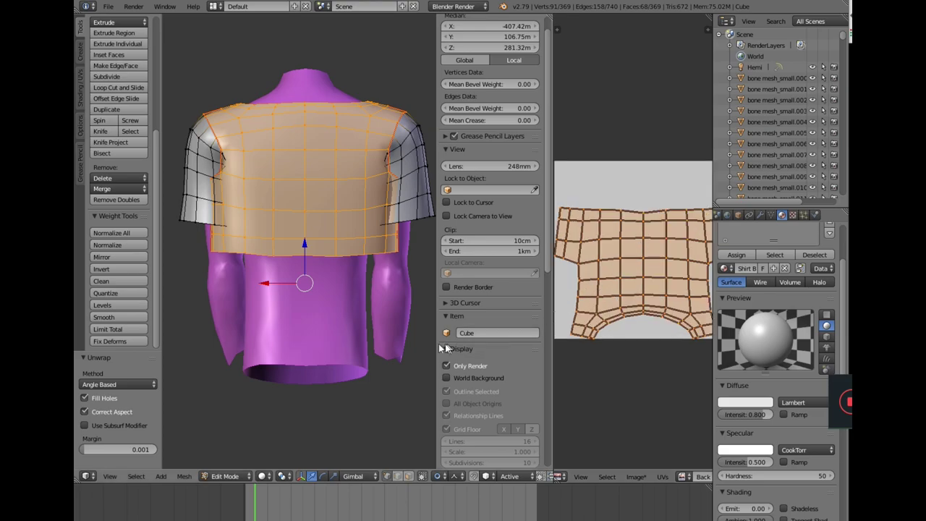
Move the centre vertex of the back hem down along Z by about 1.33 m, then reselect the Shirt Back faces
{"action": "right_click", "coordinate": [308, 252]}
{"action": "left_click_drag", "start_coordinate": [307, 323], "coordinate": [307, 323]}
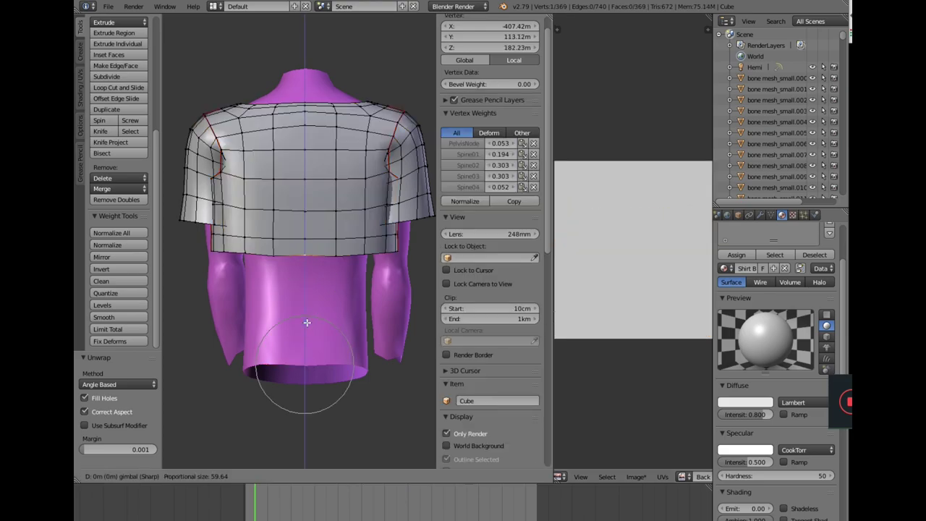
{"action": "left_click", "coordinate": [306, 324]}
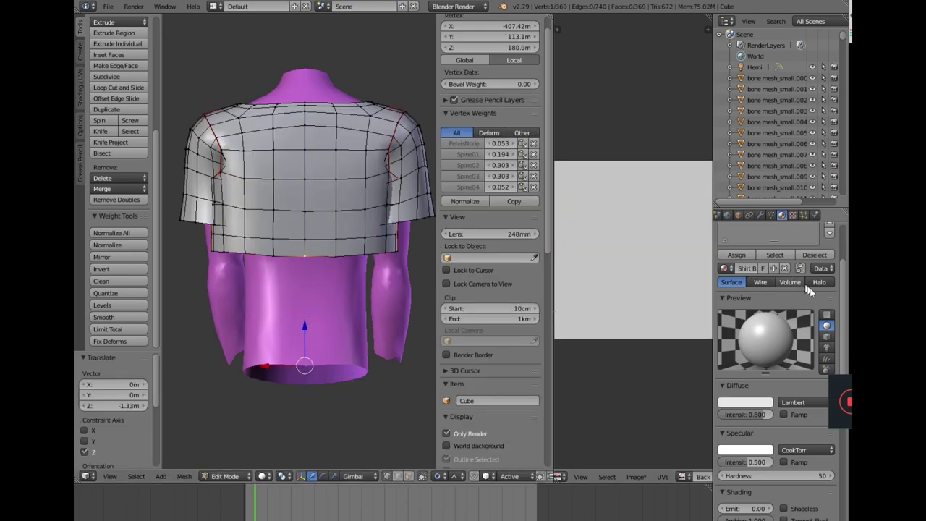
{"action": "scroll", "coordinate": [787, 238], "scroll_direction": "up", "scroll_amount": 3}
{"action": "left_click", "coordinate": [786, 301]}
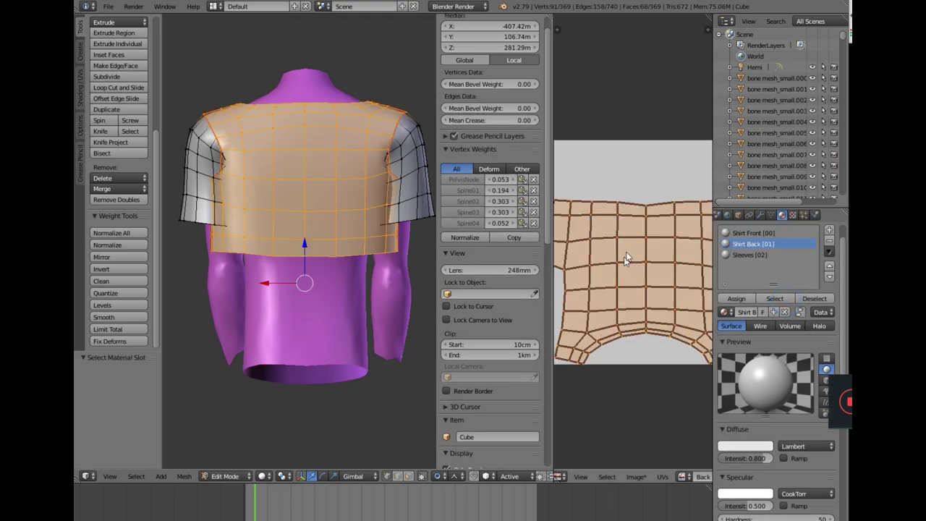
{"action": "key", "text": "g"}
{"action": "key", "text": "y"}
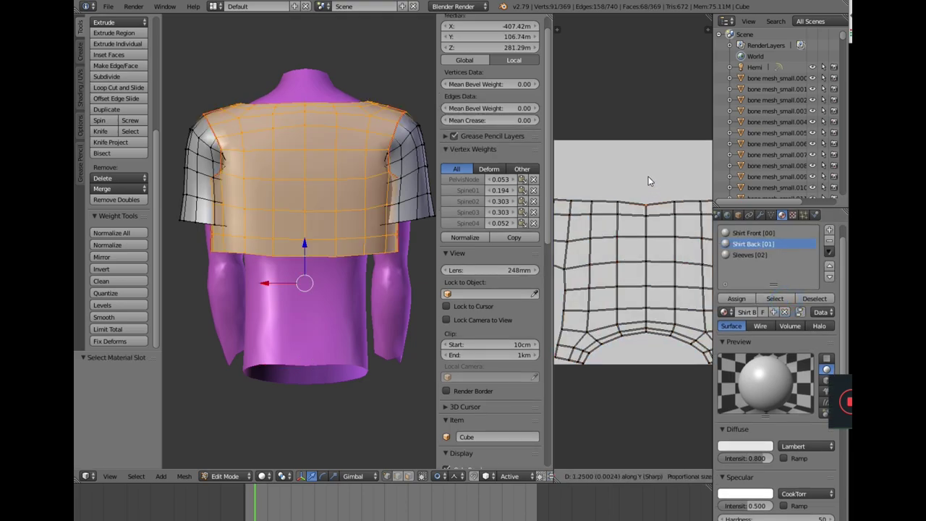
{"action": "scroll", "coordinate": [643, 156], "scroll_direction": "down", "scroll_amount": 6}
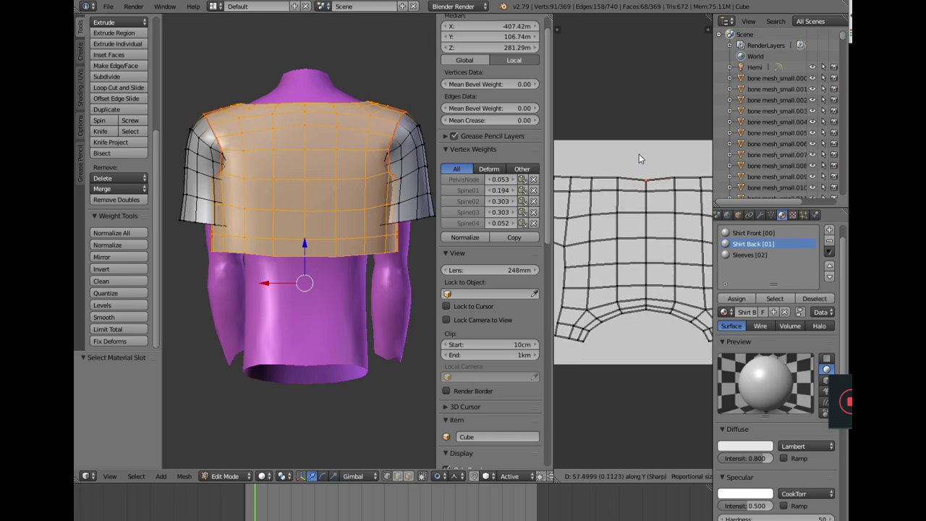
{"action": "scroll", "coordinate": [638, 154], "scroll_direction": "up", "scroll_amount": 8}
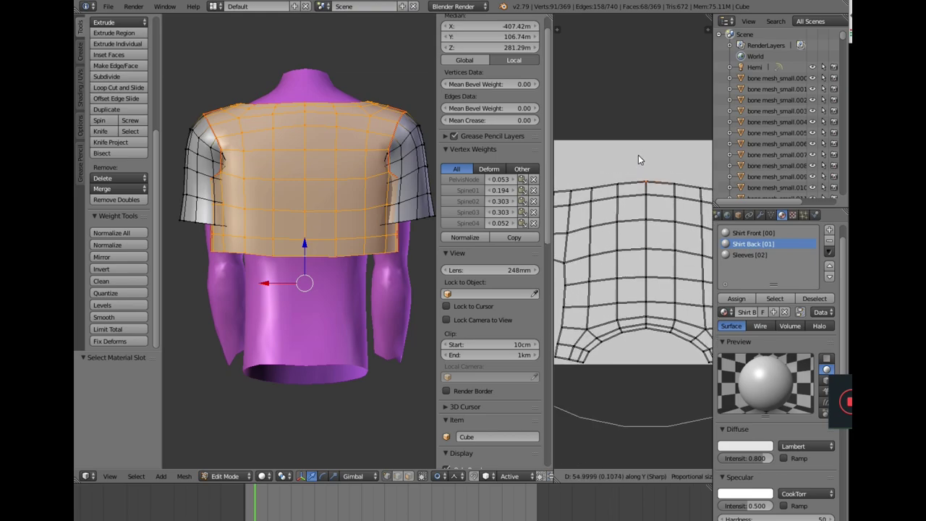
{"action": "key", "text": "Escape"}
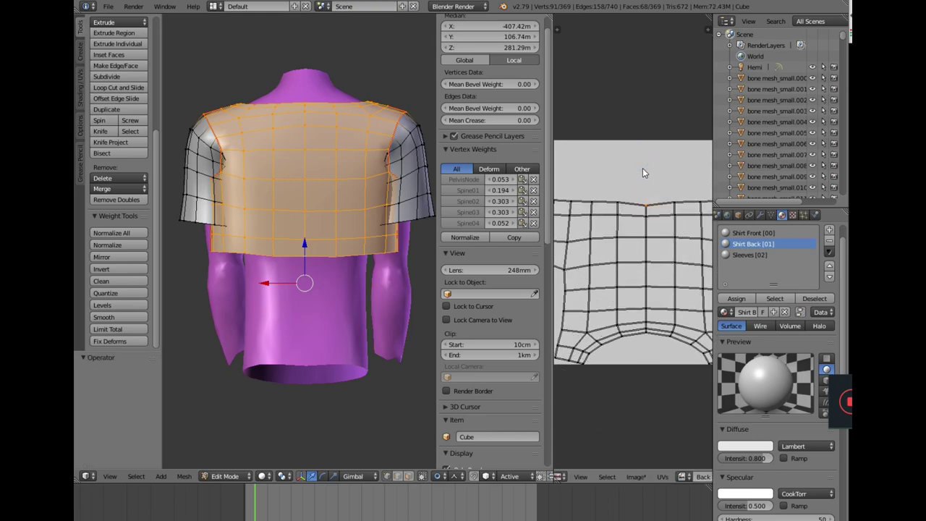
Move the middle UV vertex on the upper edge of the shirt back island slightly up, using a small proportional editing radius
{"action": "key", "text": "g"}
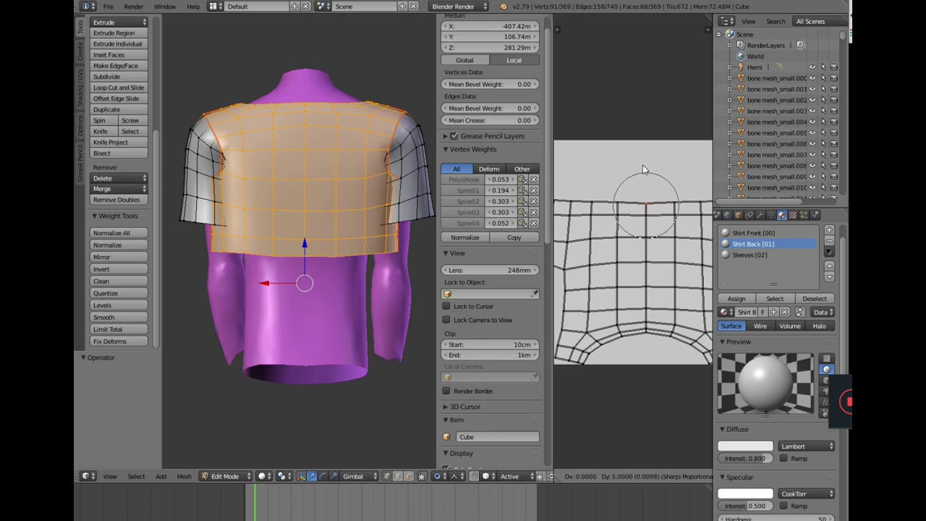
{"action": "left_click", "coordinate": [641, 166]}
Select the whole shirt back UV island and rotate it by -180°
{"action": "key", "text": "a"}
{"action": "key", "text": "Home"}
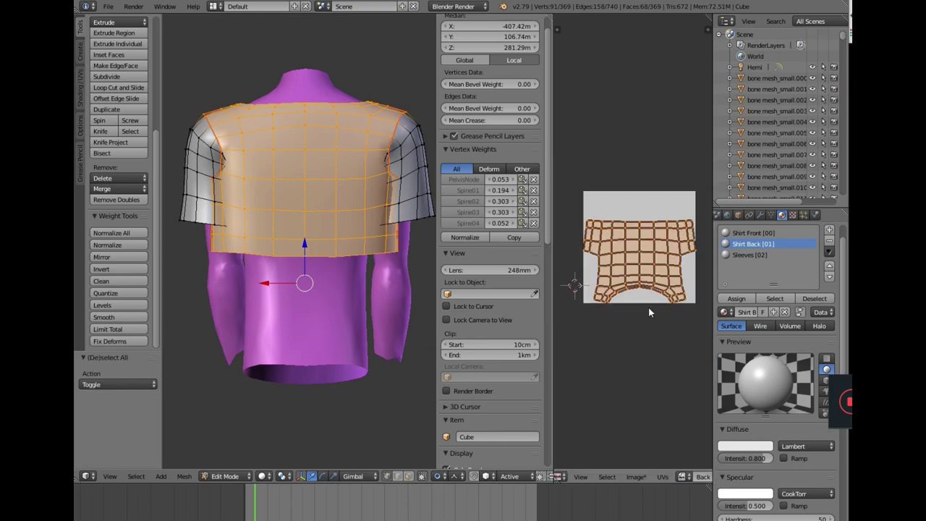
{"action": "key", "text": "r"}
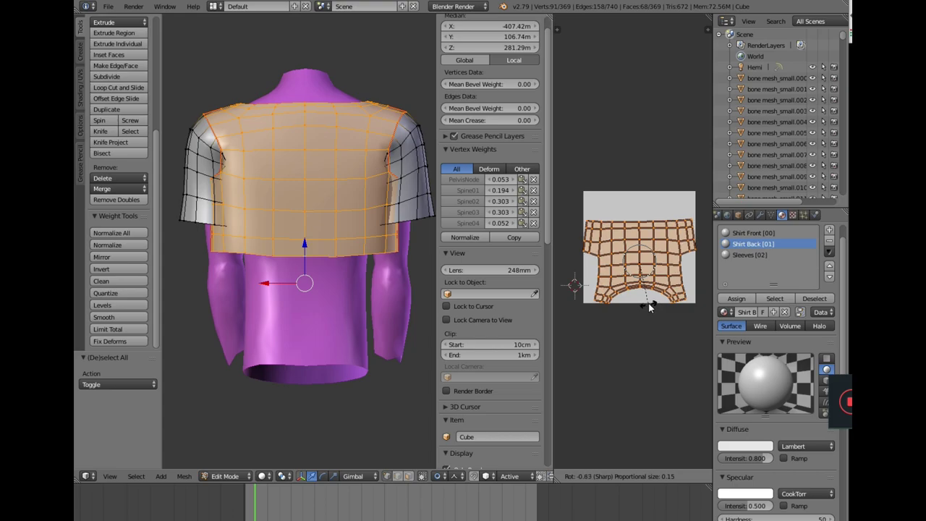
{"action": "type", "text": "-18"}
{"action": "key", "text": "Escape"}
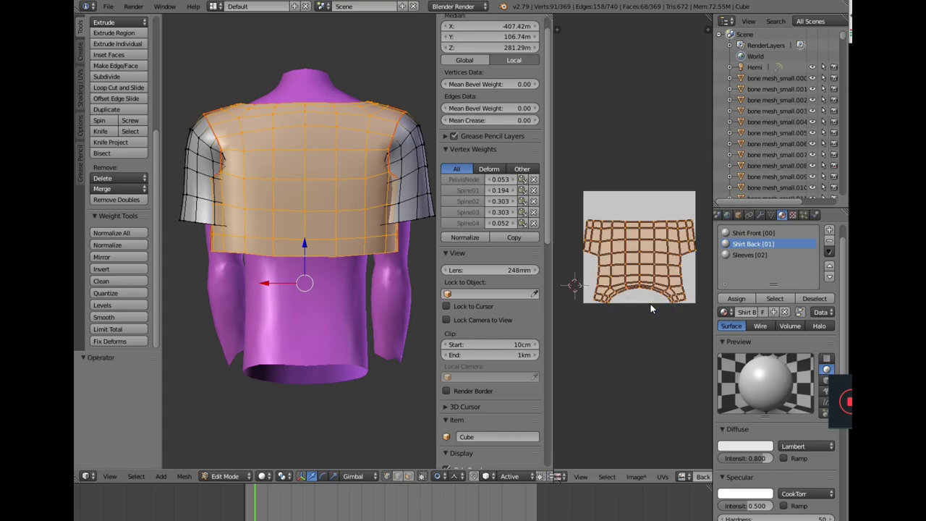
{"action": "type", "text": "r-1"}
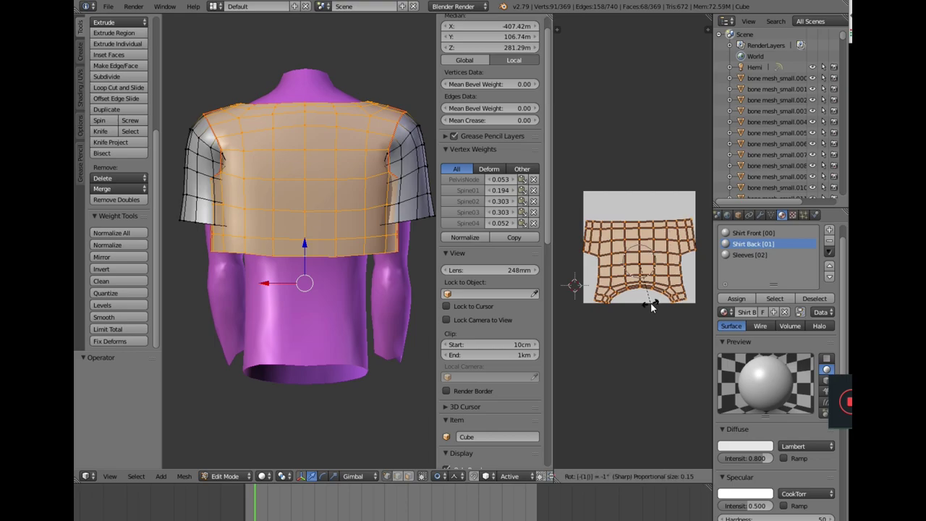
{"action": "type", "text": "80"}
{"action": "key", "text": "Return"}
{"action": "scroll", "coordinate": [651, 324], "scroll_direction": "up", "scroll_amount": 2}
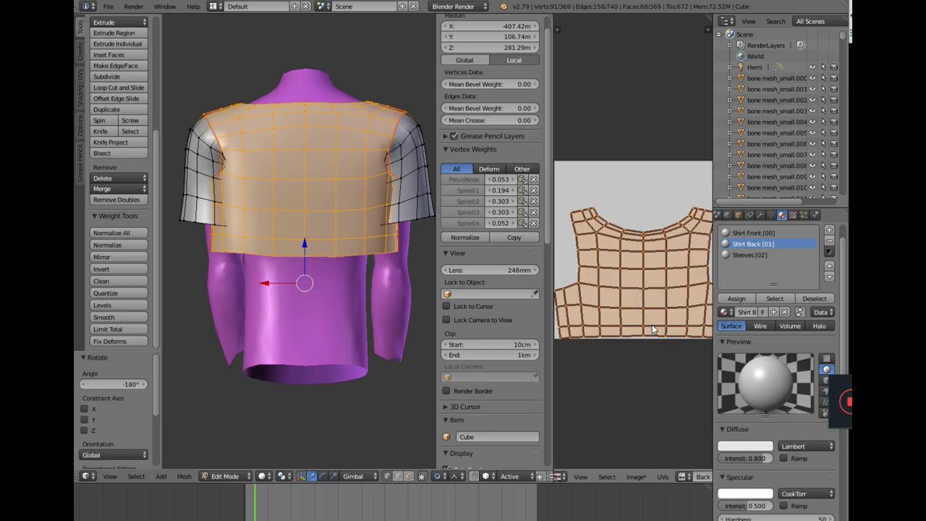
Move the shirt back UV island up along Y by about 11.6 cm
{"action": "scroll", "coordinate": [652, 324], "scroll_direction": "down", "scroll_amount": 1}
{"action": "key", "text": "g"}
{"action": "key", "text": "y"}
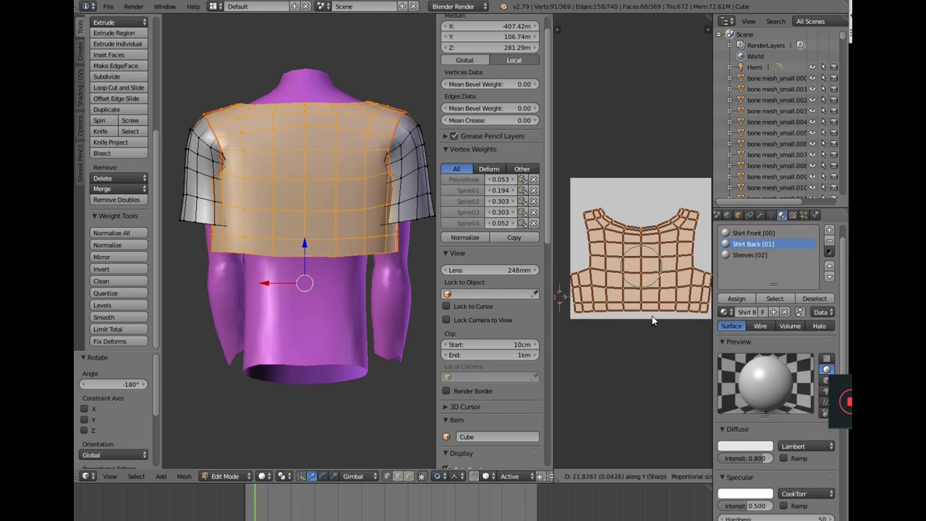
{"action": "left_click", "coordinate": [651, 308]}
Scale the shirt back UV island to about 0.944 along X and about 1.085 along Y
{"action": "scroll", "coordinate": [662, 321], "scroll_direction": "down", "scroll_amount": 1}
{"action": "key", "text": "s"}
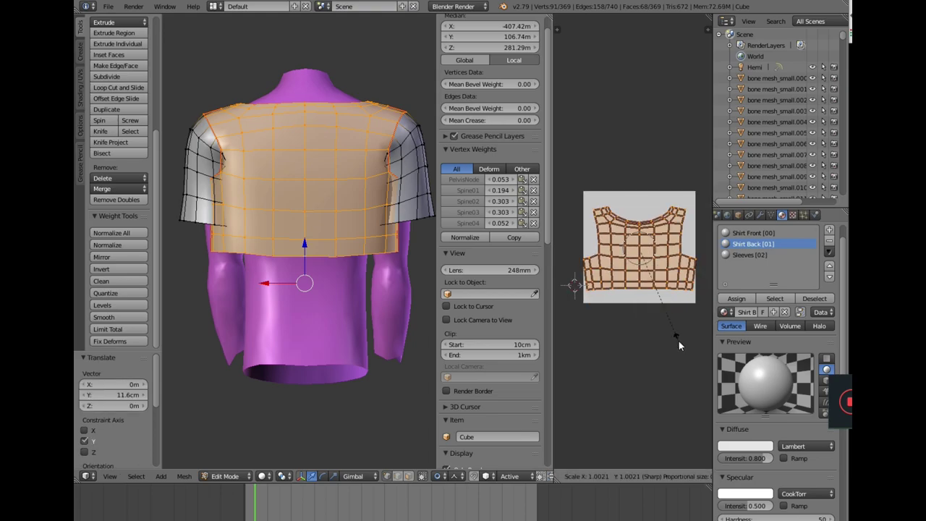
{"action": "key", "text": "x"}
{"action": "left_click", "coordinate": [675, 335]}
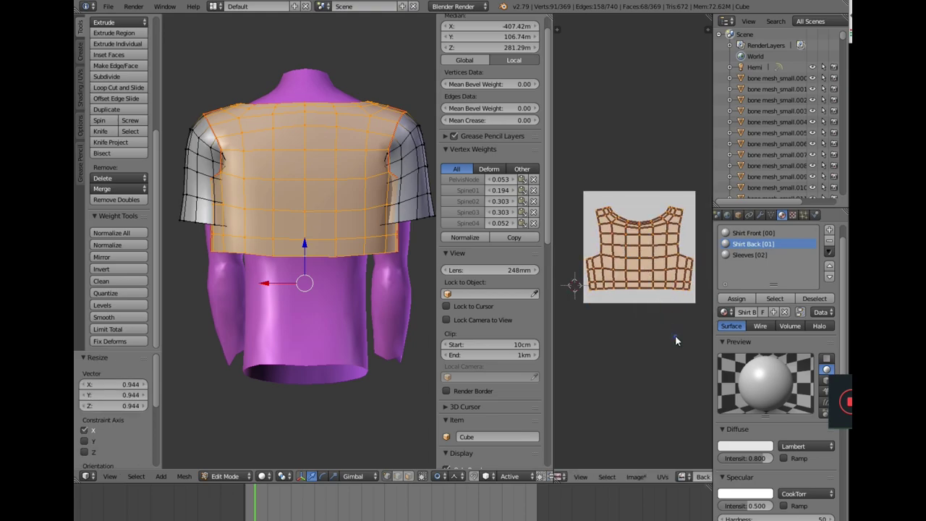
{"action": "key", "text": "s"}
{"action": "key", "text": "y"}
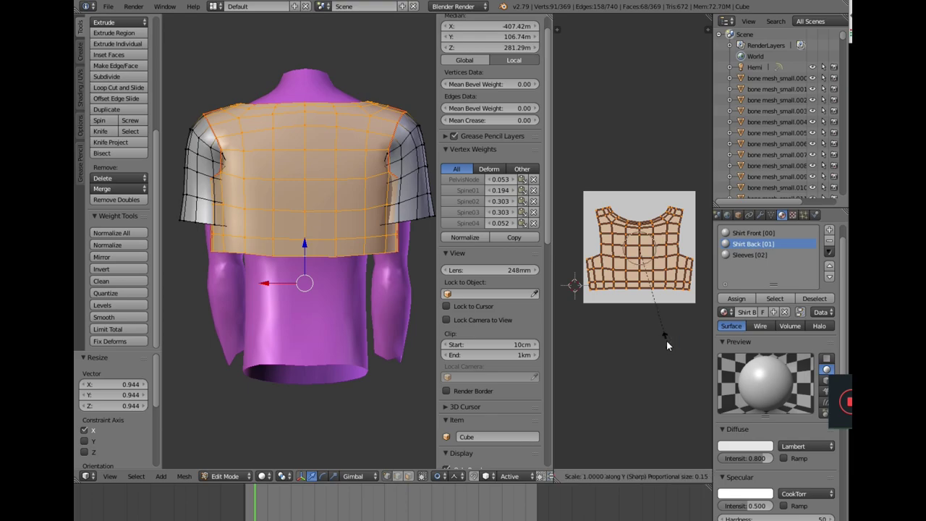
{"action": "left_click", "coordinate": [667, 348]}
{"action": "scroll", "coordinate": [302, 304], "scroll_direction": "down", "scroll_amount": 2}
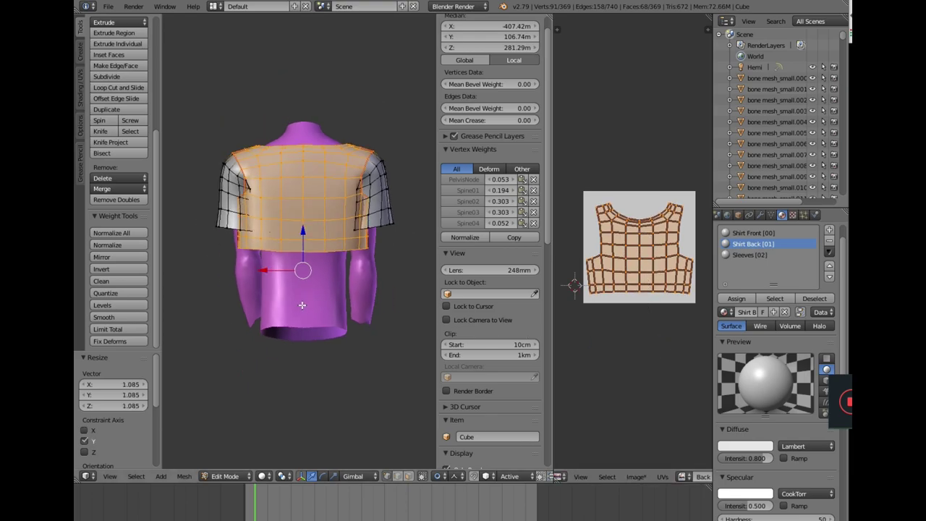
Show the model from the front, clear the selection and select the faces of the Shirt Front material
{"action": "middle_click_drag", "start_coordinate": [369, 316], "coordinate": [312, 329]}
{"action": "key", "text": "a"}
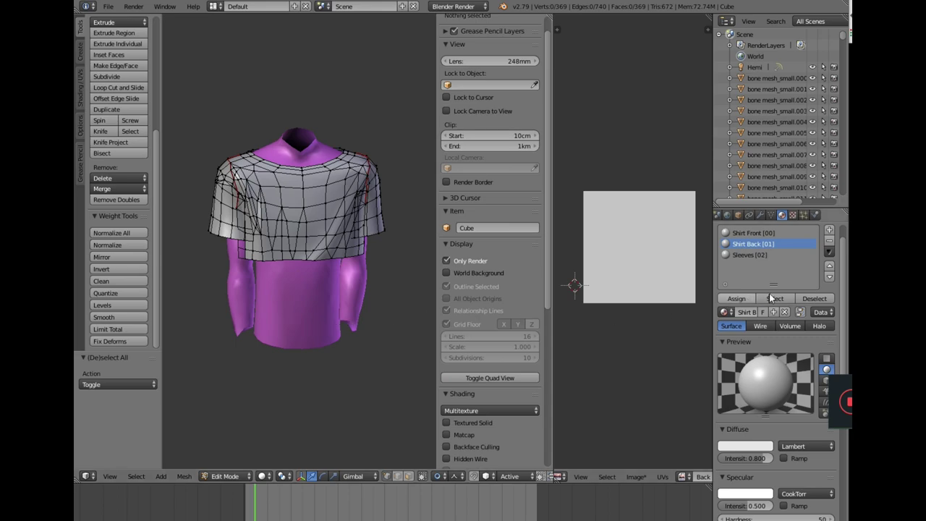
{"action": "left_click", "coordinate": [752, 233]}
{"action": "left_click", "coordinate": [775, 298]}
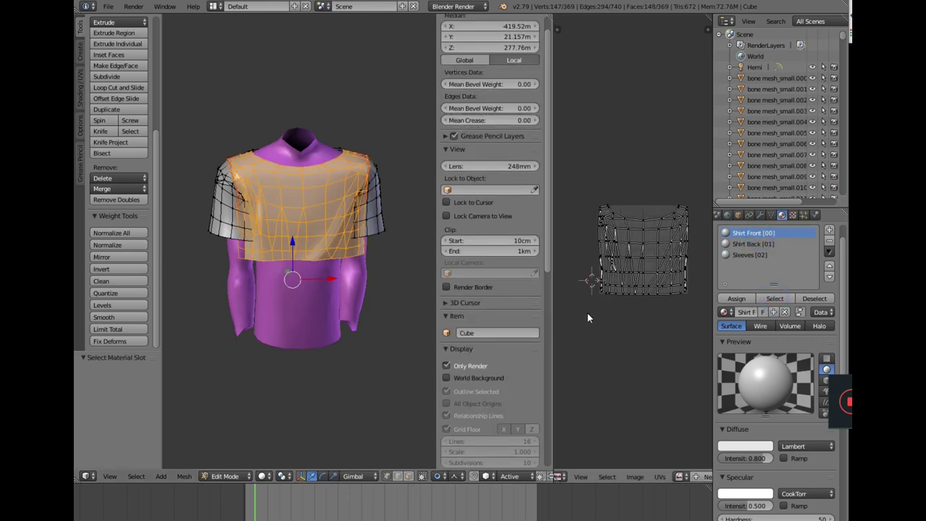
Create a blank 512 x 512 px image named Front for the shirt front UVs
{"action": "left_click", "coordinate": [695, 478]}
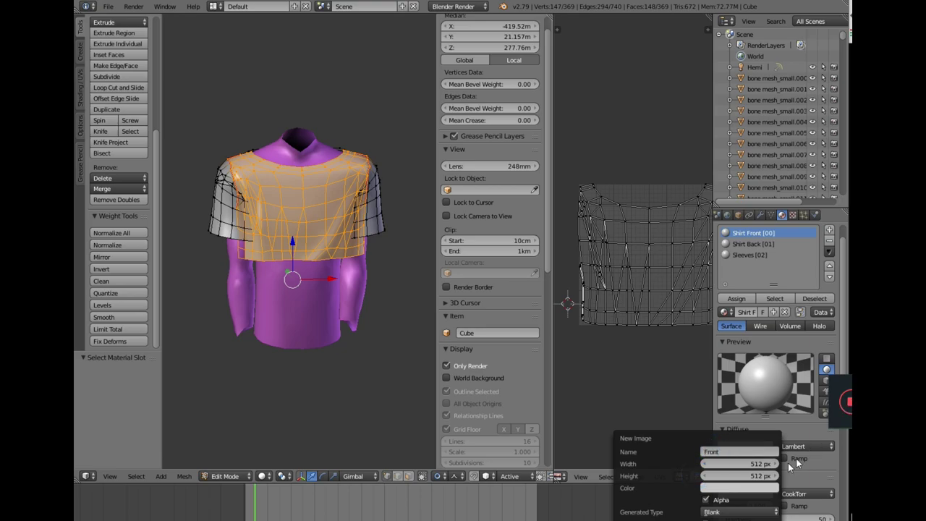
{"action": "left_click", "coordinate": [705, 520]}
{"action": "scroll", "coordinate": [665, 340], "scroll_direction": "down", "scroll_amount": 2}
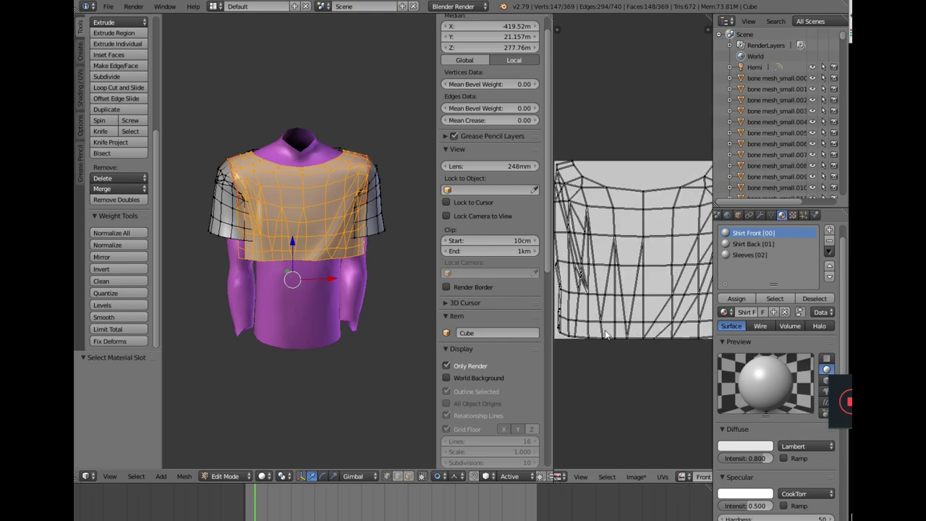
Unwrap the shirt front faces and select all of their UVs
{"action": "key", "text": "Home"}
{"action": "key", "text": "u"}
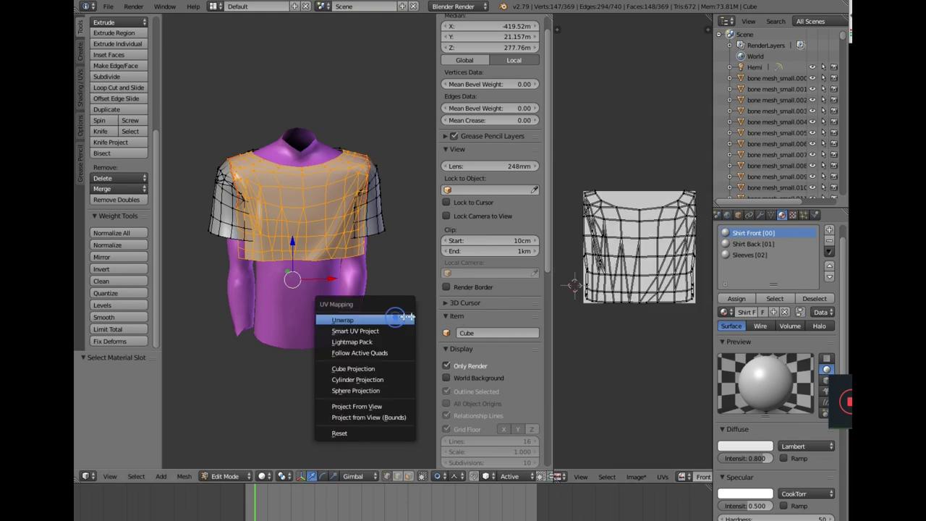
{"action": "left_click", "coordinate": [407, 317]}
{"action": "key", "text": "a"}
Stretch the shirt front UV island along Y by a factor of about 1.281
{"action": "scroll", "coordinate": [646, 316], "scroll_direction": "up", "scroll_amount": 2}
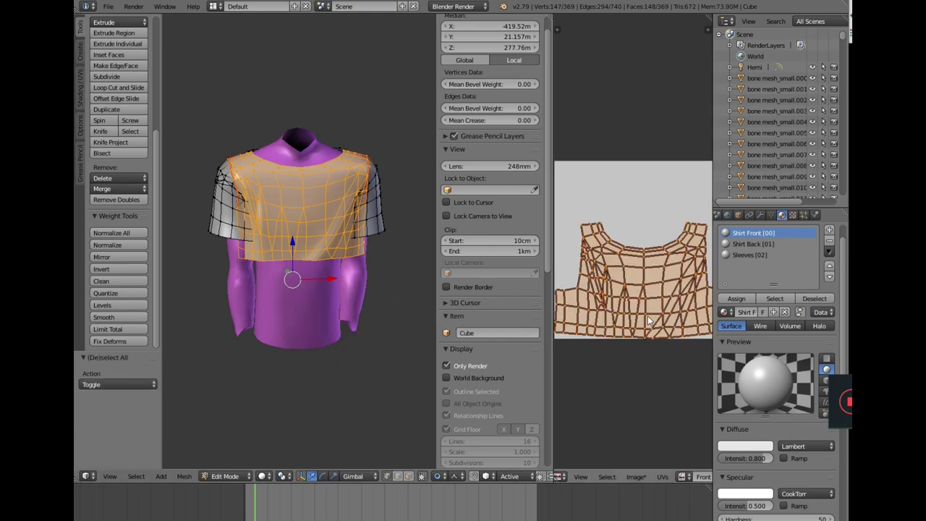
{"action": "scroll", "coordinate": [656, 311], "scroll_direction": "down", "scroll_amount": 2}
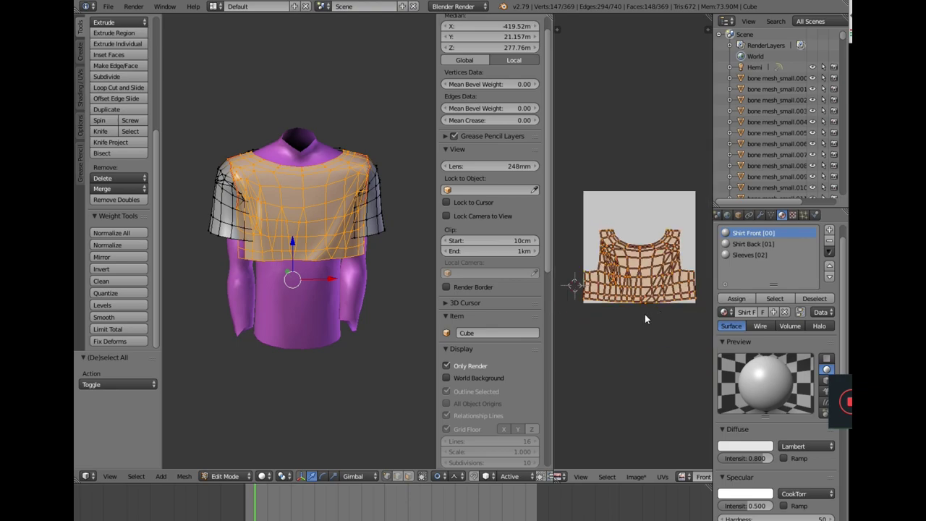
{"action": "scroll", "coordinate": [646, 307], "scroll_direction": "up", "scroll_amount": 1}
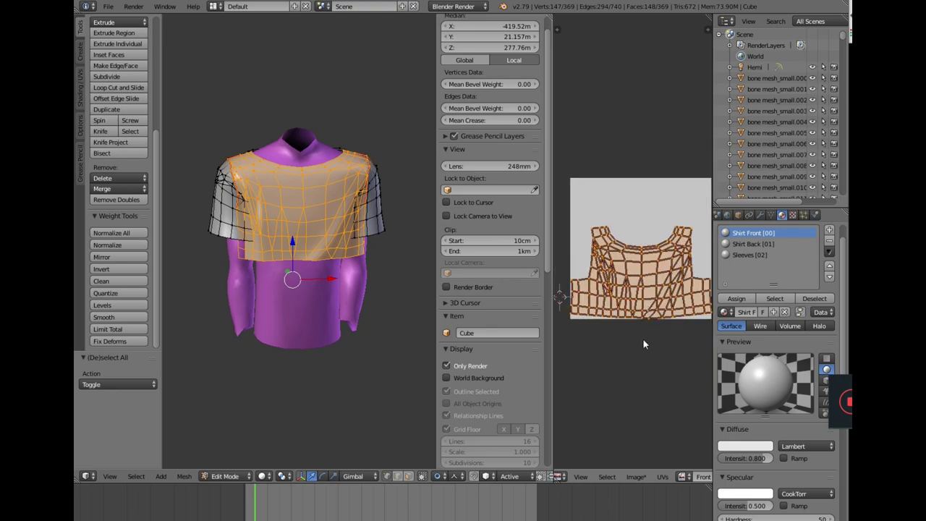
{"action": "key", "text": "s"}
{"action": "key", "text": "y"}
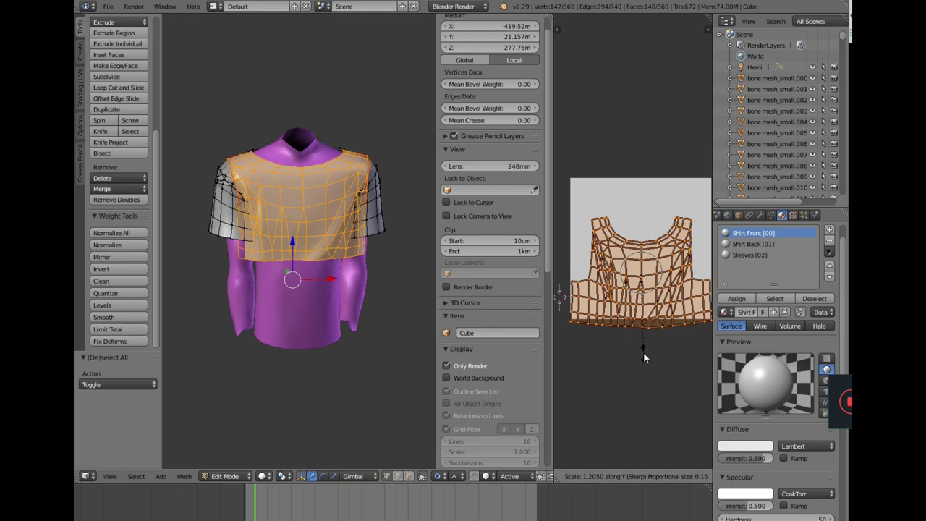
{"action": "scroll", "coordinate": [643, 352], "scroll_direction": "down", "scroll_amount": 5}
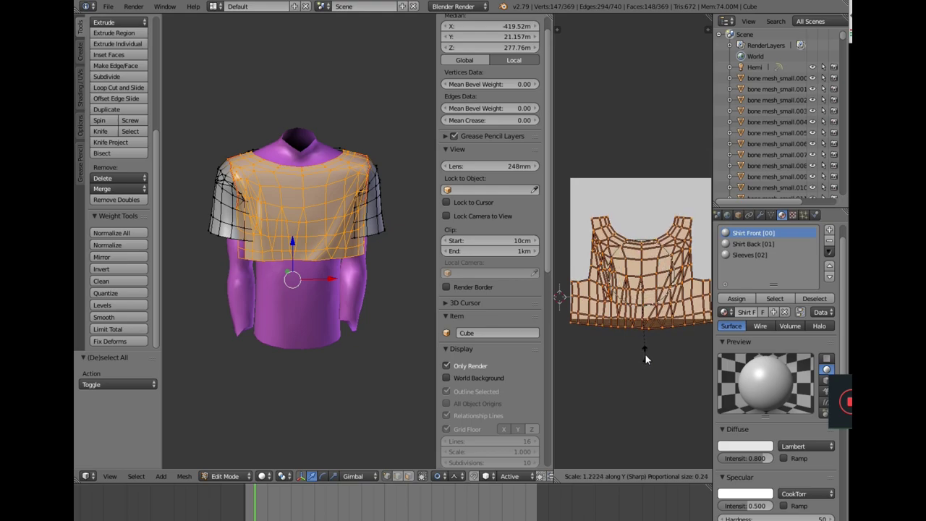
{"action": "left_click", "coordinate": [645, 355]}
Move the shirt front UV island up along Y by about 17.1 cm and scale it to about 0.970 along X
{"action": "scroll", "coordinate": [647, 341], "scroll_direction": "down", "scroll_amount": 1}
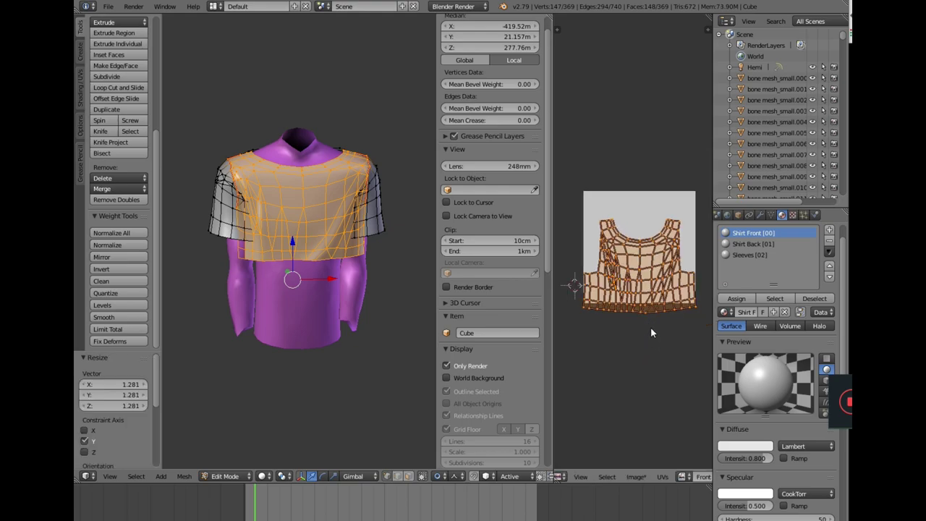
{"action": "key", "text": "g"}
{"action": "key", "text": "y"}
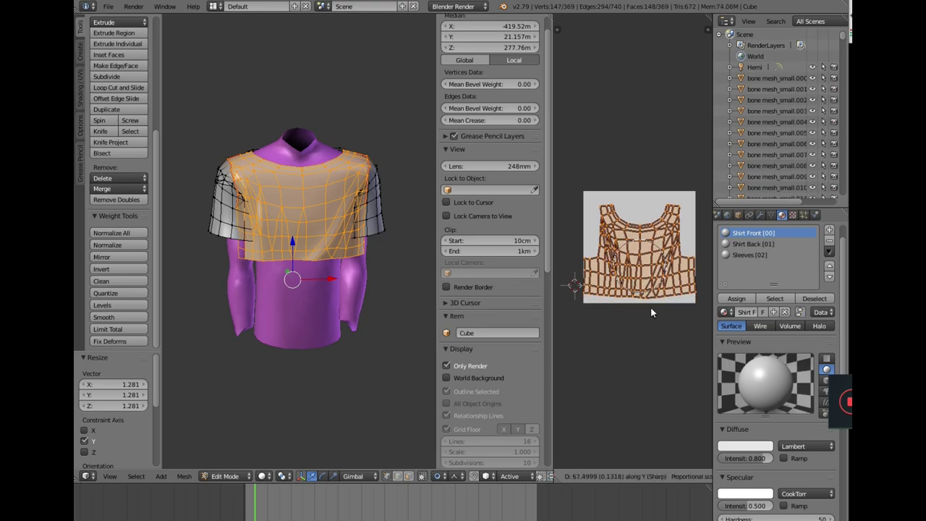
{"action": "left_click", "coordinate": [653, 312]}
{"action": "key", "text": "s"}
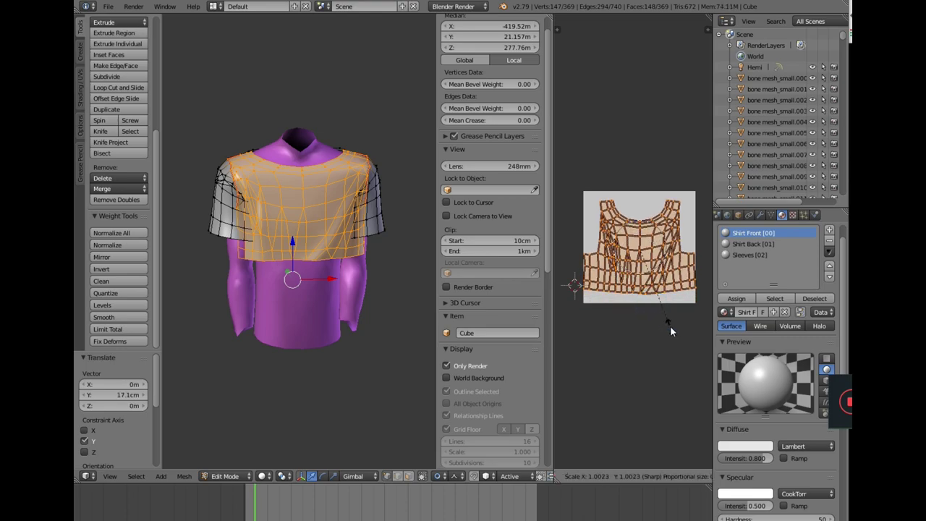
{"action": "key", "text": "x"}
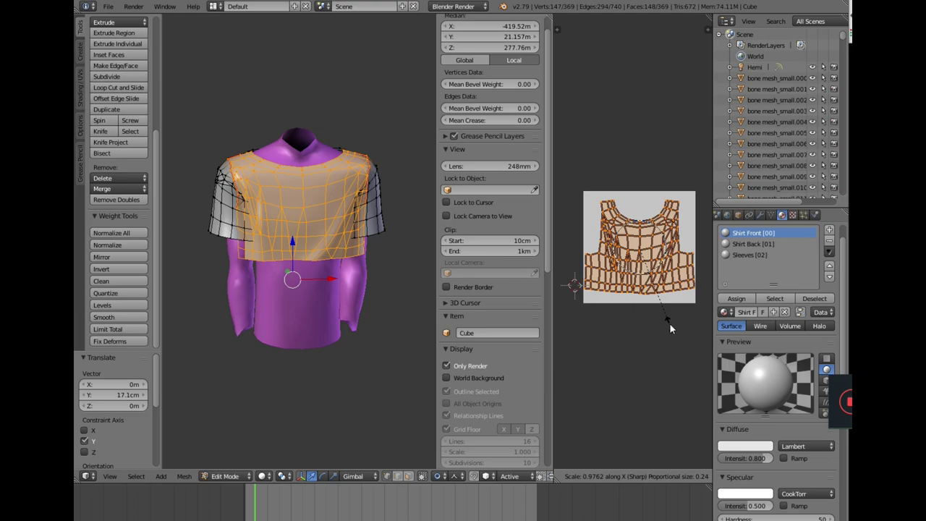
{"action": "left_click", "coordinate": [669, 323]}
Try moving the lower edge loop of the shirt front UV island down along Y, and undo the move
{"action": "right_click", "coordinate": [658, 298], "text": "alt"}
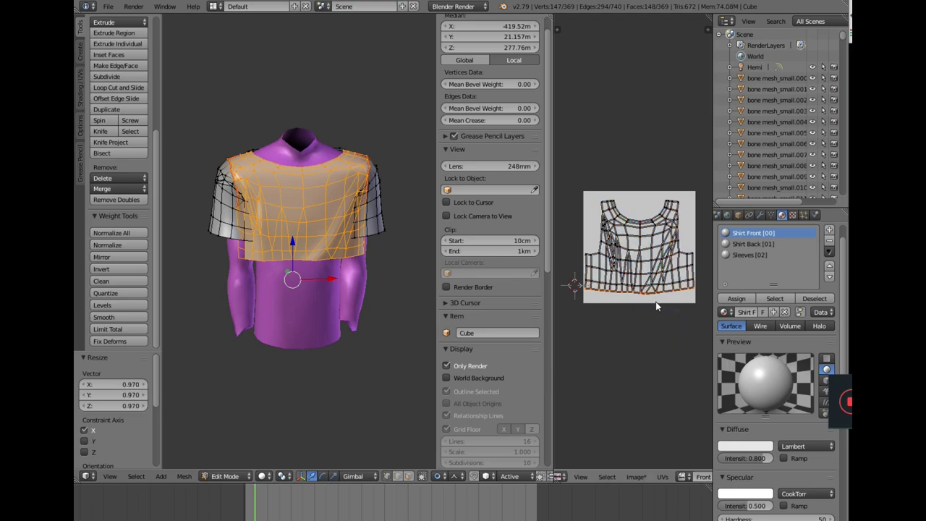
{"action": "key", "text": "g"}
{"action": "key", "text": "y"}
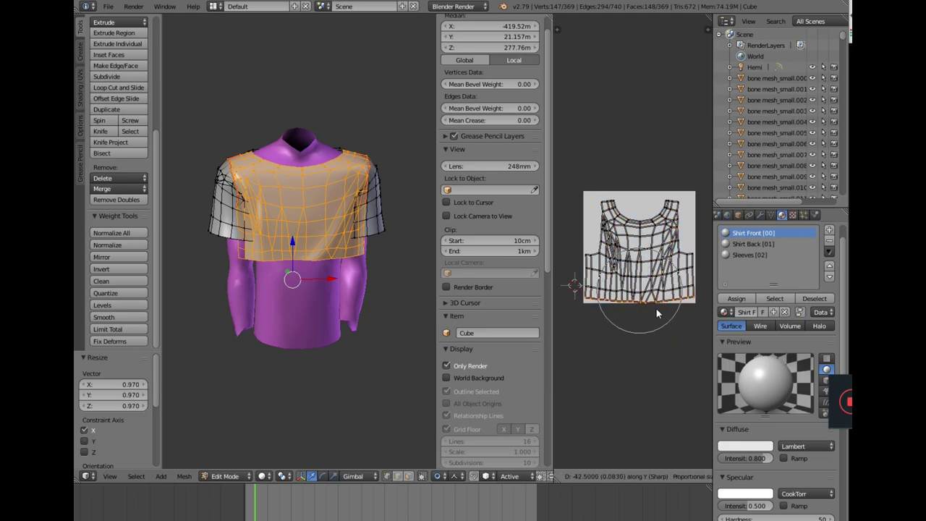
{"action": "left_click", "coordinate": [658, 309]}
{"action": "key", "text": "ctrl+z"}
Select the whole shirt front UV island and scale it along Y by about 1.130
{"action": "key", "text": "a"}
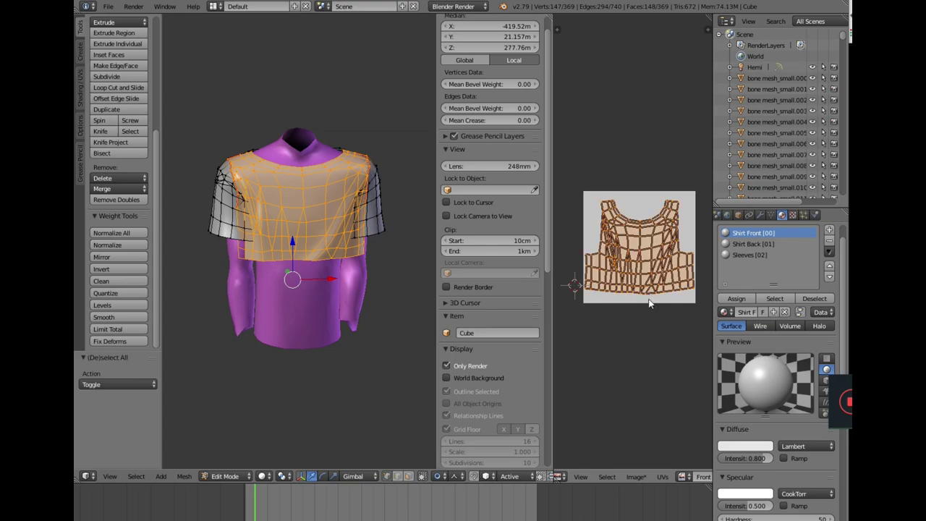
{"action": "key", "text": "s"}
{"action": "key", "text": "y"}
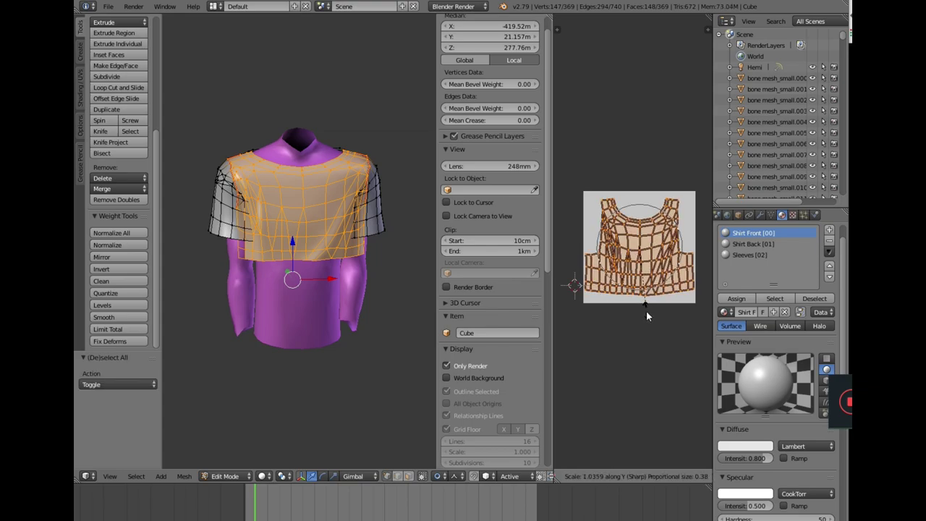
{"action": "left_click", "coordinate": [649, 315]}
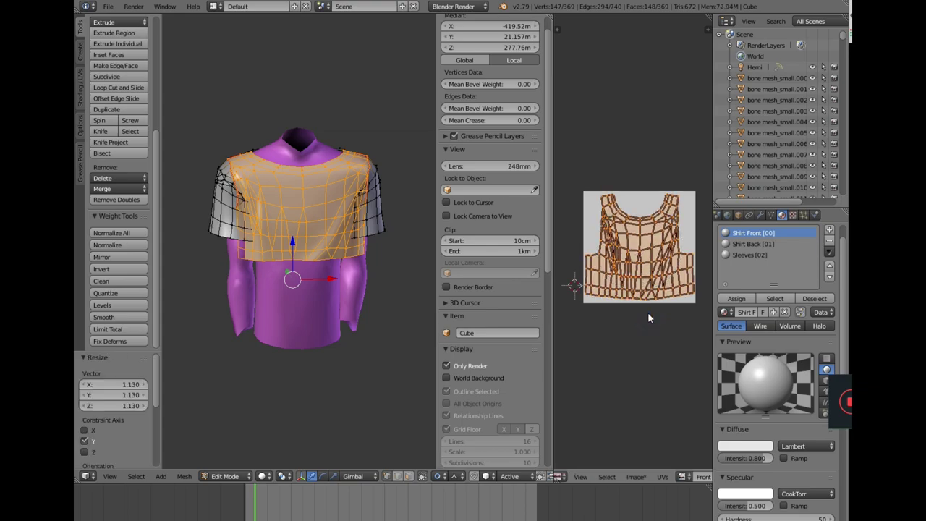
{"action": "scroll", "coordinate": [647, 311], "scroll_direction": "up", "scroll_amount": 1}
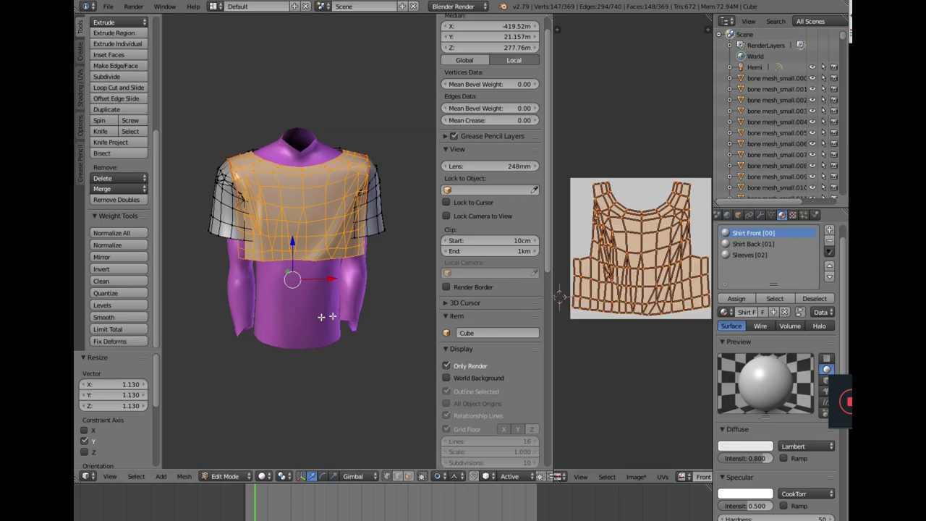
Clear the shirt mesh selection and switch the shirt to Object Mode
{"action": "key", "text": "a"}
{"action": "scroll", "coordinate": [296, 383], "scroll_direction": "down", "scroll_amount": 2}
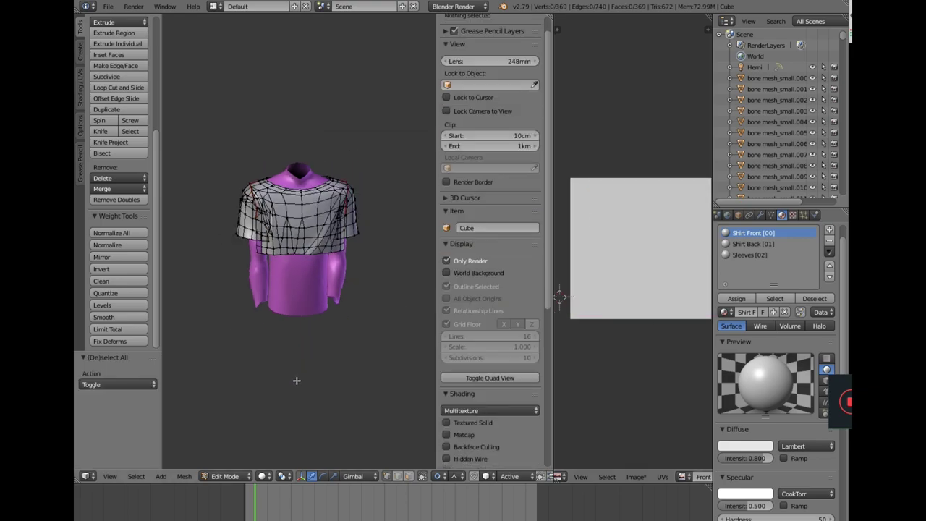
{"action": "scroll", "coordinate": [296, 377], "scroll_direction": "up", "scroll_amount": 1}
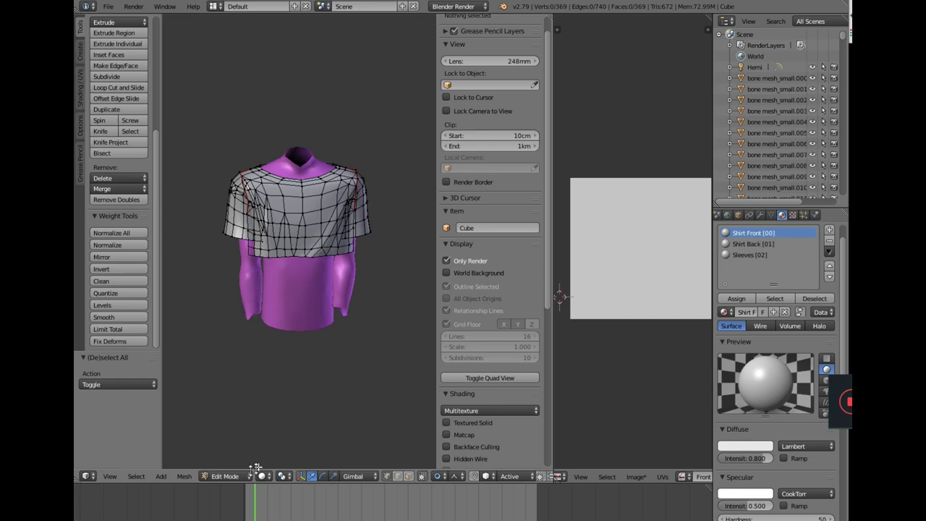
{"action": "left_click", "coordinate": [235, 476]}
{"action": "left_click", "coordinate": [242, 462]}
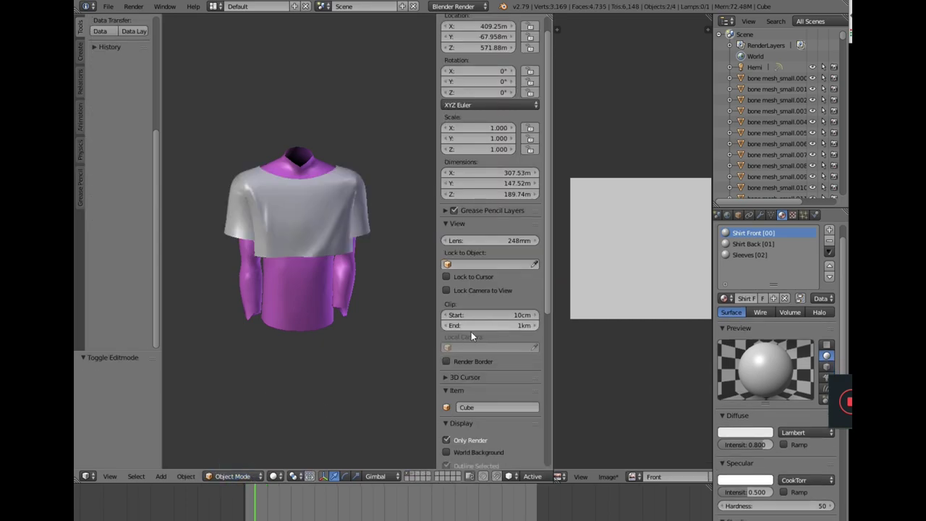
Set the viewport shading to Rendered and select the torso object under the shirt
{"action": "left_click", "coordinate": [273, 476]}
{"action": "left_click", "coordinate": [296, 403]}
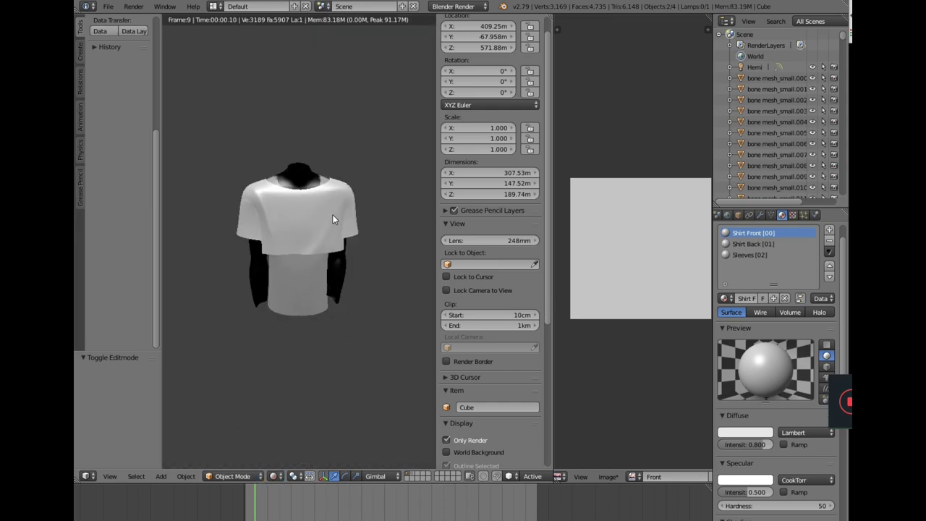
{"action": "right_click", "coordinate": [333, 217]}
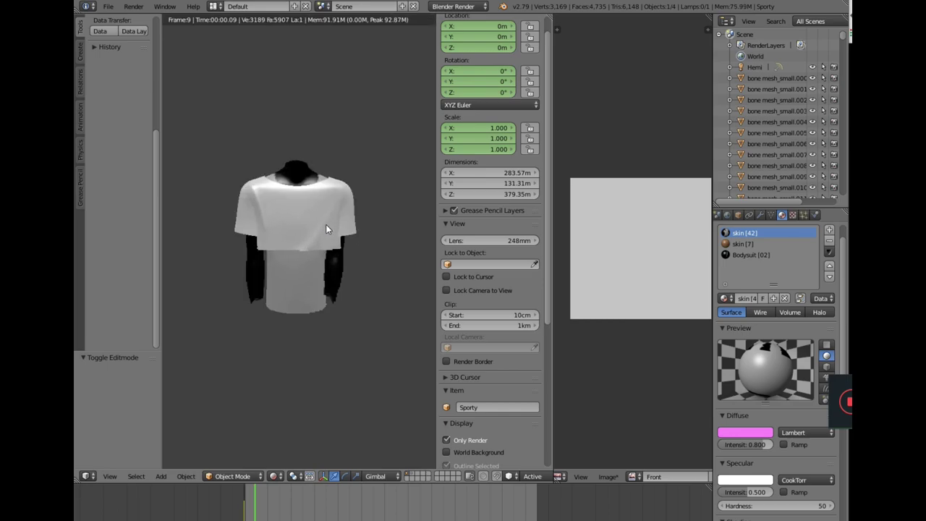
Set the timeline to frame 6 and open the shirt mesh in Edit Mode
{"action": "scroll", "coordinate": [322, 239], "scroll_direction": "up", "scroll_amount": 2}
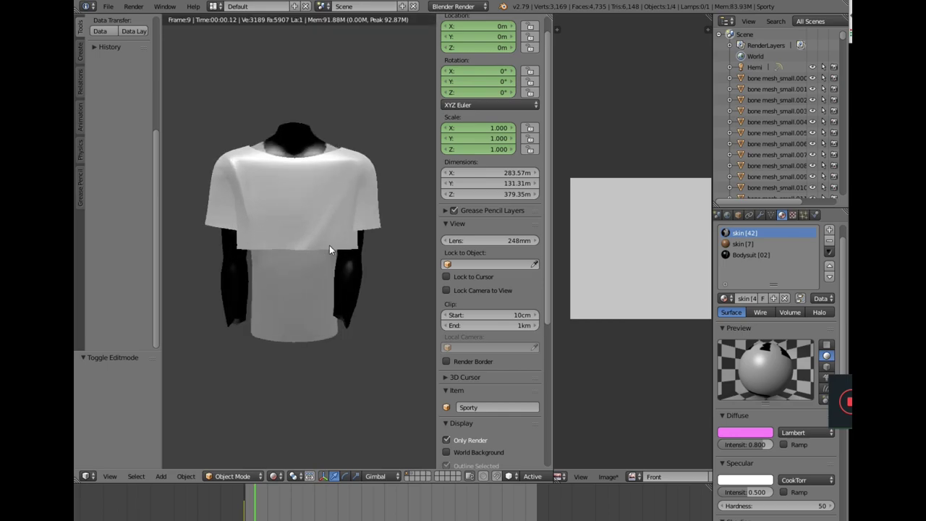
{"action": "left_click_drag", "start_coordinate": [253, 496], "coordinate": [252, 497]}
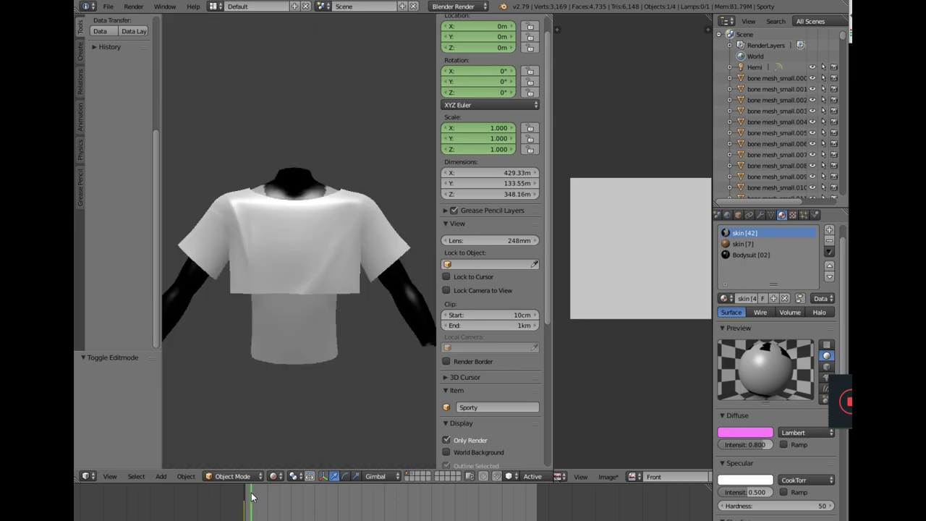
{"action": "right_click", "coordinate": [355, 269]}
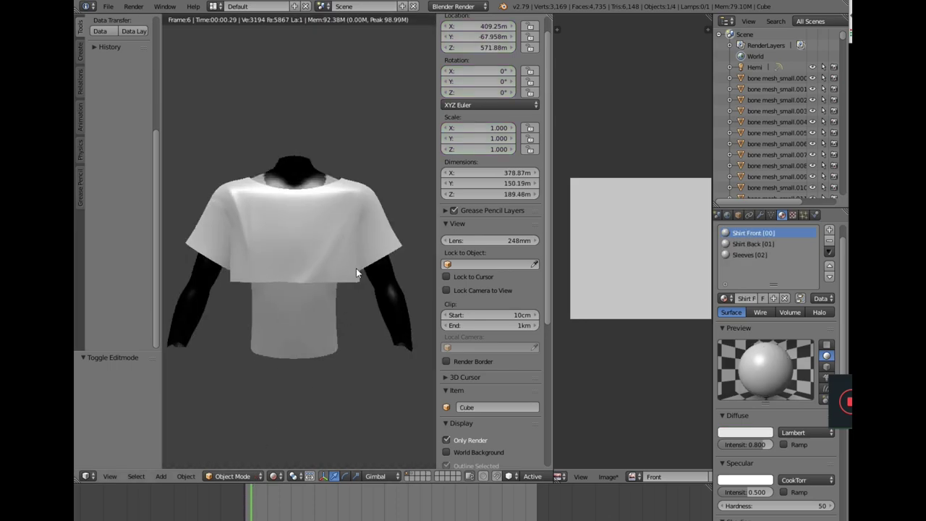
{"action": "left_click", "coordinate": [228, 479]}
{"action": "left_click", "coordinate": [231, 448]}
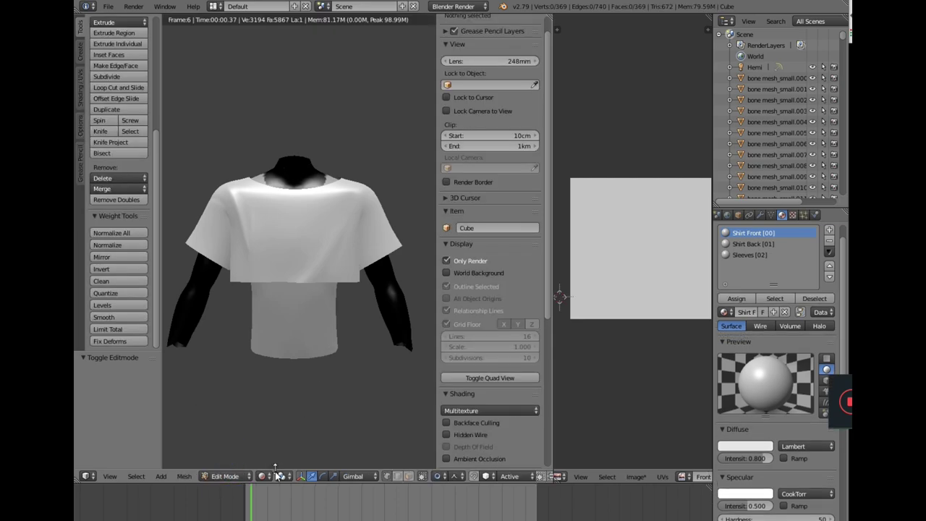
Examine the world settings and the shading and options of the Shirt Front material
{"action": "left_click", "coordinate": [727, 215]}
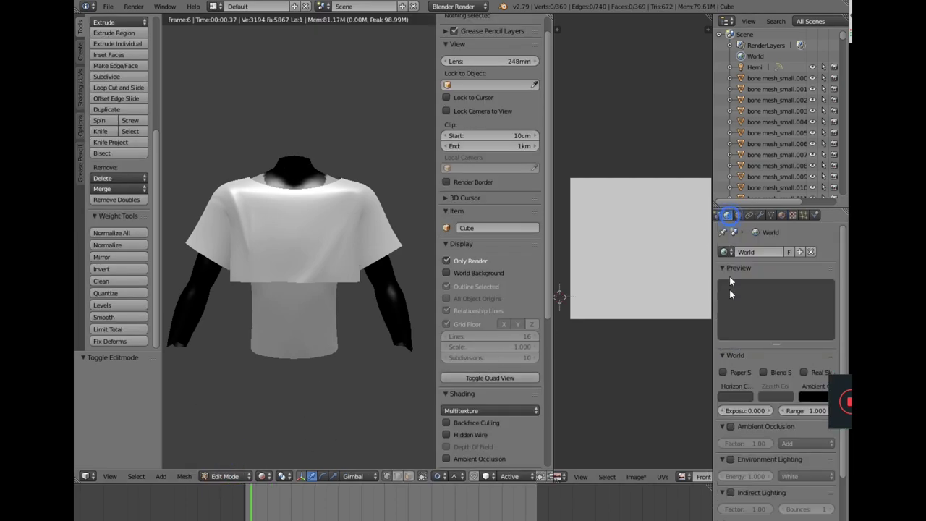
{"action": "scroll", "coordinate": [743, 429], "scroll_direction": "down", "scroll_amount": 2}
{"action": "scroll", "coordinate": [744, 434], "scroll_direction": "down", "scroll_amount": 2}
{"action": "scroll", "coordinate": [780, 365], "scroll_direction": "up", "scroll_amount": 2}
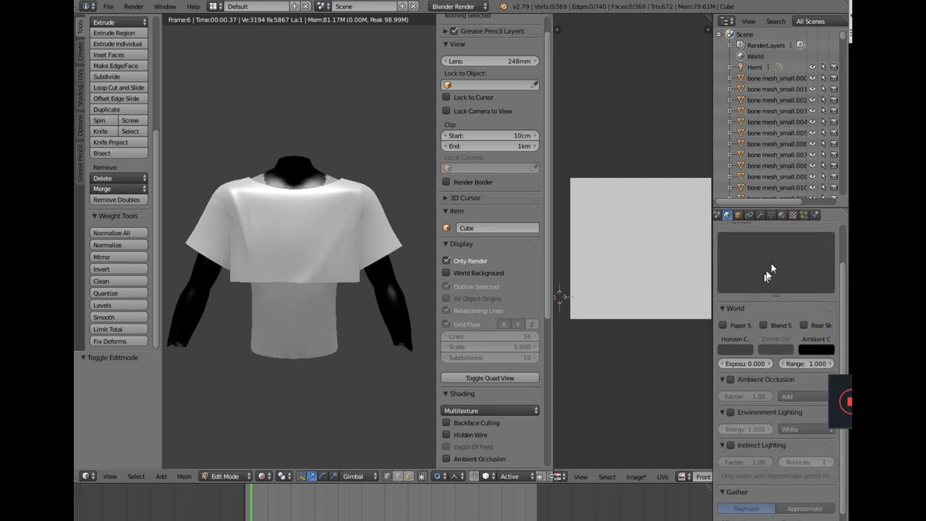
{"action": "left_click", "coordinate": [782, 216]}
{"action": "scroll", "coordinate": [771, 461], "scroll_direction": "down", "scroll_amount": 10}
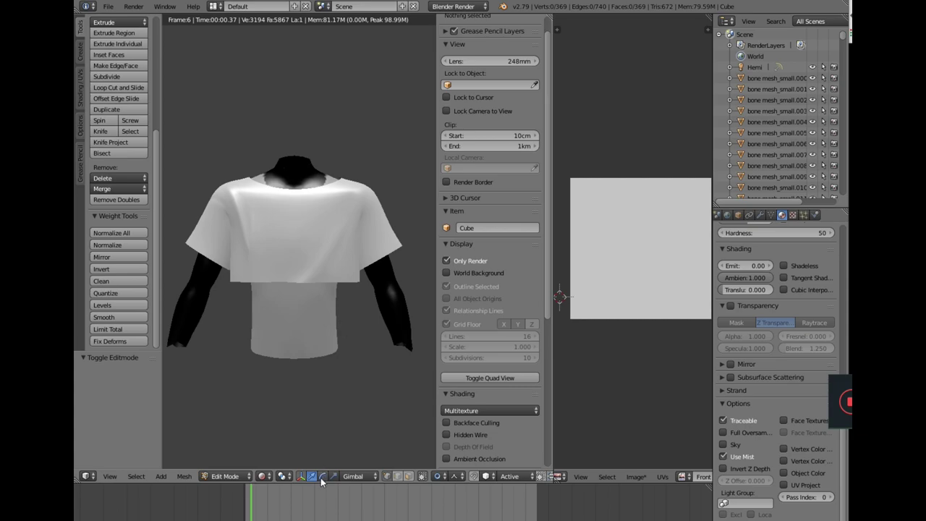
Set the viewport shading to Solid and select the whole shirt mesh
{"action": "left_click", "coordinate": [284, 476]}
{"action": "left_click", "coordinate": [274, 438]}
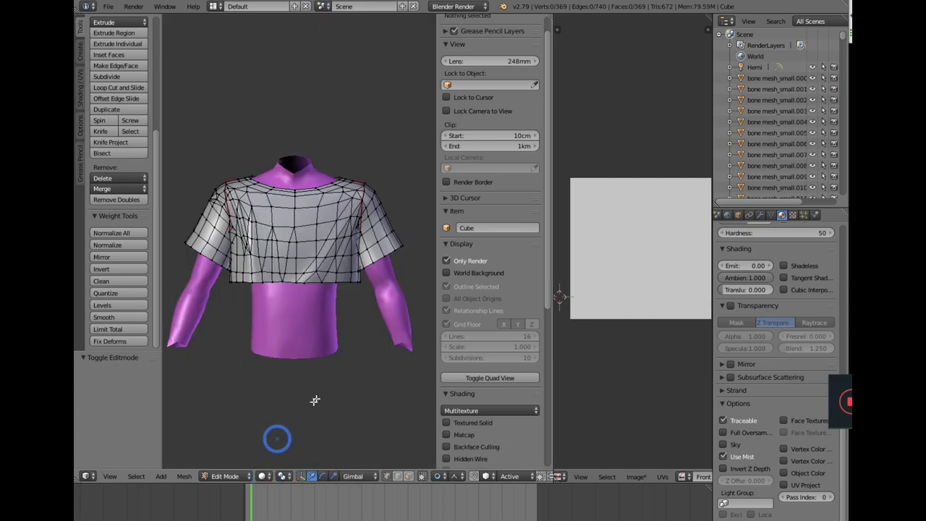
{"action": "key", "text": "a"}
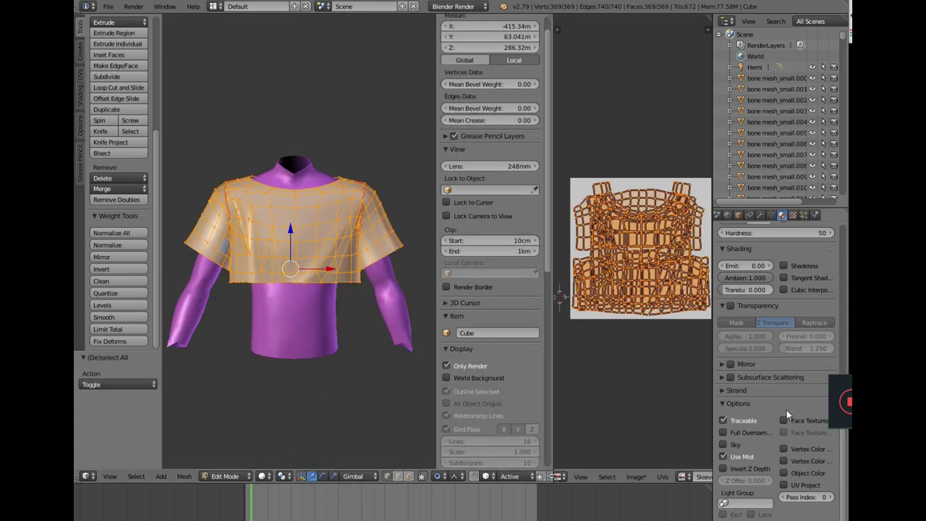
Set the bake margin to 10 px in the render settings
{"action": "left_click", "coordinate": [793, 215]}
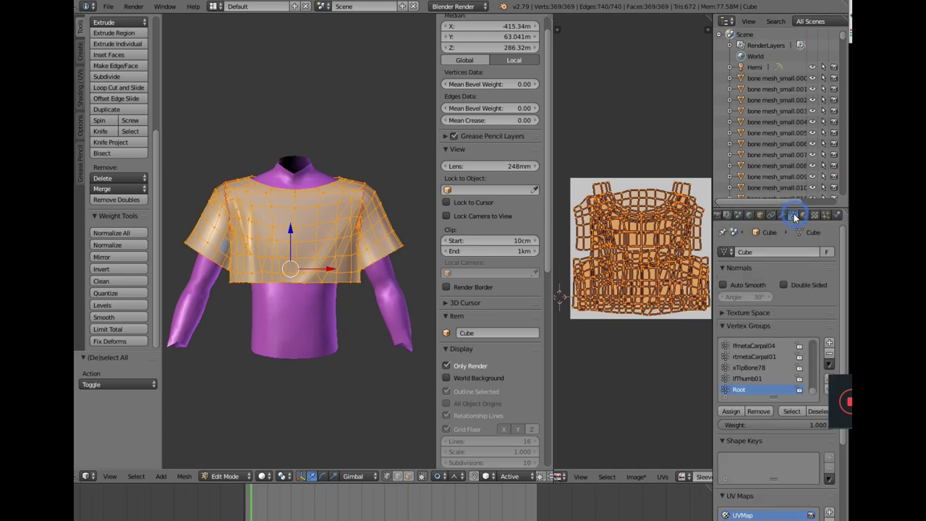
{"action": "left_click", "coordinate": [783, 215]}
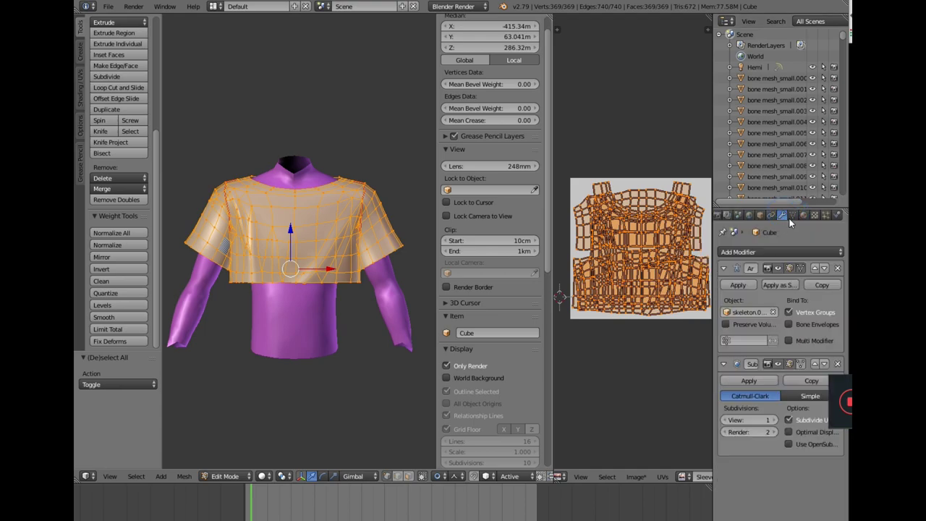
{"action": "left_click", "coordinate": [749, 215]}
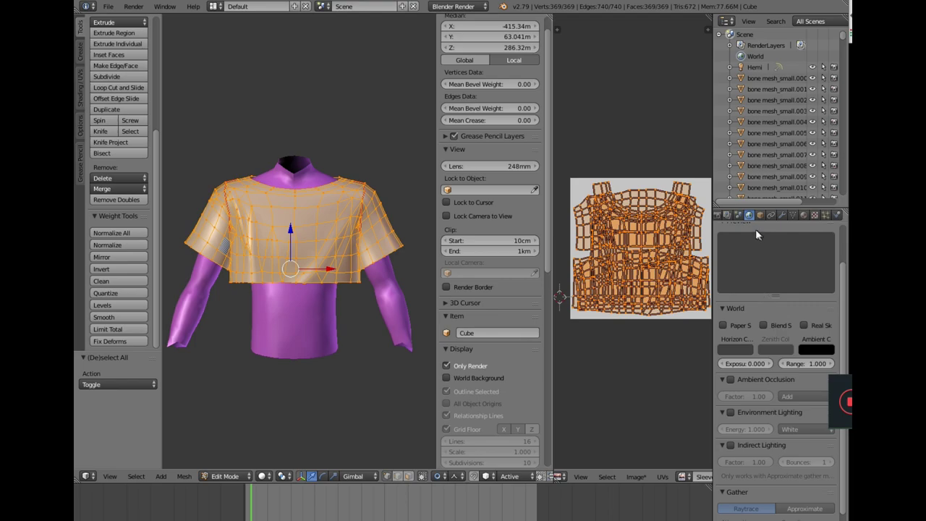
{"action": "left_click", "coordinate": [719, 217]}
{"action": "scroll", "coordinate": [757, 400], "scroll_direction": "down", "scroll_amount": 8}
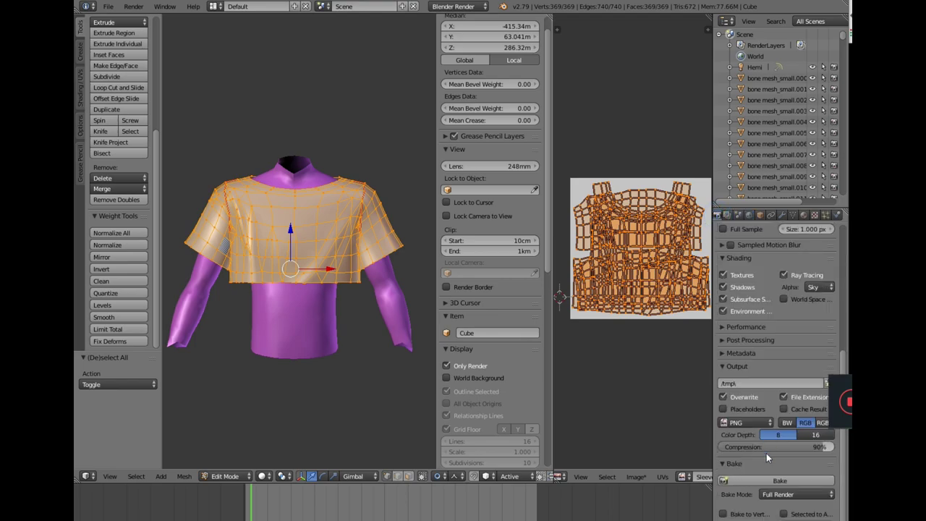
{"action": "left_click", "coordinate": [769, 515]}
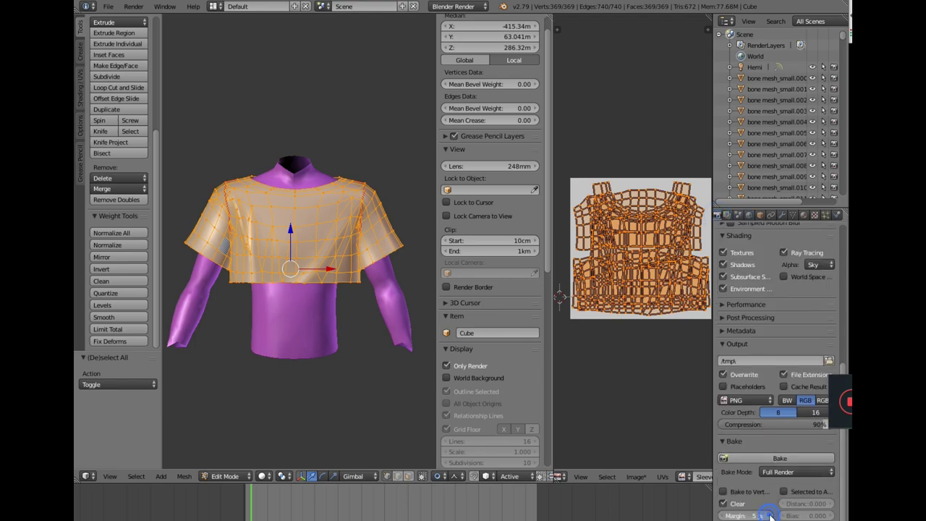
{"action": "left_click", "coordinate": [769, 515]}
{"action": "left_click", "coordinate": [770, 515]}
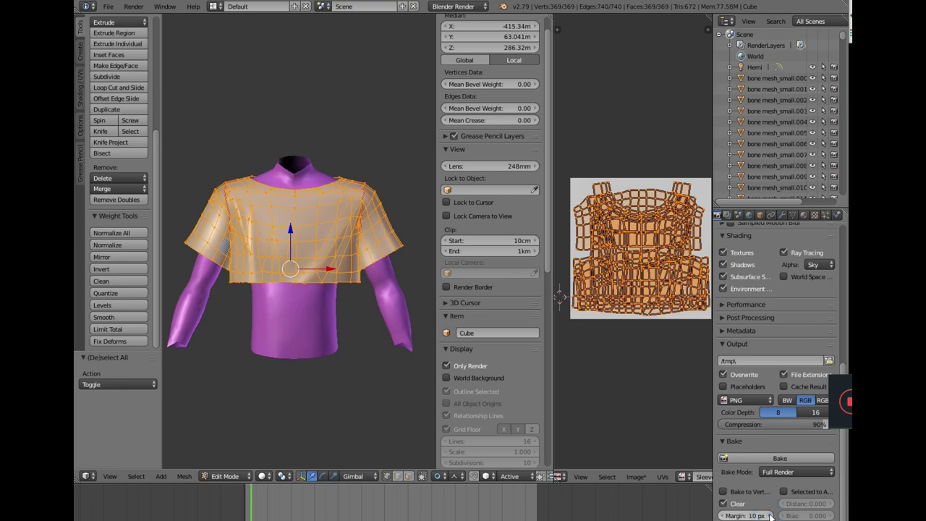
Set the viewport shading to Rendered and switch the shirt to Object Mode
{"action": "left_click", "coordinate": [263, 476]}
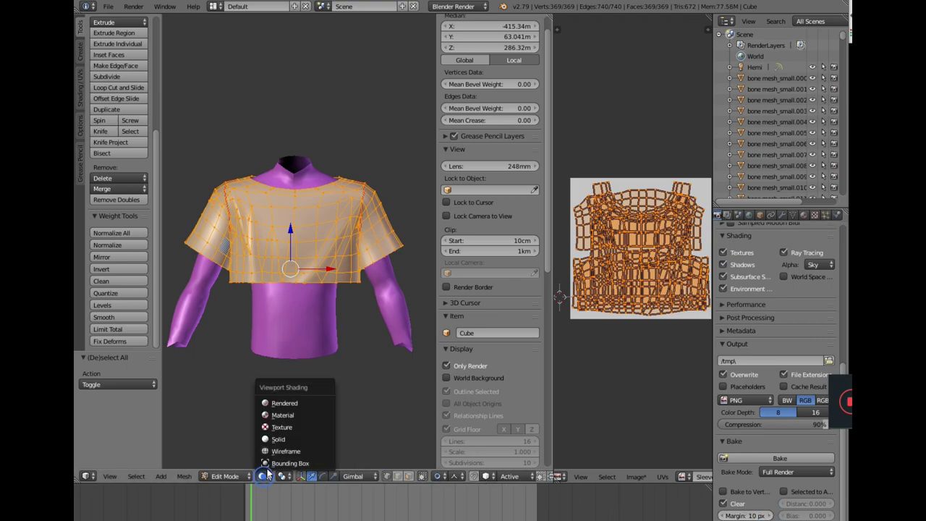
{"action": "left_click", "coordinate": [286, 404]}
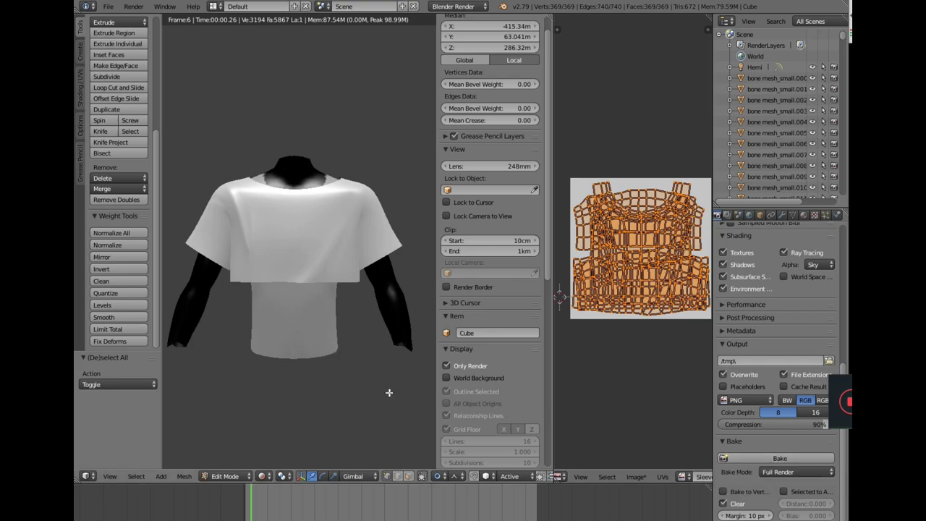
{"action": "left_click", "coordinate": [216, 476]}
{"action": "left_click", "coordinate": [219, 463]}
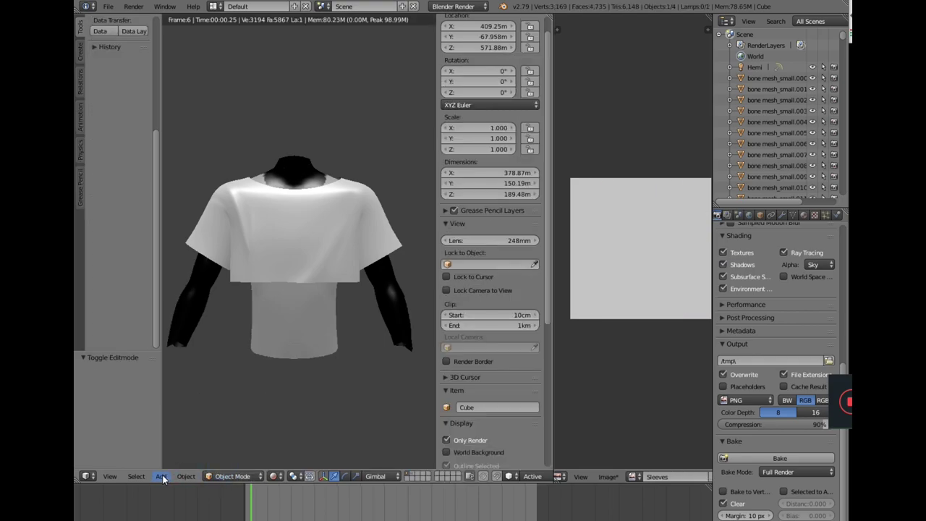
Add a Sun lamp to the scene and rotate it about 18.6° around the global X axis
{"action": "left_click", "coordinate": [160, 476]}
{"action": "mouse_move", "coordinate": [178, 338]}
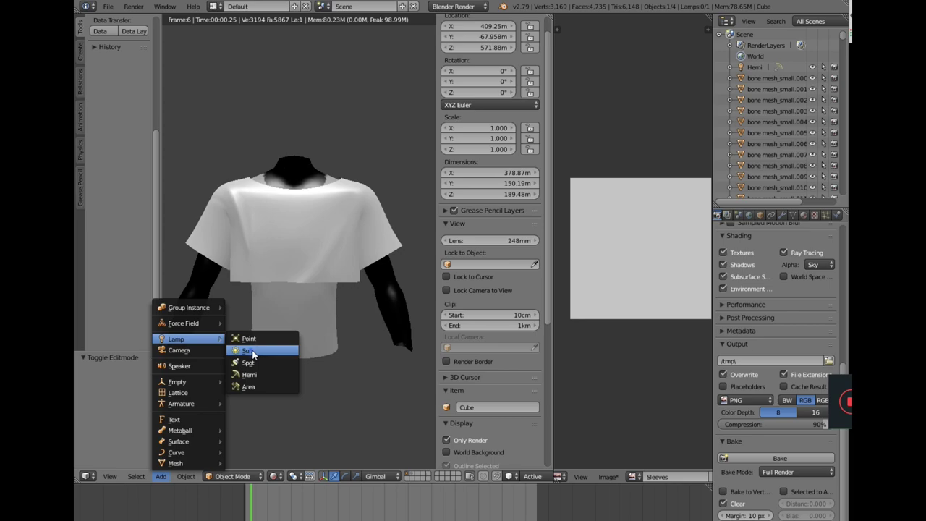
{"action": "left_click", "coordinate": [253, 351]}
{"action": "key", "text": "r"}
{"action": "key", "text": "x"}
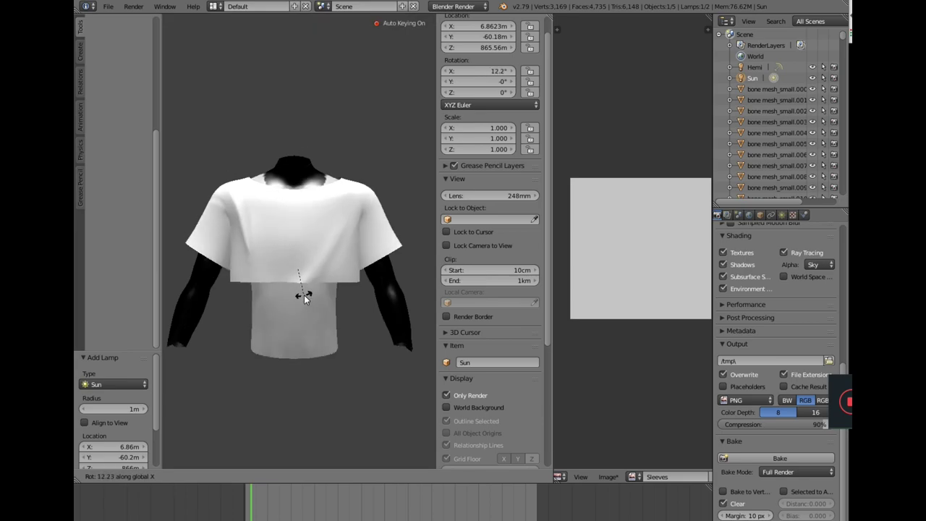
{"action": "left_click", "coordinate": [292, 362]}
Open the shirt mesh for editing and set the viewport shading to Solid
{"action": "right_click", "coordinate": [259, 217]}
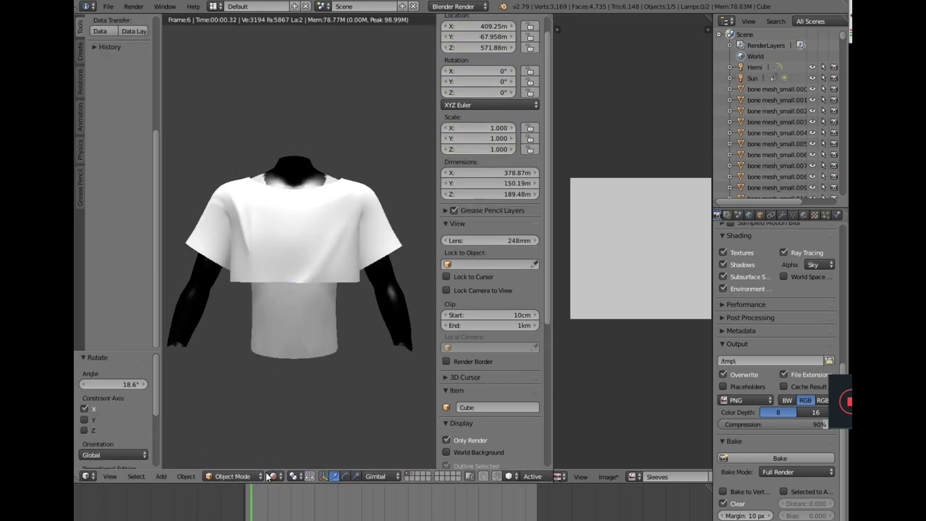
{"action": "key", "text": "Tab"}
{"action": "scroll", "coordinate": [257, 216], "scroll_direction": "up", "scroll_amount": 5}
{"action": "left_click", "coordinate": [263, 476]}
{"action": "left_click", "coordinate": [289, 438]}
Move the vertices along the vertical fold on the shirt front, down to the hem, along X by about 74.7 cm
{"action": "right_click", "coordinate": [244, 314]}
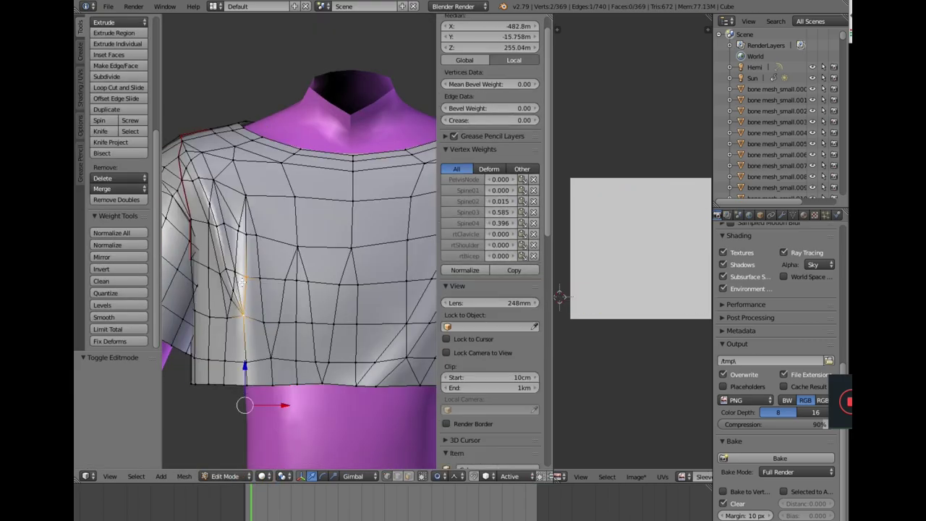
{"action": "right_click", "coordinate": [246, 282], "text": "shift"}
{"action": "right_click", "coordinate": [246, 361], "text": "shift"}
{"action": "right_click", "coordinate": [246, 383], "text": "shift"}
{"action": "middle_click_drag", "start_coordinate": [246, 373], "coordinate": [242, 351]}
{"action": "key", "text": "g"}
{"action": "key", "text": "x"}
{"action": "left_click", "coordinate": [321, 347]}
Merge the two neighbouring vertices at the pinched upper end of the shirt front fold
{"action": "right_click", "coordinate": [251, 184]}
{"action": "right_click", "coordinate": [253, 223]}
{"action": "right_click", "coordinate": [232, 213], "text": "shift"}
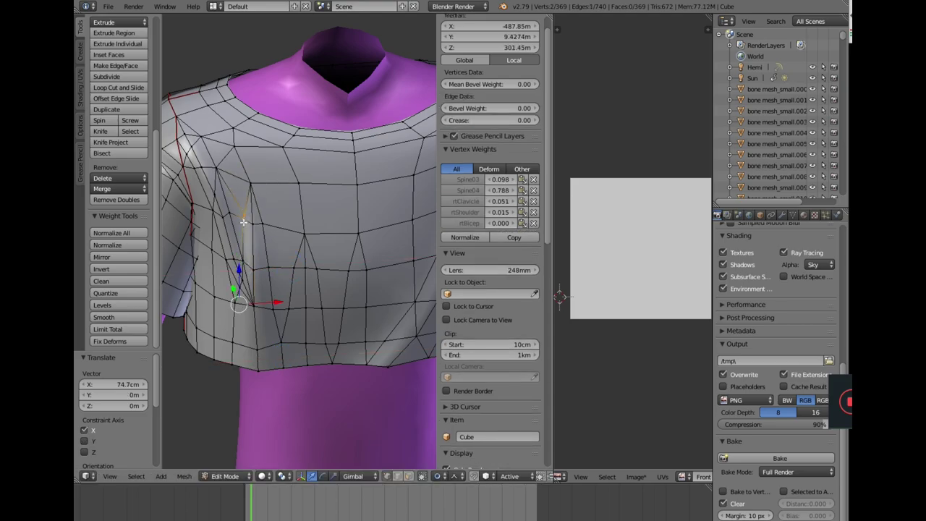
{"action": "key", "text": "alt+m"}
{"action": "left_click", "coordinate": [243, 227]}
Display the shirt's material slots and select the whole shirt mesh
{"action": "left_click", "coordinate": [803, 214]}
{"action": "scroll", "coordinate": [777, 318], "scroll_direction": "up", "scroll_amount": 10}
{"action": "left_click", "coordinate": [771, 320]}
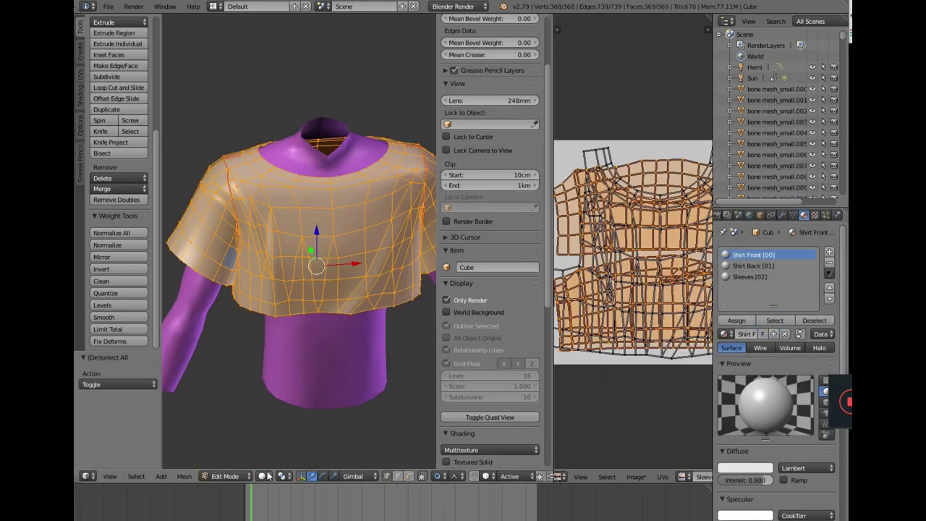
Preview the edited shirt with Rendered viewport shading in Object Mode
{"action": "left_click", "coordinate": [264, 476]}
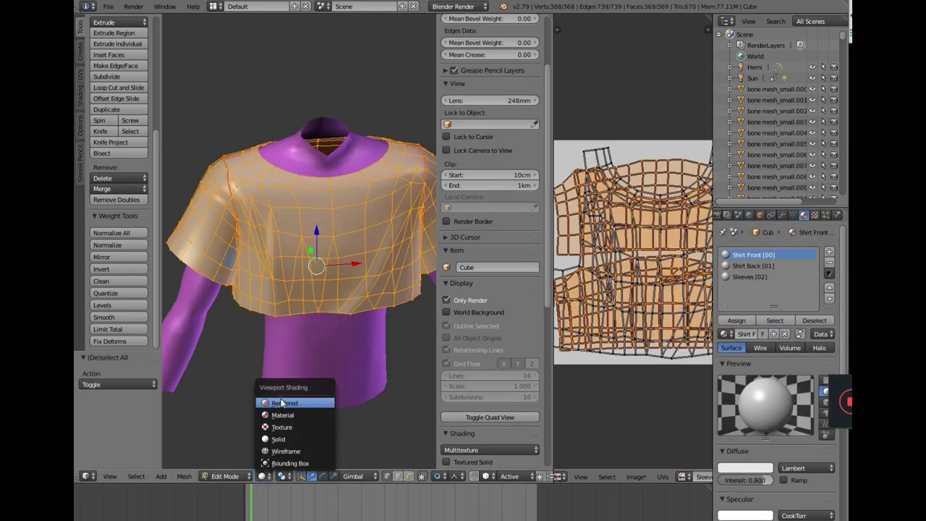
{"action": "left_click", "coordinate": [282, 403]}
{"action": "left_click", "coordinate": [237, 476]}
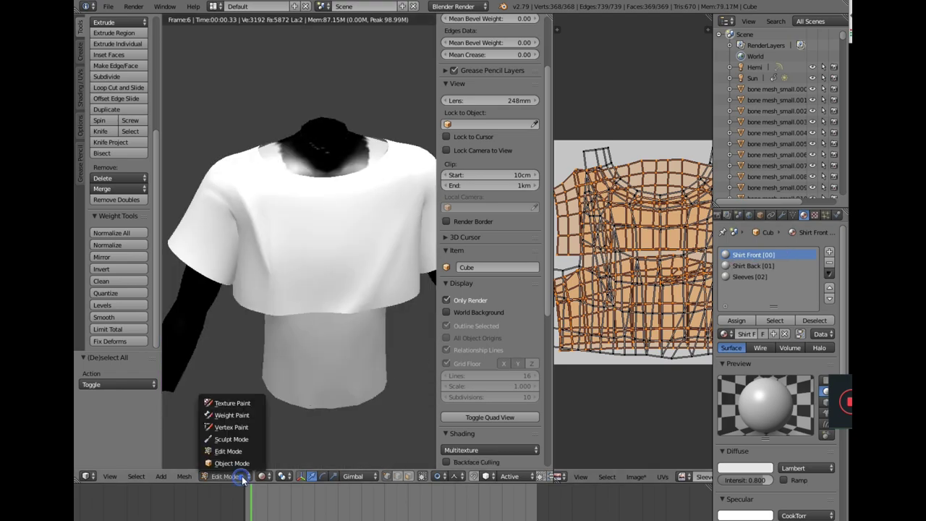
{"action": "left_click", "coordinate": [225, 467]}
Examine the shirt's modifiers, the render settings and the world settings
{"action": "left_click", "coordinate": [782, 215]}
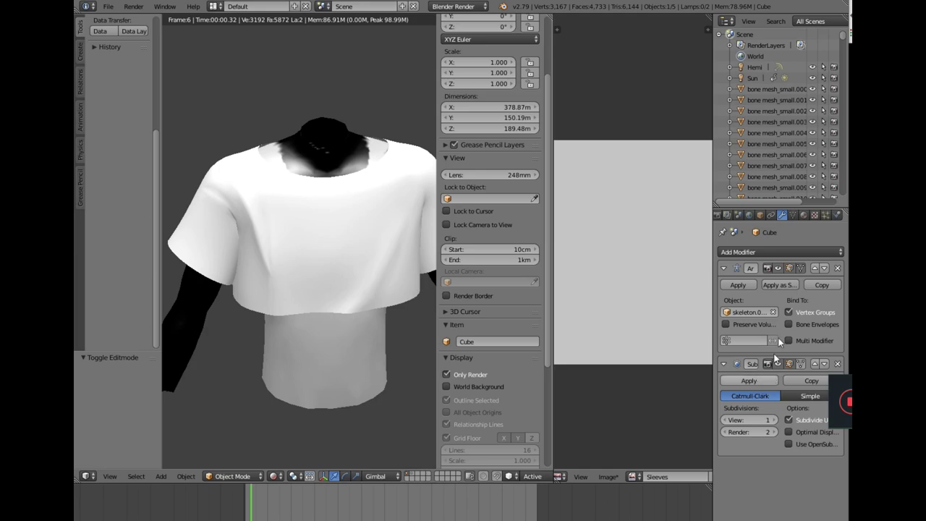
{"action": "scroll", "coordinate": [754, 220], "scroll_direction": "down", "scroll_amount": 4}
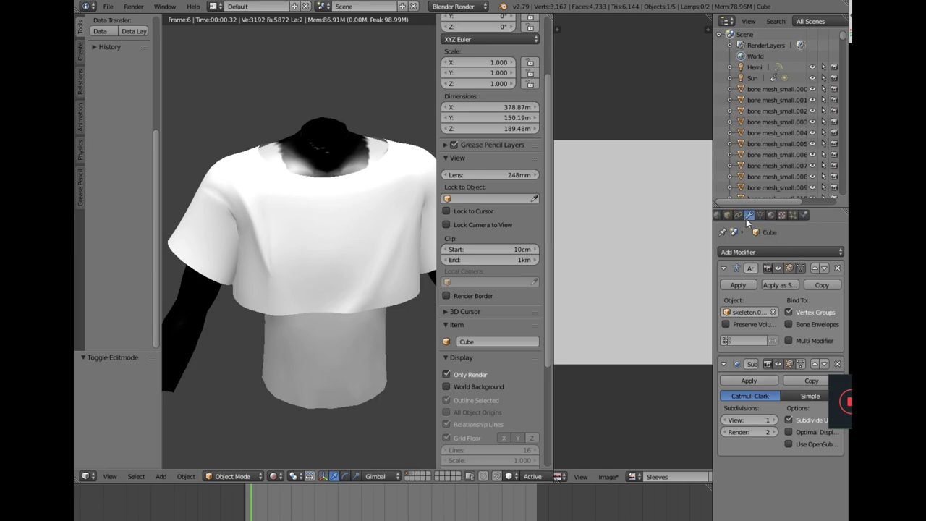
{"action": "scroll", "coordinate": [747, 218], "scroll_direction": "up", "scroll_amount": 5}
{"action": "scroll", "coordinate": [746, 218], "scroll_direction": "up", "scroll_amount": 2}
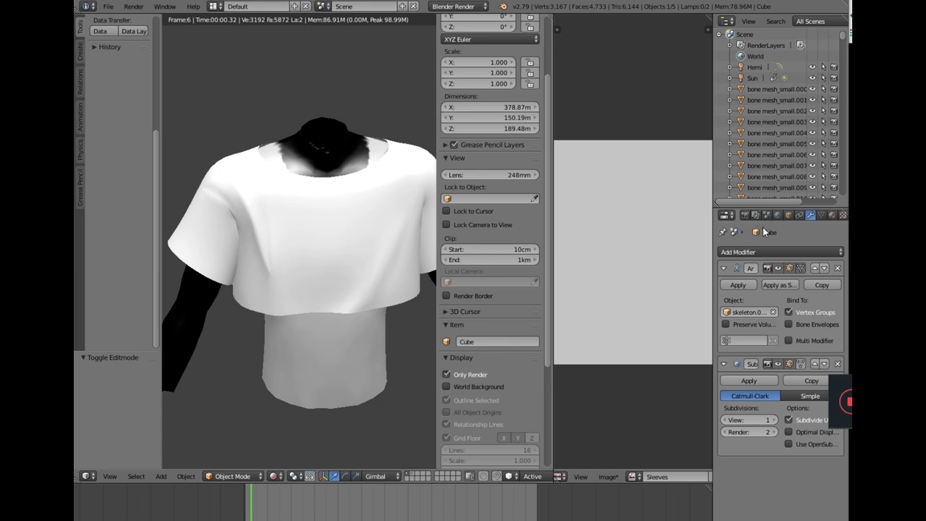
{"action": "left_click", "coordinate": [746, 215]}
{"action": "scroll", "coordinate": [780, 295], "scroll_direction": "down", "scroll_amount": 5}
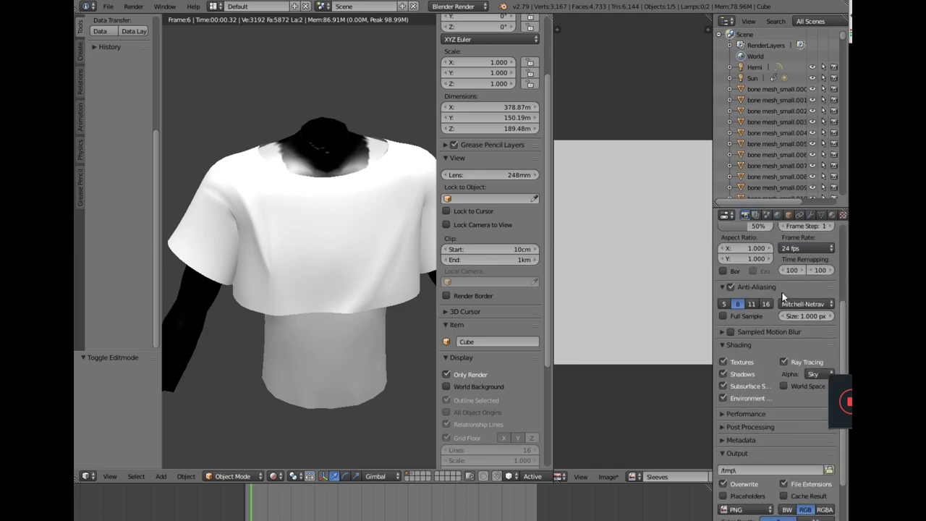
{"action": "left_click", "coordinate": [777, 215]}
Turn off Only Render and show the whole scene in wireframe
{"action": "left_click", "coordinate": [447, 374]}
{"action": "scroll", "coordinate": [389, 382], "scroll_direction": "down", "scroll_amount": 3}
{"action": "scroll", "coordinate": [388, 383], "scroll_direction": "down", "scroll_amount": 3}
{"action": "left_click", "coordinate": [276, 476]}
{"action": "left_click", "coordinate": [302, 439]}
{"action": "scroll", "coordinate": [337, 342], "scroll_direction": "down", "scroll_amount": 3}
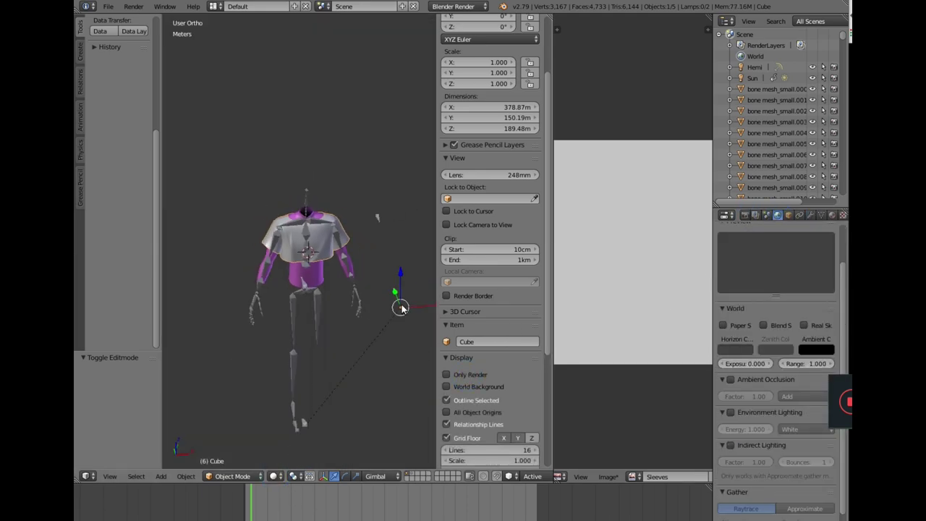
{"action": "key", "text": "z"}
{"action": "middle_click_drag", "start_coordinate": [345, 343], "coordinate": [347, 315]}
Select the Hemi lamp, display its lamp settings and move it along X by about 74.7 m
{"action": "right_click", "coordinate": [332, 253]}
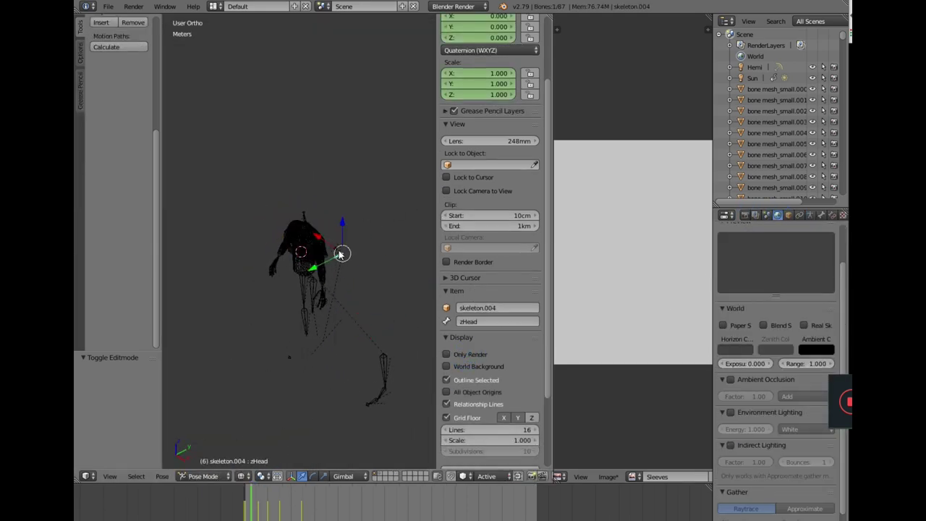
{"action": "right_click", "coordinate": [327, 251]}
{"action": "scroll", "coordinate": [376, 321], "scroll_direction": "up", "scroll_amount": 7}
{"action": "left_click", "coordinate": [799, 215]}
{"action": "left_click", "coordinate": [810, 215]}
{"action": "scroll", "coordinate": [395, 278], "scroll_direction": "down", "scroll_amount": 3}
{"action": "left_click_drag", "start_coordinate": [393, 260], "coordinate": [419, 259]}
{"action": "middle_click_drag", "start_coordinate": [425, 318], "coordinate": [309, 387]}
{"action": "scroll", "coordinate": [390, 337], "scroll_direction": "down", "scroll_amount": 2}
{"action": "scroll", "coordinate": [309, 388], "scroll_direction": "up", "scroll_amount": 3}
{"action": "left_click", "coordinate": [235, 476]}
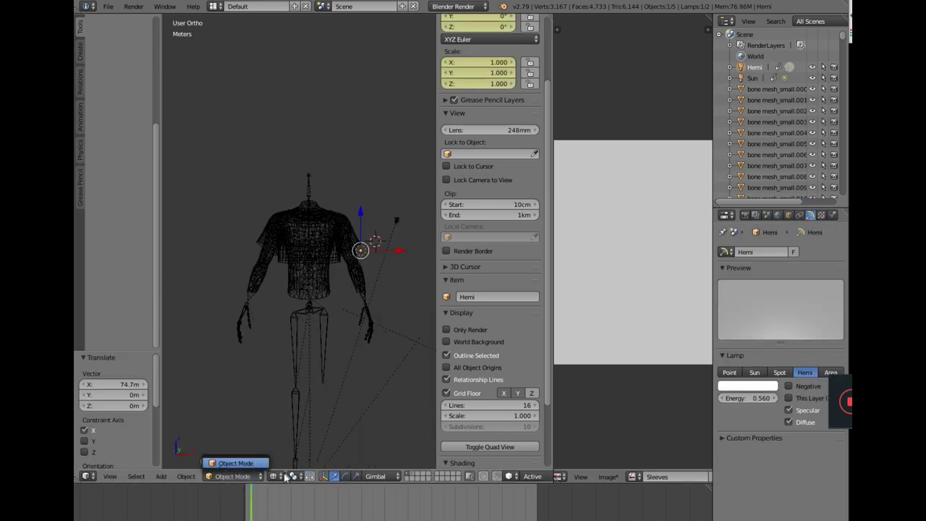
{"action": "left_click", "coordinate": [298, 404]}
{"action": "right_click", "coordinate": [309, 258]}
{"action": "left_click", "coordinate": [230, 476]}
{"action": "left_click", "coordinate": [213, 450]}
{"action": "left_click", "coordinate": [230, 476]}
{"action": "left_click", "coordinate": [228, 461]}
{"action": "key", "text": "z"}
Open the shirt mesh in Edit Mode with Rendered viewport shading and display its modifiers
{"action": "right_click", "coordinate": [291, 268]}
{"action": "left_click", "coordinate": [231, 476]}
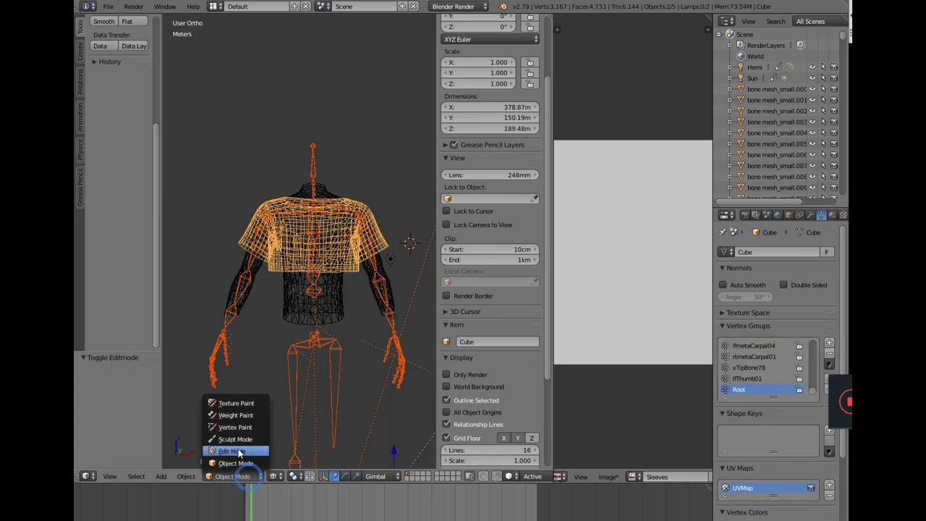
{"action": "left_click", "coordinate": [238, 451]}
{"action": "left_click", "coordinate": [263, 477]}
{"action": "left_click", "coordinate": [283, 403]}
{"action": "left_click", "coordinate": [109, 7]}
{"action": "left_click", "coordinate": [831, 215]}
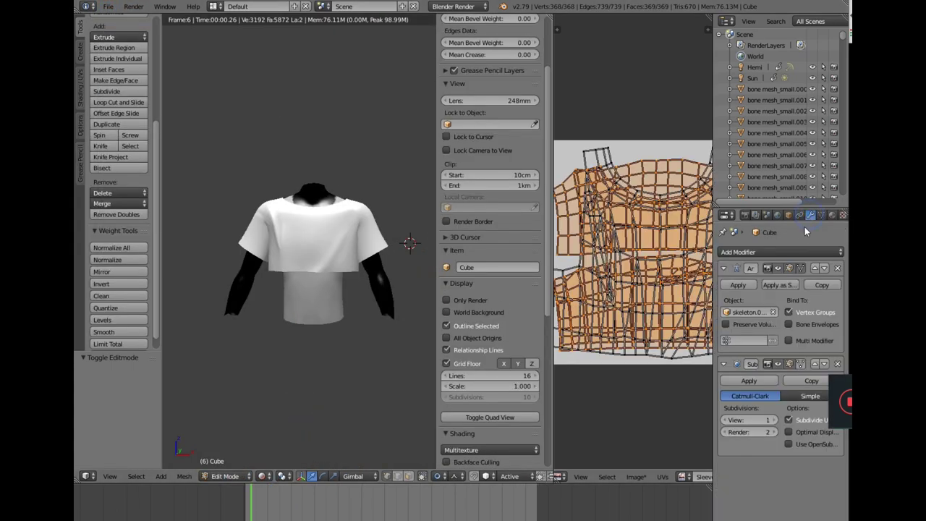
Bake the shirt with the Full Render bake mode, deselect the mesh and inspect the baked sleeves image
{"action": "left_click", "coordinate": [743, 215]}
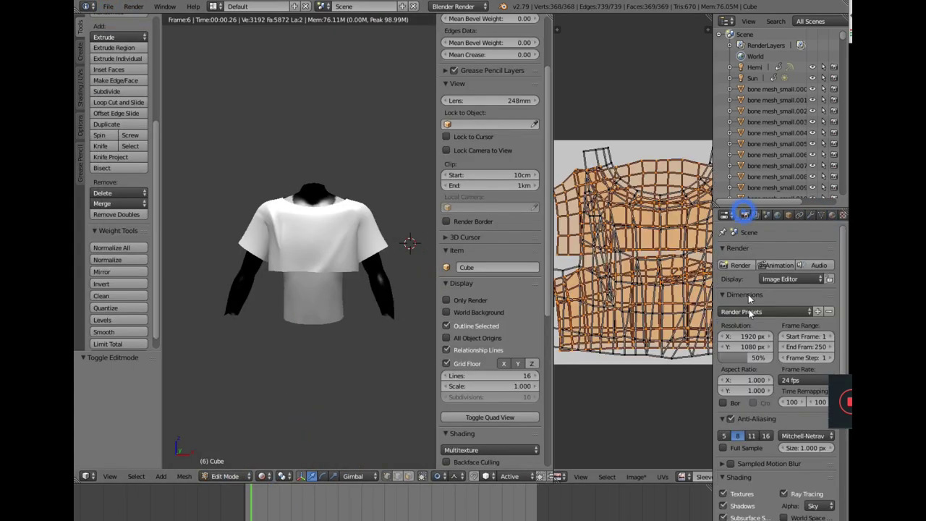
{"action": "scroll", "coordinate": [764, 434], "scroll_direction": "down", "scroll_amount": 12}
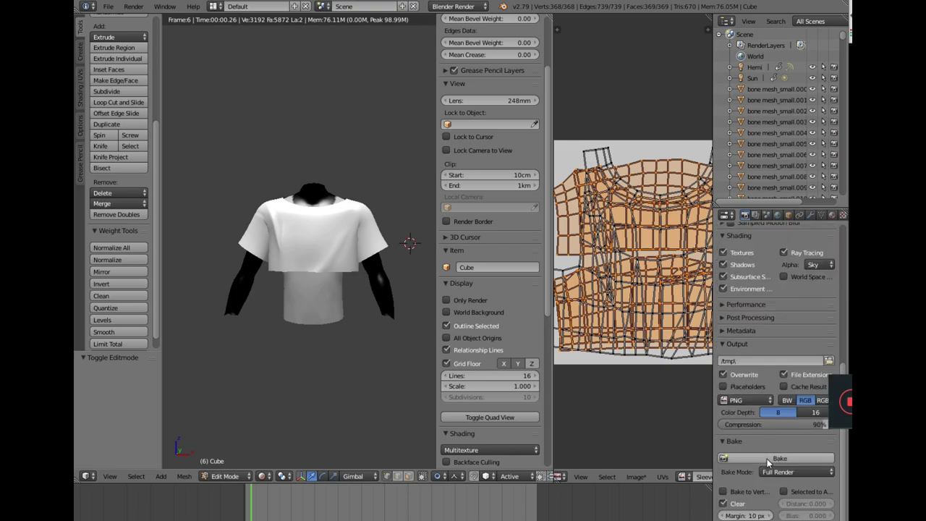
{"action": "left_click", "coordinate": [768, 458]}
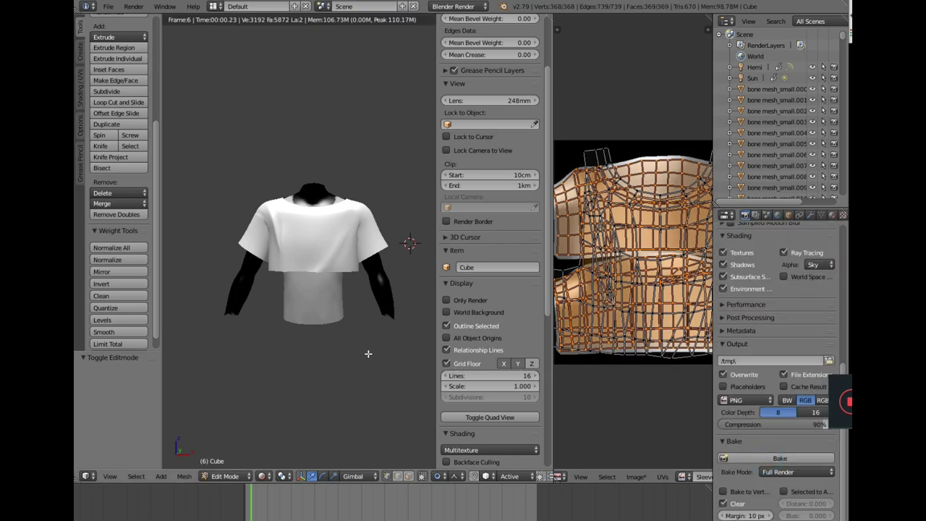
{"action": "key", "text": "a"}
{"action": "scroll", "coordinate": [490, 362], "scroll_direction": "down", "scroll_amount": 4}
{"action": "scroll", "coordinate": [655, 365], "scroll_direction": "down", "scroll_amount": 3}
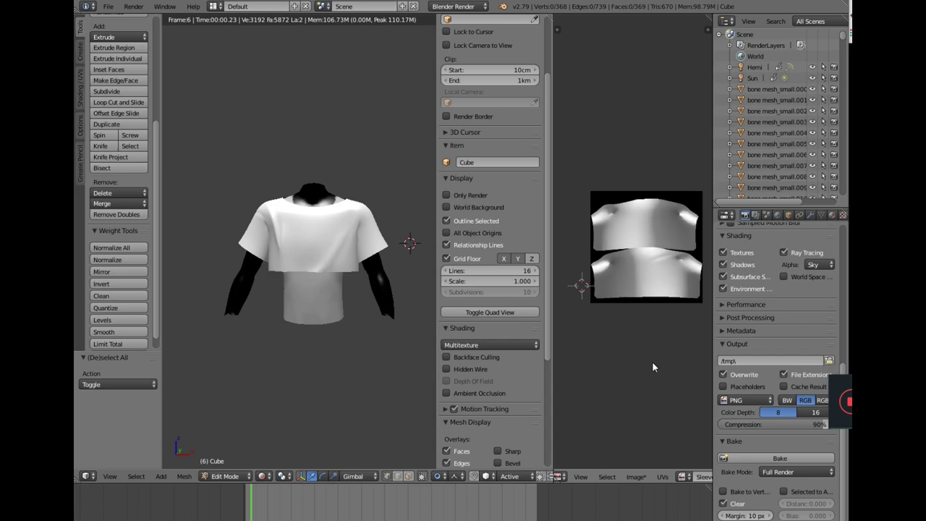
{"action": "scroll", "coordinate": [652, 367], "scroll_direction": "up", "scroll_amount": 1}
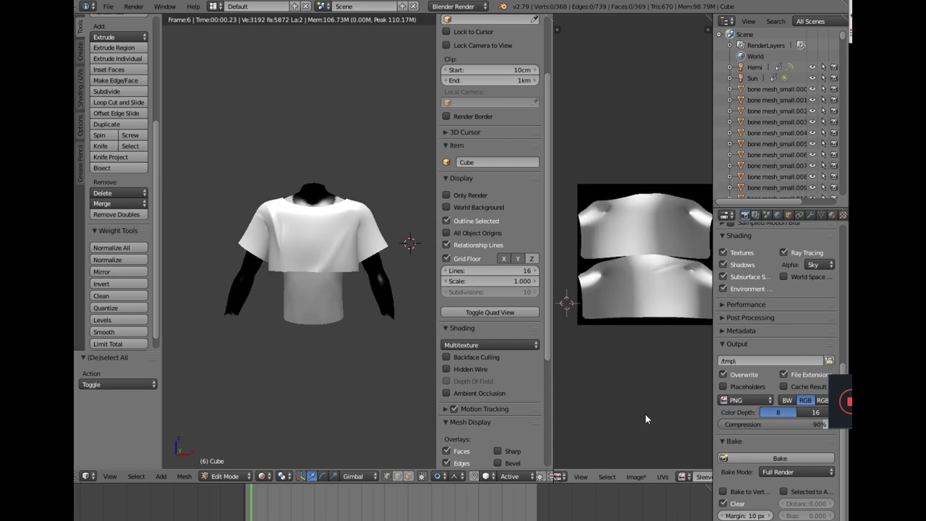
Save the baked sleeves image as Sleeves.png in a new folder named Croptop inside D:\Meshes
{"action": "left_click", "coordinate": [637, 476]}
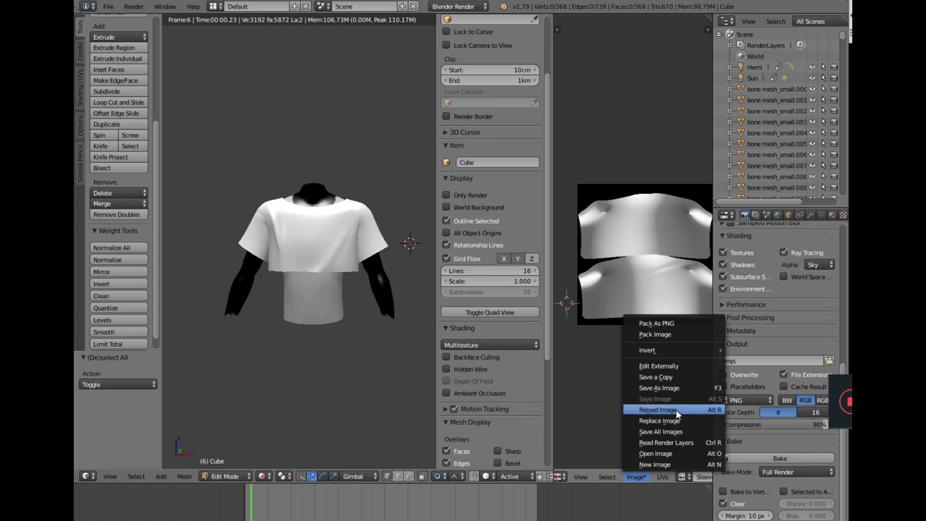
{"action": "left_click", "coordinate": [673, 388]}
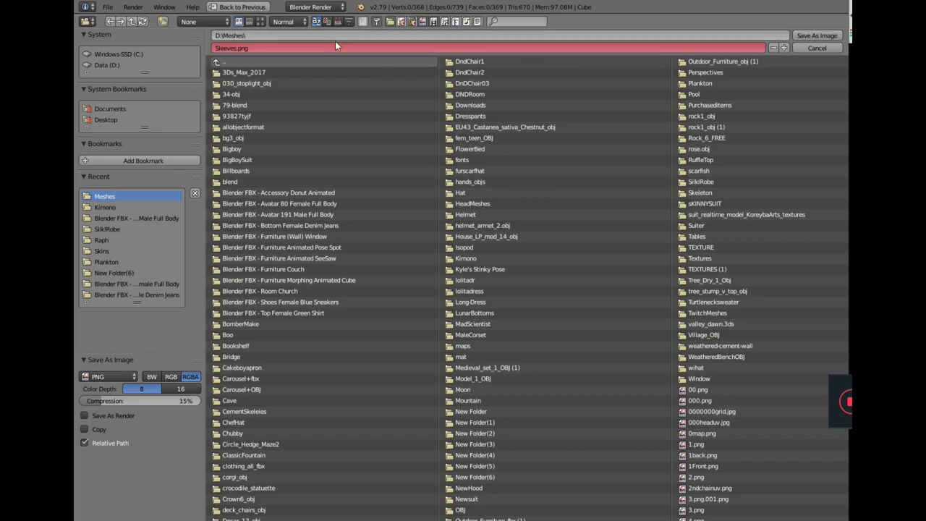
{"action": "left_click", "coordinate": [392, 22]}
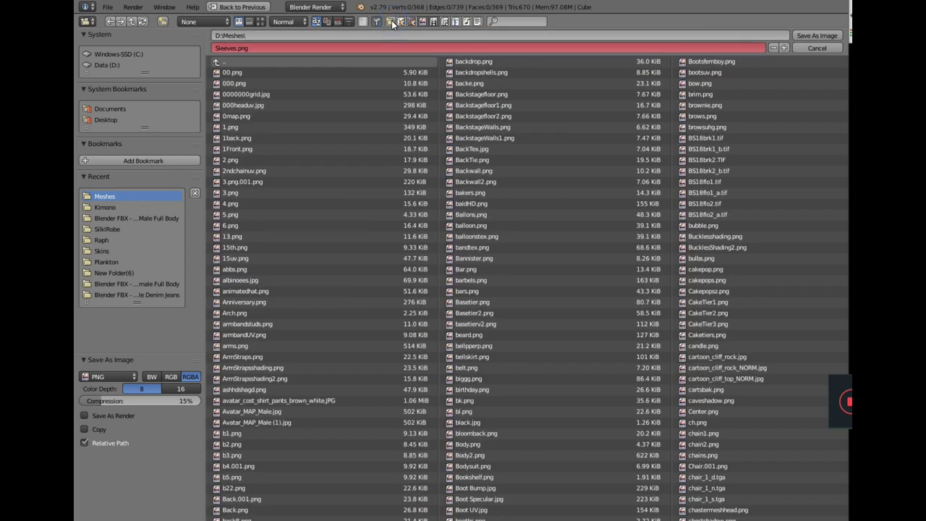
{"action": "left_click", "coordinate": [391, 21]}
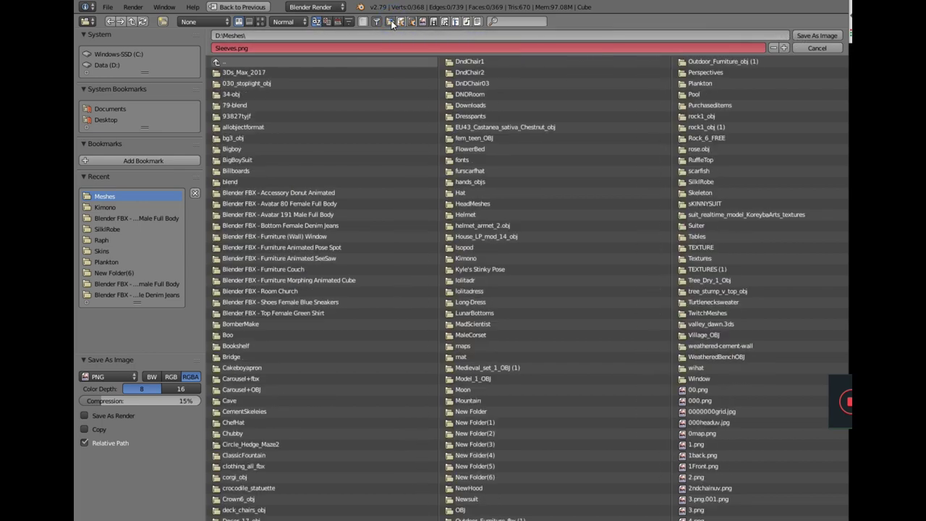
{"action": "left_click", "coordinate": [163, 21]}
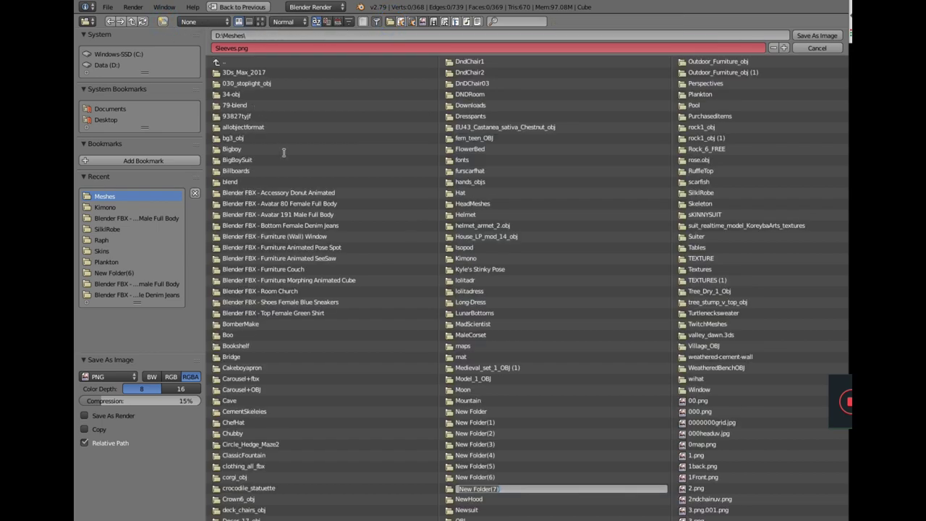
{"action": "type", "text": "c"}
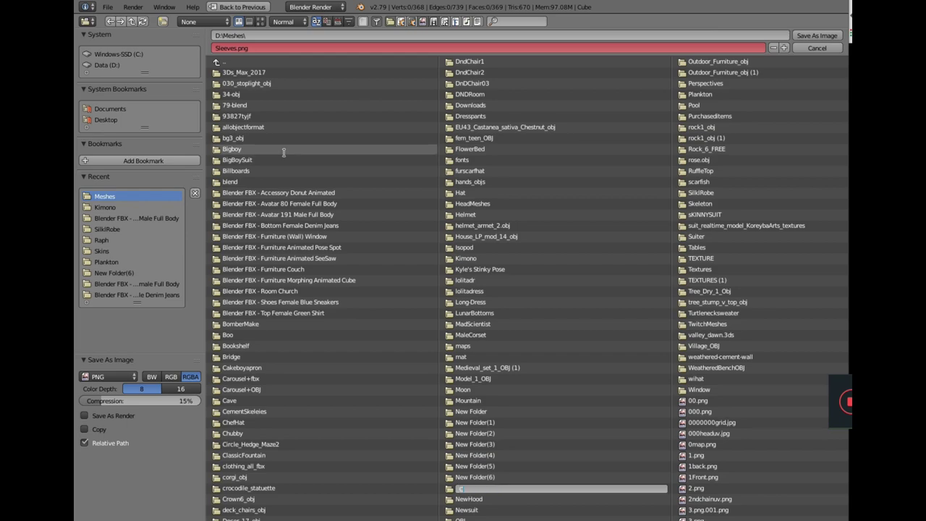
{"action": "key", "text": "Return"}
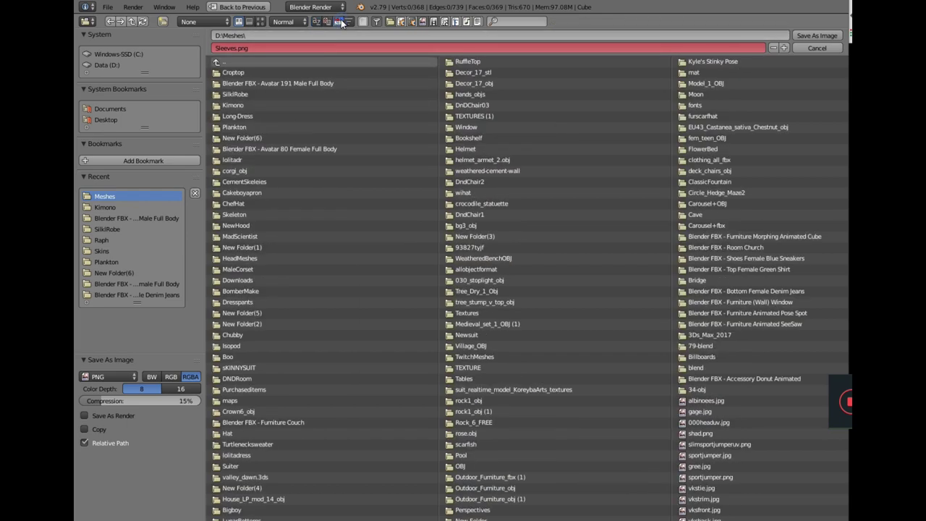
{"action": "left_click", "coordinate": [234, 71]}
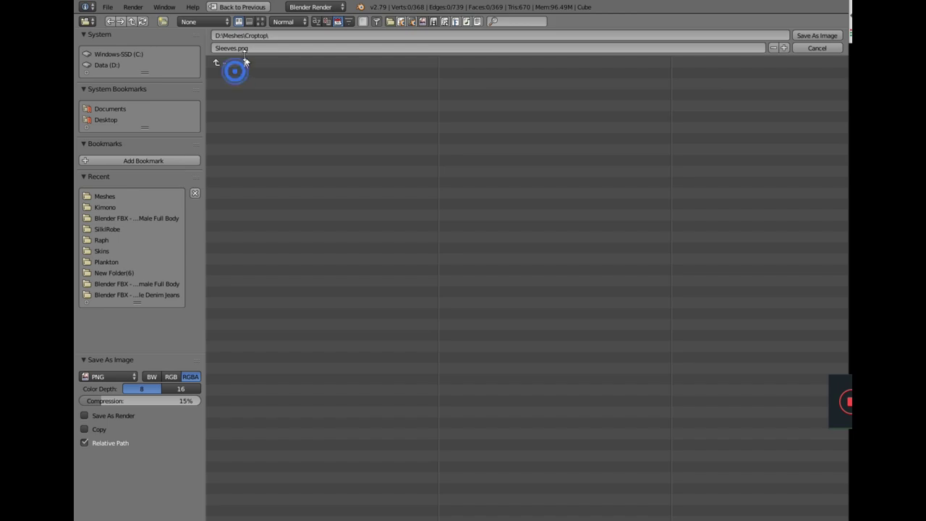
{"action": "left_click", "coordinate": [823, 35]}
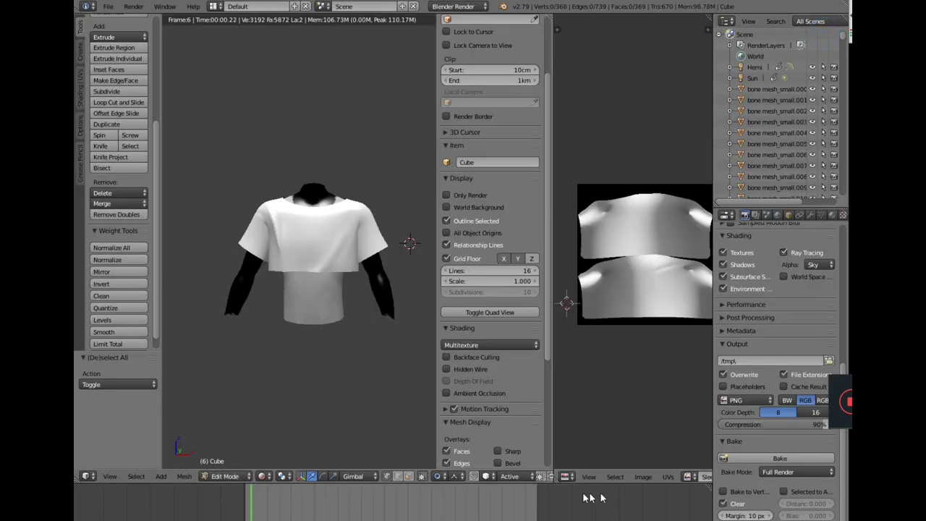
Display the baked Front image and save it as Front.png in the Croptop folder
{"action": "left_click", "coordinate": [686, 476]}
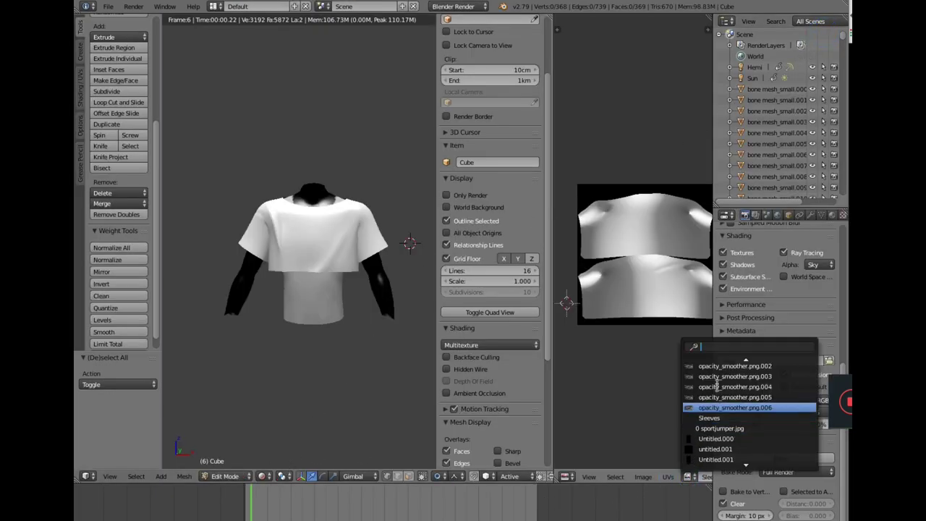
{"action": "scroll", "coordinate": [715, 460], "scroll_direction": "down", "scroll_amount": 6}
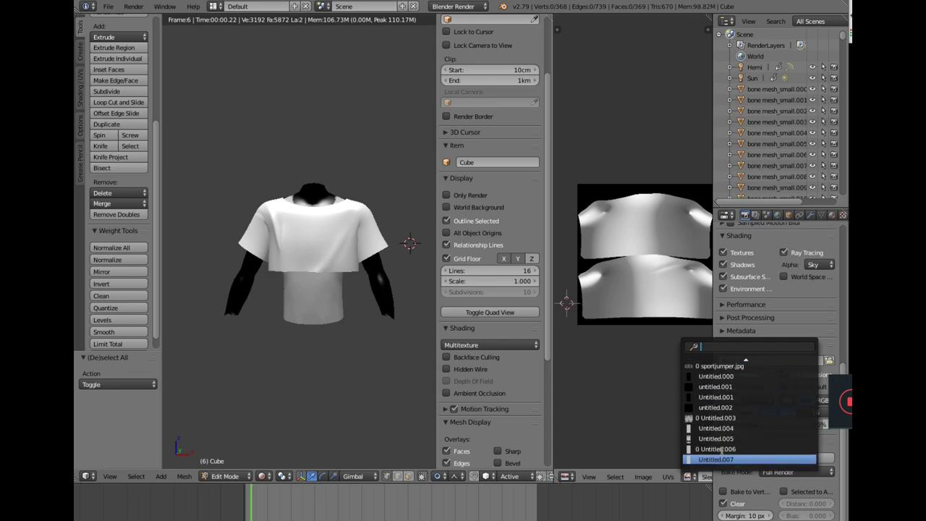
{"action": "scroll", "coordinate": [717, 367], "scroll_direction": "up", "scroll_amount": 6}
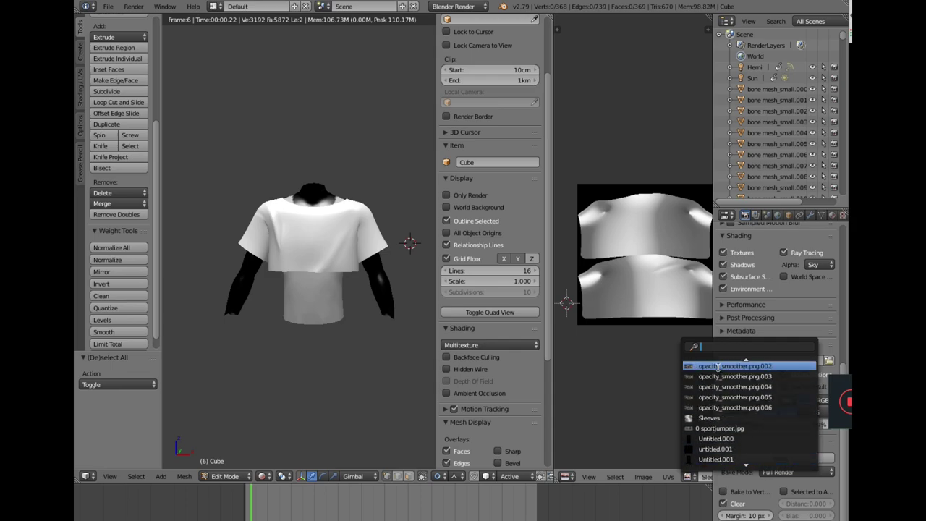
{"action": "scroll", "coordinate": [714, 370], "scroll_direction": "up", "scroll_amount": 10}
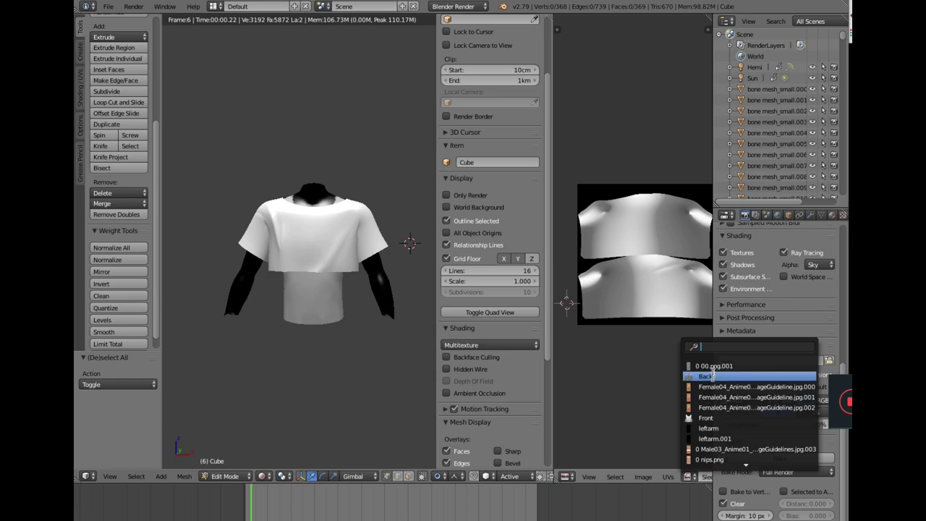
{"action": "left_click", "coordinate": [709, 418]}
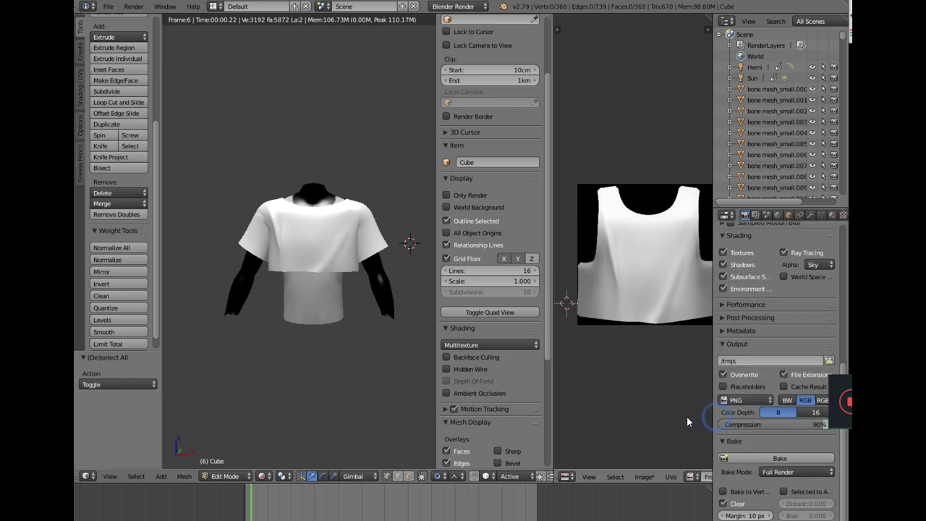
{"action": "left_click", "coordinate": [646, 477]}
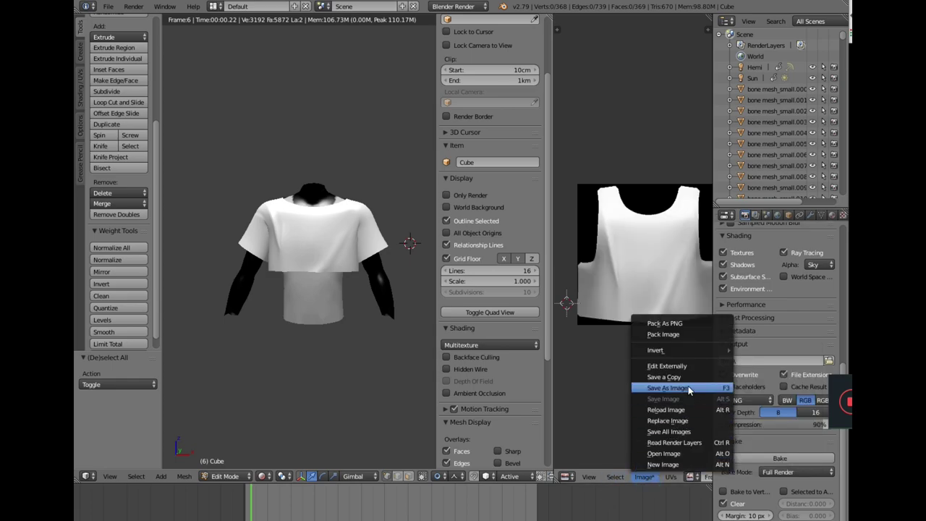
{"action": "left_click", "coordinate": [680, 387]}
{"action": "left_click", "coordinate": [807, 34]}
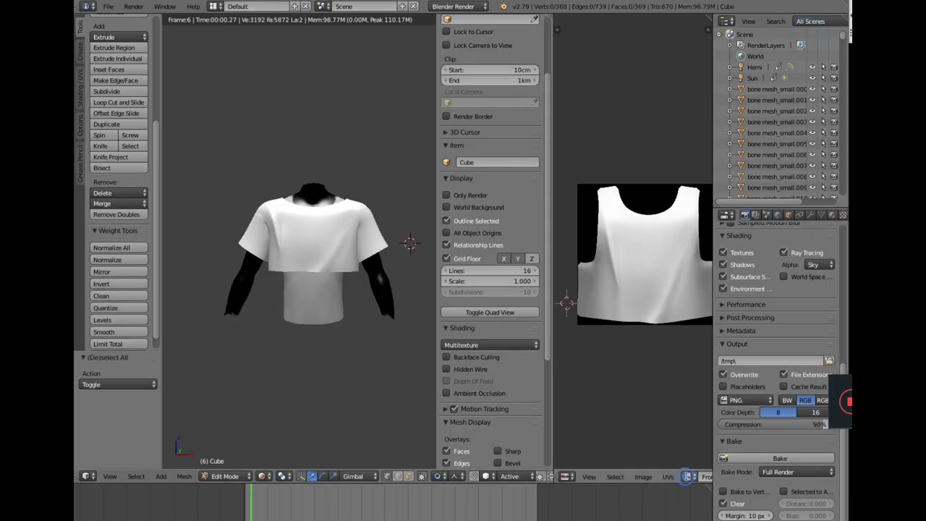
Display the baked Back image, compare it with the back of the rendered shirt, and save it as Back.png in the Croptop folder
{"action": "left_click", "coordinate": [686, 476]}
{"action": "left_click", "coordinate": [712, 374]}
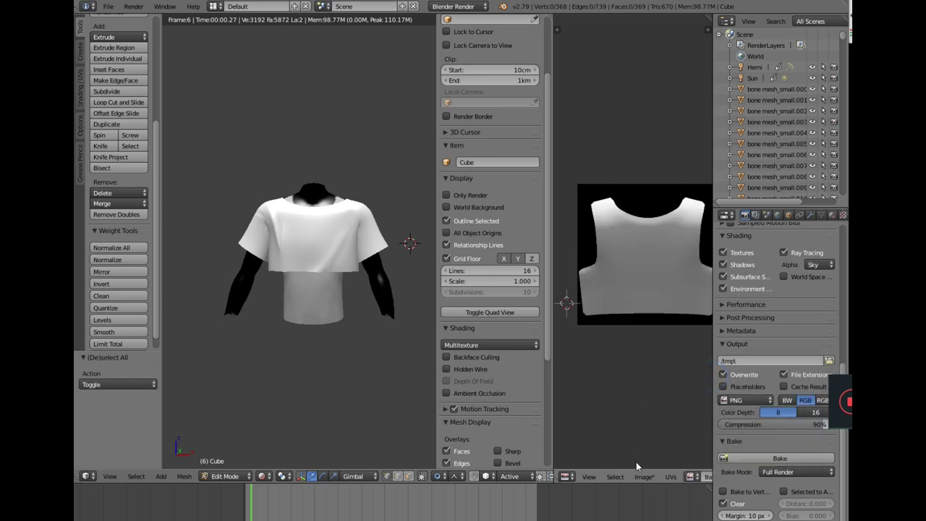
{"action": "middle_click_drag", "start_coordinate": [290, 332], "coordinate": [253, 347]}
{"action": "scroll", "coordinate": [278, 347], "scroll_direction": "up", "scroll_amount": 2}
{"action": "scroll", "coordinate": [322, 362], "scroll_direction": "up", "scroll_amount": 2}
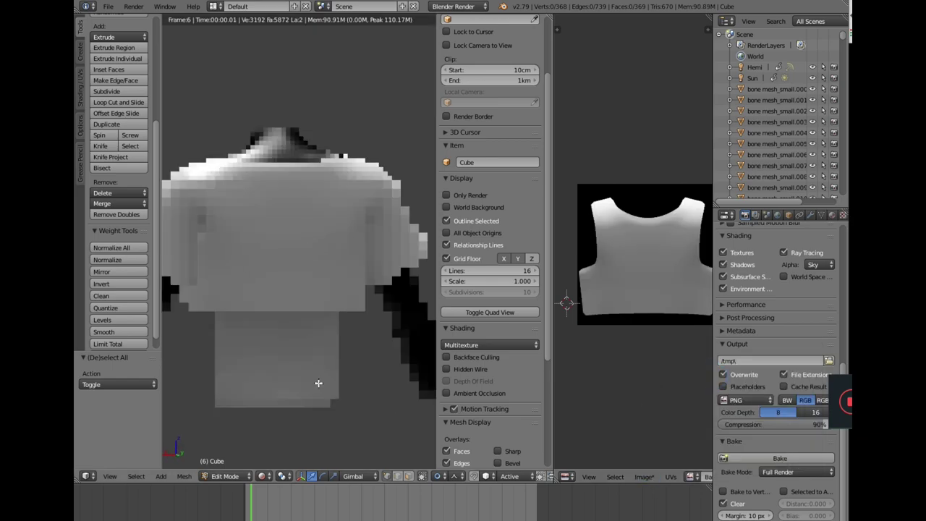
{"action": "middle_click_drag", "start_coordinate": [329, 386], "coordinate": [319, 391]}
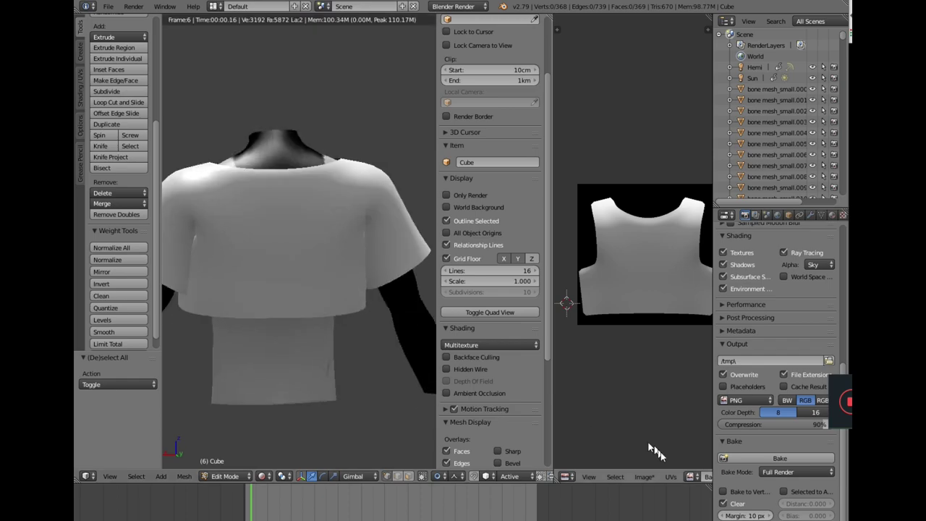
{"action": "left_click", "coordinate": [664, 479]}
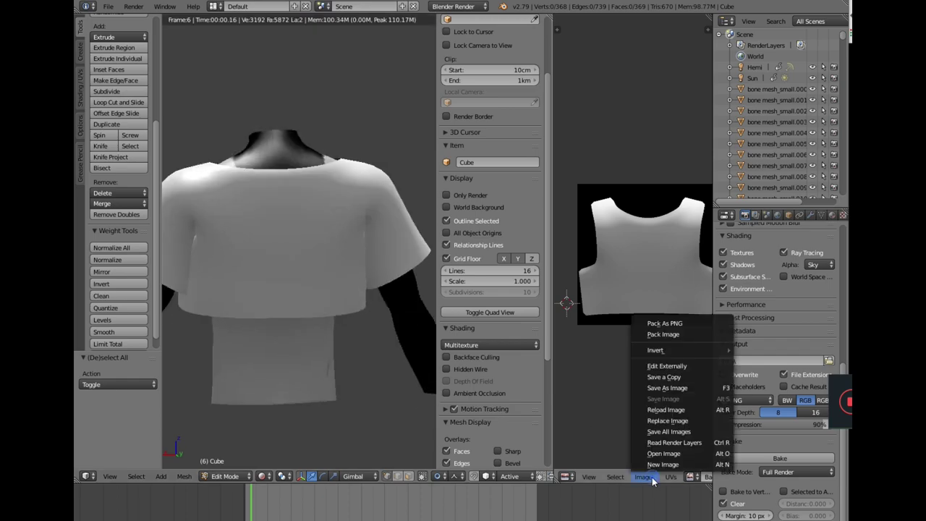
{"action": "left_click", "coordinate": [682, 388]}
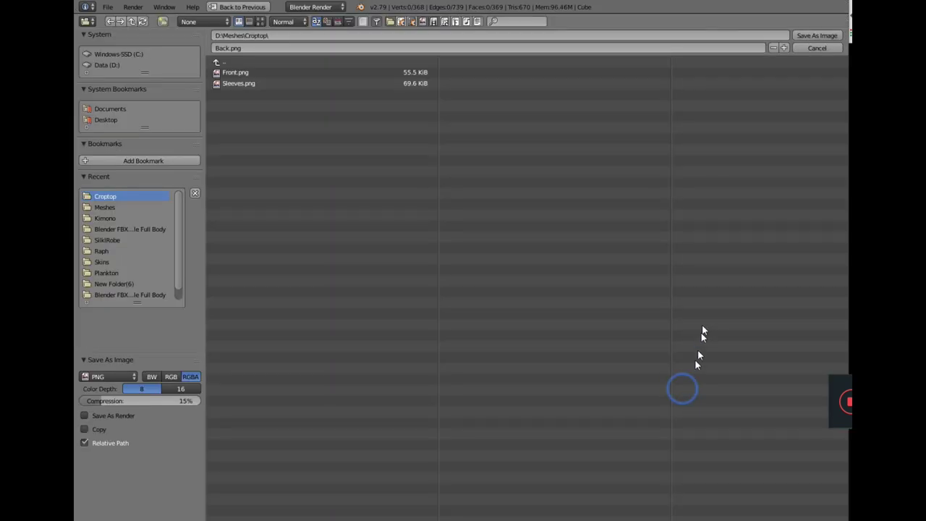
{"action": "left_click", "coordinate": [818, 36]}
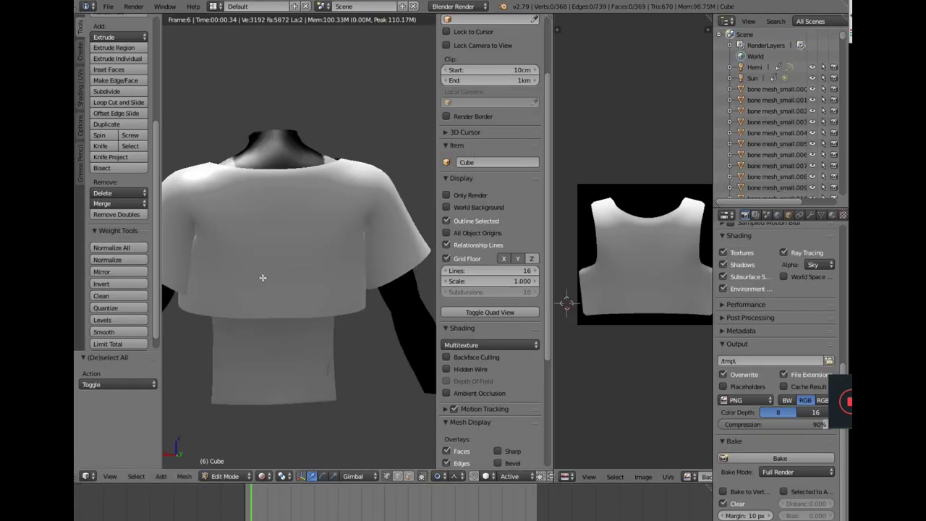
Set the viewport shading to Solid and return the shirt mesh to Object Mode
{"action": "scroll", "coordinate": [239, 307], "scroll_direction": "down", "scroll_amount": 3}
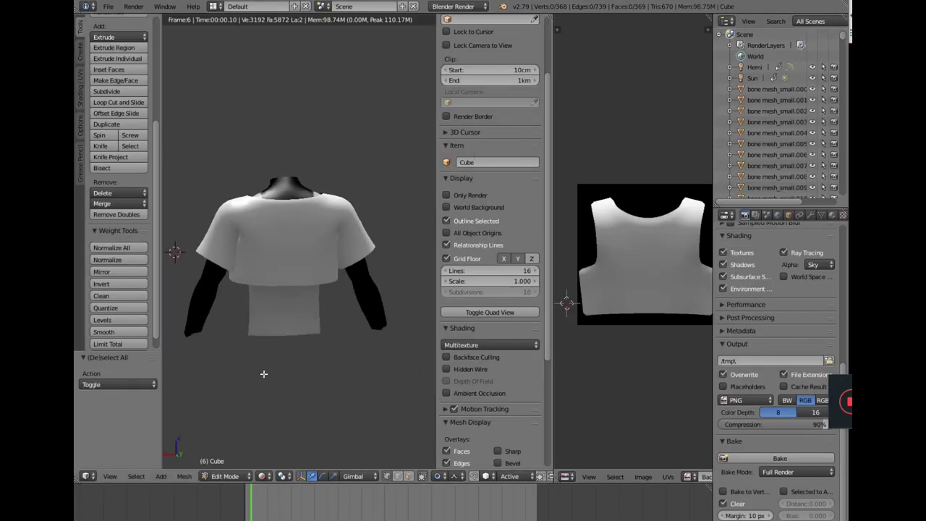
{"action": "middle_click_drag", "start_coordinate": [263, 374], "coordinate": [234, 372]}
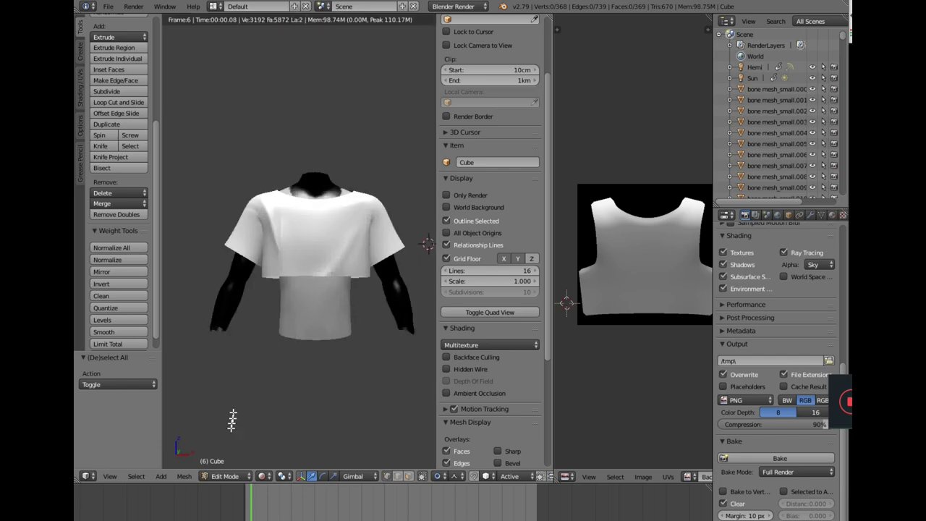
{"action": "left_click", "coordinate": [264, 476]}
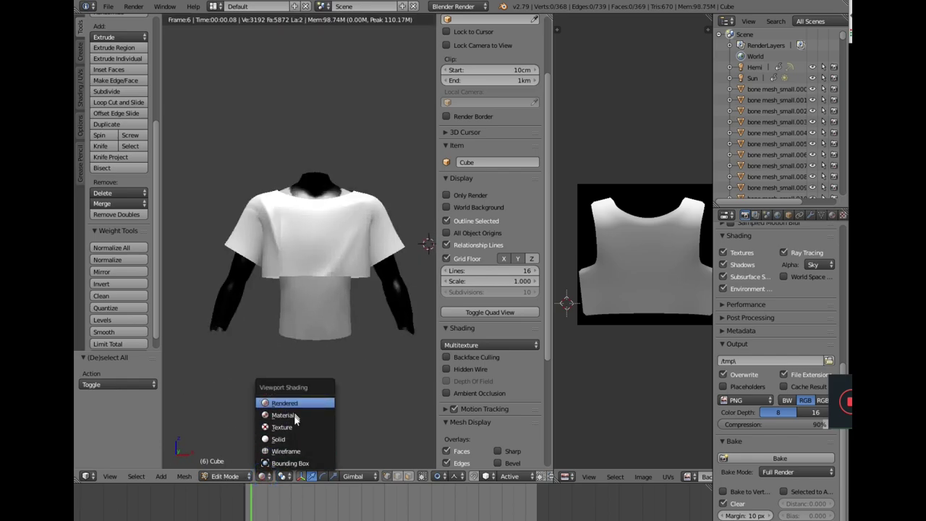
{"action": "left_click", "coordinate": [293, 439]}
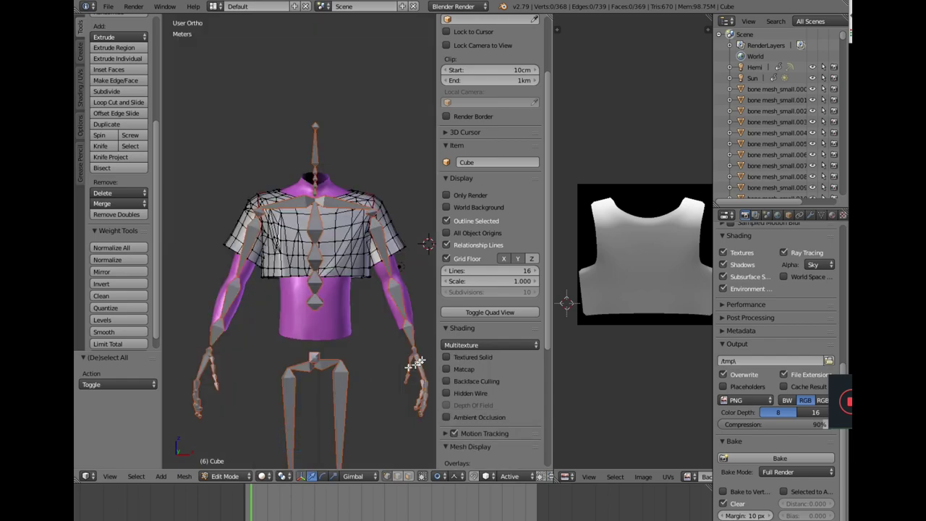
{"action": "left_click", "coordinate": [225, 476]}
{"action": "left_click", "coordinate": [231, 465]}
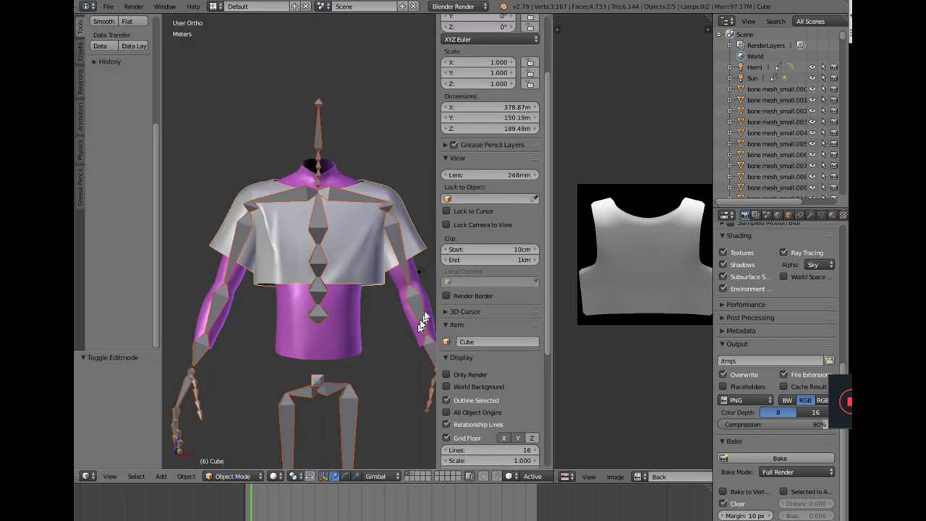
Turn on Only Render and join the shirt into the Sporty torso mesh
{"action": "left_click", "coordinate": [475, 375]}
{"action": "right_click", "coordinate": [356, 319]}
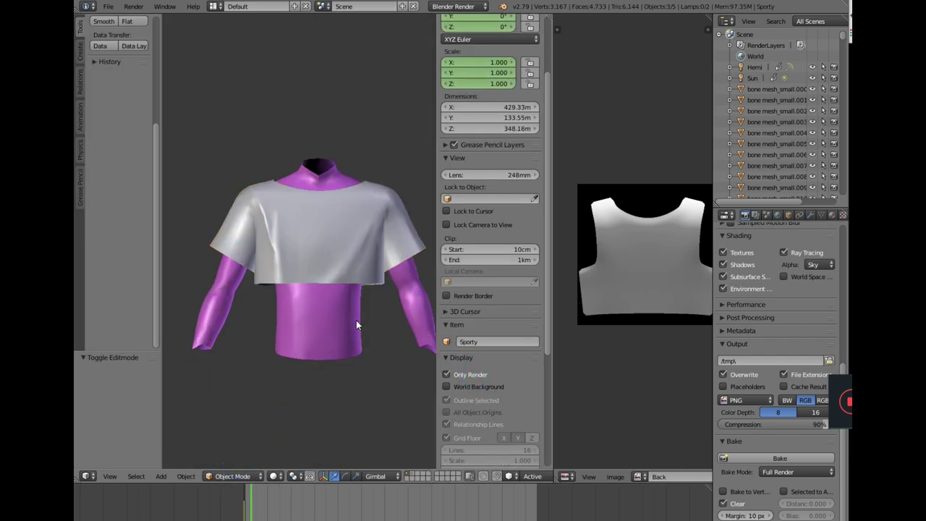
{"action": "key", "text": "z"}
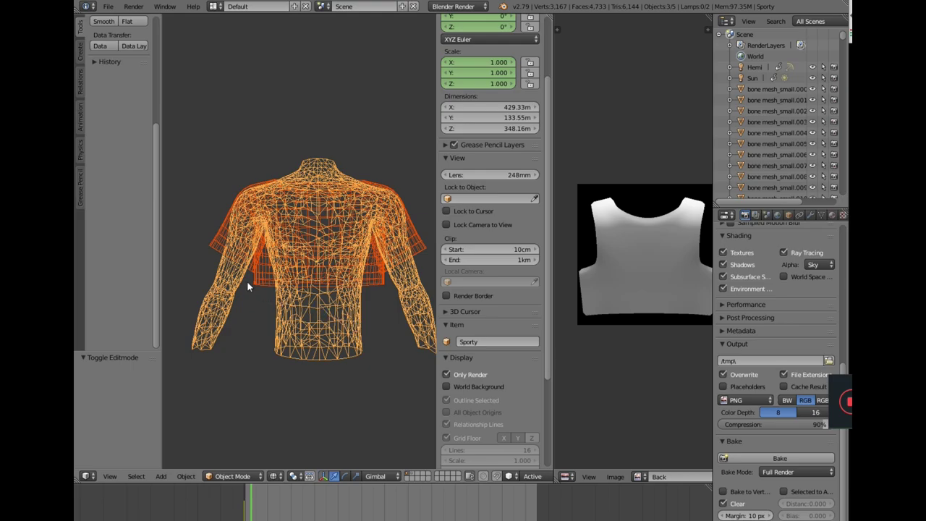
{"action": "key", "text": "ctrl+j"}
{"action": "key", "text": "z"}
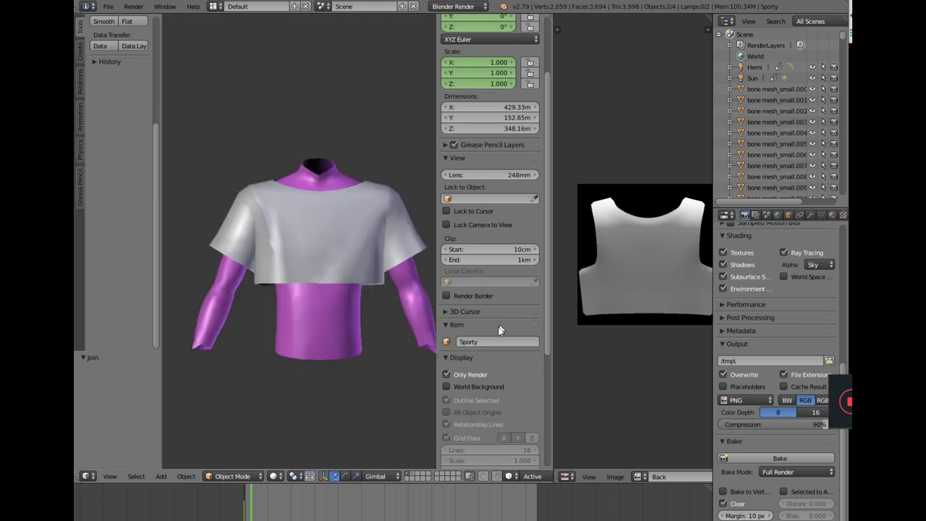
Rename the joined mesh as CropTop, check its pose by scrubbing the timeline, and turn off Only Render
{"action": "left_click", "coordinate": [496, 337]}
{"action": "mouse_move", "coordinate": [257, 512]}
{"action": "left_mouse_down"}
{"action": "mouse_move", "coordinate": [245, 510]}
{"action": "mouse_move", "coordinate": [258, 510]}
{"action": "left_mouse_up"}
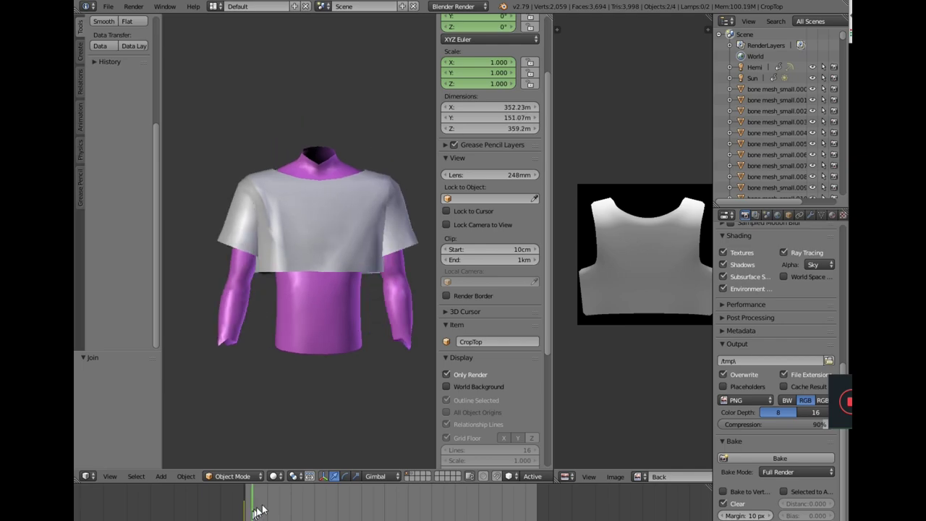
{"action": "scroll", "coordinate": [400, 407], "scroll_direction": "up", "scroll_amount": 1}
{"action": "left_click", "coordinate": [470, 374]}
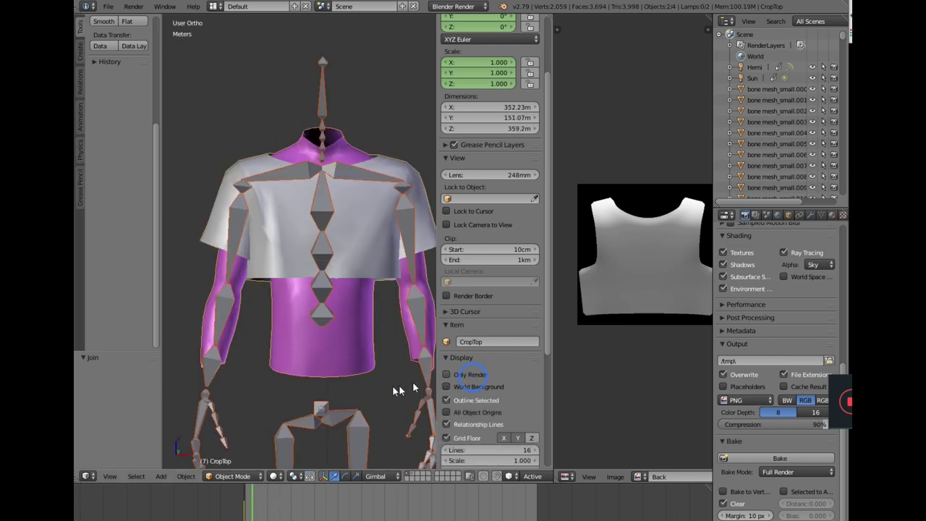
{"action": "scroll", "coordinate": [390, 389], "scroll_direction": "down", "scroll_amount": 2}
{"action": "scroll", "coordinate": [353, 382], "scroll_direction": "up", "scroll_amount": 1}
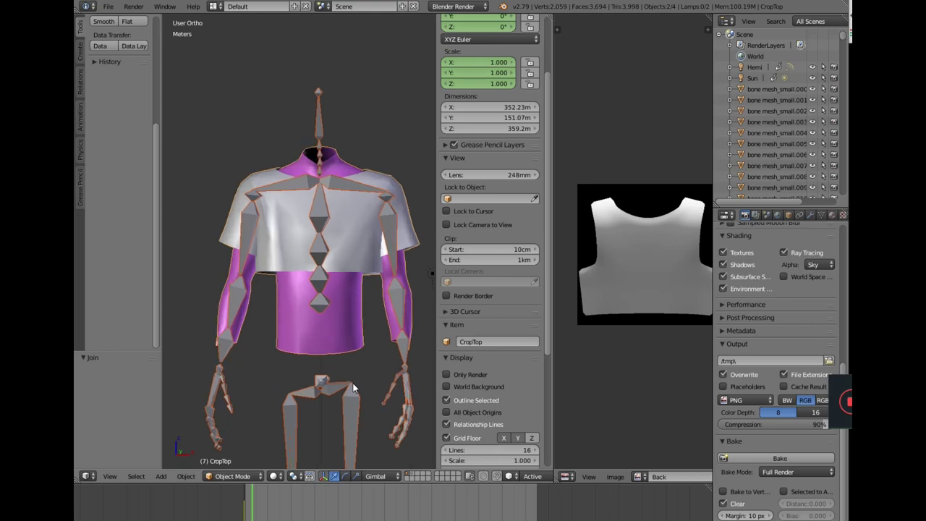
Set up an FBX export restricted to Selected Objects, review the geometry and armature options, and turn off Baked Animation
{"action": "left_click", "coordinate": [107, 9]}
{"action": "mouse_move", "coordinate": [157, 228]}
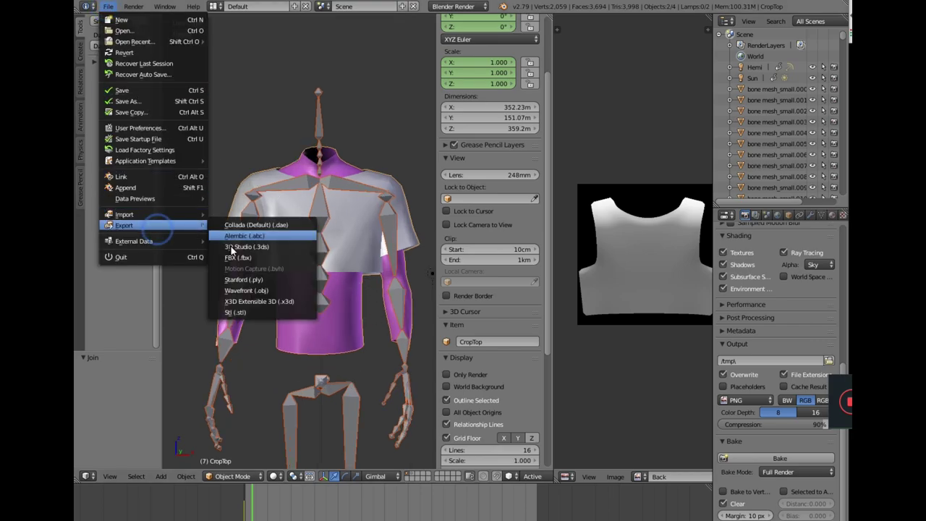
{"action": "left_click", "coordinate": [240, 258]}
{"action": "left_click", "coordinate": [139, 410]}
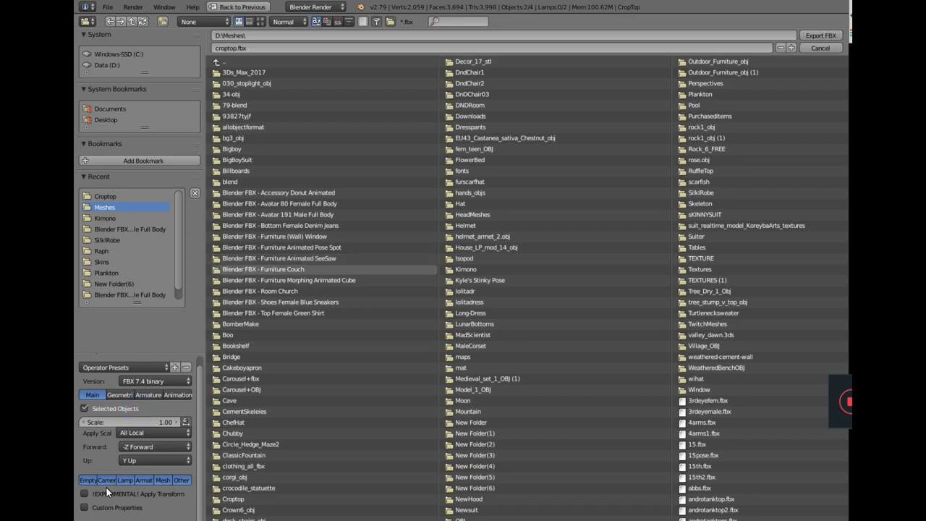
{"action": "left_click", "coordinate": [120, 394]}
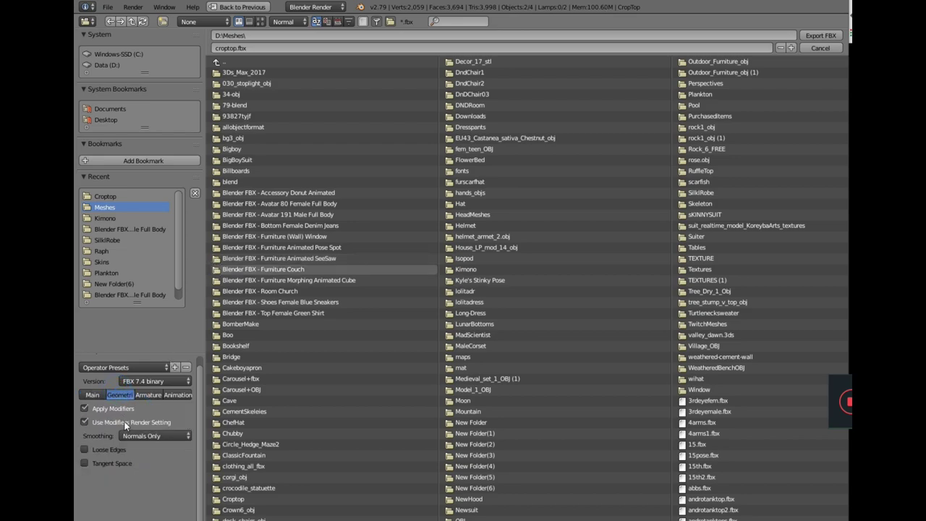
{"action": "left_click", "coordinate": [147, 394]}
{"action": "left_click", "coordinate": [167, 395]}
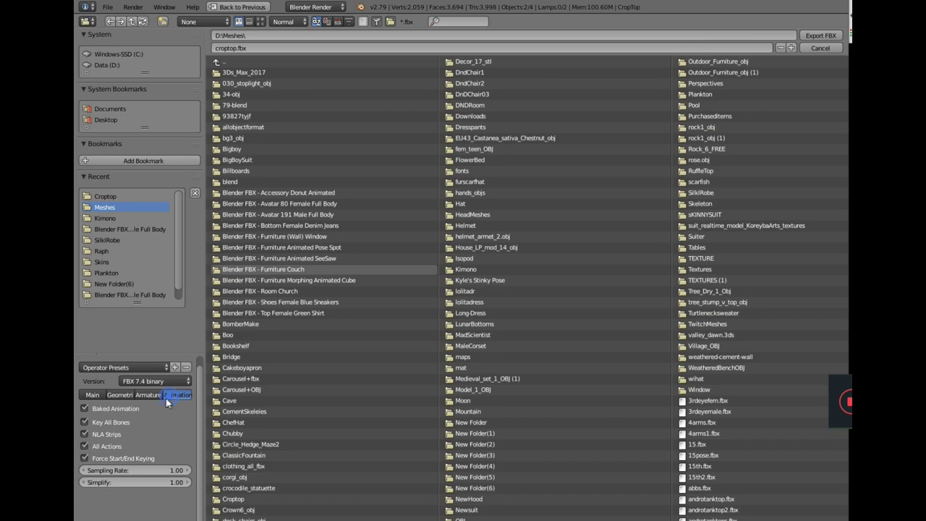
{"action": "left_click", "coordinate": [123, 409]}
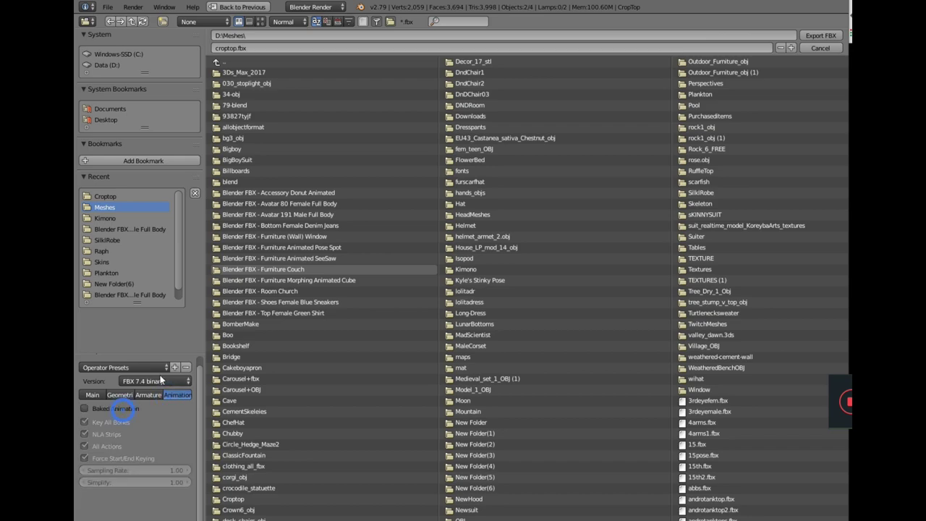
Sort the folders by date and export the model as croptop.fbx into the Croptop folder
{"action": "left_click", "coordinate": [338, 21]}
{"action": "left_click", "coordinate": [247, 74]}
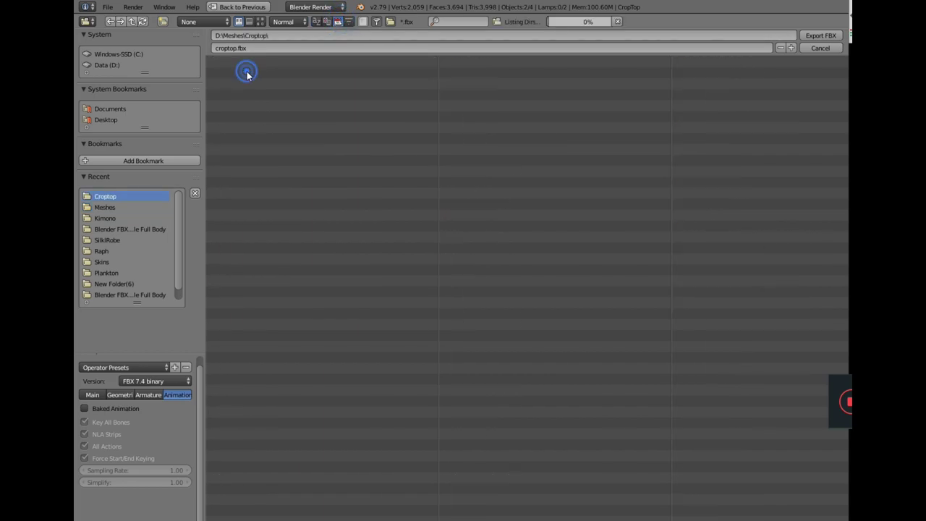
{"action": "left_click", "coordinate": [821, 38]}
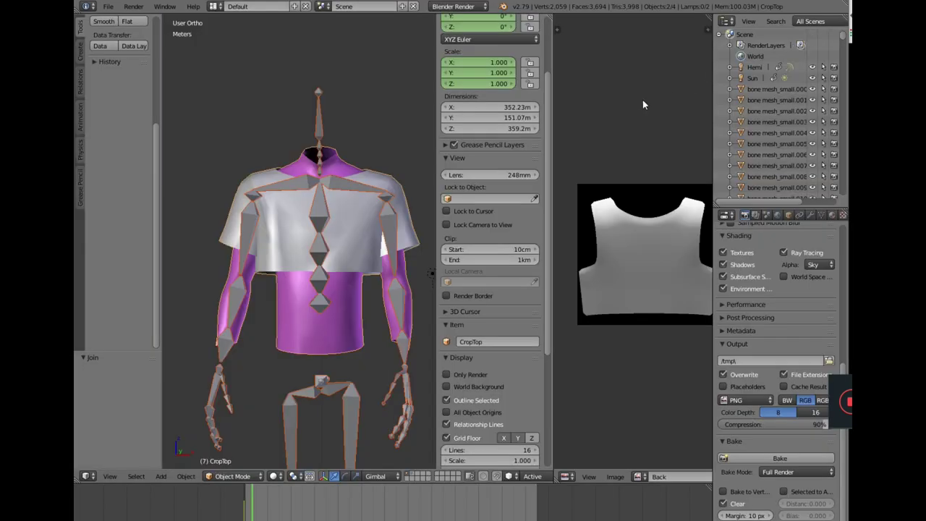
Switch to IMVU, open the Creator Program page, and widen the application window
{"action": "left_click", "coordinate": [779, 2]}
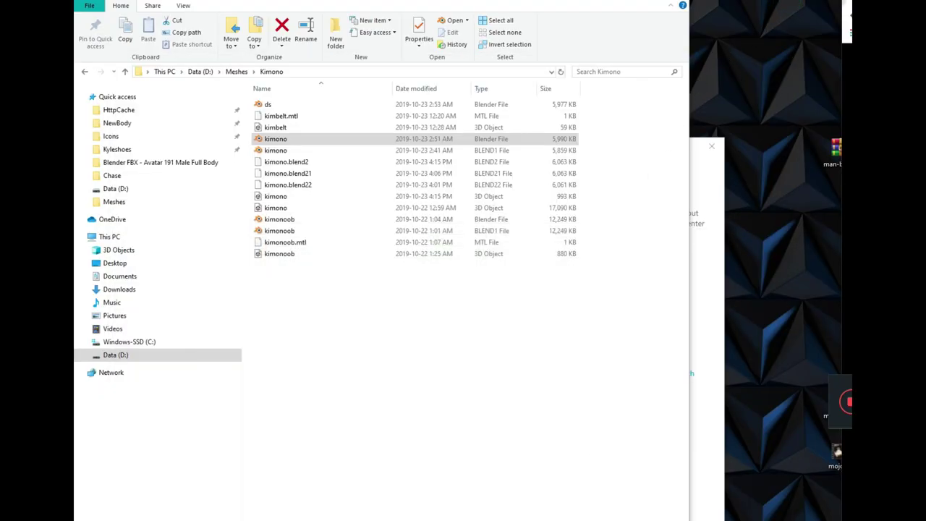
{"action": "left_click", "coordinate": [733, 519]}
{"action": "left_click", "coordinate": [272, 307]}
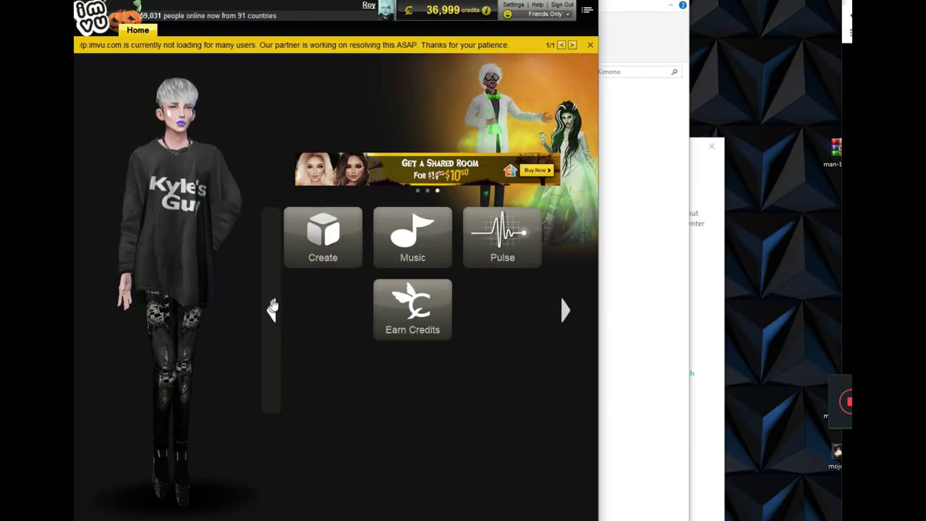
{"action": "left_click", "coordinate": [317, 250]}
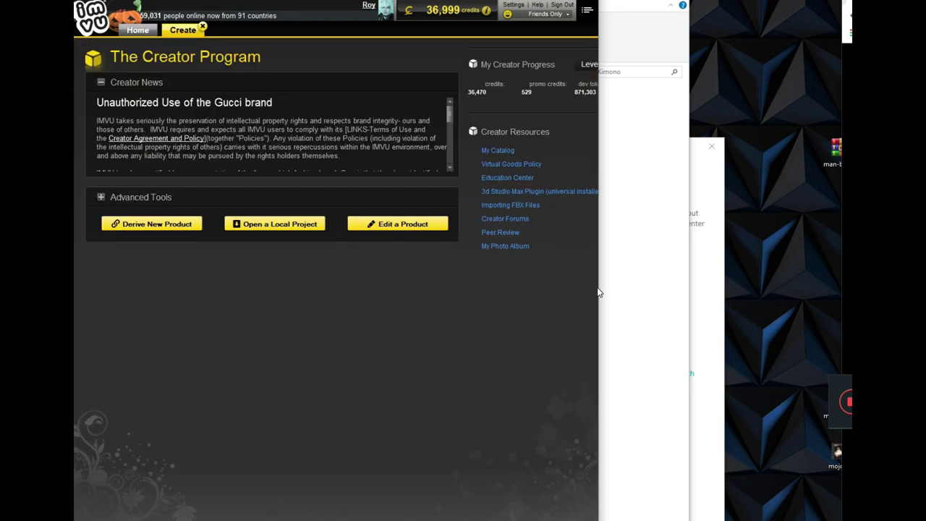
{"action": "left_click_drag", "start_coordinate": [654, 284], "coordinate": [832, 282]}
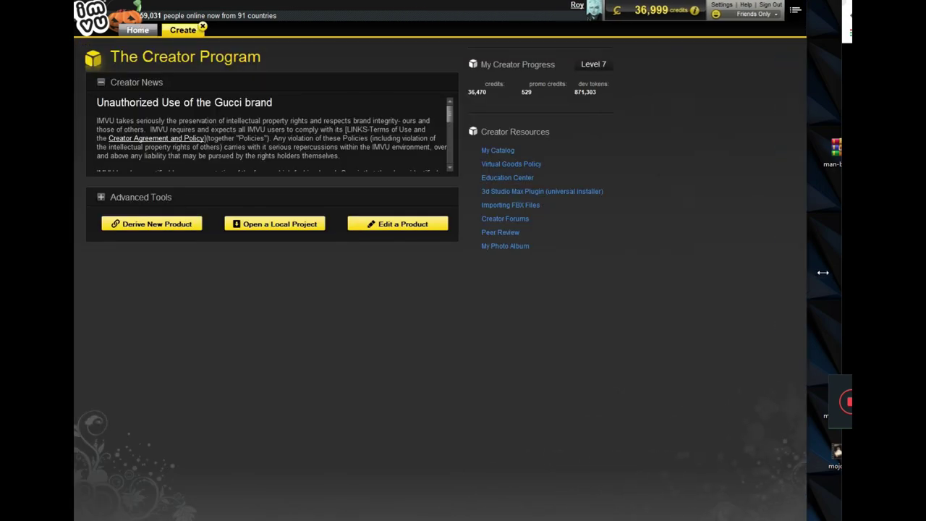
Derive a new 3D product from the Empty Male Clothing derivable
{"action": "left_click", "coordinate": [175, 227]}
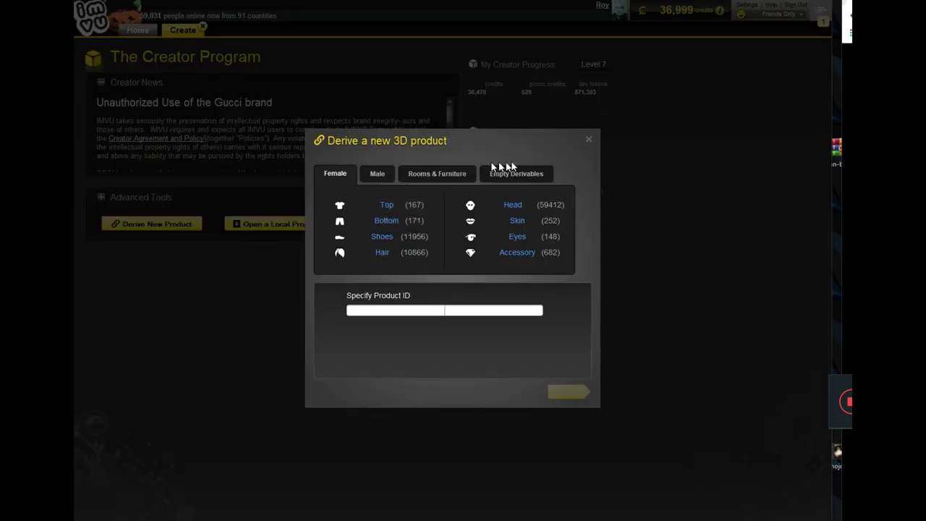
{"action": "left_click", "coordinate": [525, 174]}
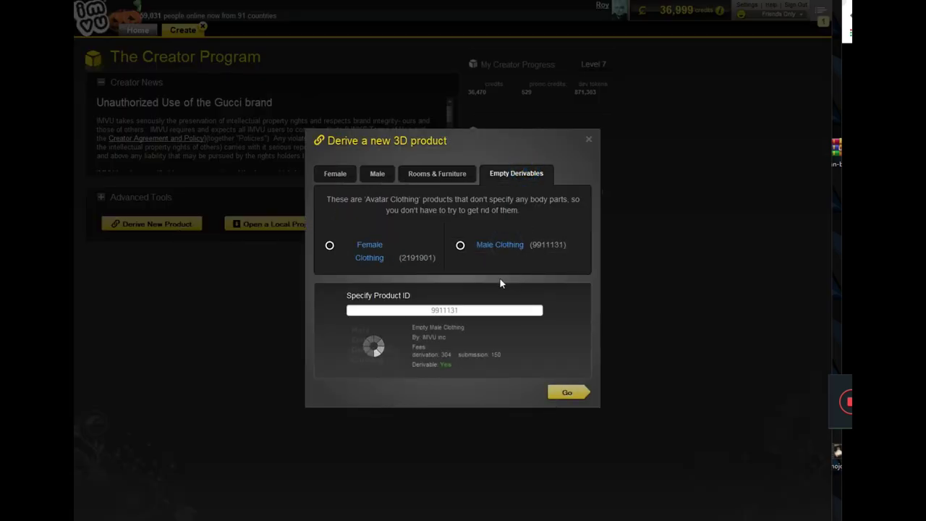
{"action": "left_click", "coordinate": [559, 393]}
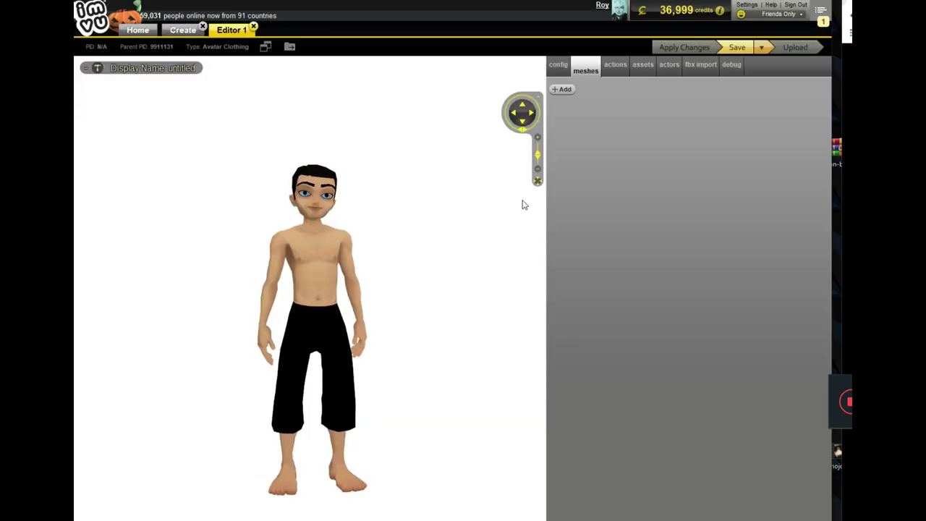
Load the exported crop top FBX, adjust its import scale, import it, apply the changes, and inspect the avatar
{"action": "left_click", "coordinate": [699, 67]}
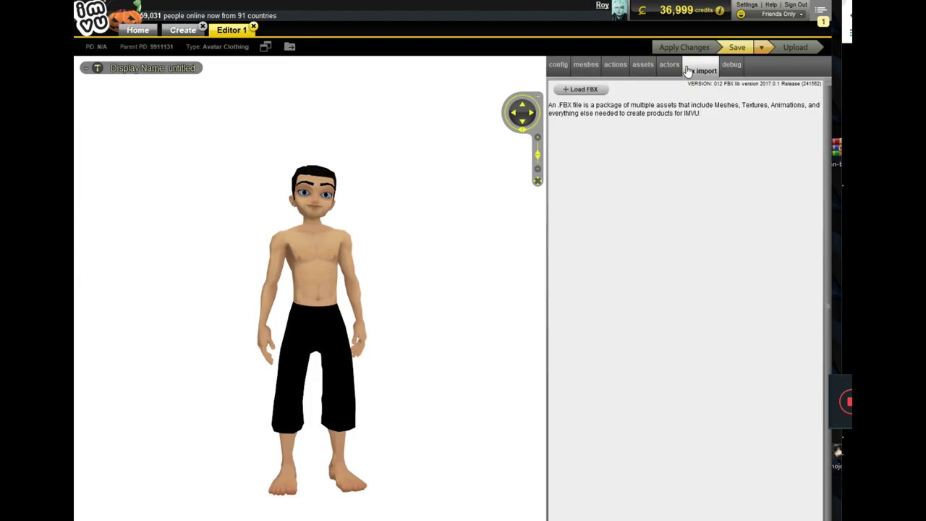
{"action": "left_click", "coordinate": [575, 89]}
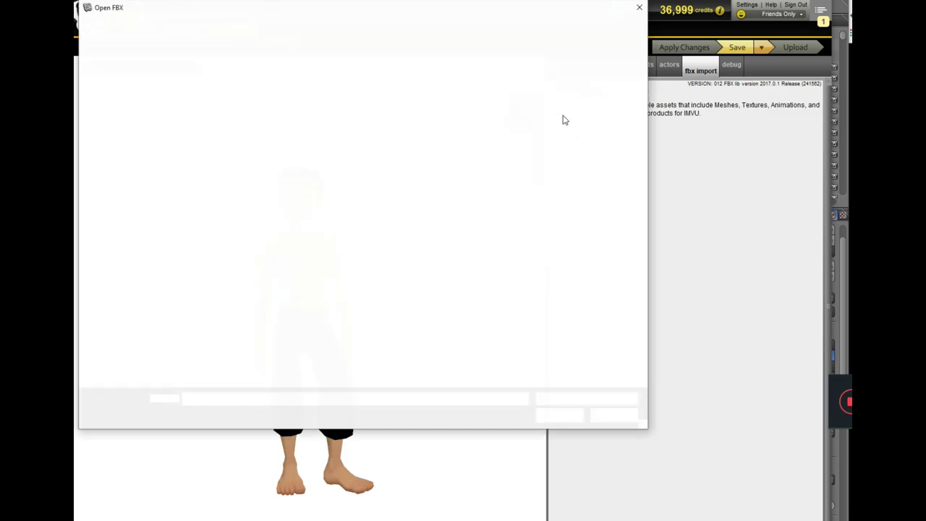
{"action": "double_click", "coordinate": [341, 80]}
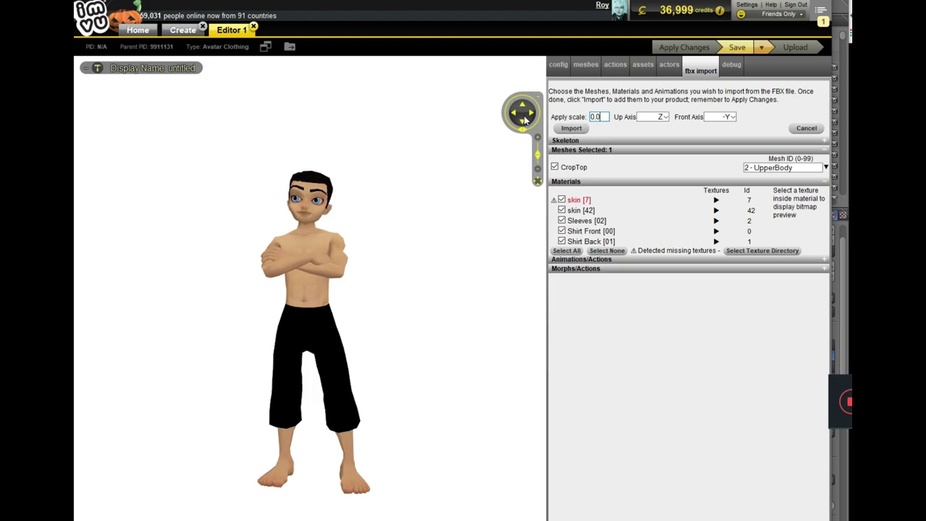
{"action": "left_click", "coordinate": [569, 128]}
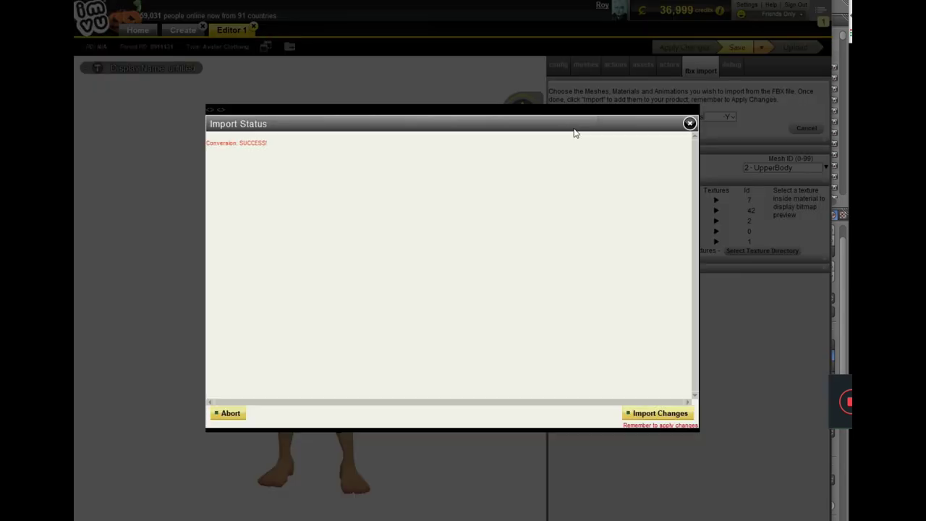
{"action": "left_click", "coordinate": [682, 410]}
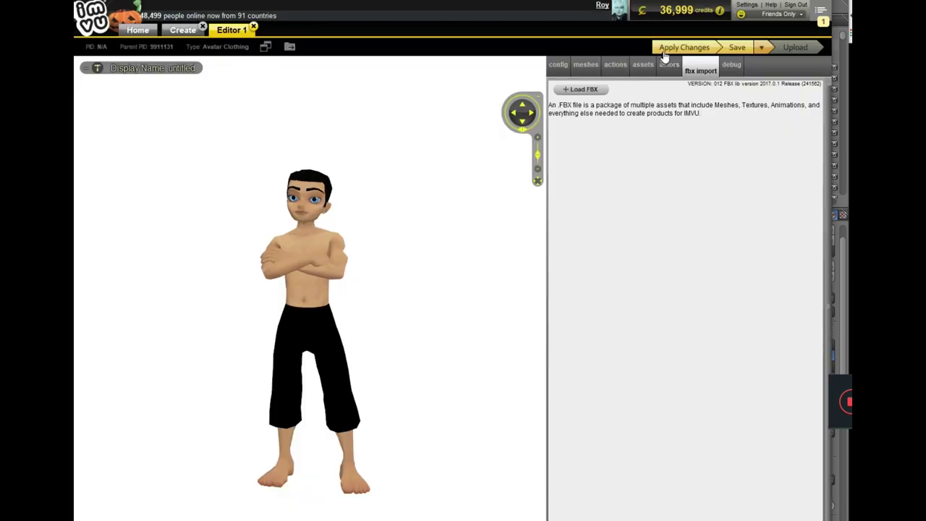
{"action": "left_click", "coordinate": [664, 48]}
{"action": "scroll", "coordinate": [457, 272], "scroll_direction": "up", "scroll_amount": 5}
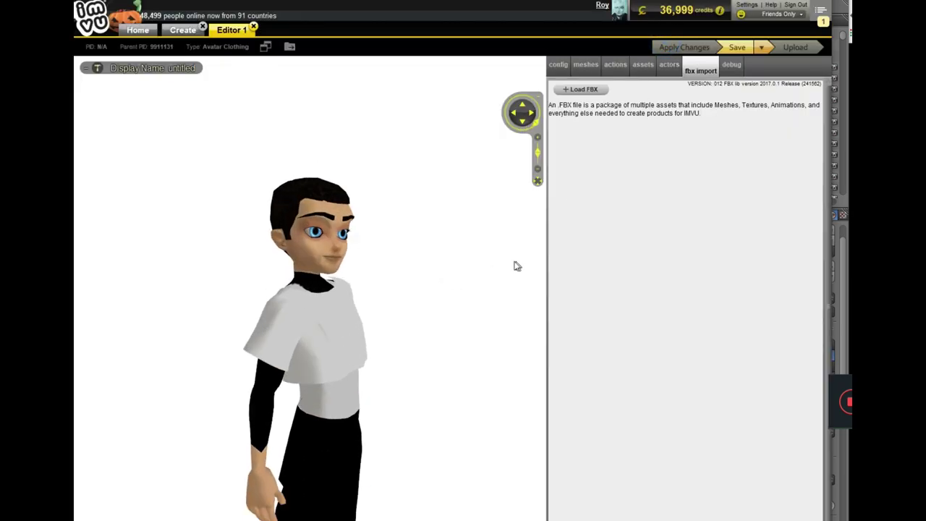
{"action": "scroll", "coordinate": [449, 260], "scroll_direction": "down", "scroll_amount": 5}
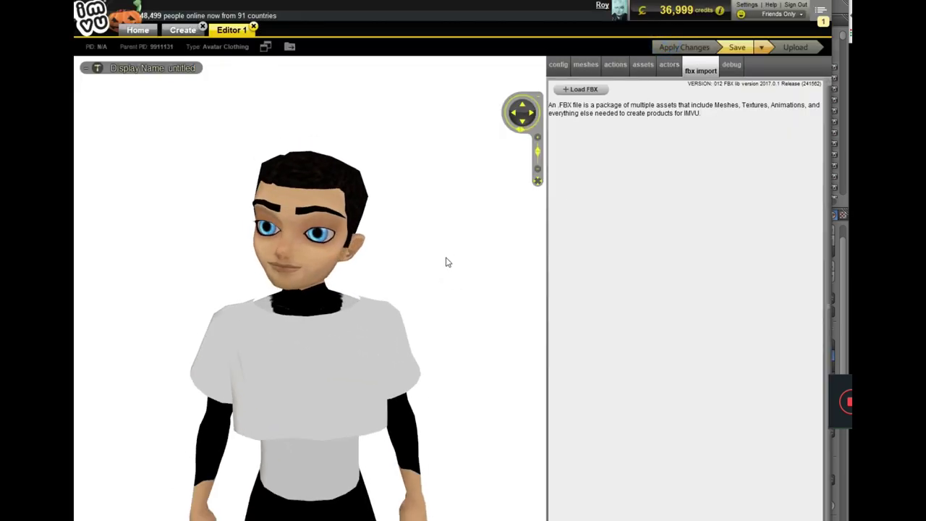
Assign the shad.png texture and the shading.gif opacity map to skin material 42, and enable Skin Composite
{"action": "left_click", "coordinate": [583, 65]}
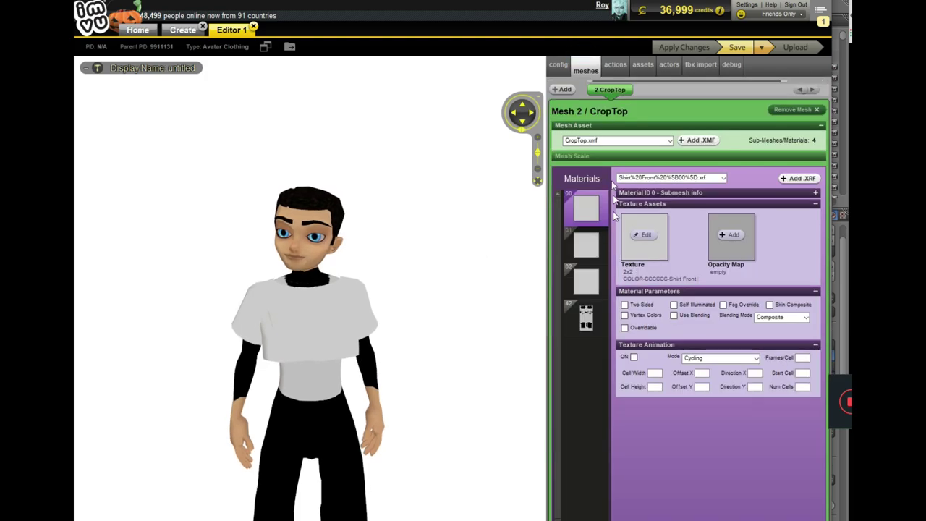
{"action": "left_click", "coordinate": [579, 323]}
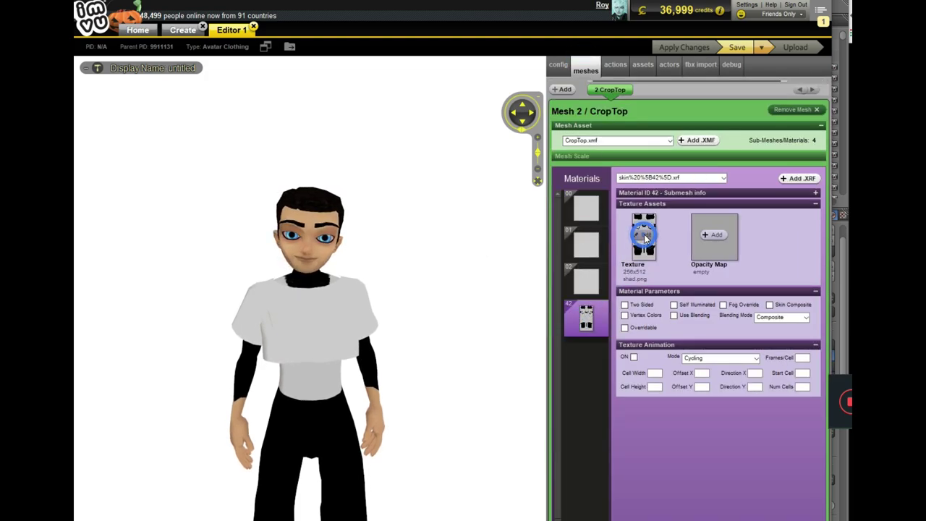
{"action": "left_click", "coordinate": [645, 237]}
{"action": "type", "text": "mcg"}
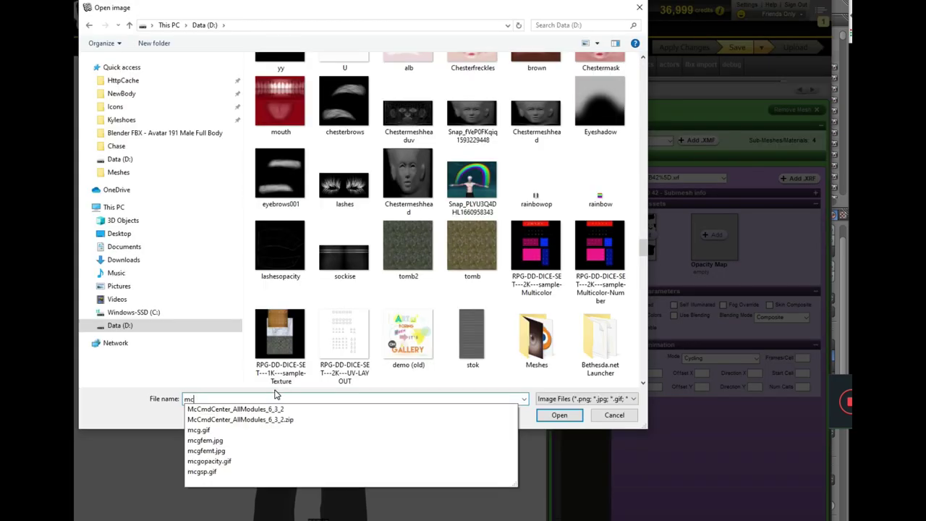
{"action": "left_click", "coordinate": [280, 408]}
{"action": "left_click", "coordinate": [713, 235]}
{"action": "key", "text": "Return"}
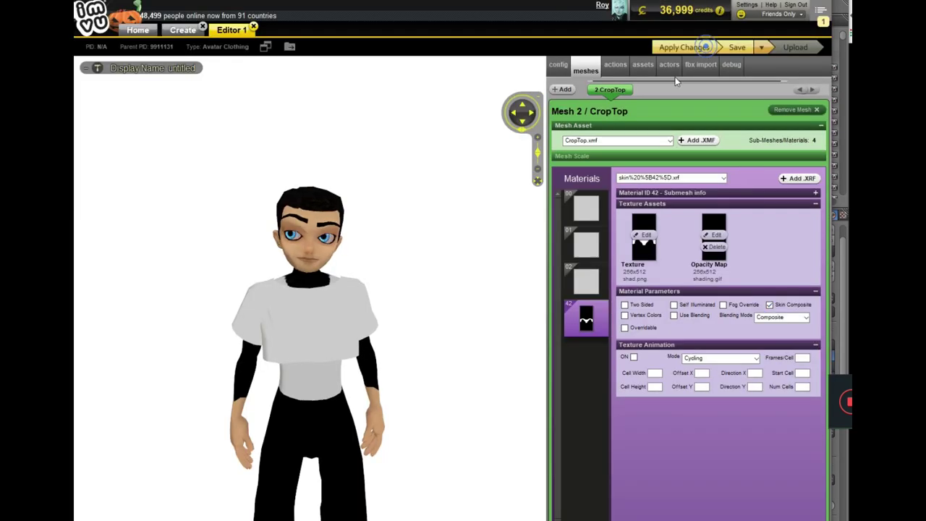
Make the sleeves, back and front shirt materials Two Sided and apply the changes
{"action": "left_click", "coordinate": [586, 280]}
{"action": "left_click", "coordinate": [586, 244]}
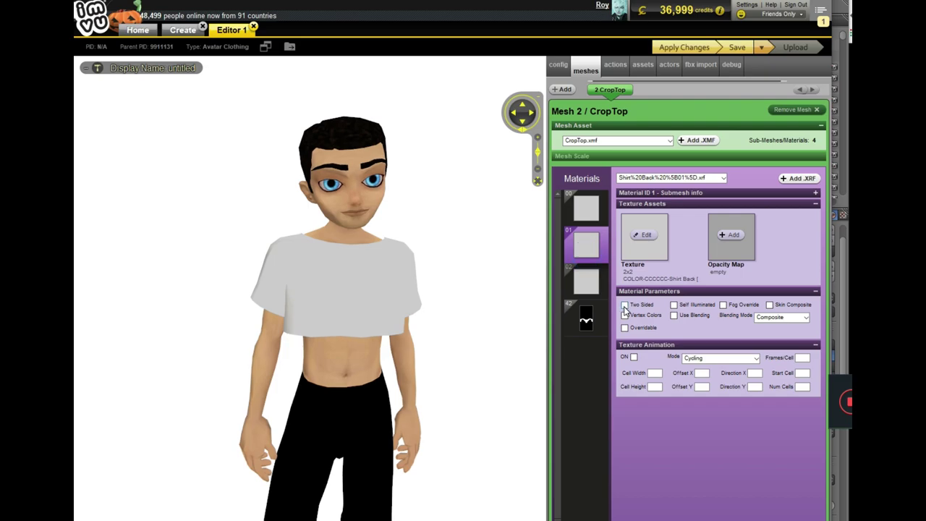
{"action": "left_click", "coordinate": [580, 211]}
{"action": "left_click", "coordinate": [624, 305]}
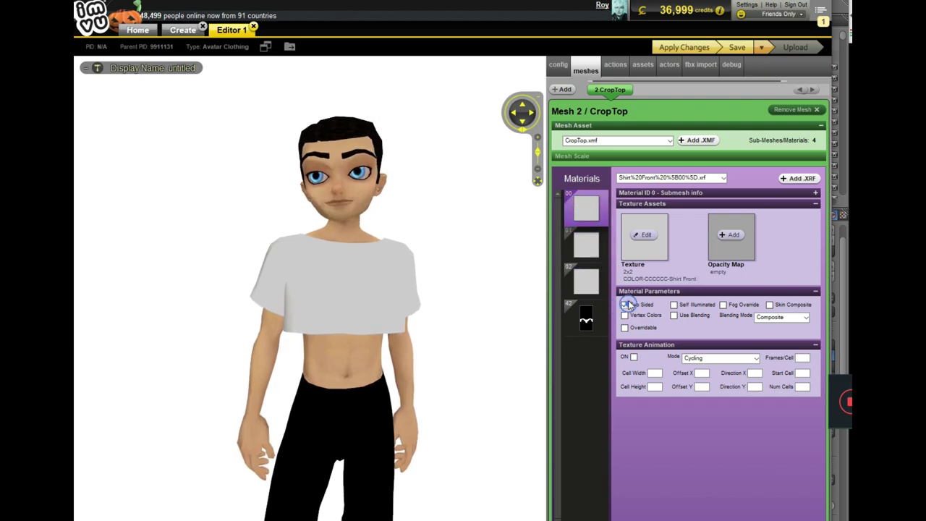
{"action": "left_click", "coordinate": [713, 49]}
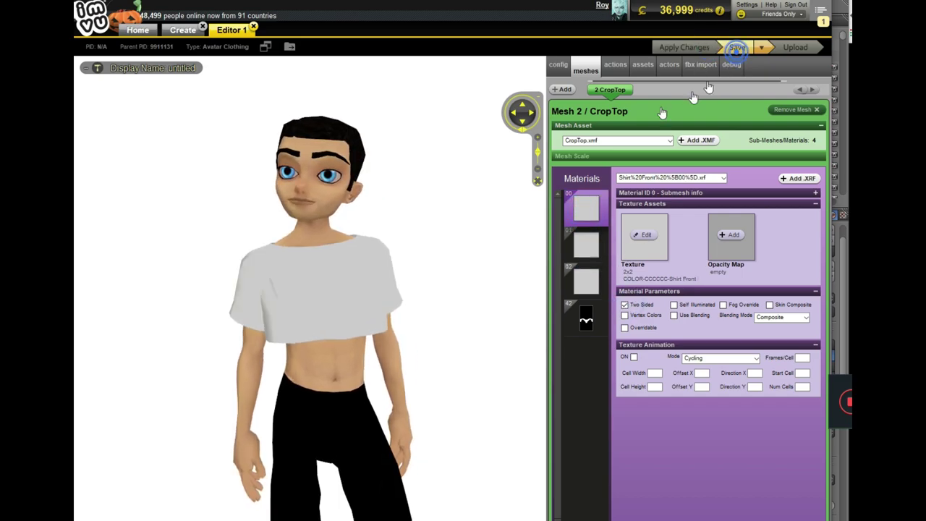